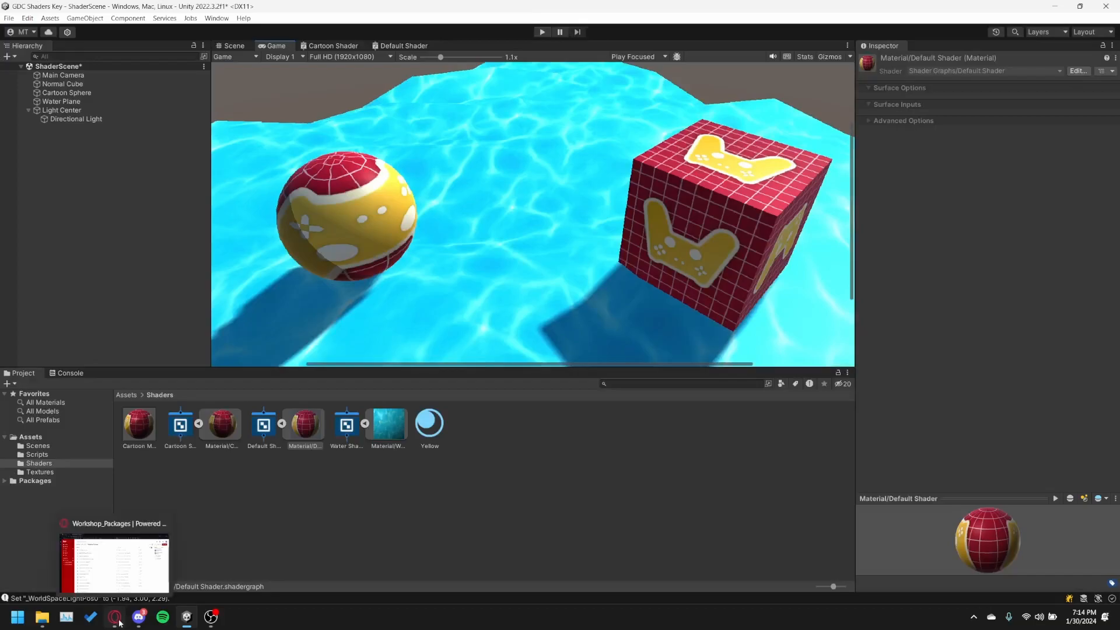
# In the browser, download GDC Shaders Assets.zip through the Unity Shaders Workshop - January 30th 2024 link on the Game Development Club's downloads page.
pyautogui.click(119, 623)
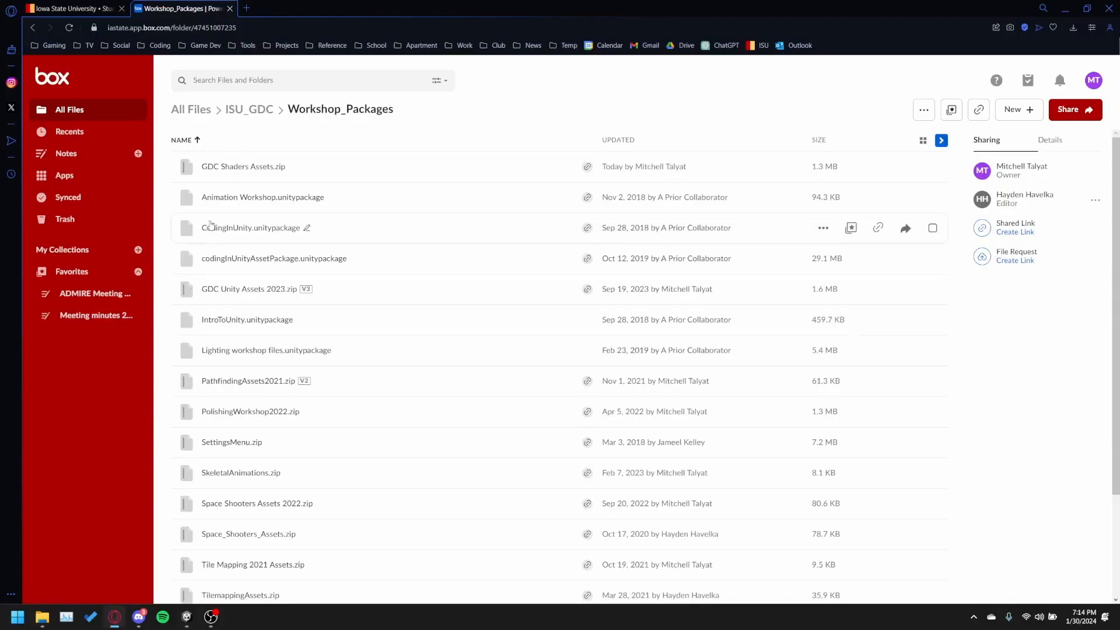
pyautogui.click(70, 8)
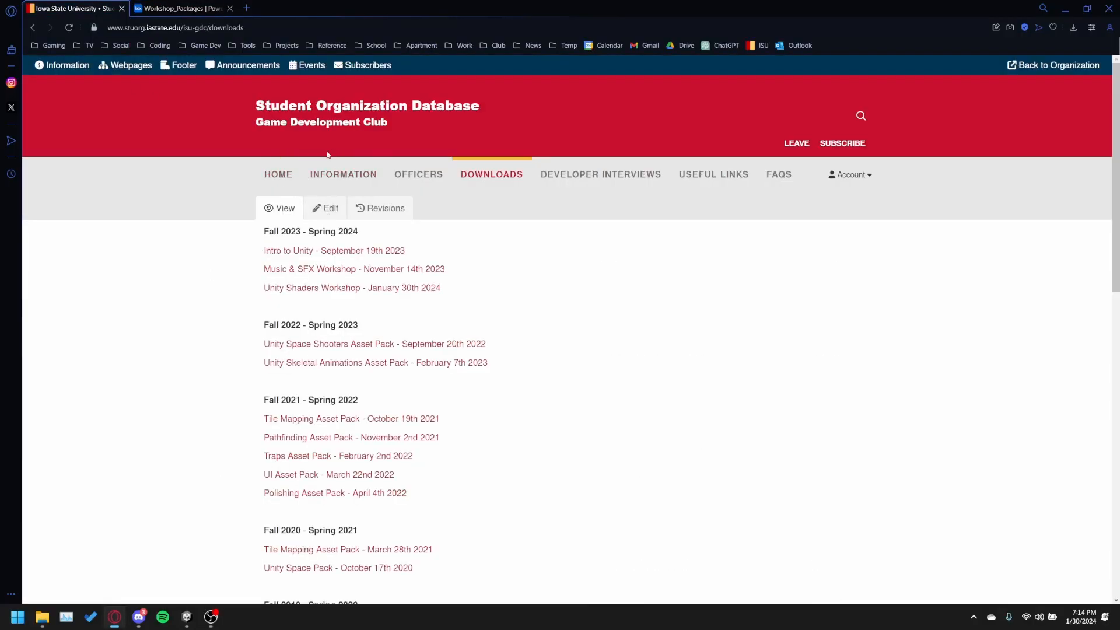
pyautogui.click(288, 171)
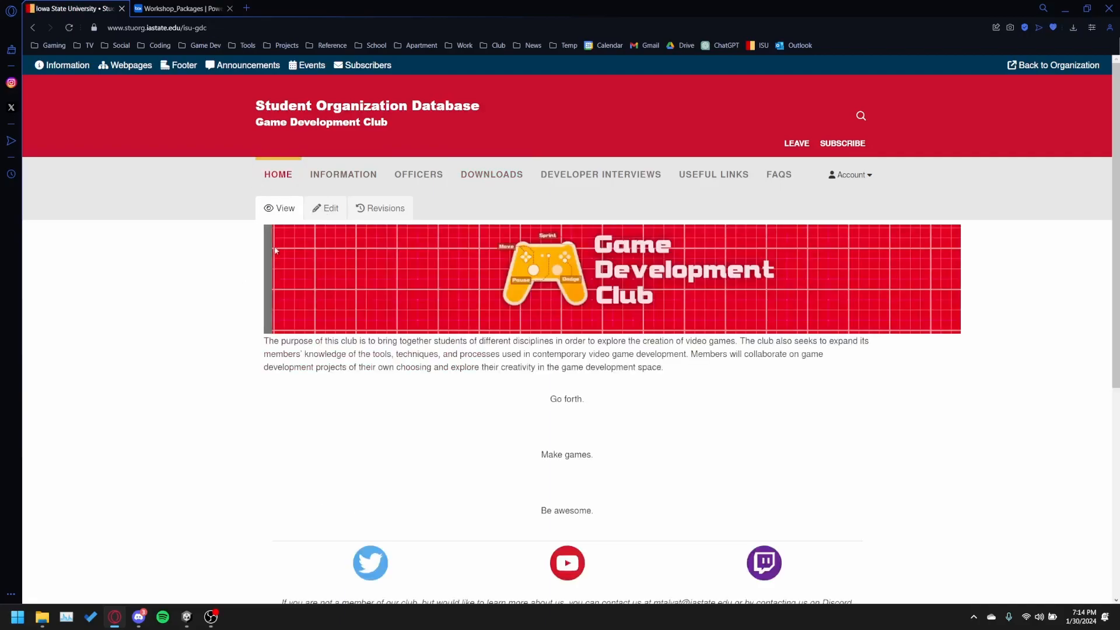
pyautogui.click(494, 178)
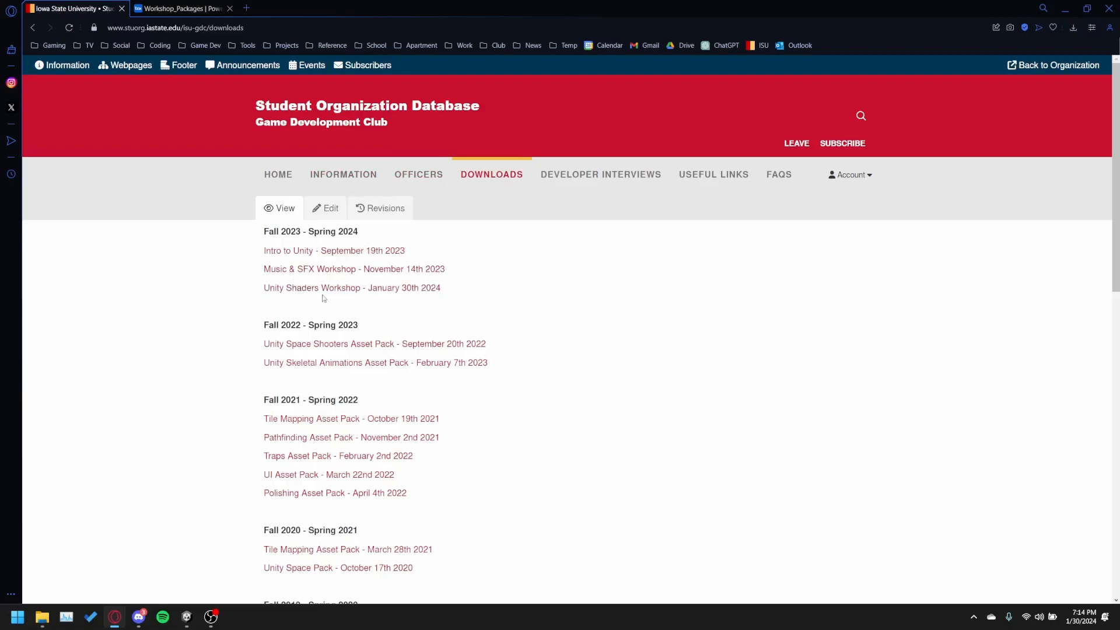
pyautogui.click(282, 292)
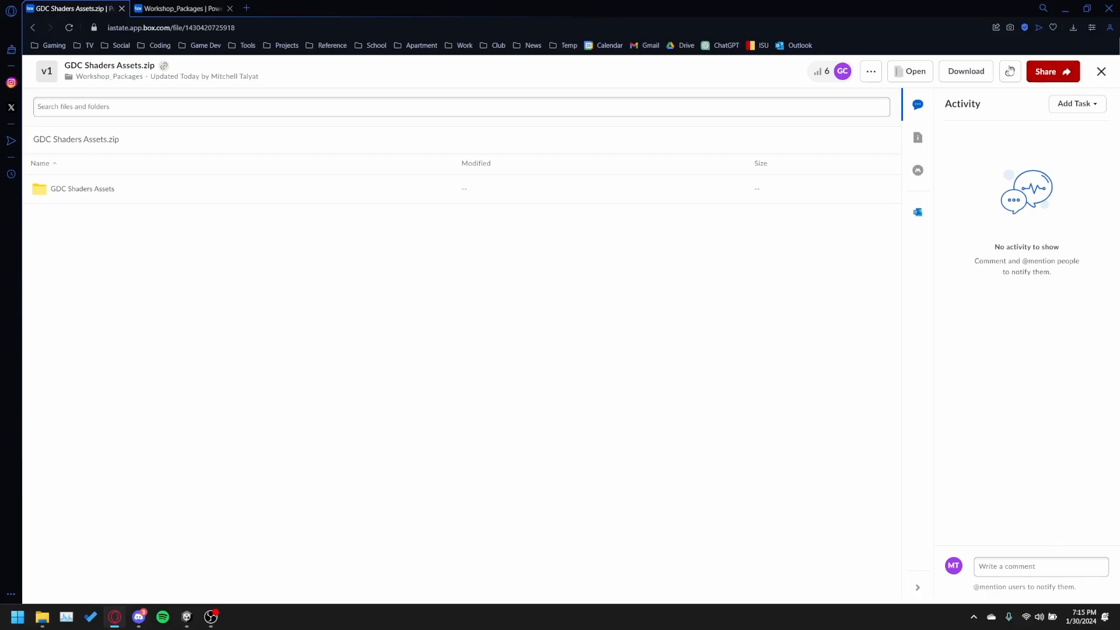
pyautogui.click(965, 72)
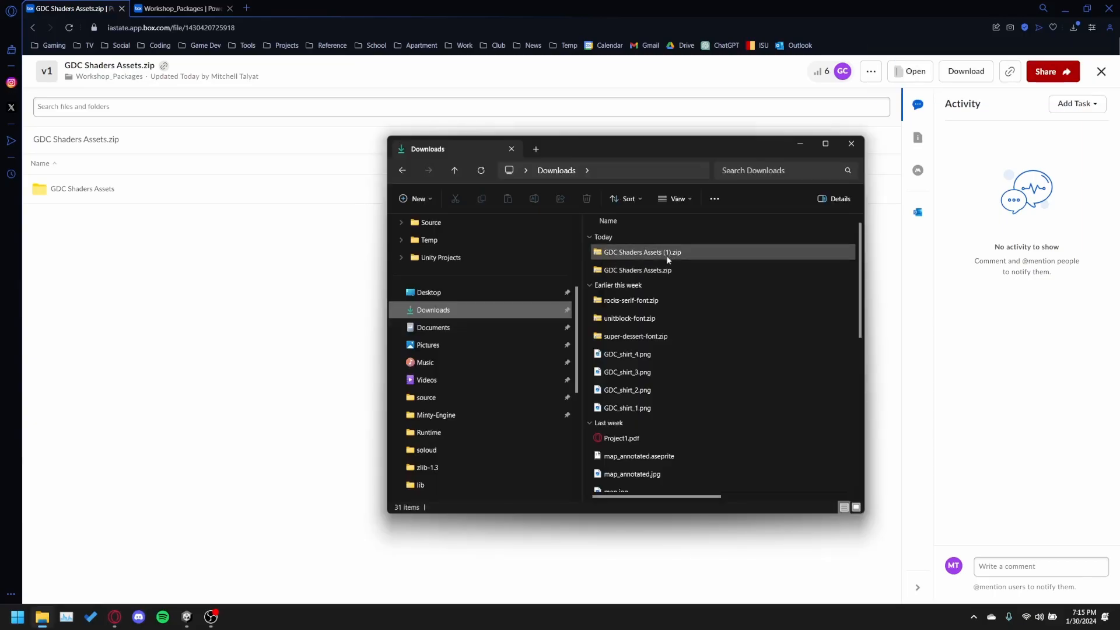
pyautogui.click(666, 256)
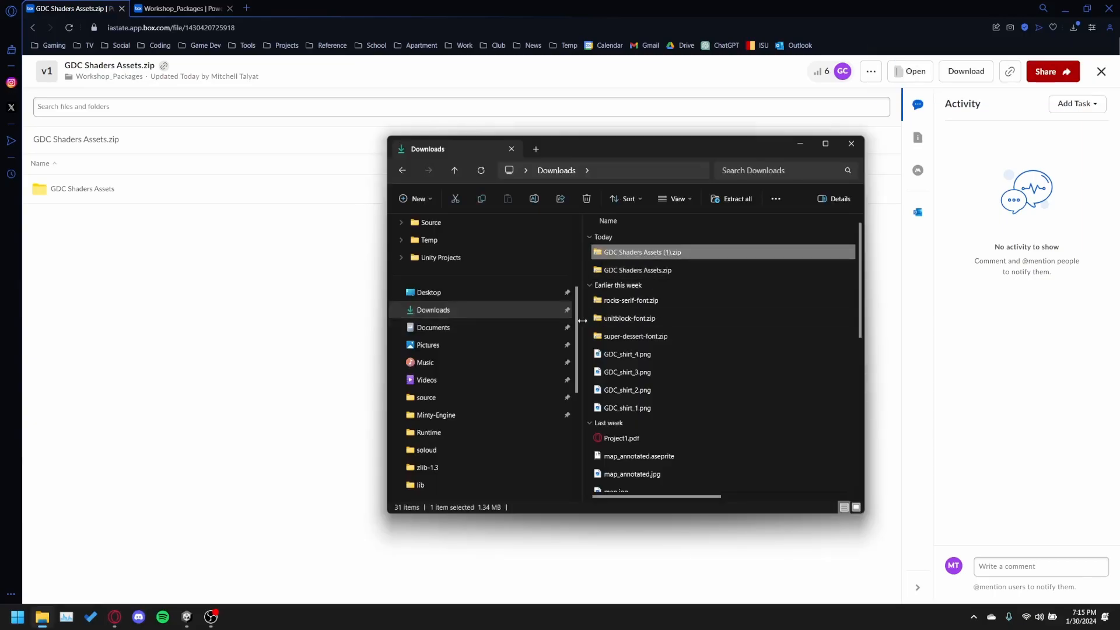
# Open Unity Hub and start a new project with the 3D core template and editor version 2022.3.2f1.
pyautogui.press('super')
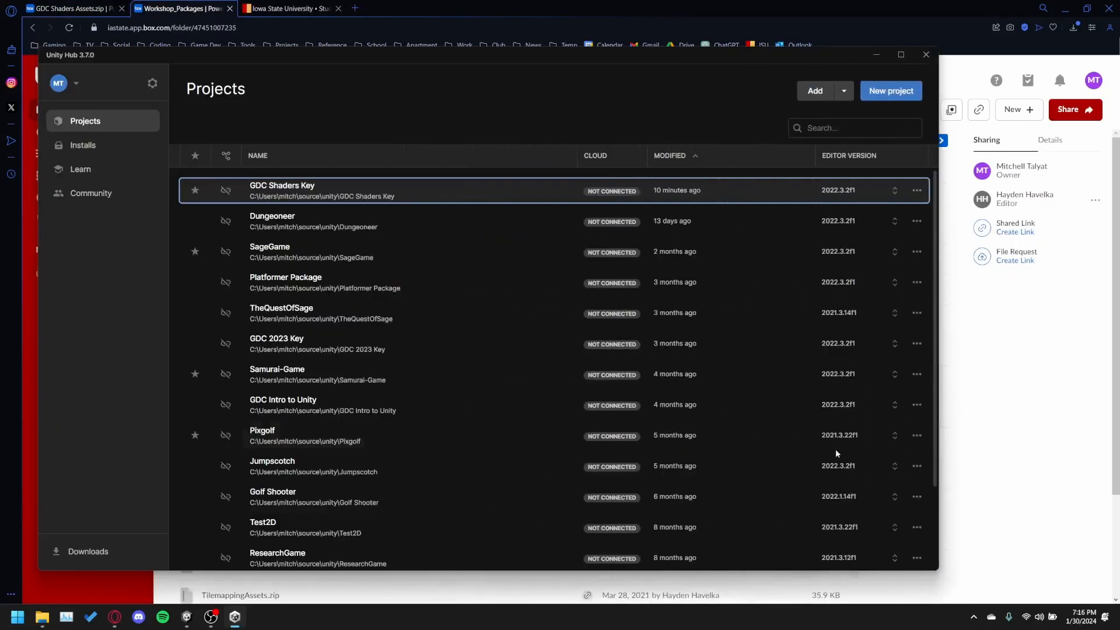
pyautogui.press('super')
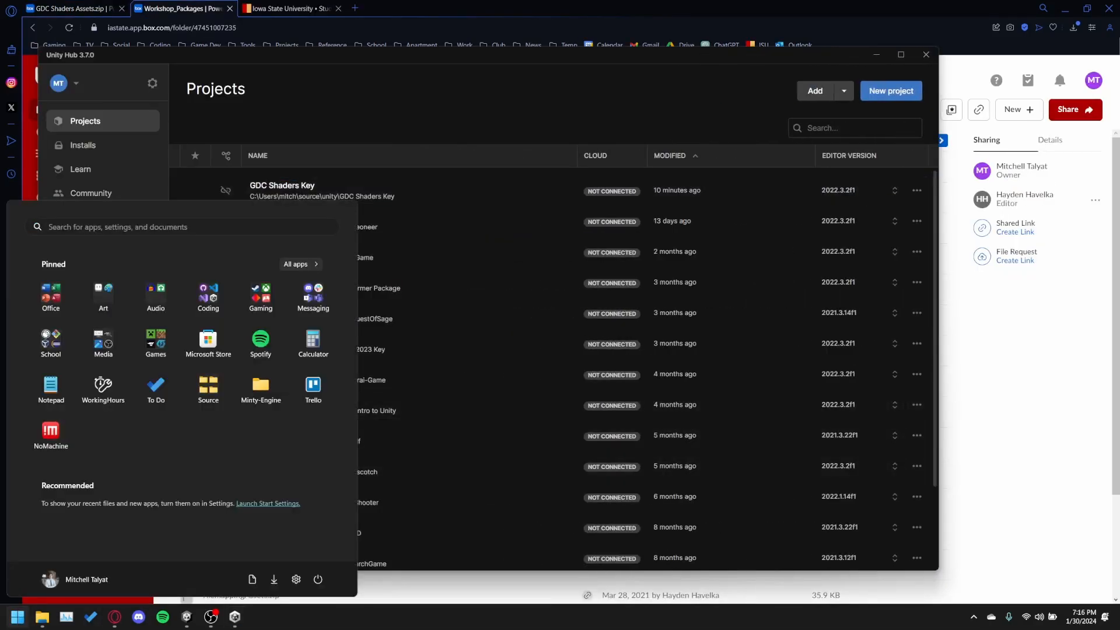
pyautogui.click(310, 106)
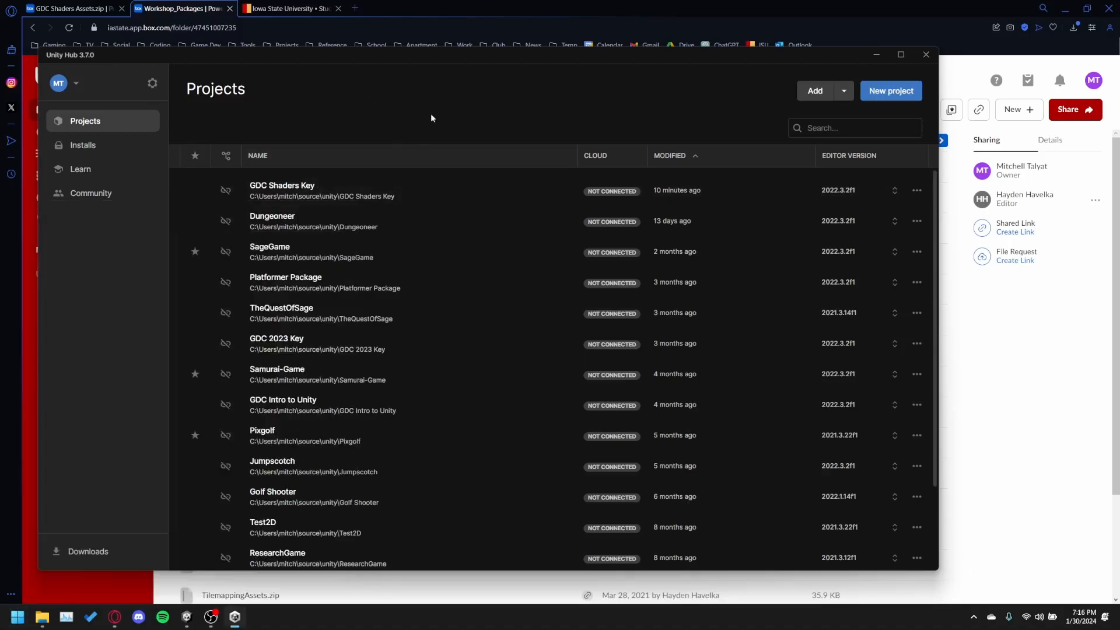
pyautogui.scroll(-3, 385, 420)
pyautogui.scroll(3, 398, 437)
pyautogui.click(881, 92)
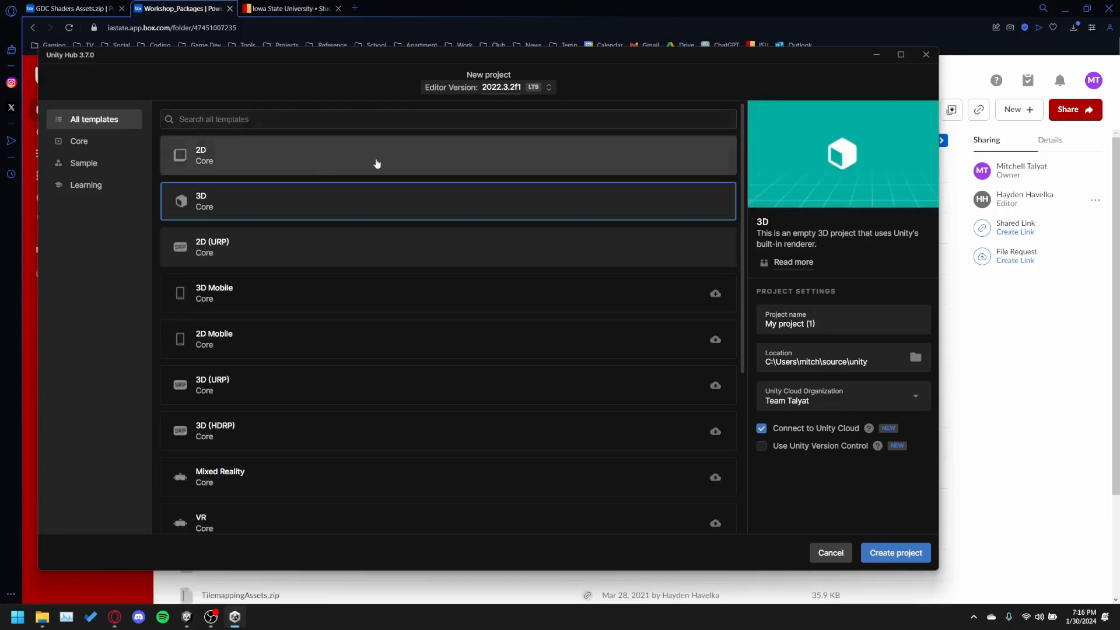
pyautogui.click(549, 87)
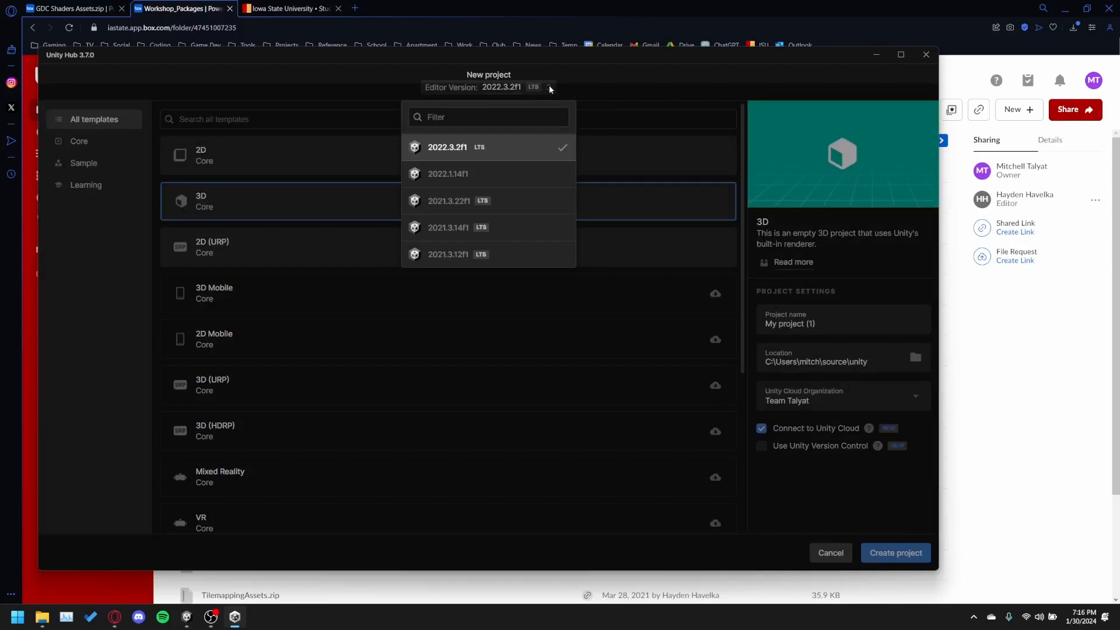
pyautogui.click(583, 100)
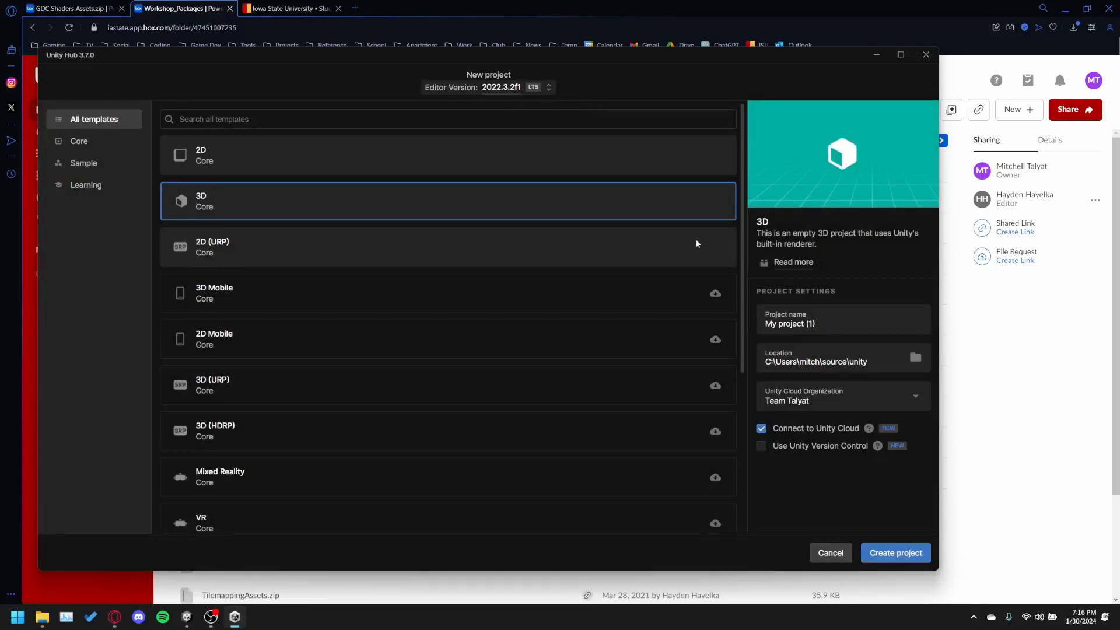
# Name the project GDC Shaders, turn off Connect to Unity Cloud, and create the project.
pyautogui.click(843, 326)
pyautogui.moveTo(825, 333); pyautogui.dragTo(748, 347)
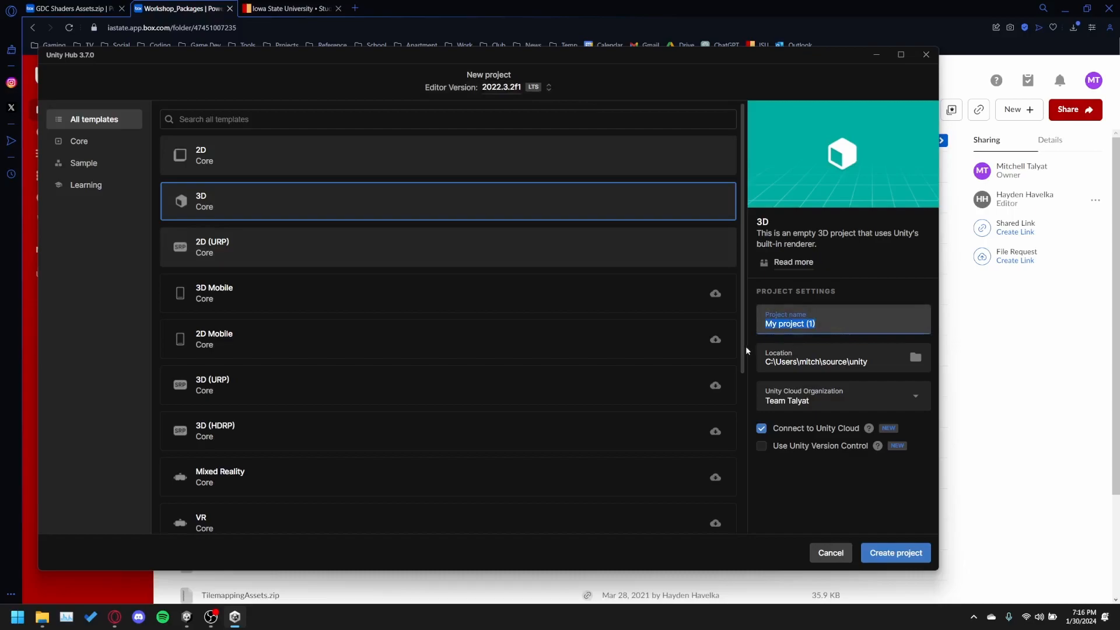
pyautogui.write('GDC Shaders')
pyautogui.click(808, 432)
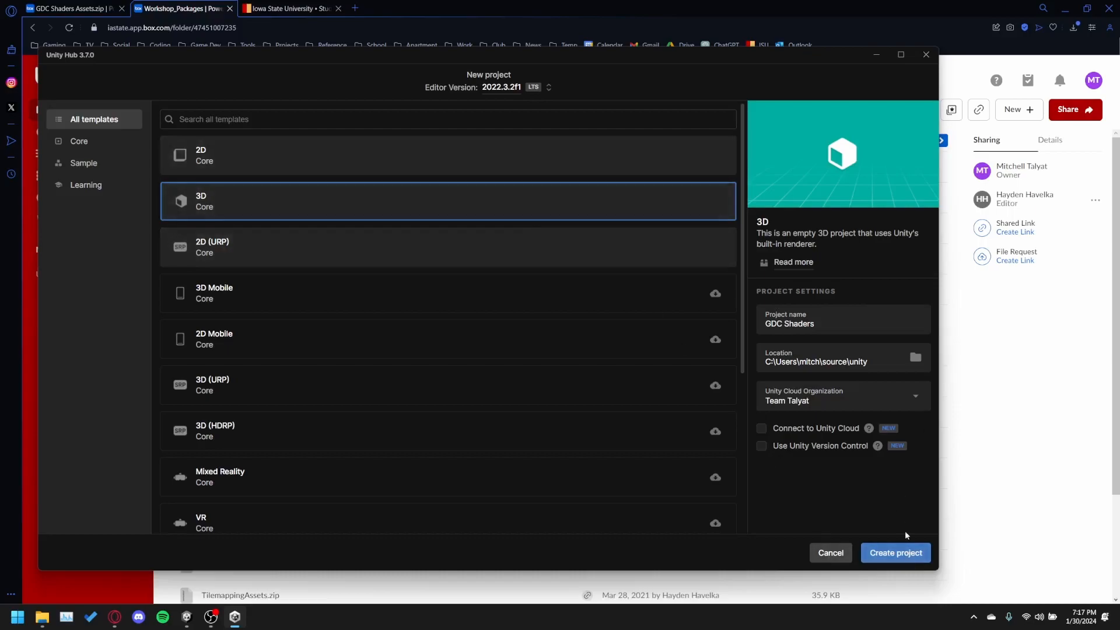
pyautogui.click(885, 554)
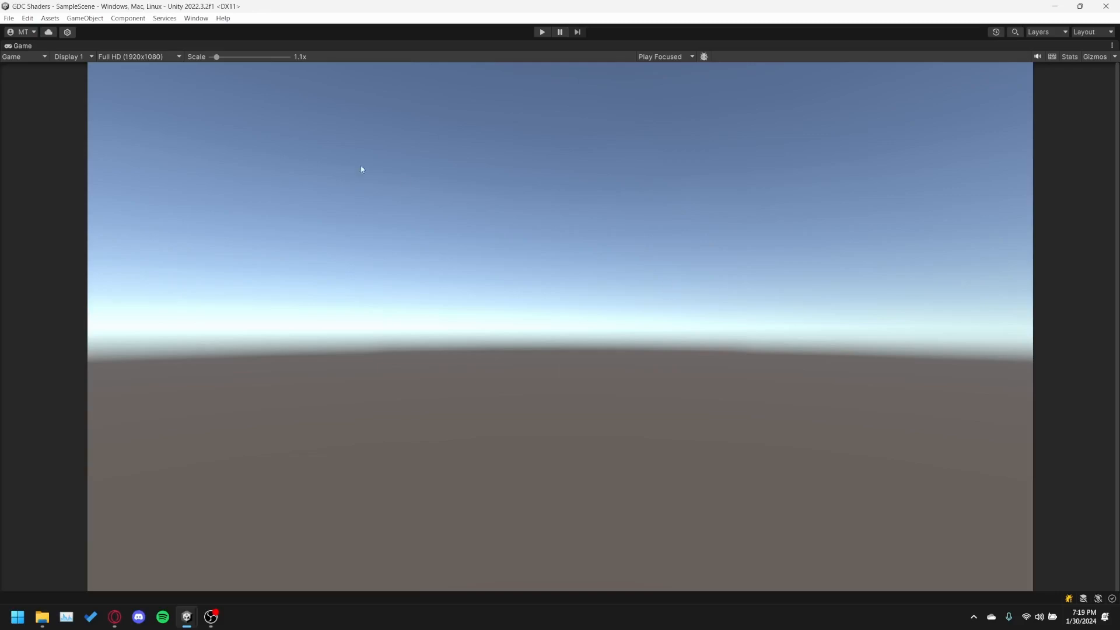
# Restore the full Unity editor layout and extract GDC Shaders Assets (1).zip in File Explorer's Downloads folder.
pyautogui.hotkey('shift', 'space')
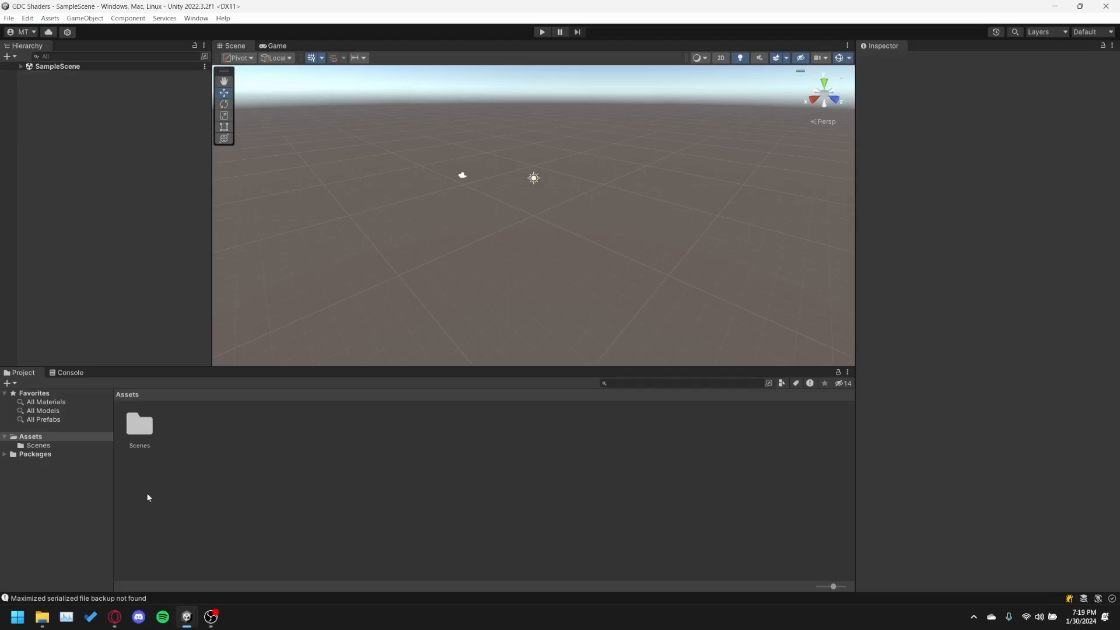
pyautogui.click(42, 616)
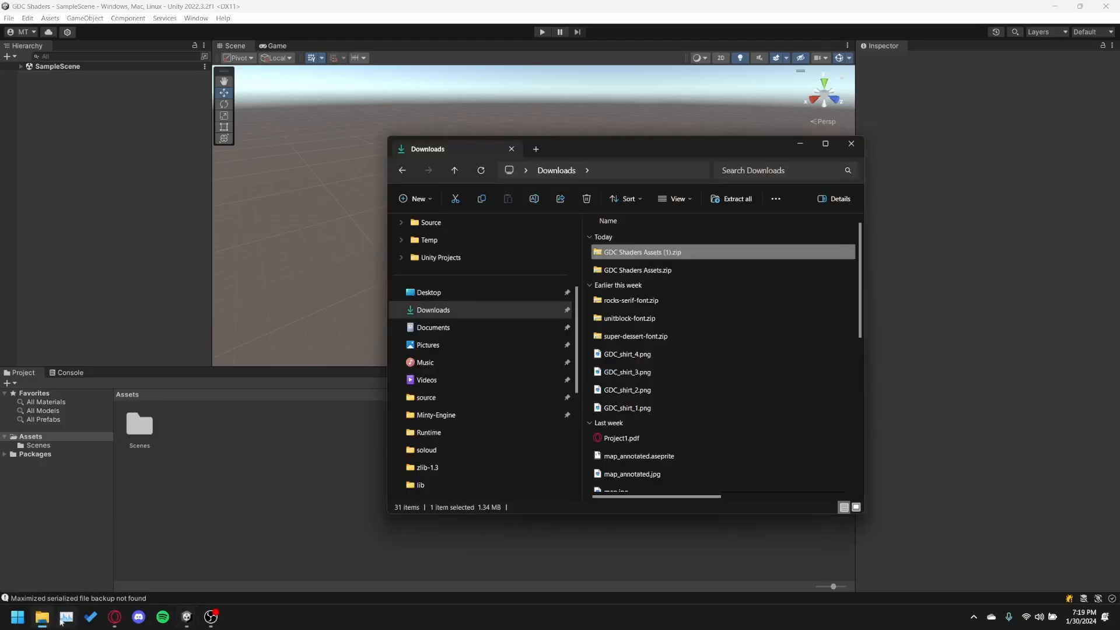
pyautogui.rightClick(629, 254)
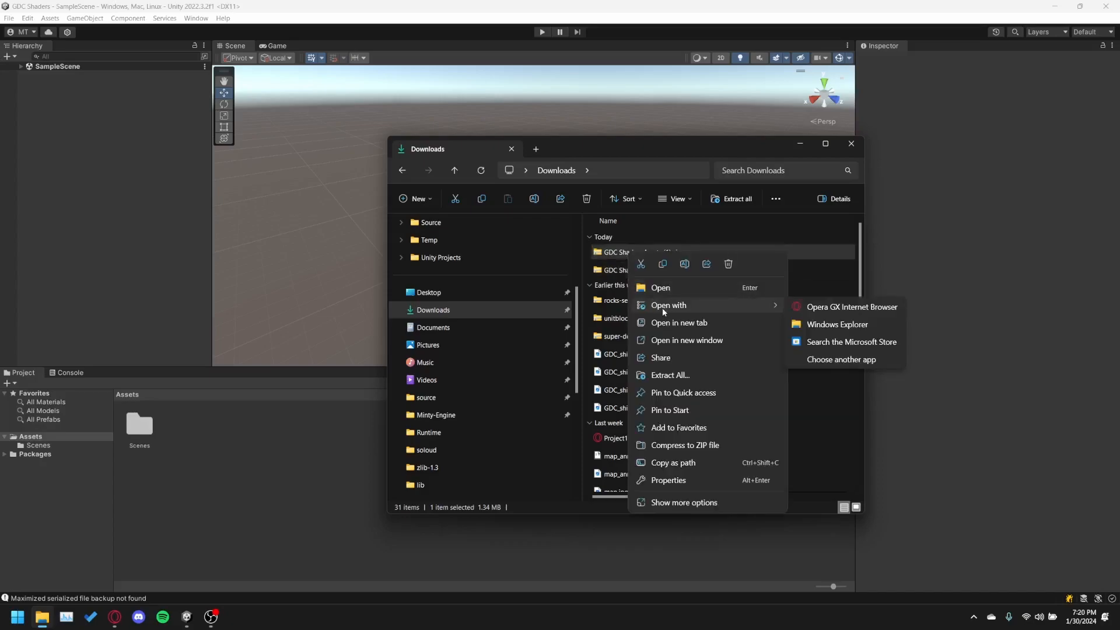
pyautogui.click(667, 376)
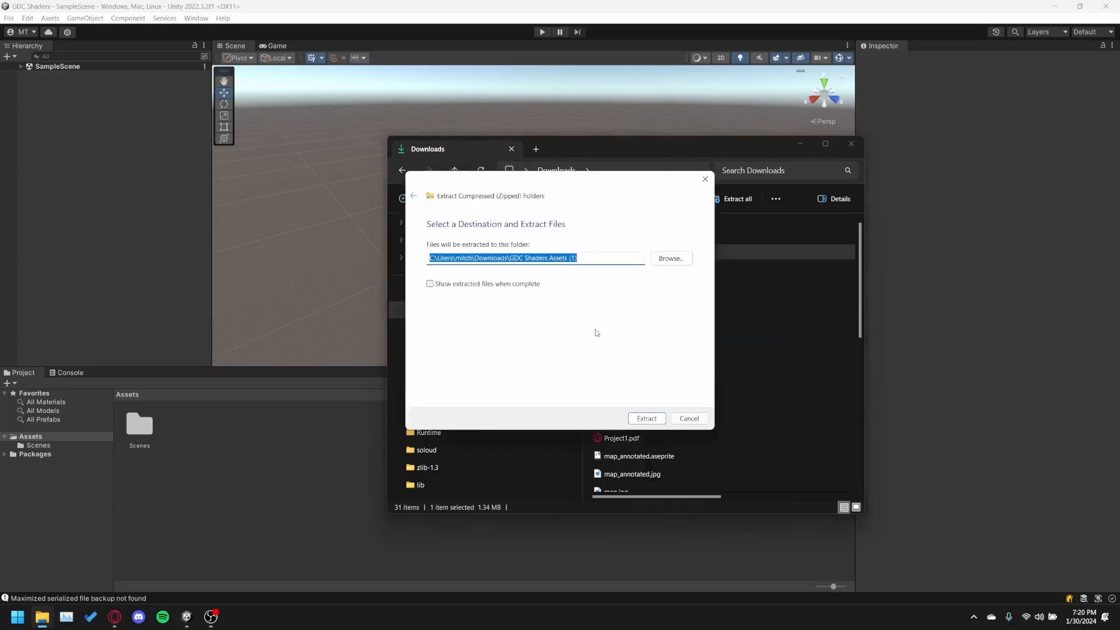
pyautogui.click(647, 419)
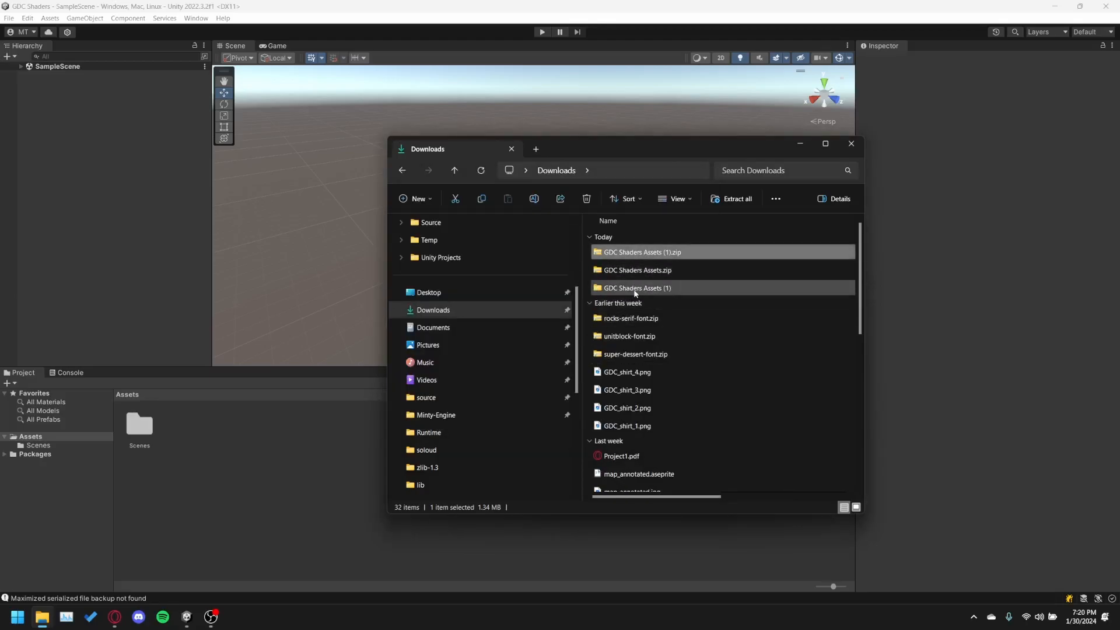
# Import the inner GDC Shaders Assets folder from the extracted download into the Unity project's Assets folder.
pyautogui.doubleClick(631, 288)
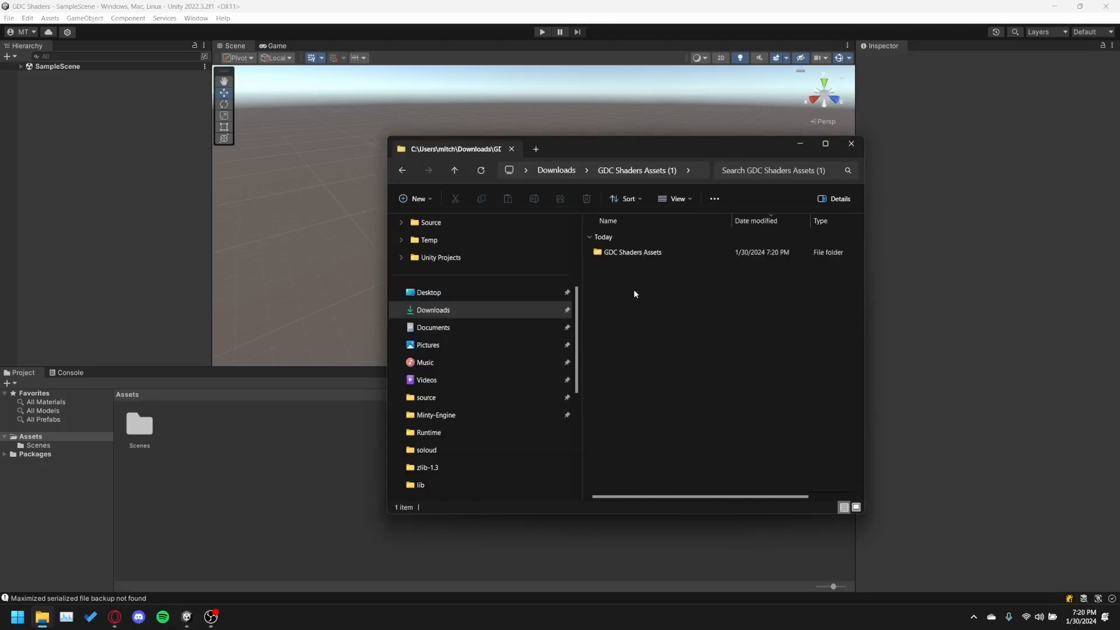
pyautogui.doubleClick(621, 257)
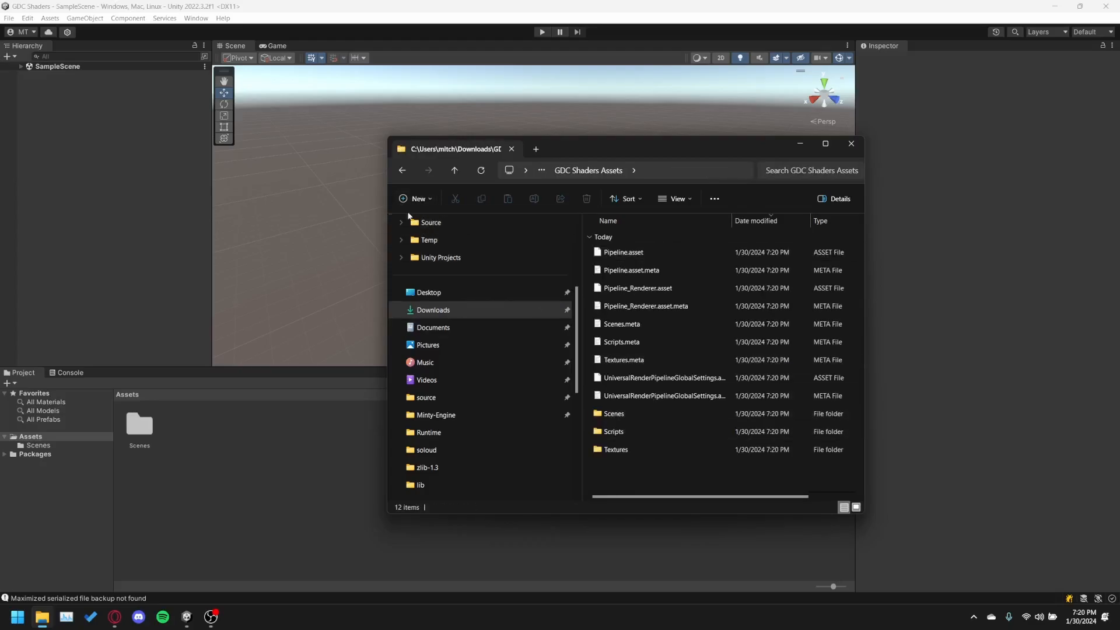
pyautogui.click(401, 171)
pyautogui.click(603, 249)
pyautogui.click(603, 249)
pyautogui.click(667, 293)
pyautogui.doubleClick(645, 253)
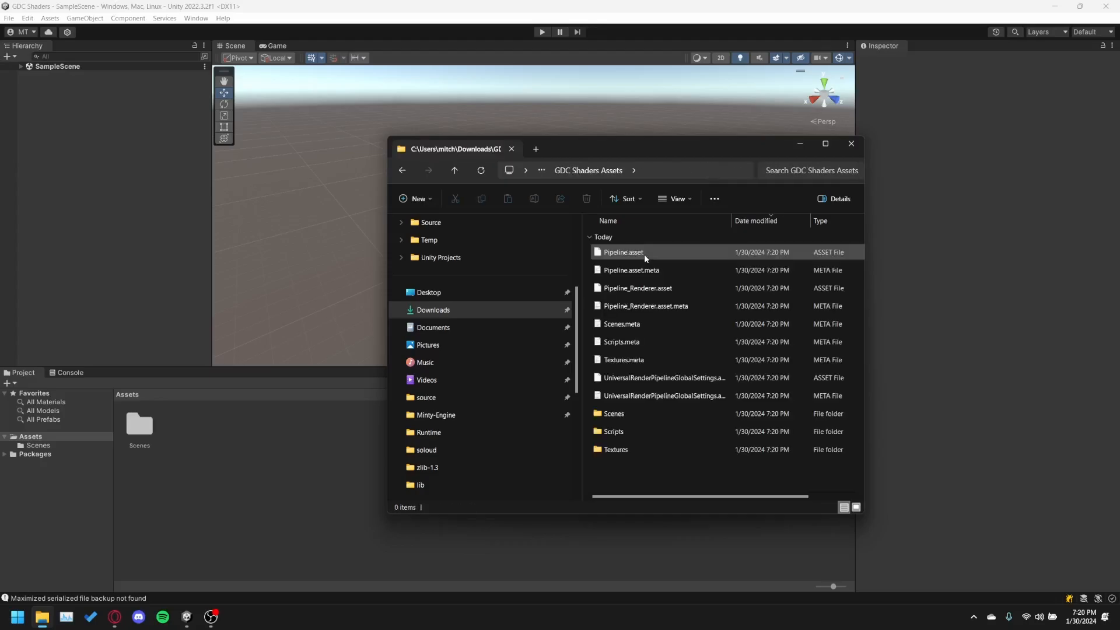
pyautogui.click(406, 170)
pyautogui.moveTo(640, 260); pyautogui.dragTo(227, 454)
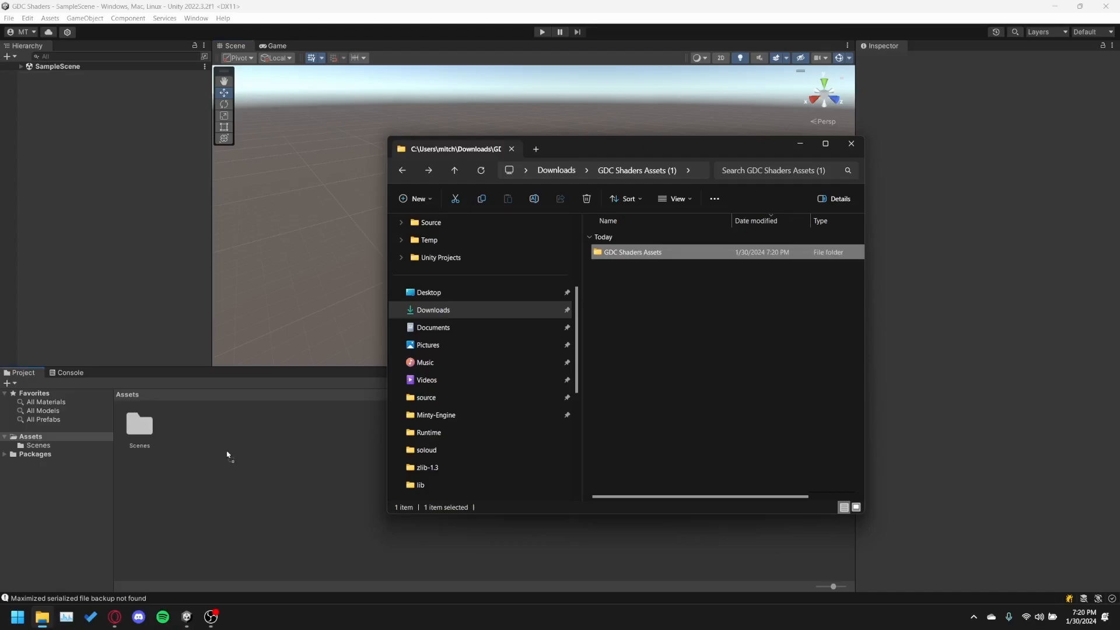
pyautogui.moveTo(227, 454); pyautogui.dragTo(227, 455)
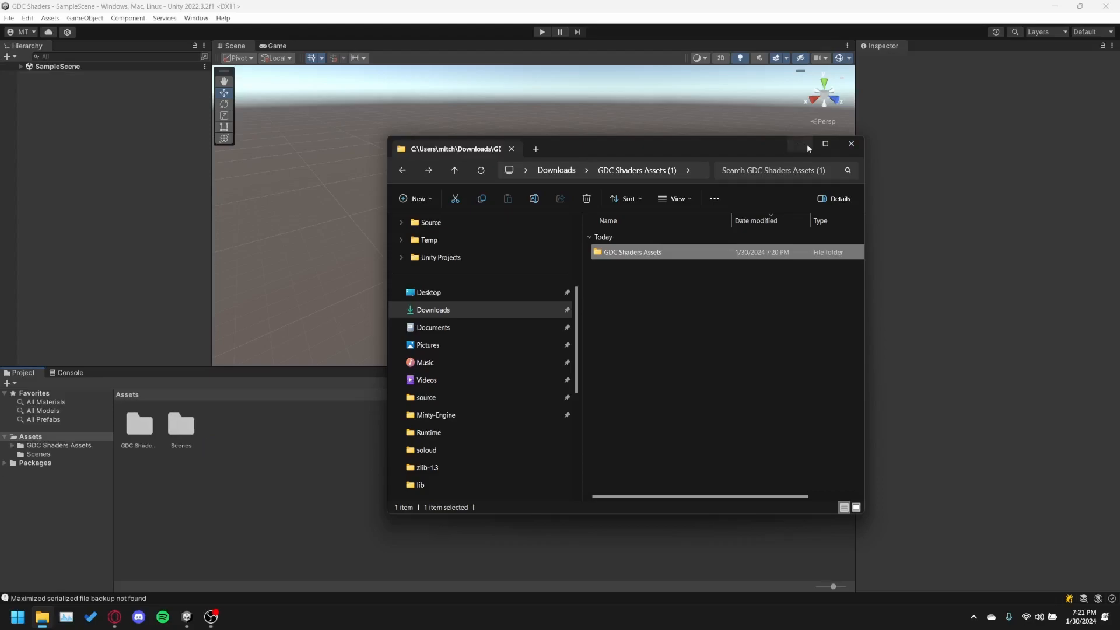
# Open ShaderScene from the Scenes folder inside GDC Shaders Assets.
pyautogui.click(204, 447)
pyautogui.click(173, 417)
pyautogui.doubleClick(139, 424)
pyautogui.doubleClick(138, 425)
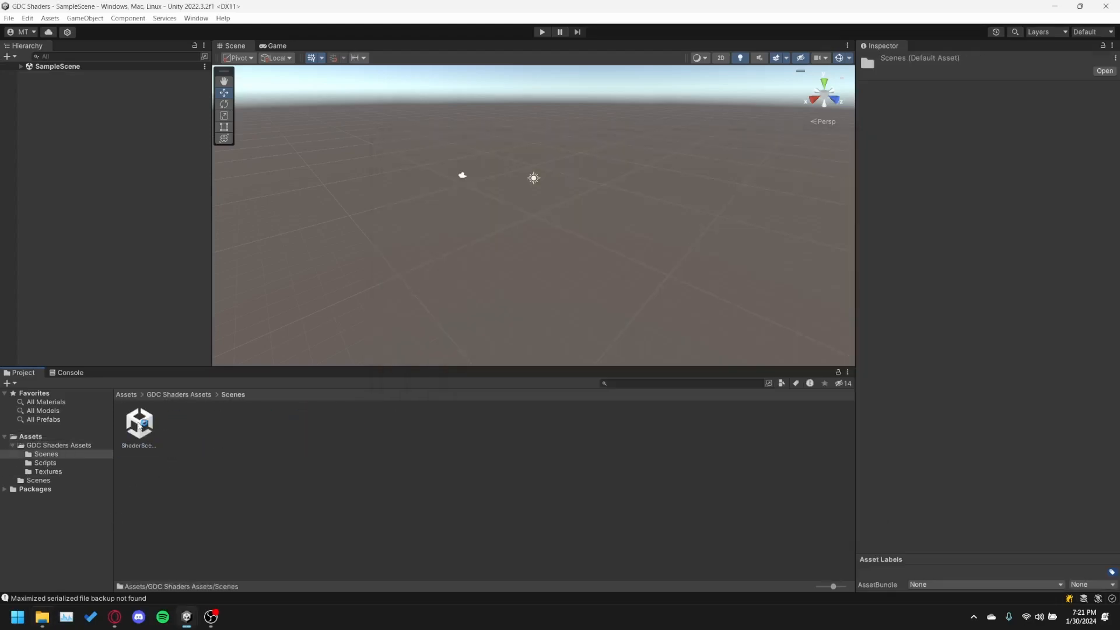
pyautogui.click(198, 395)
pyautogui.doubleClick(139, 424)
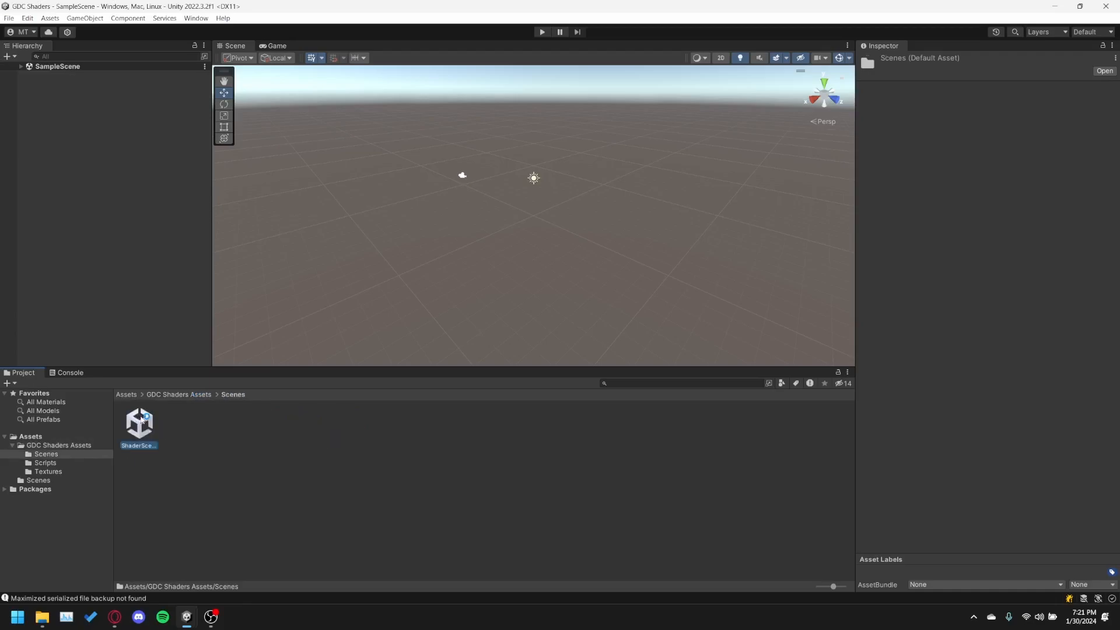
pyautogui.doubleClick(139, 424)
pyautogui.scroll(1, 518, 214)
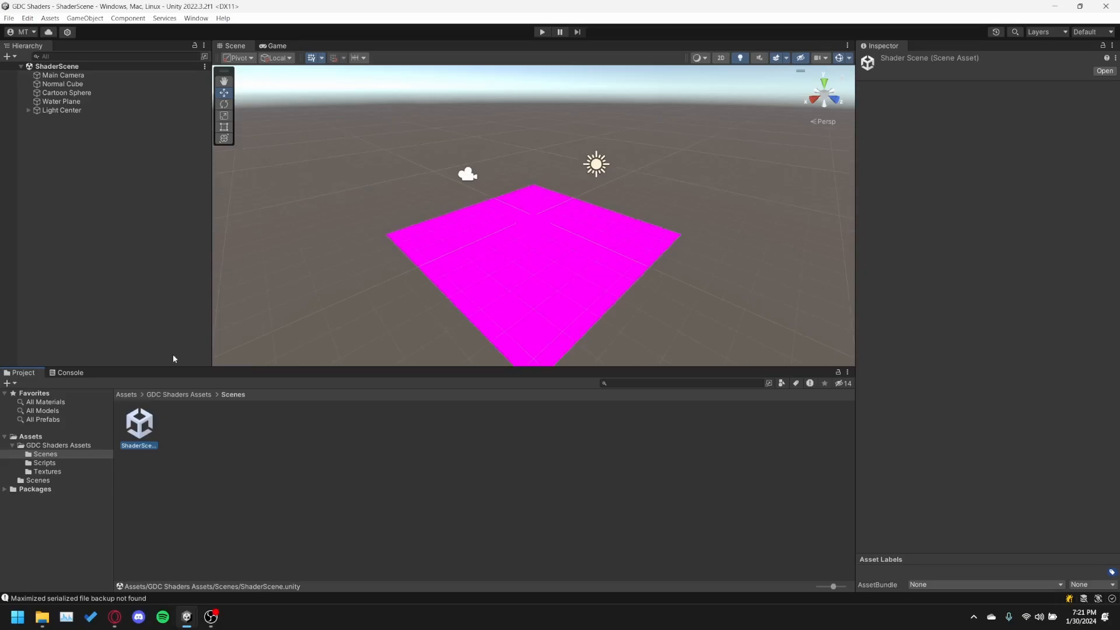
# Look through the imported Scenes, Scripts and Textures folders and examine the GDC Logo Square texture's import settings.
pyautogui.click(198, 396)
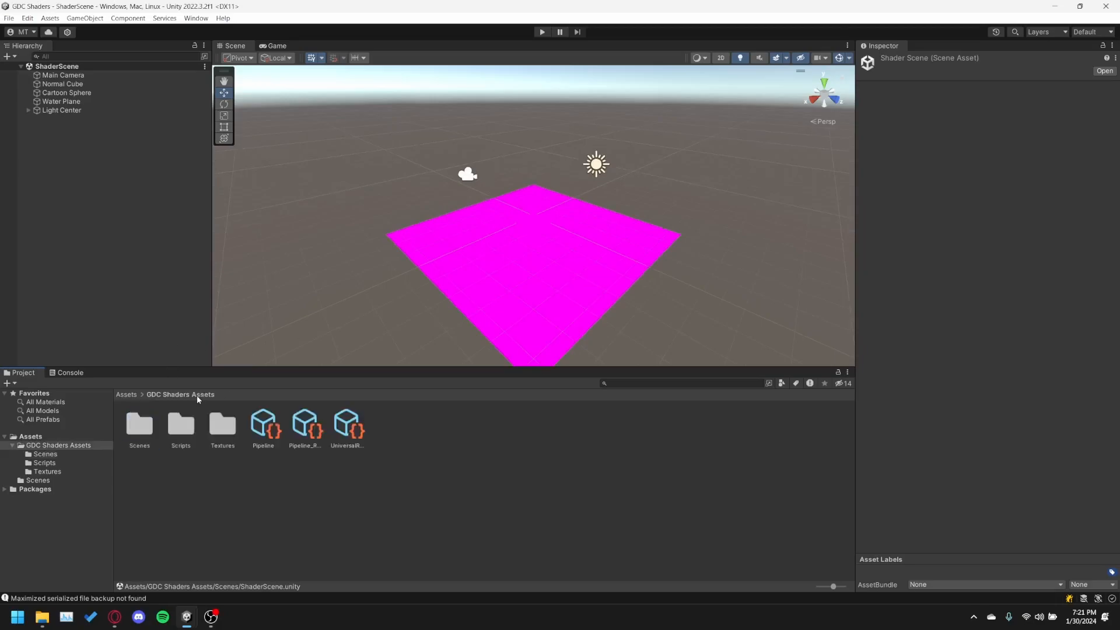
pyautogui.doubleClick(149, 428)
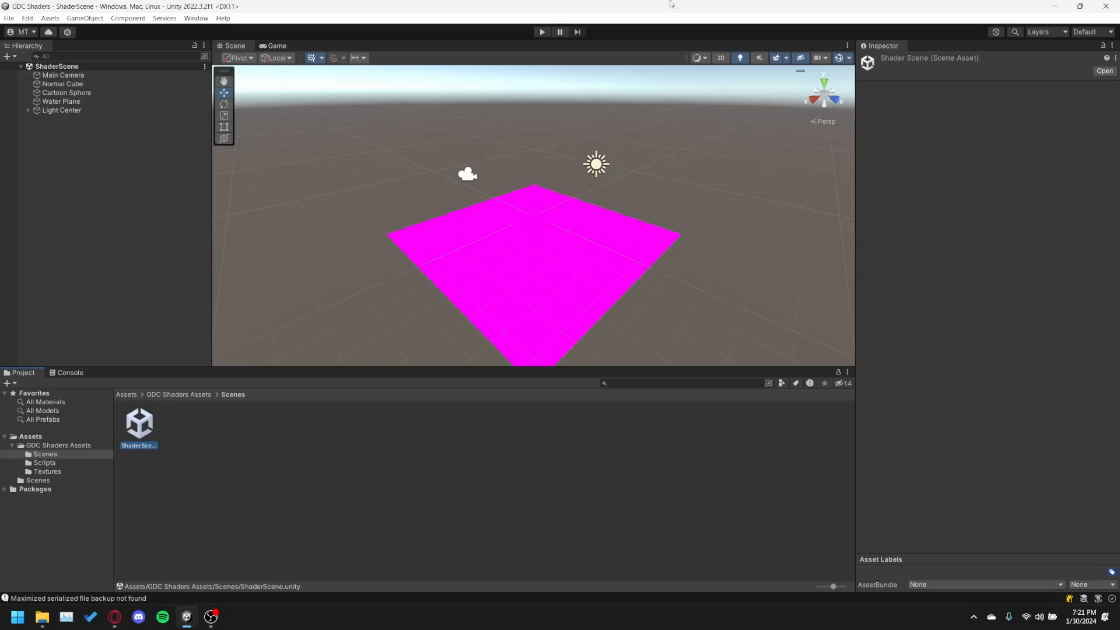
pyautogui.click(180, 396)
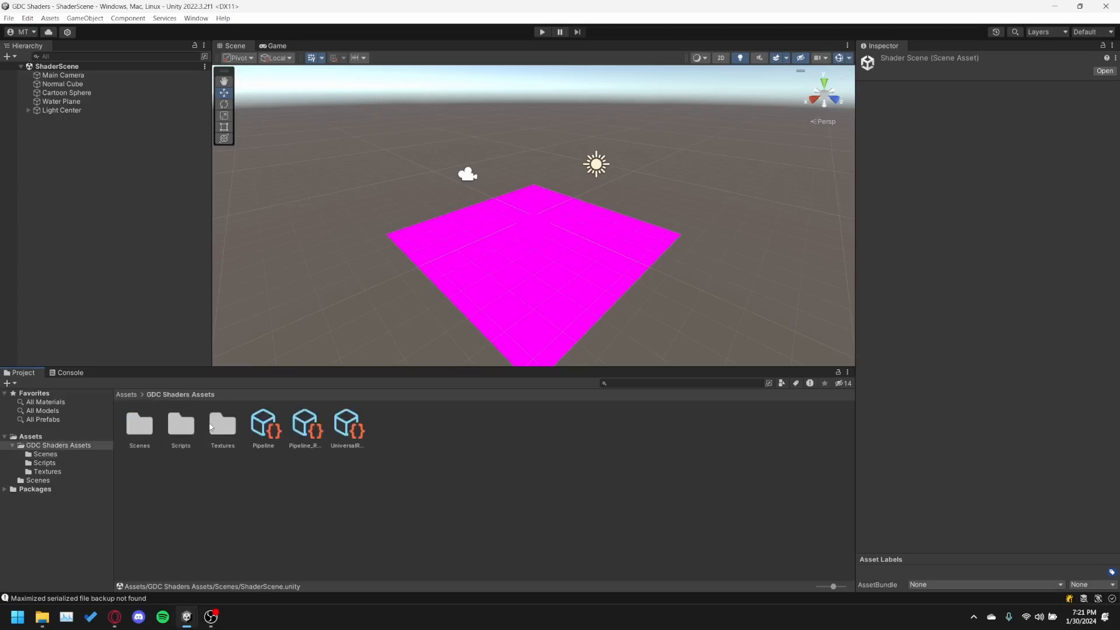
pyautogui.click(183, 431)
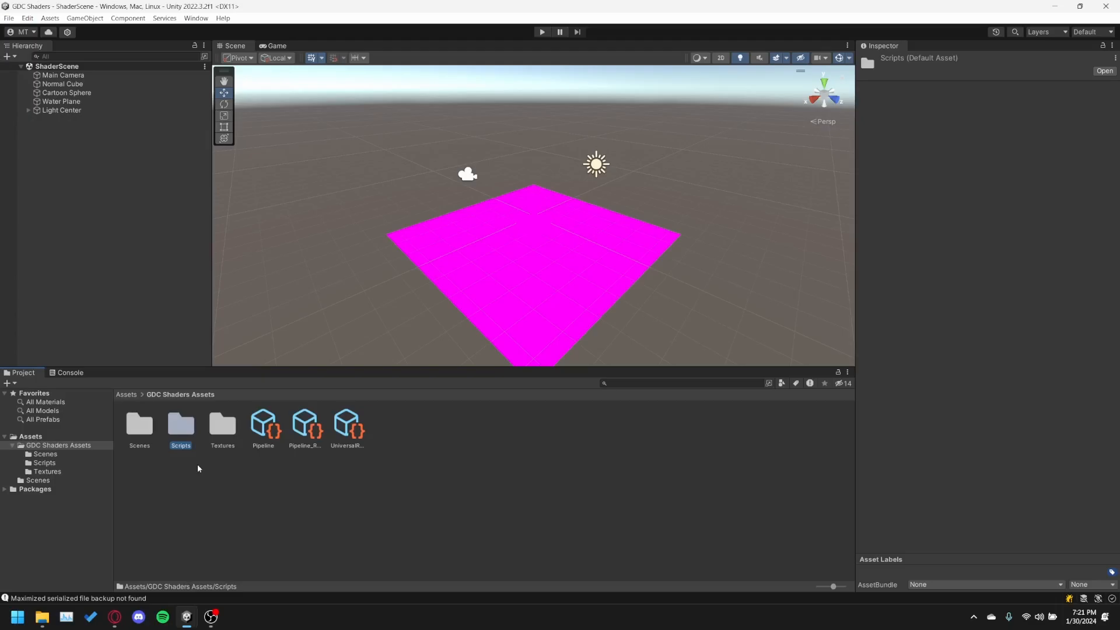
pyautogui.doubleClick(217, 431)
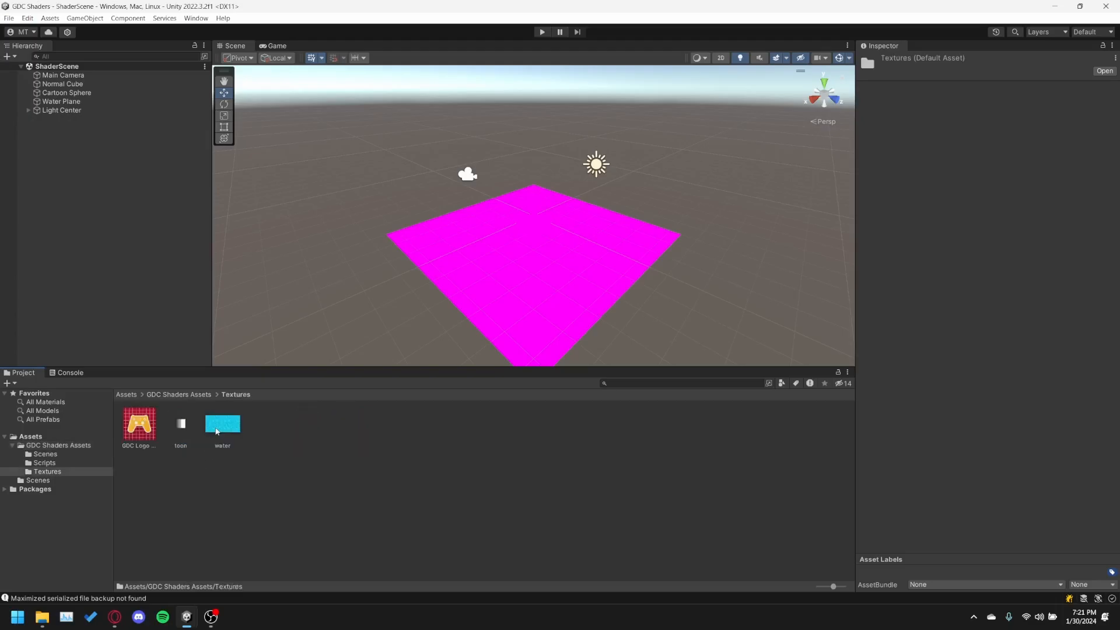
pyautogui.click(140, 434)
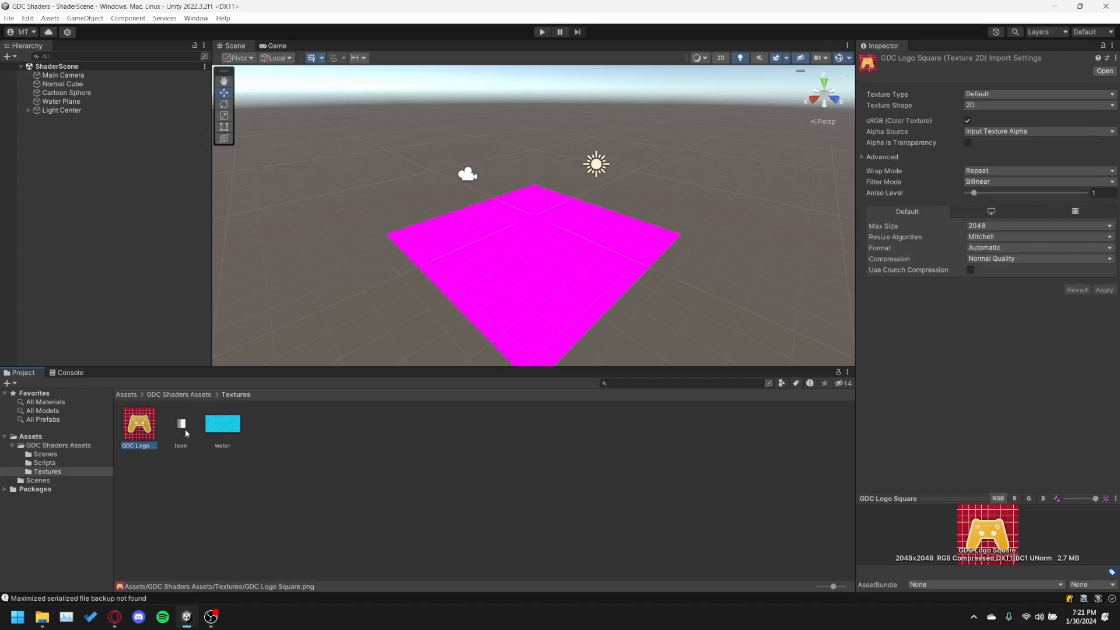
# Examine the import settings and previews of the toon, water and GDC Logo Square textures.
pyautogui.click(186, 433)
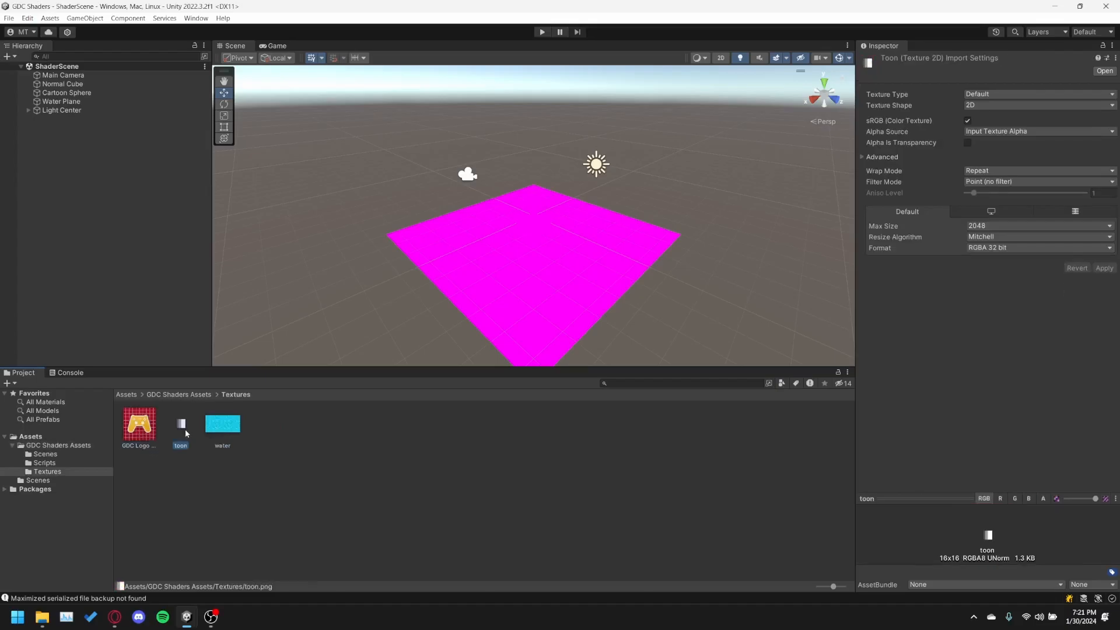
pyautogui.click(229, 433)
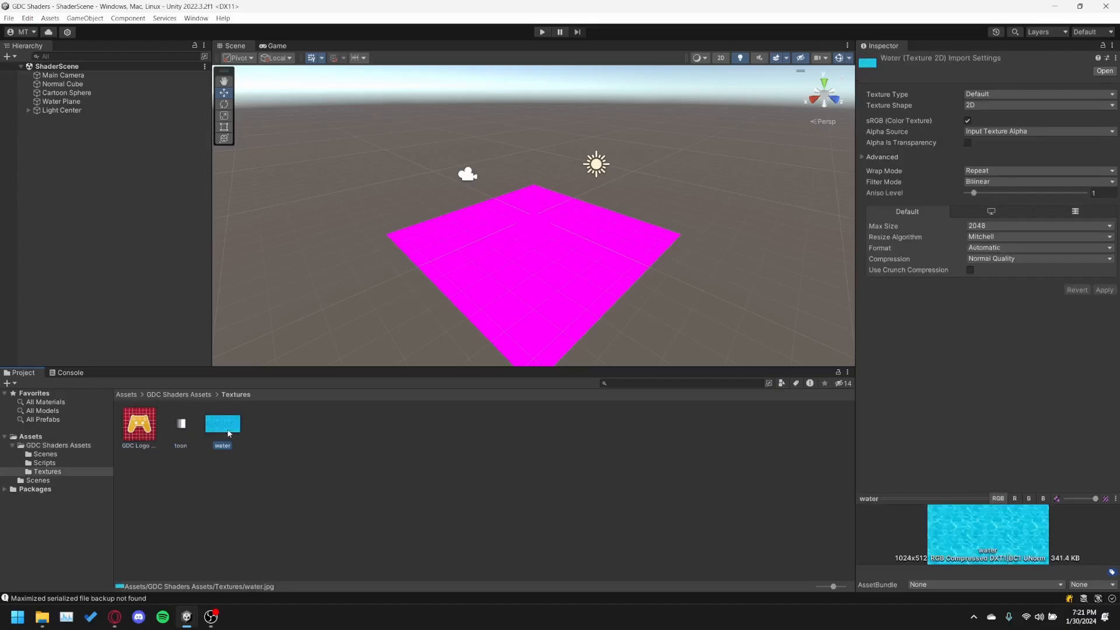
pyautogui.click(146, 434)
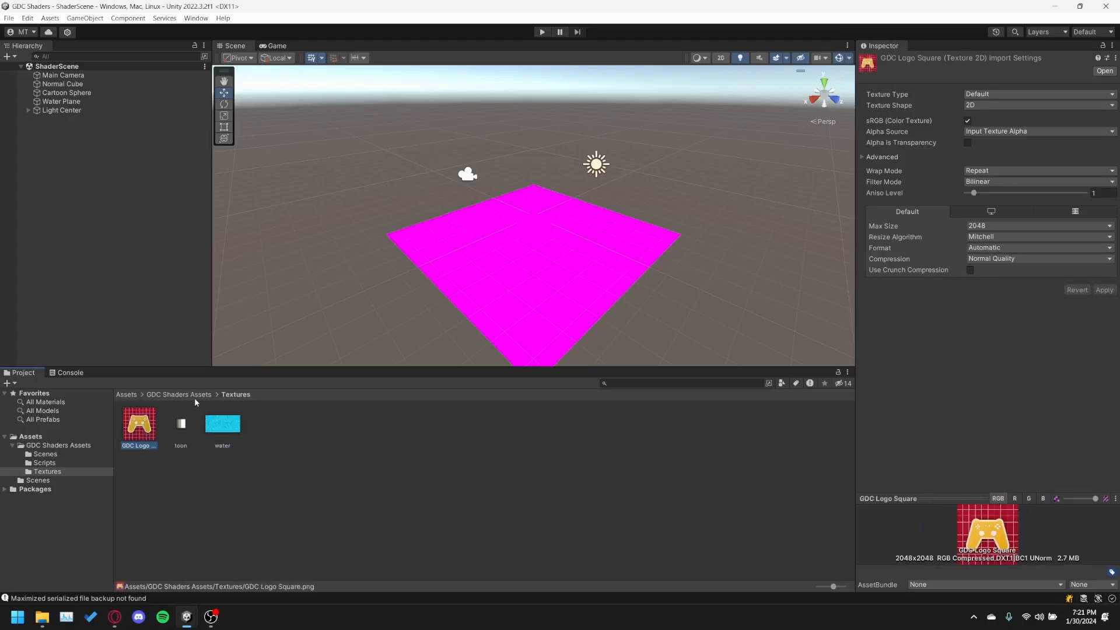
# Delete the Pipeline, Pipeline_Renderer and UniversalRenderPipelineGlobalSettings assets from the GDC Shaders Assets folder.
pyautogui.click(191, 395)
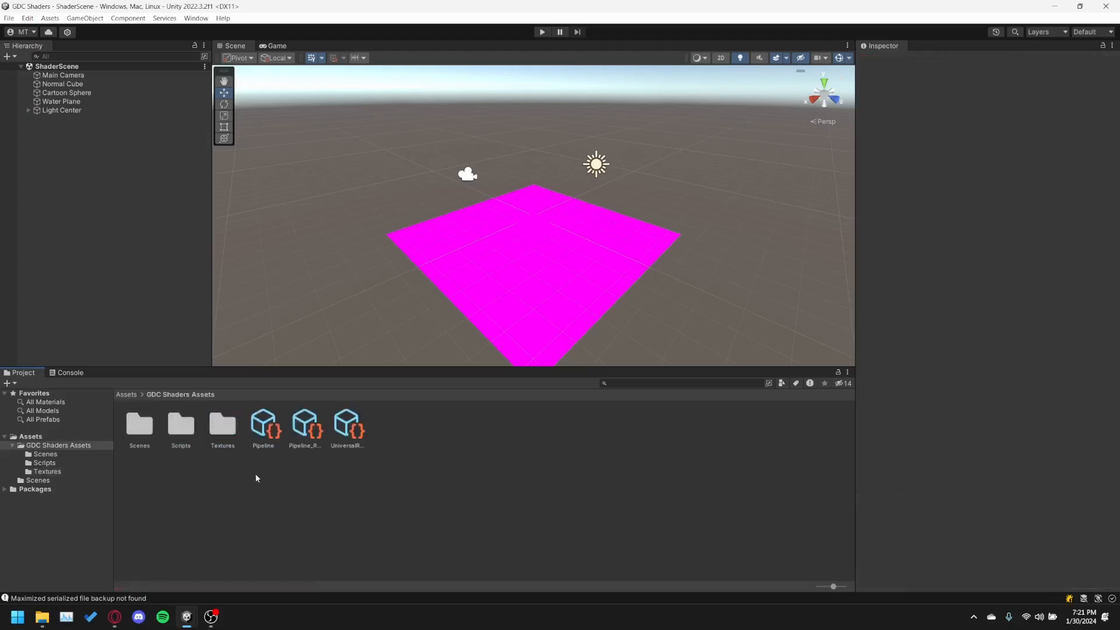
pyautogui.click(262, 432)
pyautogui.keyDown('shift'); pyautogui.click(348, 429); pyautogui.keyUp('shift')
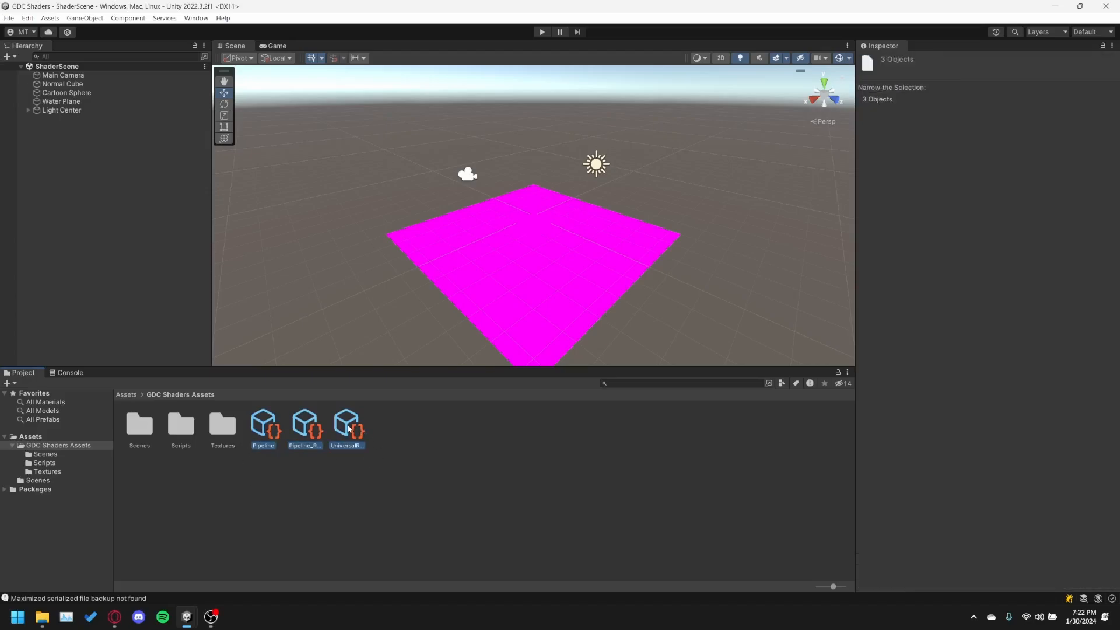
pyautogui.press('Delete')
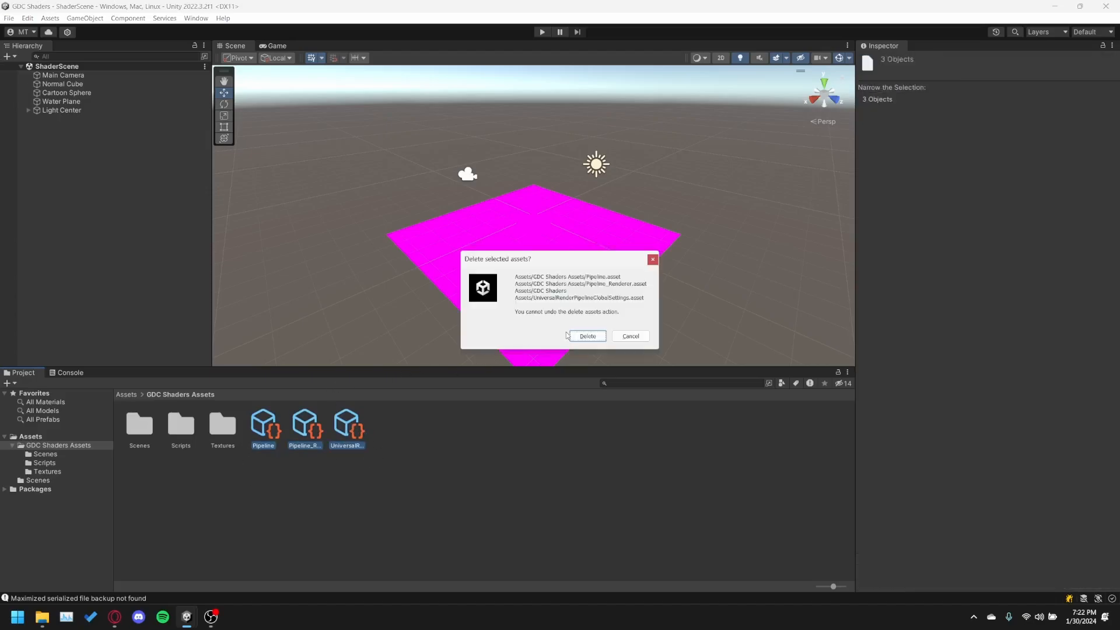
pyautogui.click(587, 336)
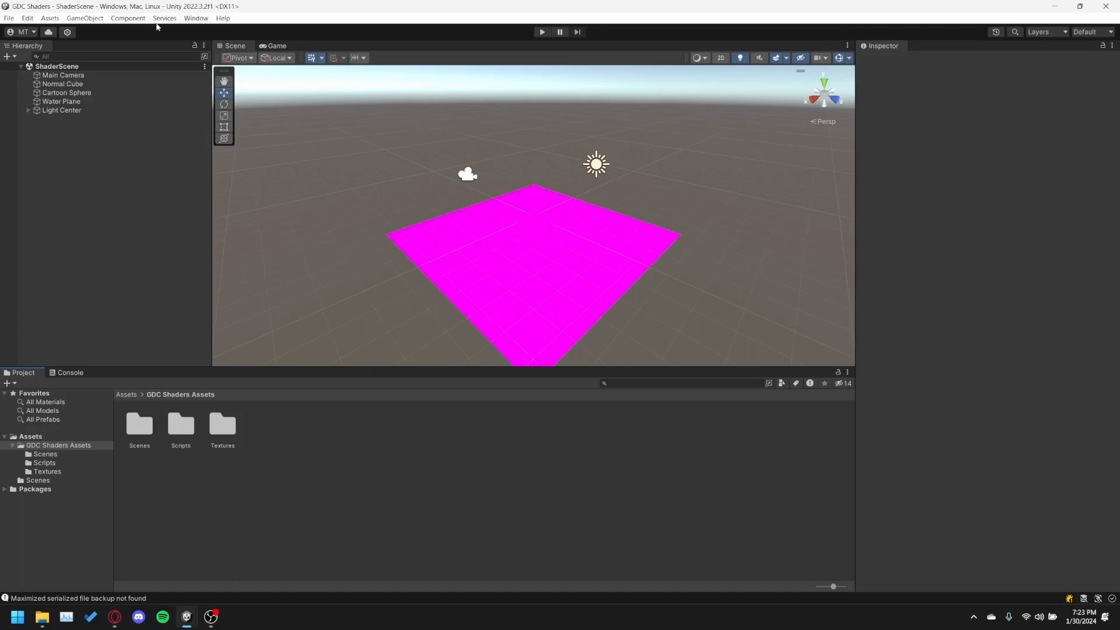
# Open the Package Manager and list the packages from the Unity Registry.
pyautogui.click(185, 18)
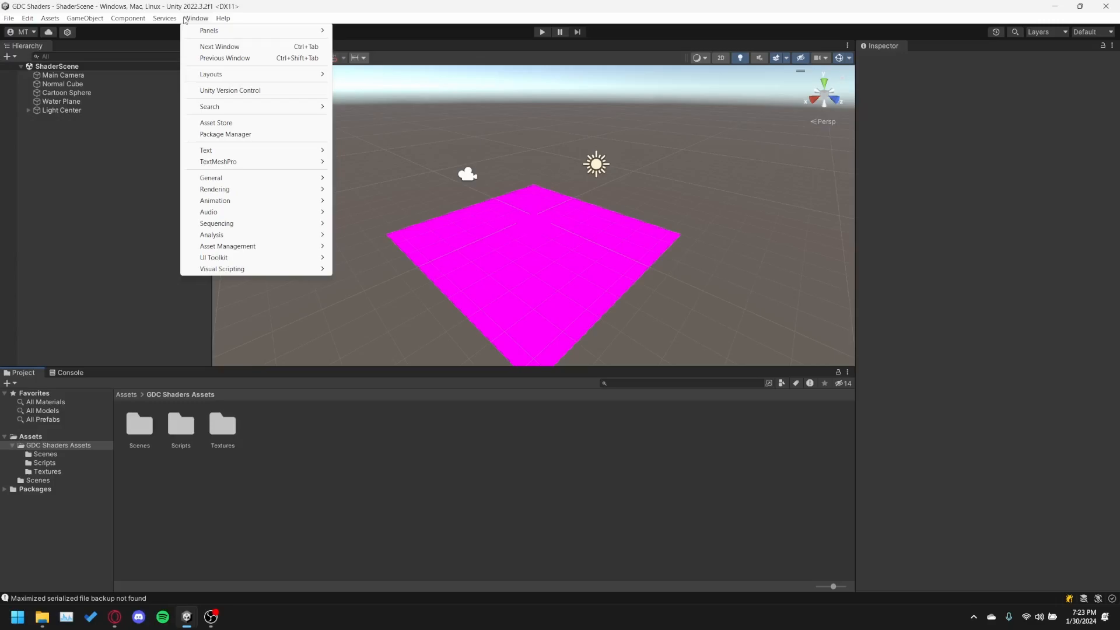
pyautogui.click(230, 135)
pyautogui.moveTo(589, 154); pyautogui.dragTo(369, 124)
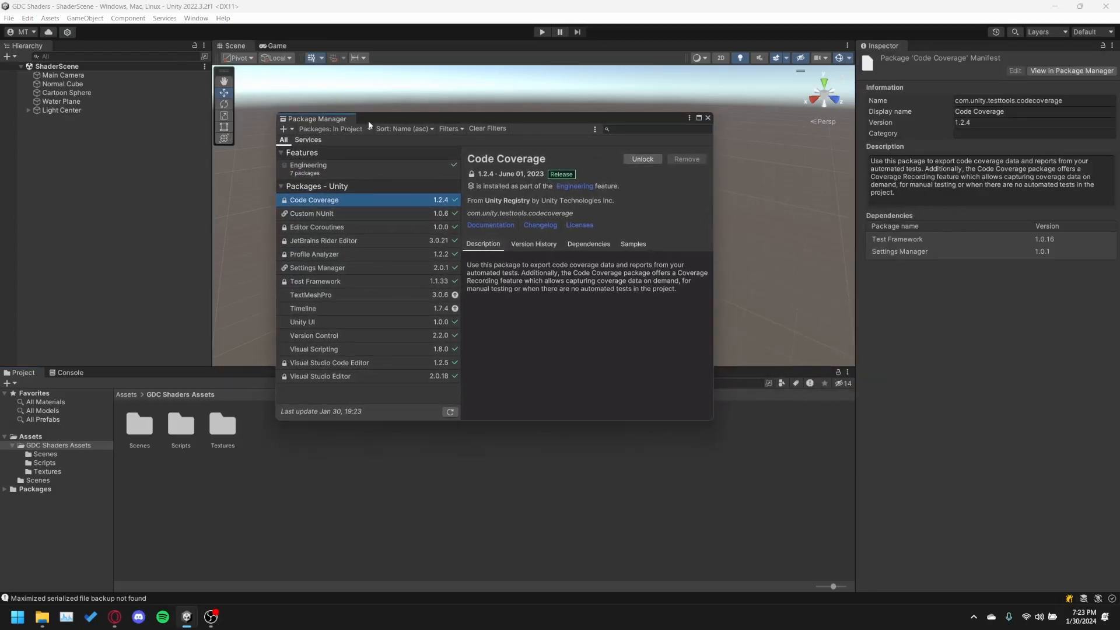
pyautogui.click(330, 129)
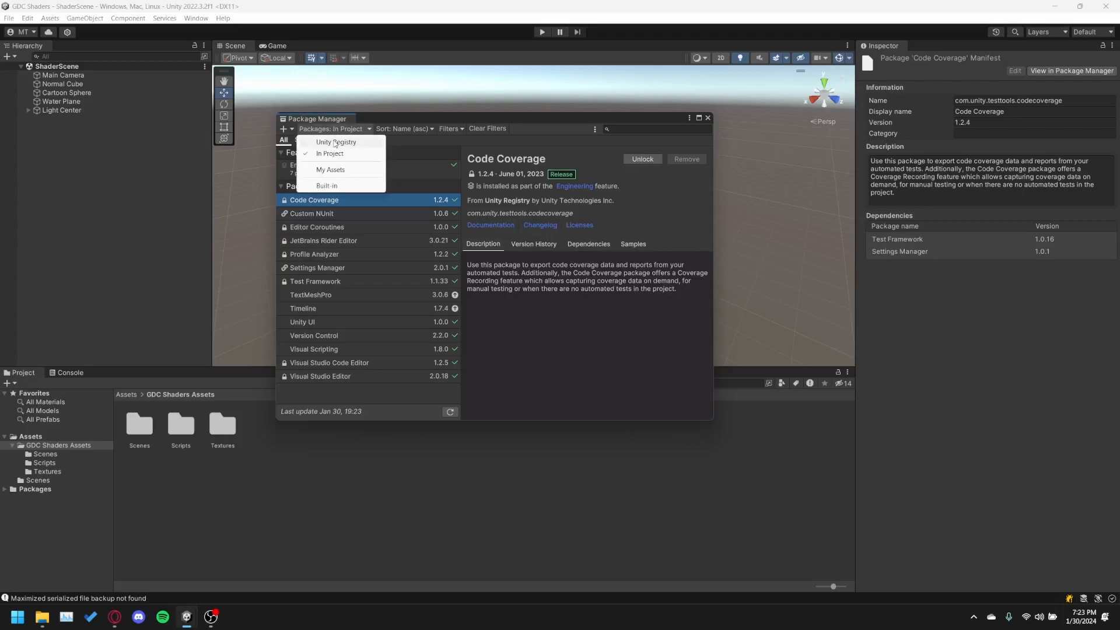
pyautogui.click(334, 143)
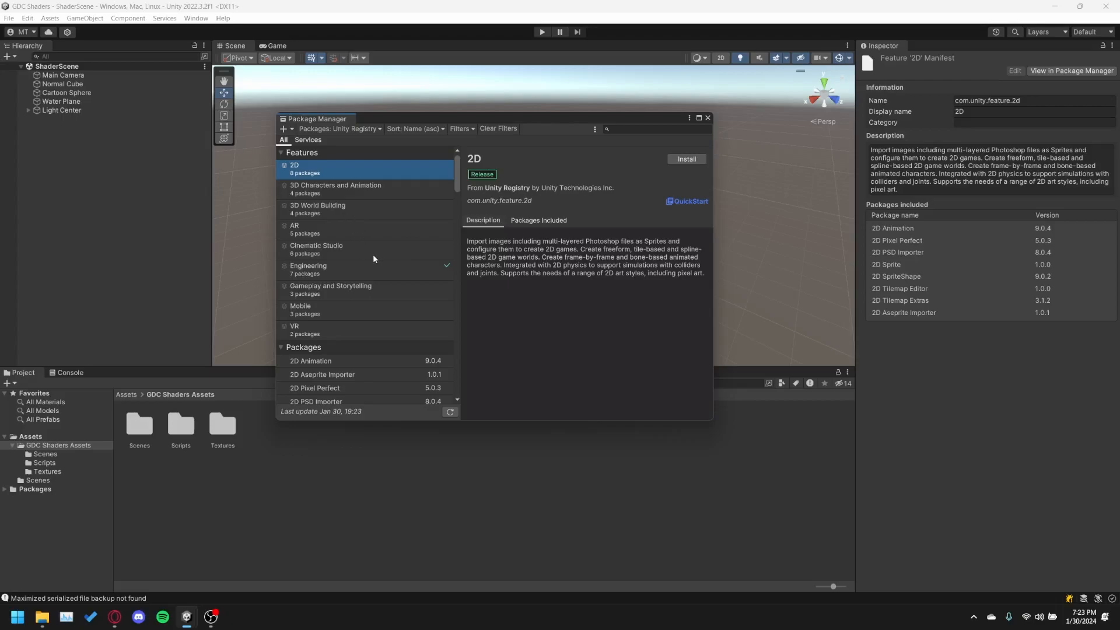
# Install the Universal RP 14.0.8 package from the Unity Registry and close the Package Manager.
pyautogui.scroll(-10, 375, 257)
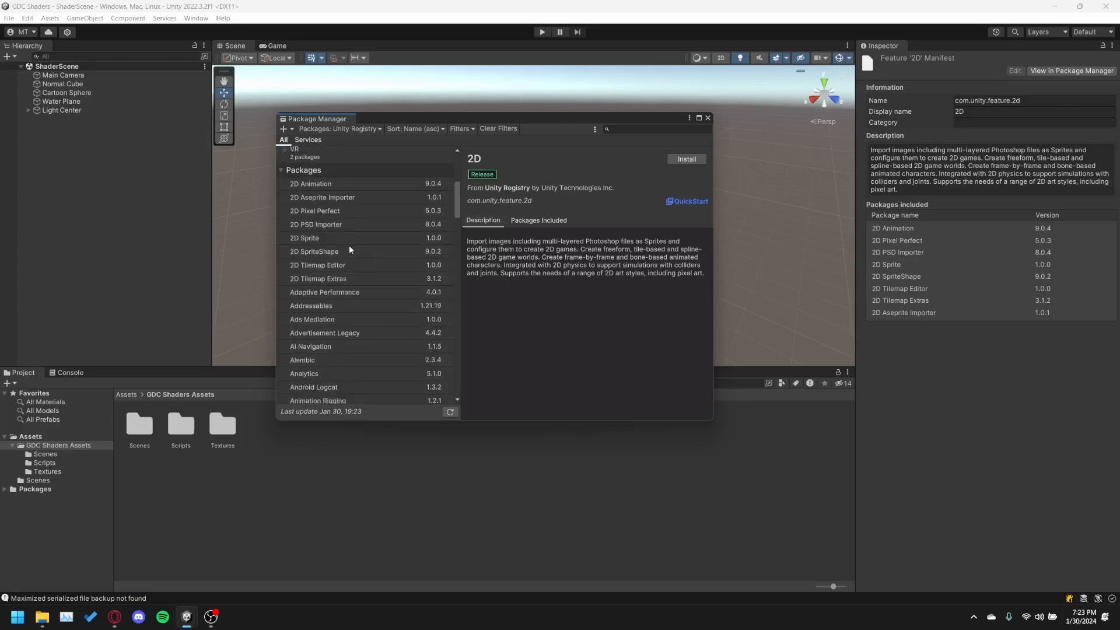
pyautogui.scroll(-8, 350, 243)
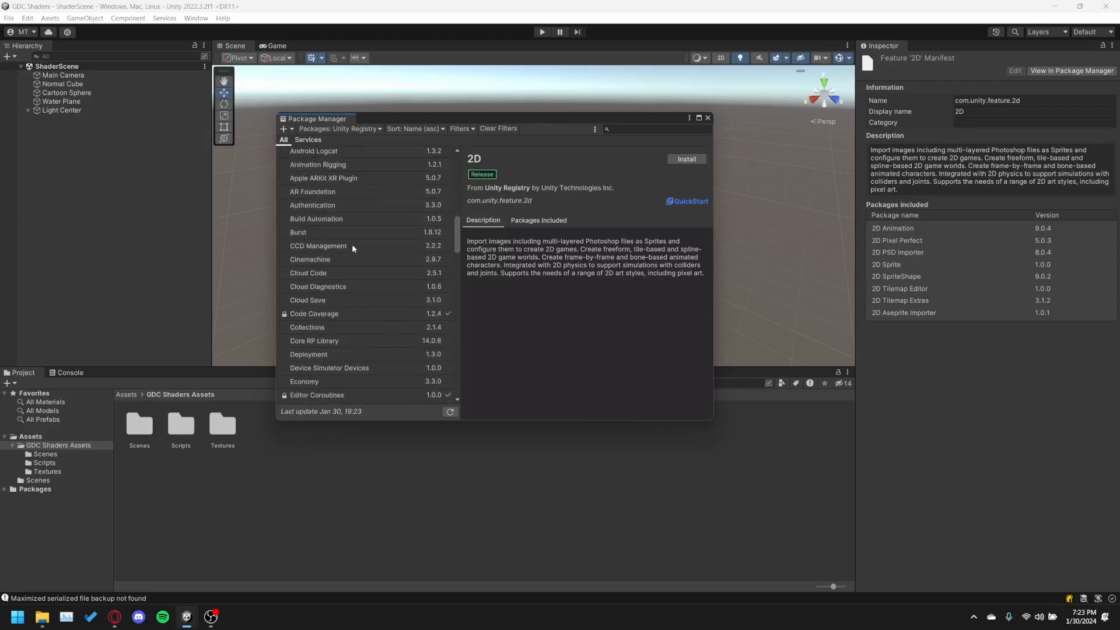
pyautogui.scroll(-7, 352, 244)
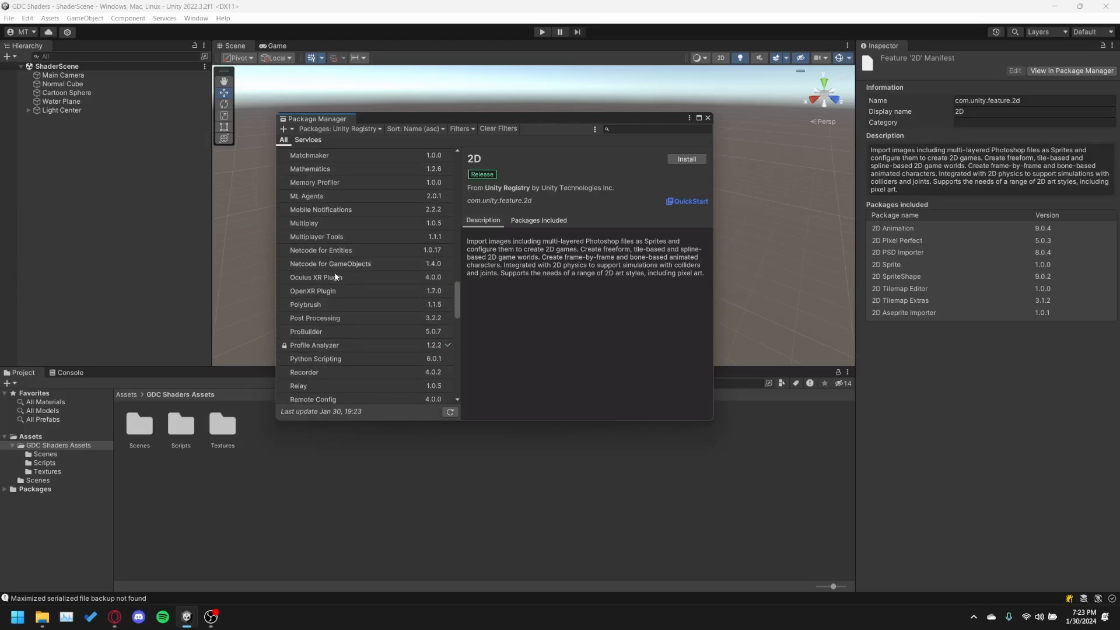
pyautogui.scroll(-3, 363, 280)
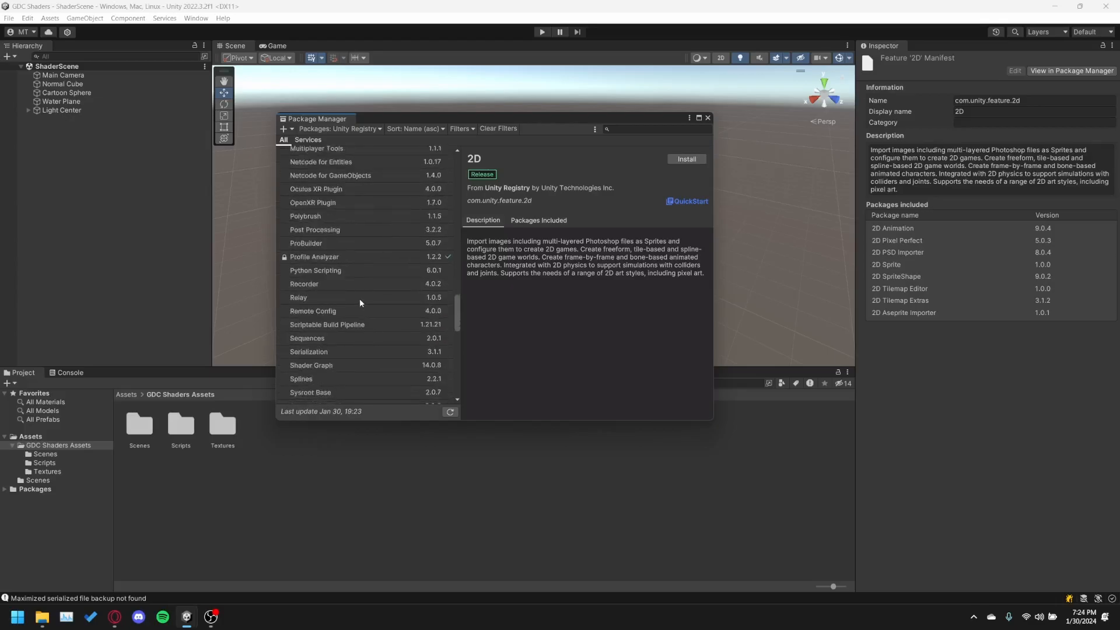
pyautogui.click(330, 274)
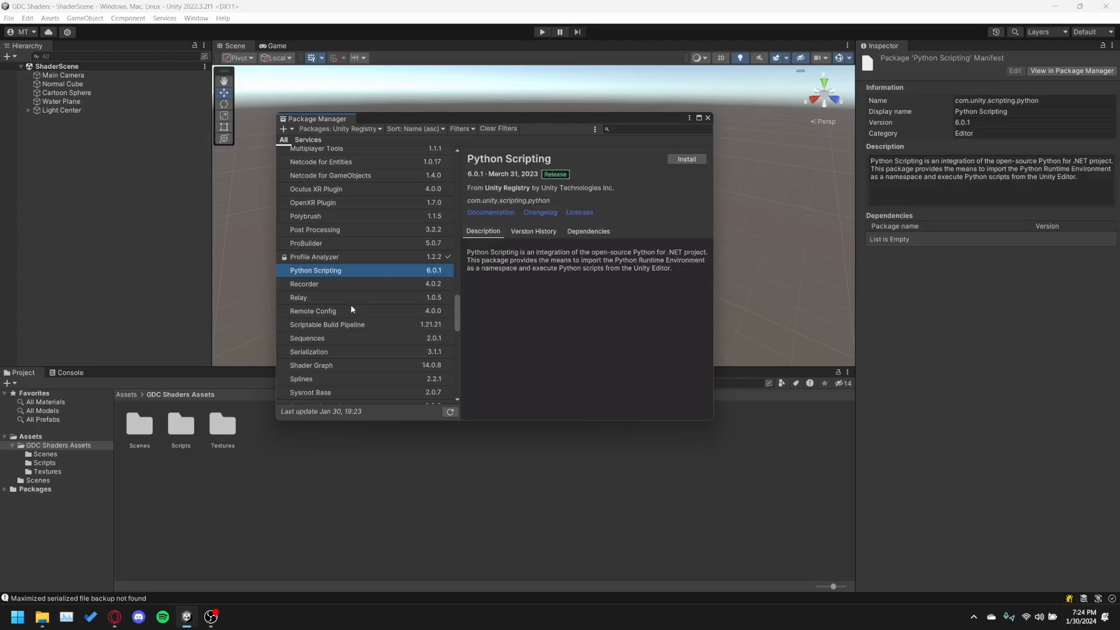
pyautogui.scroll(-10, 352, 309)
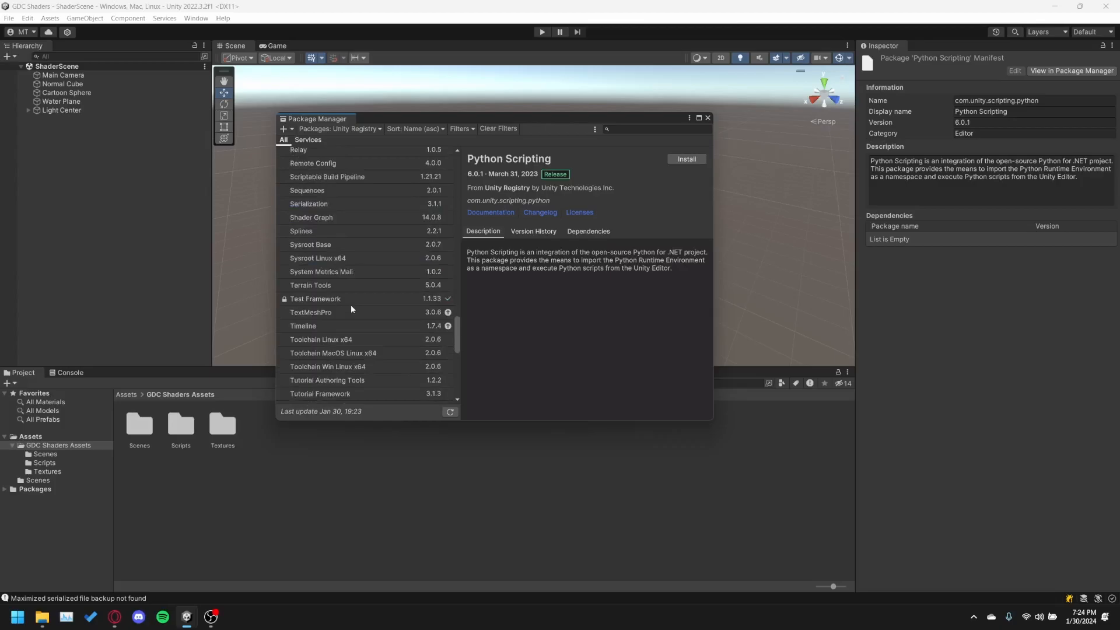
pyautogui.click(332, 356)
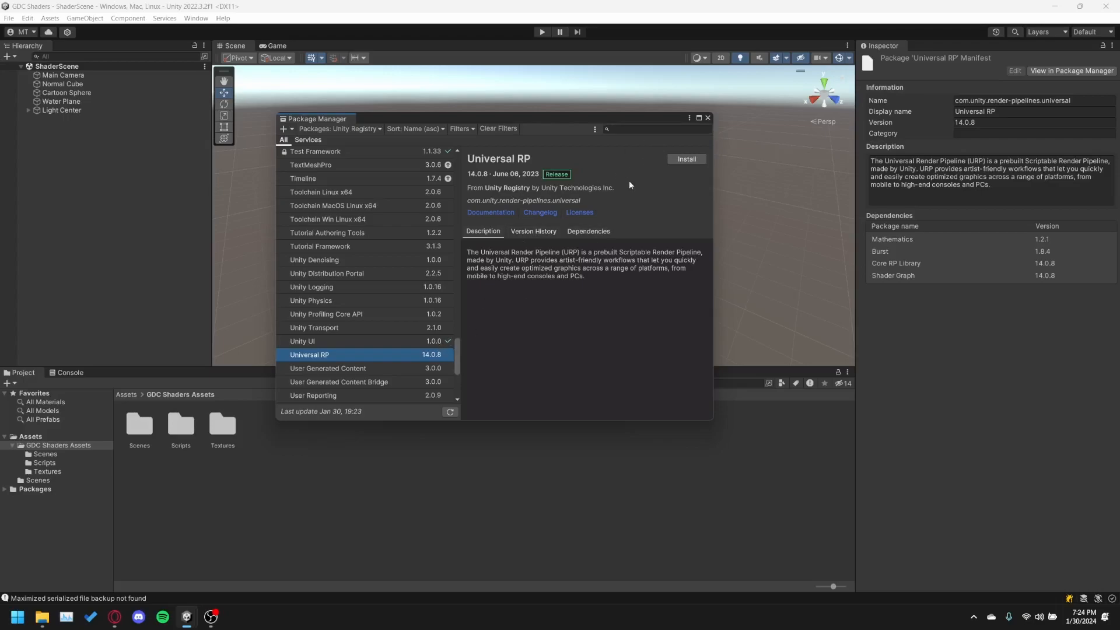
pyautogui.click(693, 160)
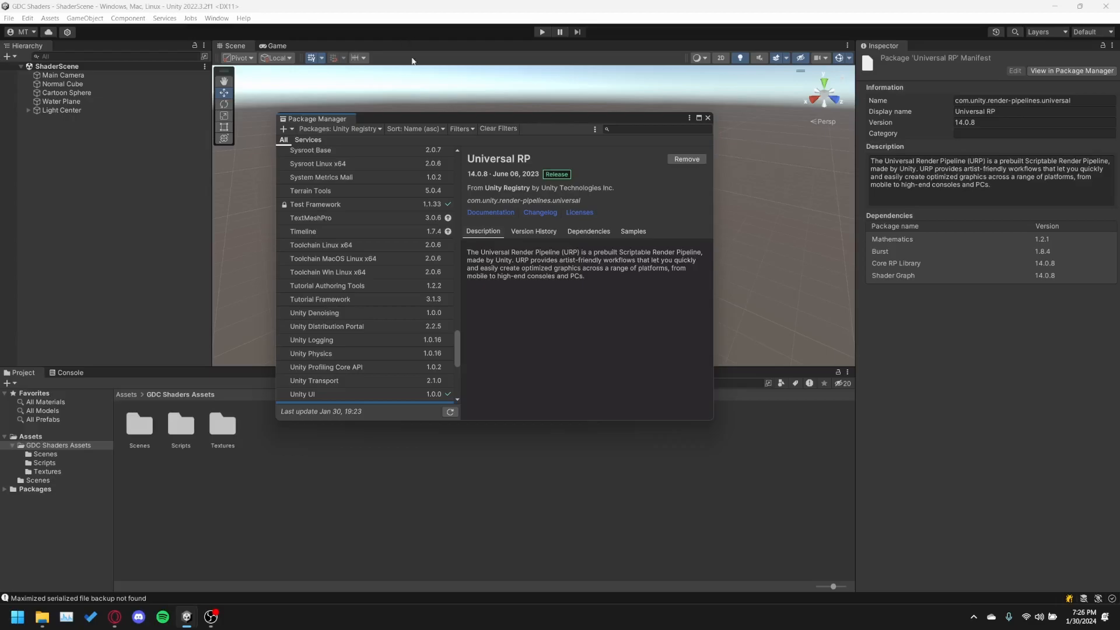
pyautogui.scroll(-2, 380, 321)
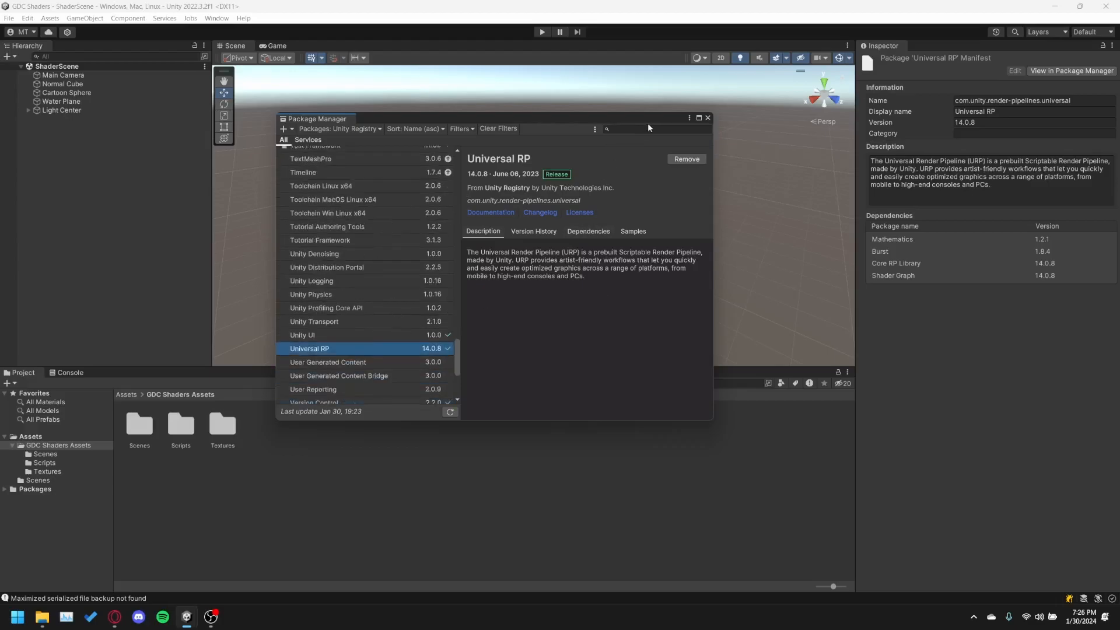
pyautogui.moveTo(615, 117); pyautogui.dragTo(591, 131)
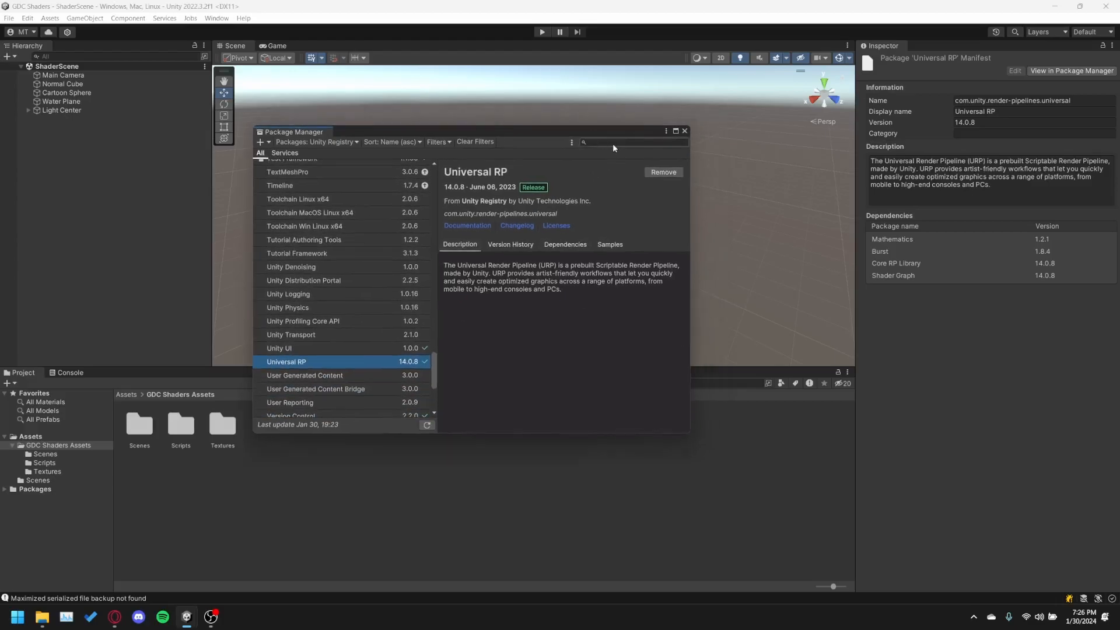
pyautogui.click(684, 131)
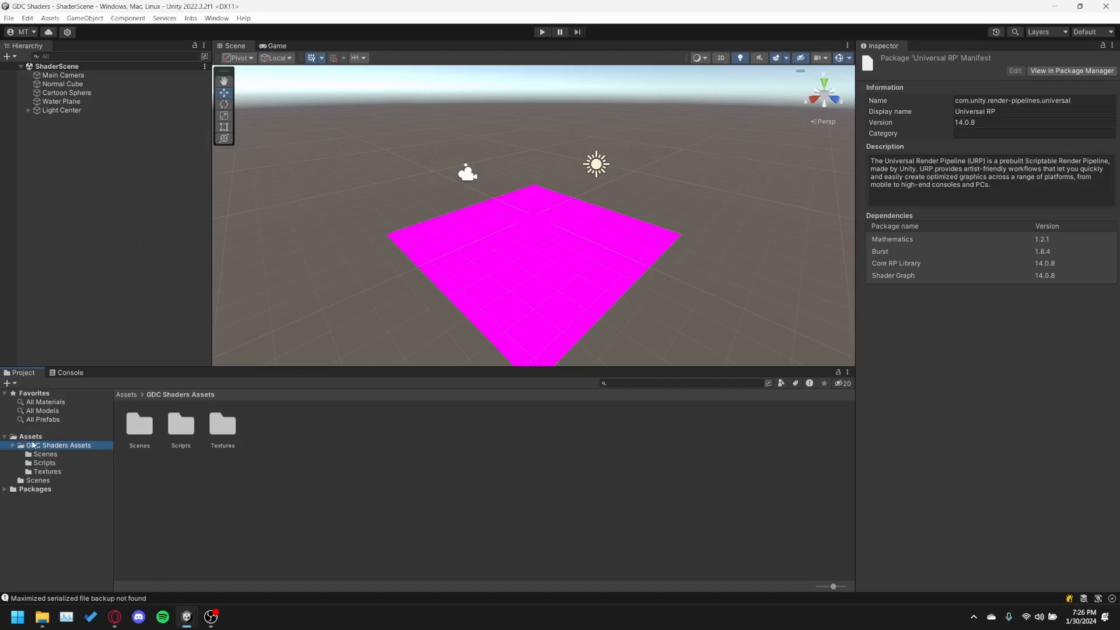
# Create a URP Asset (with Universal Renderer) named Pipeline in the GDC Shaders Assets folder and select it.
pyautogui.click(56, 447)
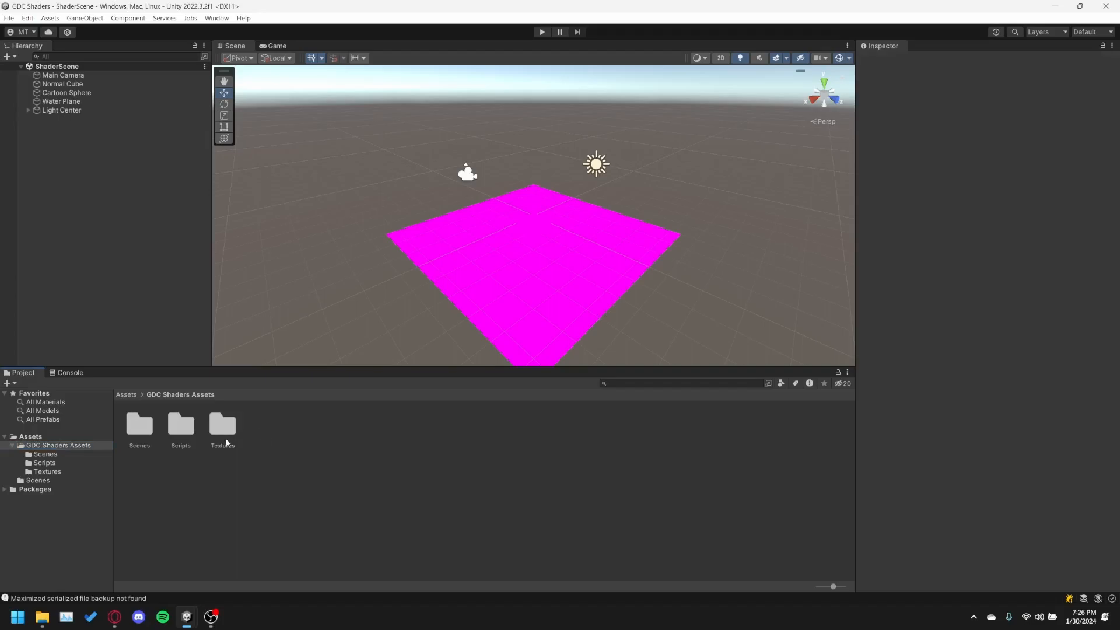
pyautogui.rightClick(267, 451)
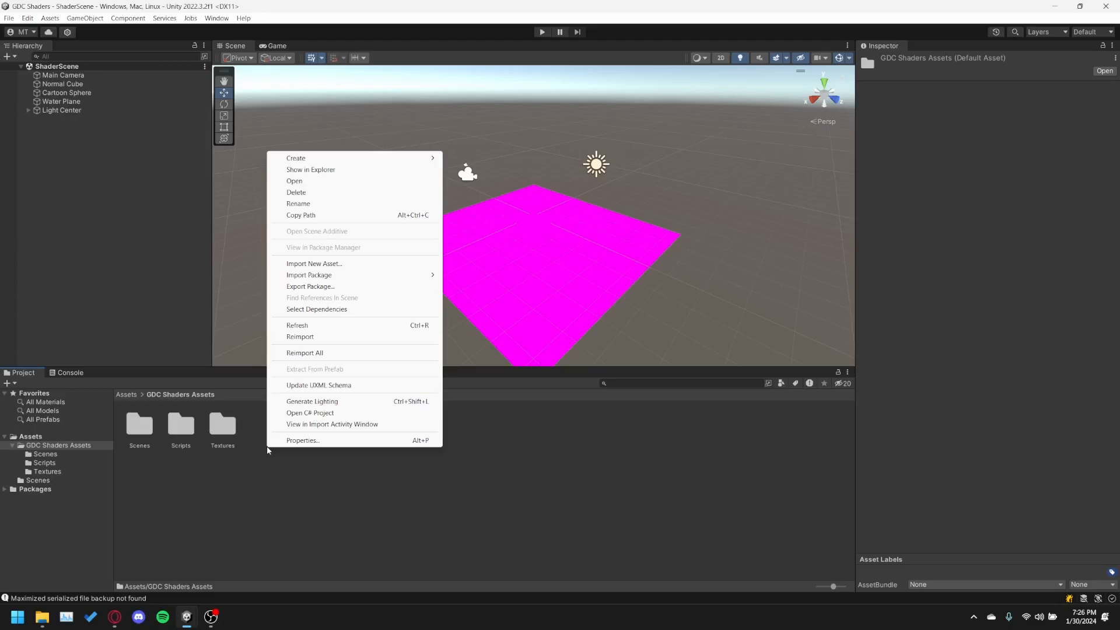
pyautogui.moveTo(370, 156)
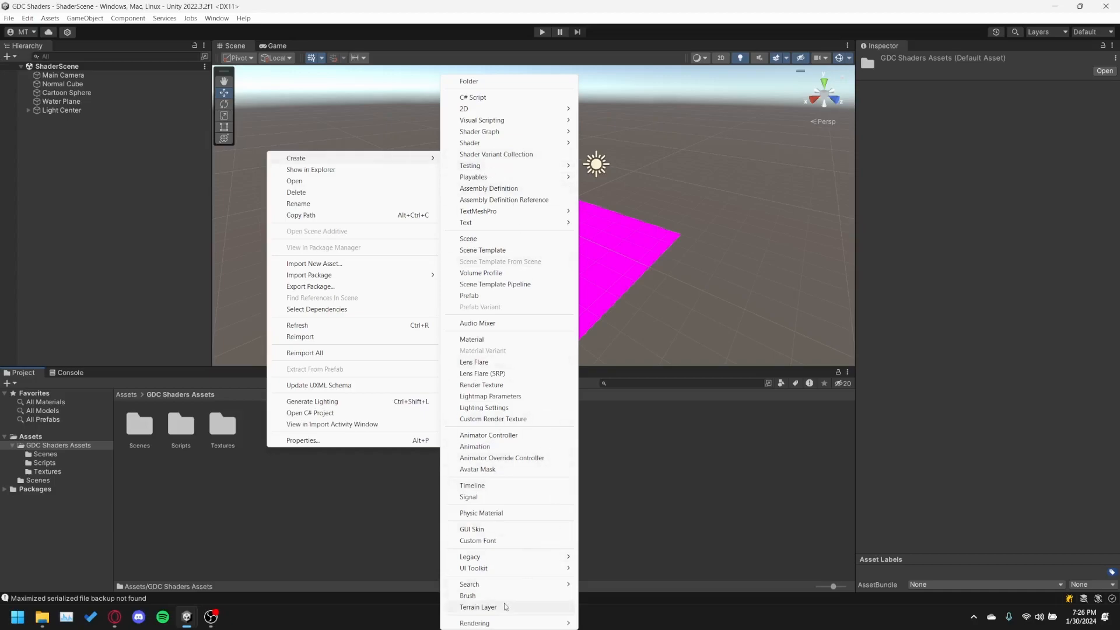
pyautogui.moveTo(504, 626)
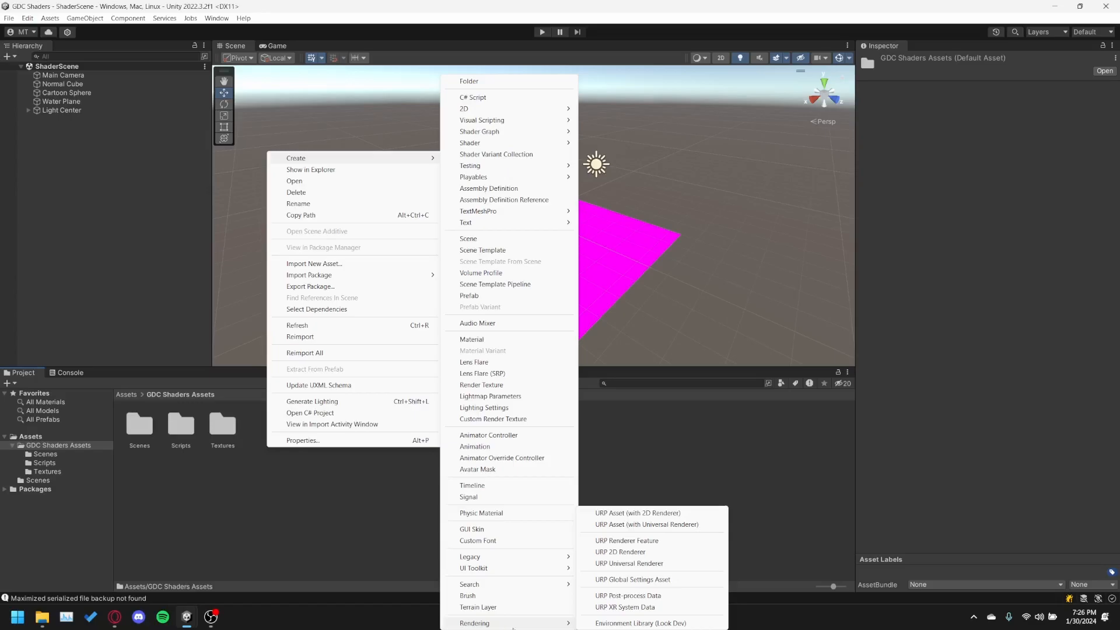
pyautogui.click(628, 525)
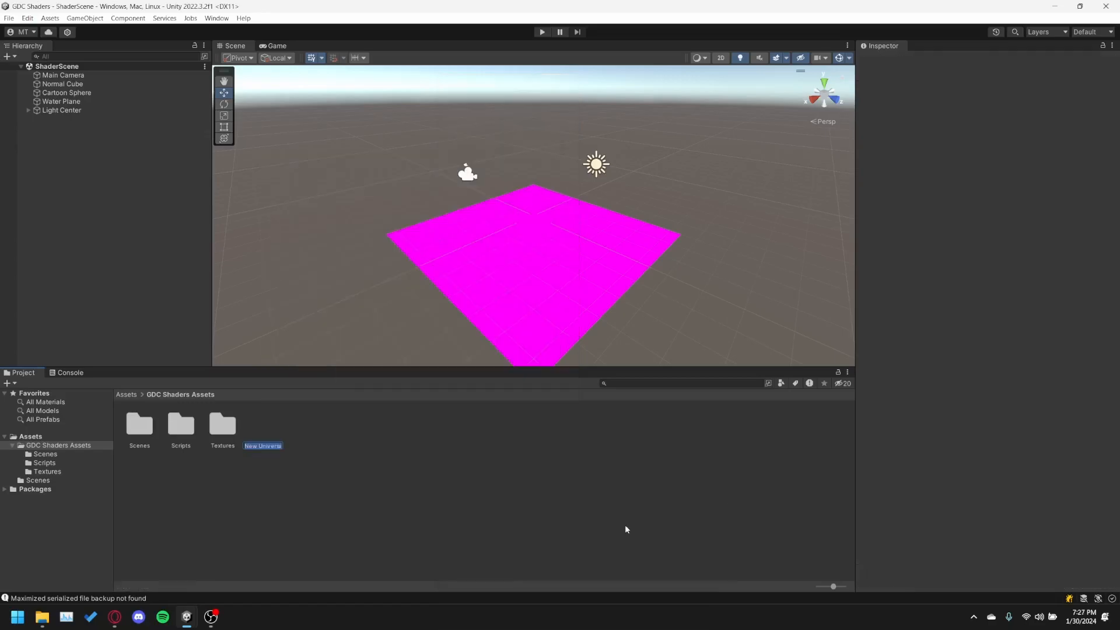
pyautogui.write('Pipeline')
pyautogui.press('Return')
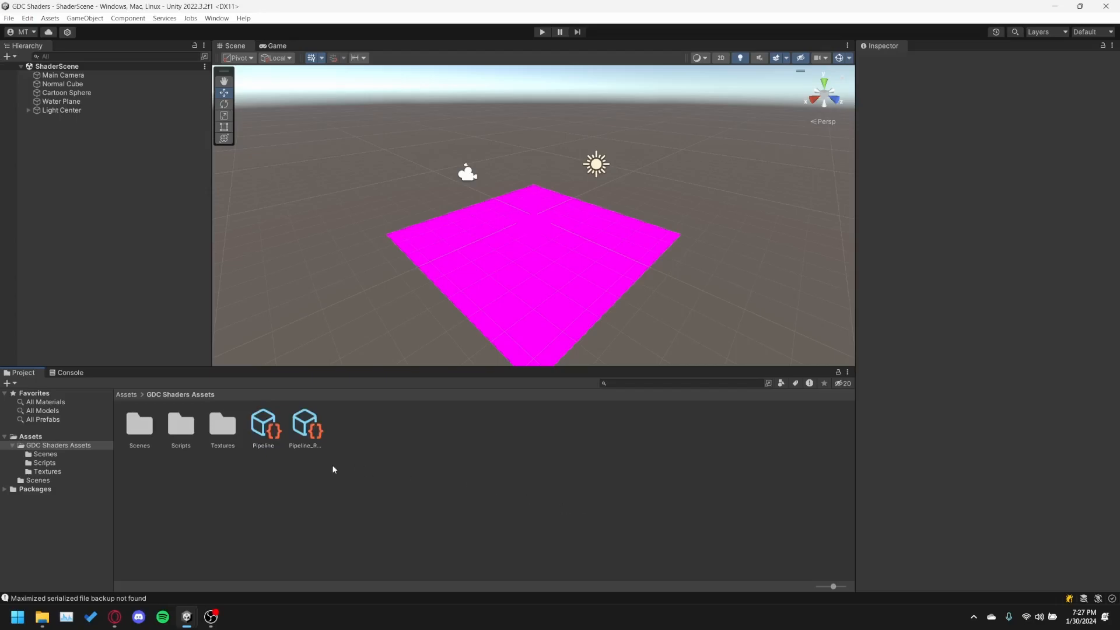
pyautogui.click(282, 449)
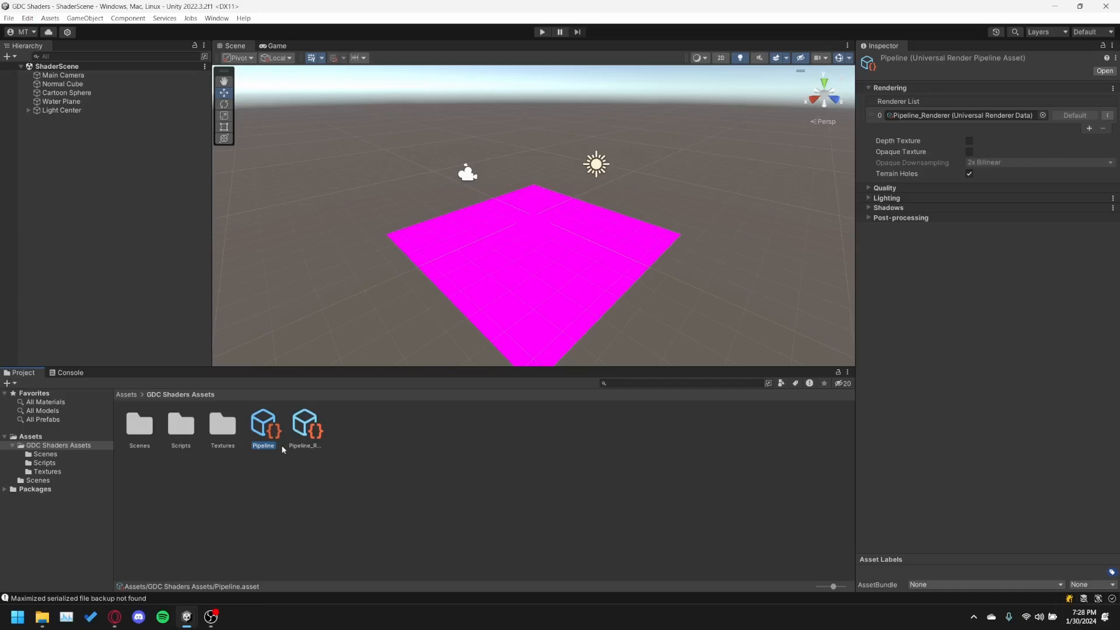
# Assign the Pipeline asset as the Scriptable Render Pipeline in the Graphics project settings, accept the pipeline change and close the settings.
pyautogui.click(28, 18)
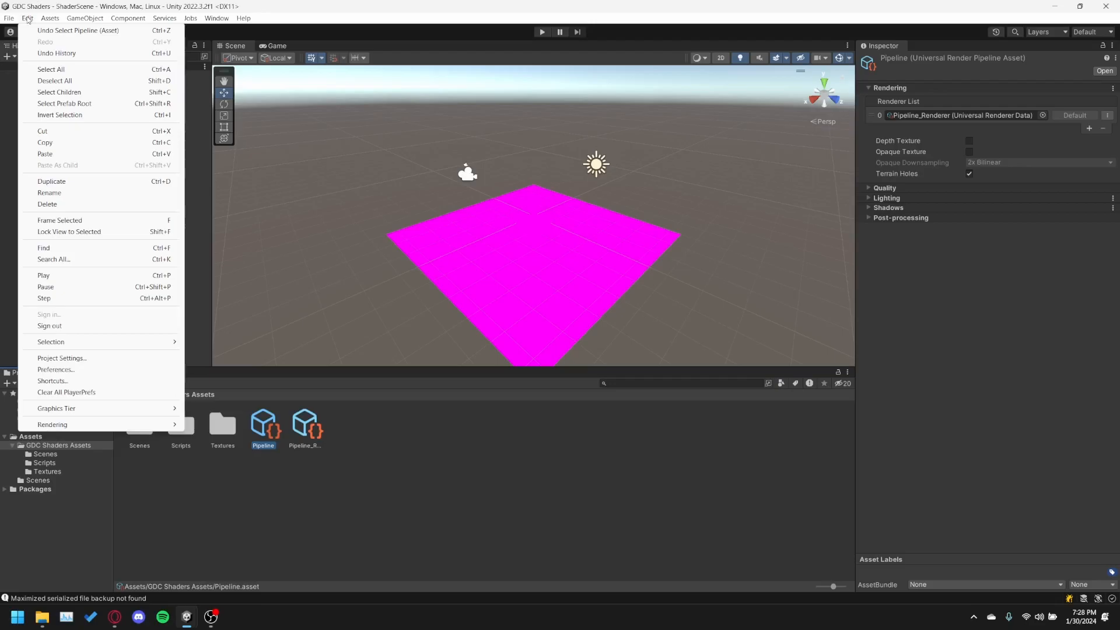
pyautogui.click(89, 358)
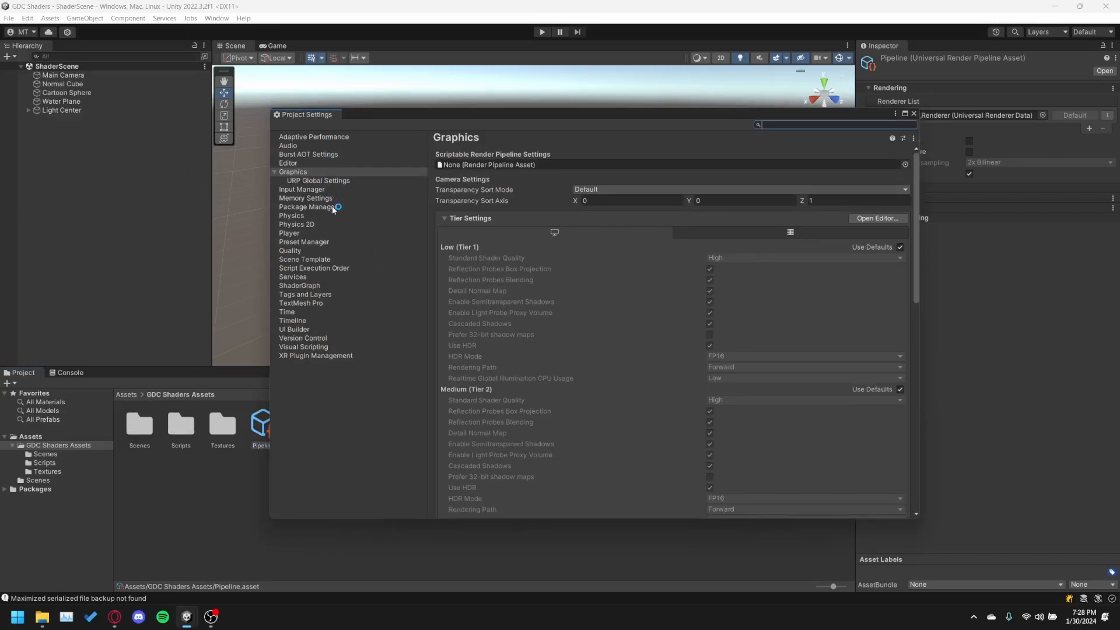
pyautogui.click(308, 172)
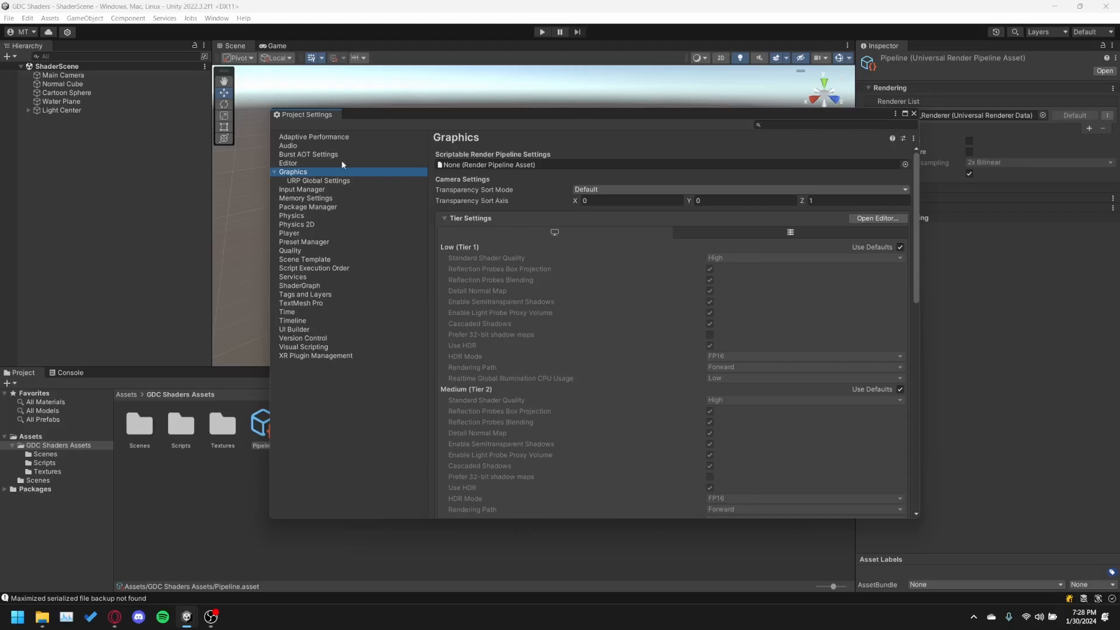
pyautogui.click(905, 165)
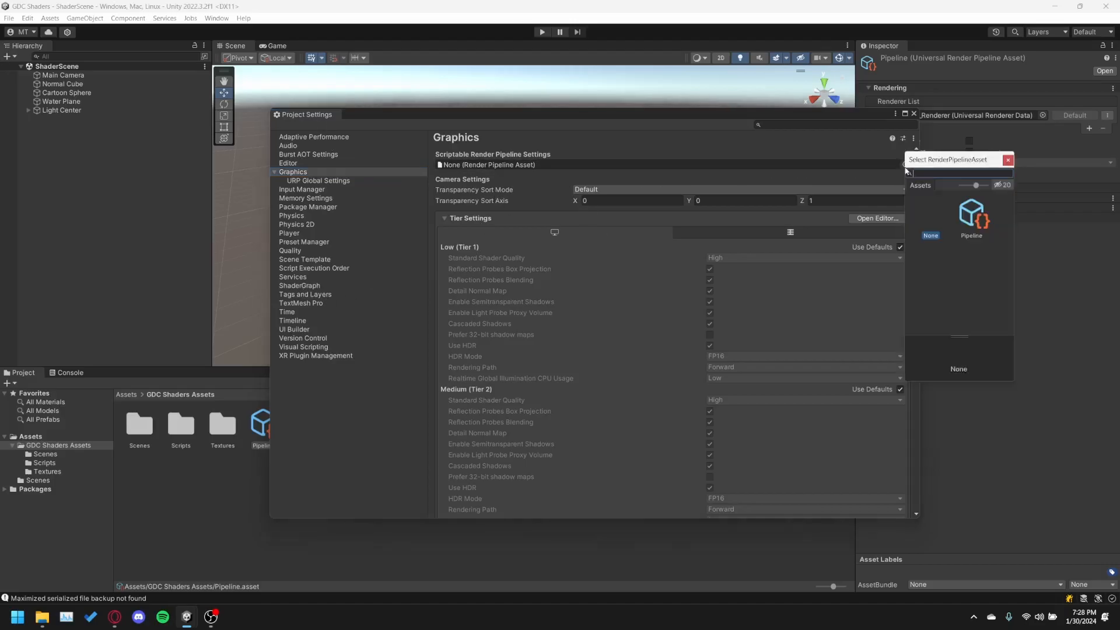
pyautogui.click(1008, 160)
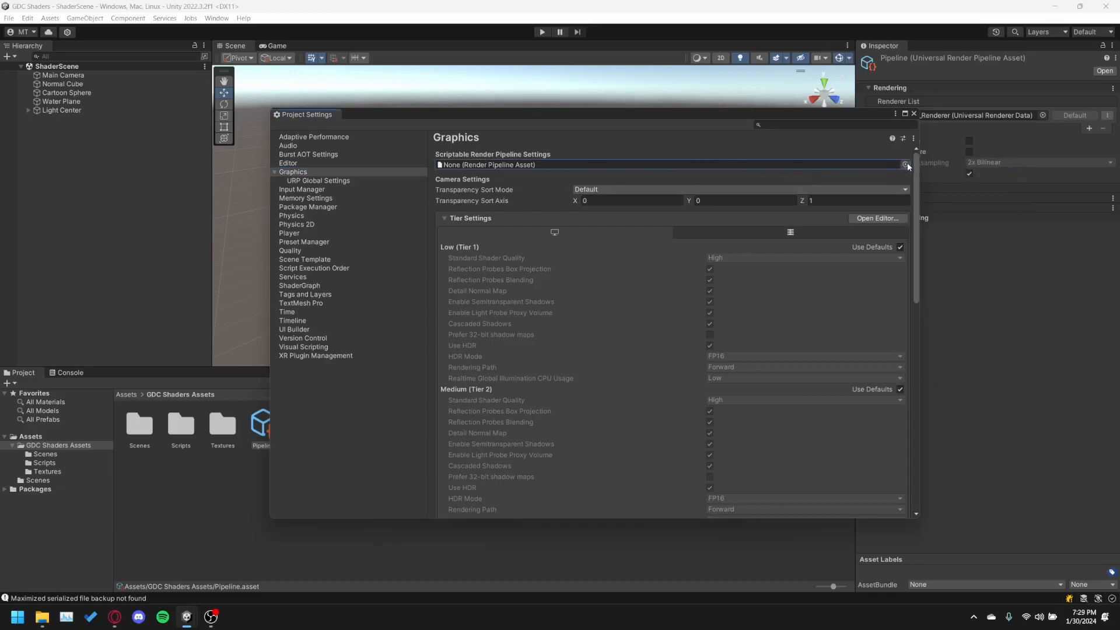
pyautogui.click(905, 165)
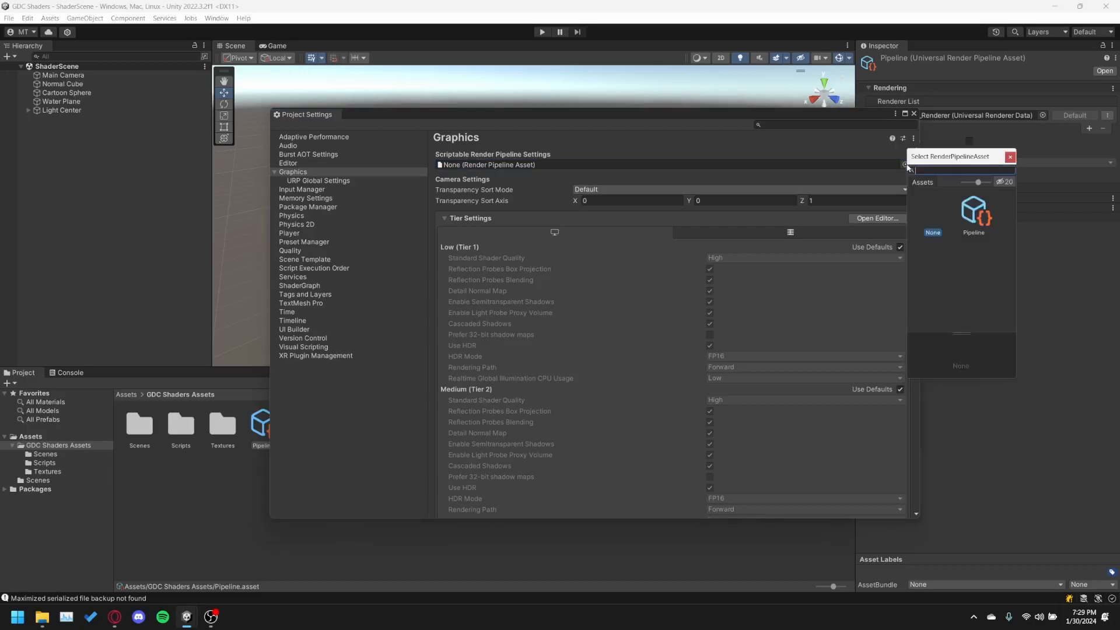
pyautogui.click(980, 222)
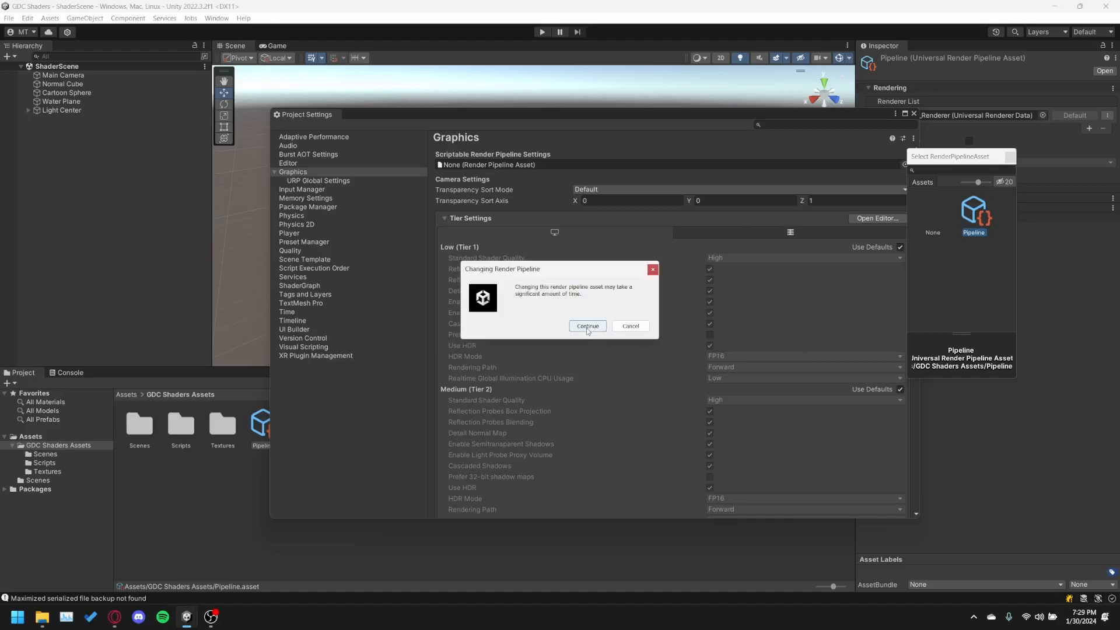
pyautogui.click(587, 327)
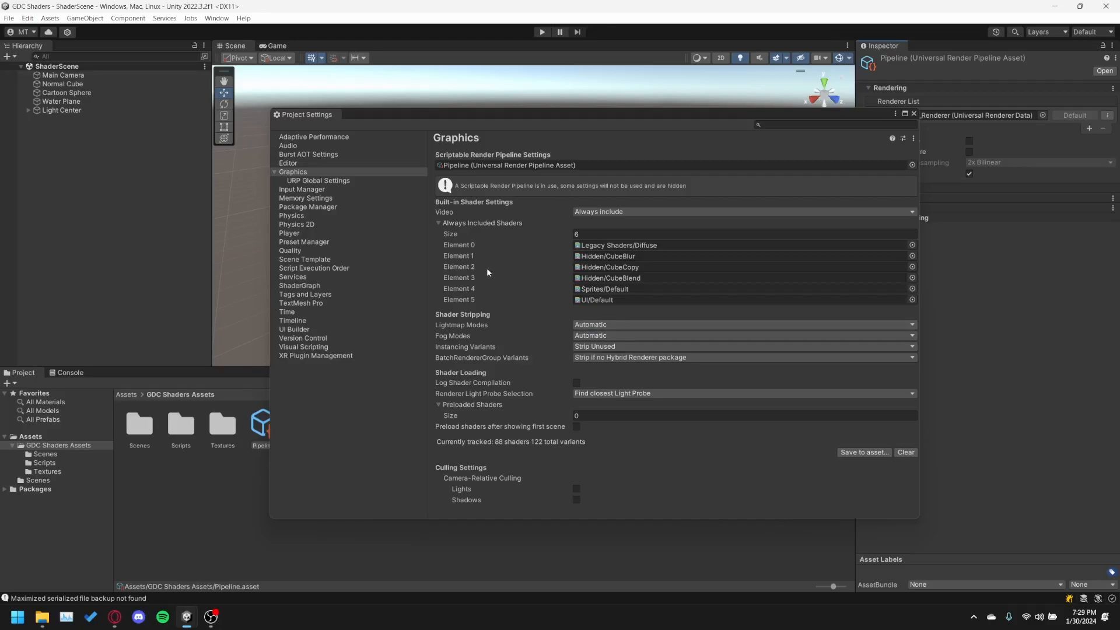
pyautogui.click(913, 114)
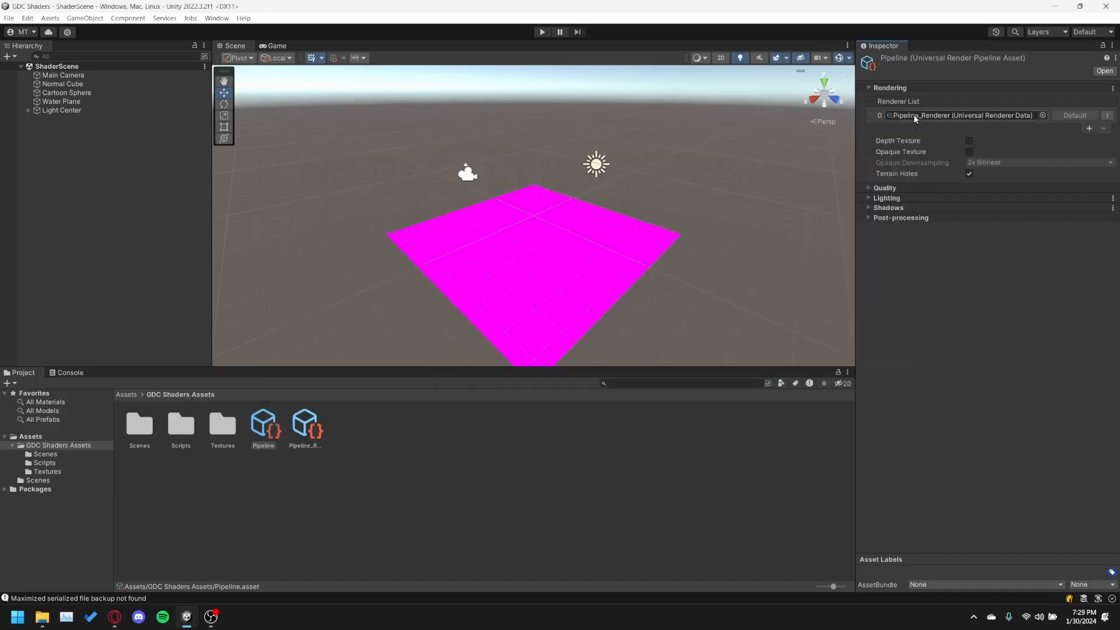
# Create a folder named Shaders inside the GDC Shaders Assets folder and open it.
pyautogui.click(398, 506)
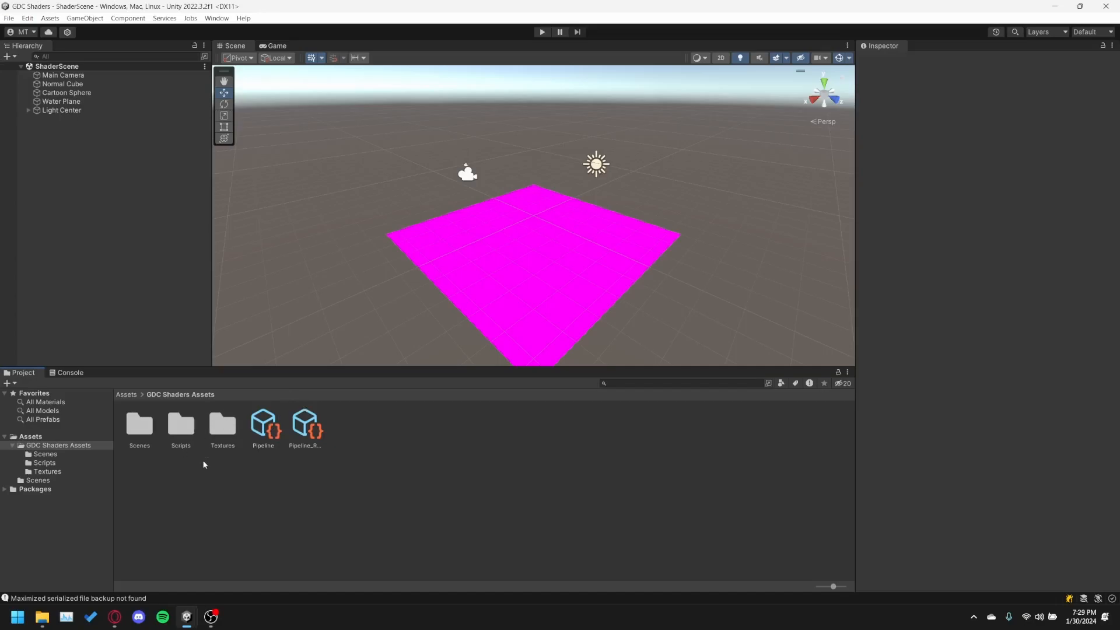
pyautogui.rightClick(164, 482)
pyautogui.moveTo(204, 202)
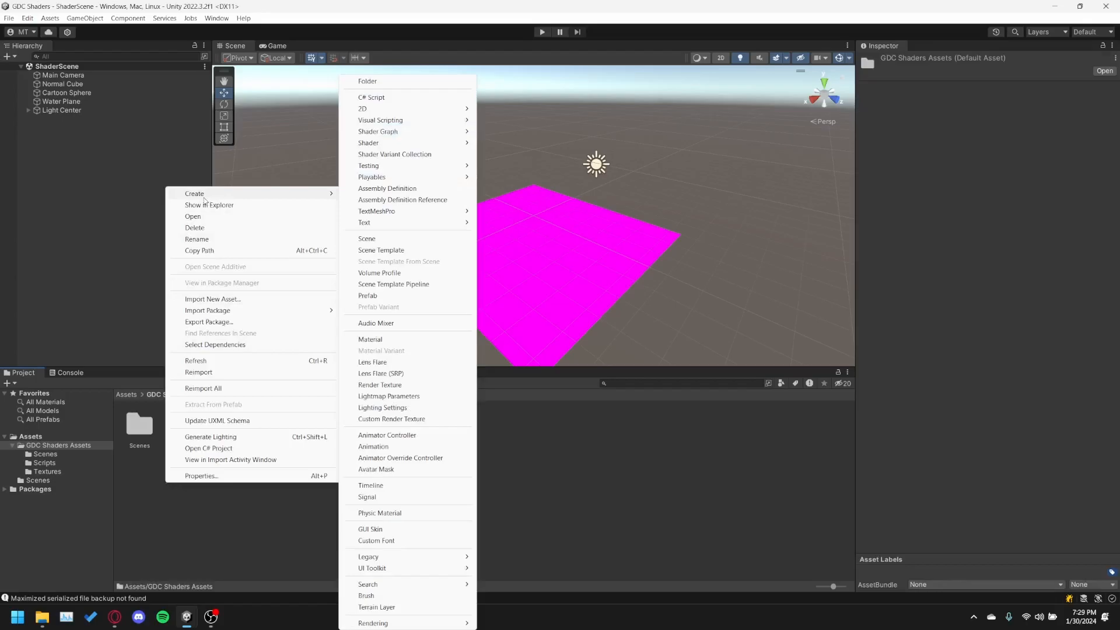
pyautogui.click(366, 83)
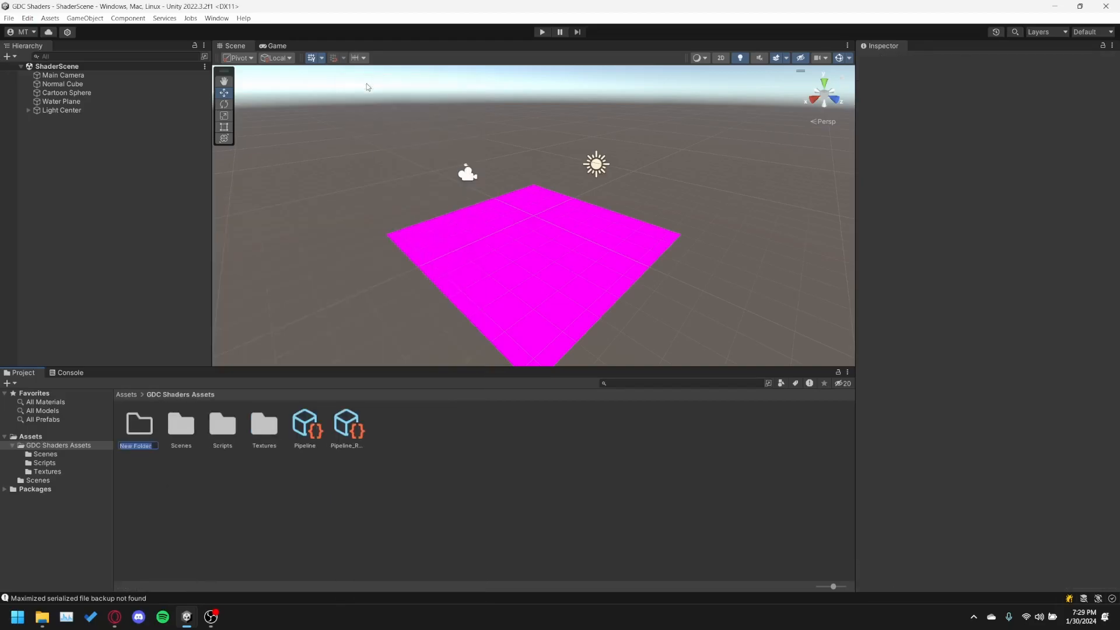
pyautogui.write('Shaders')
pyautogui.press('Return')
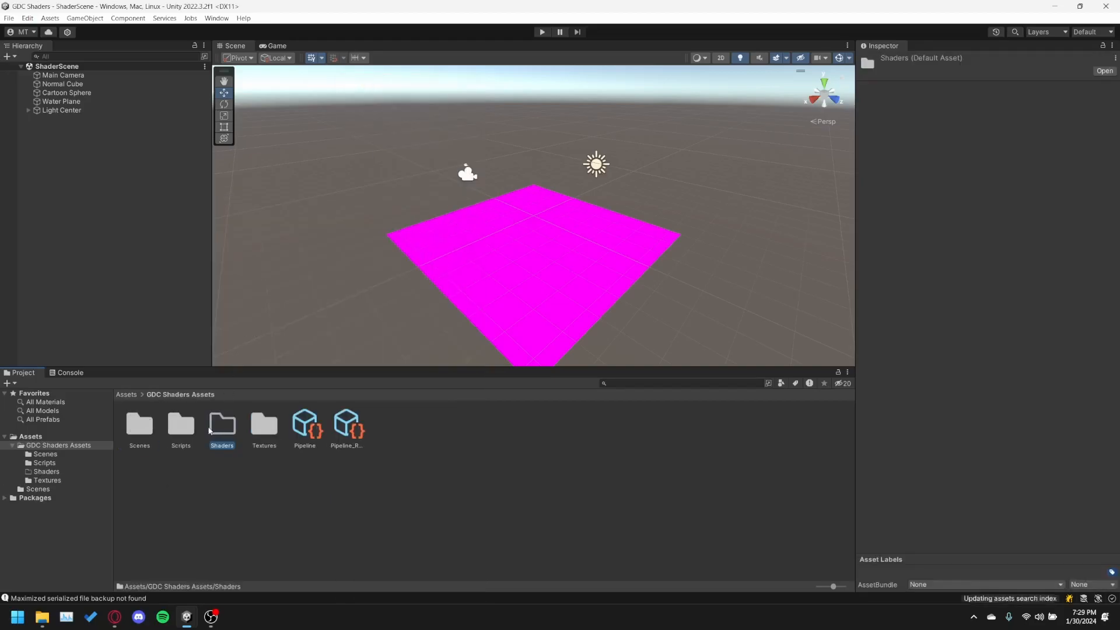
pyautogui.doubleClick(216, 429)
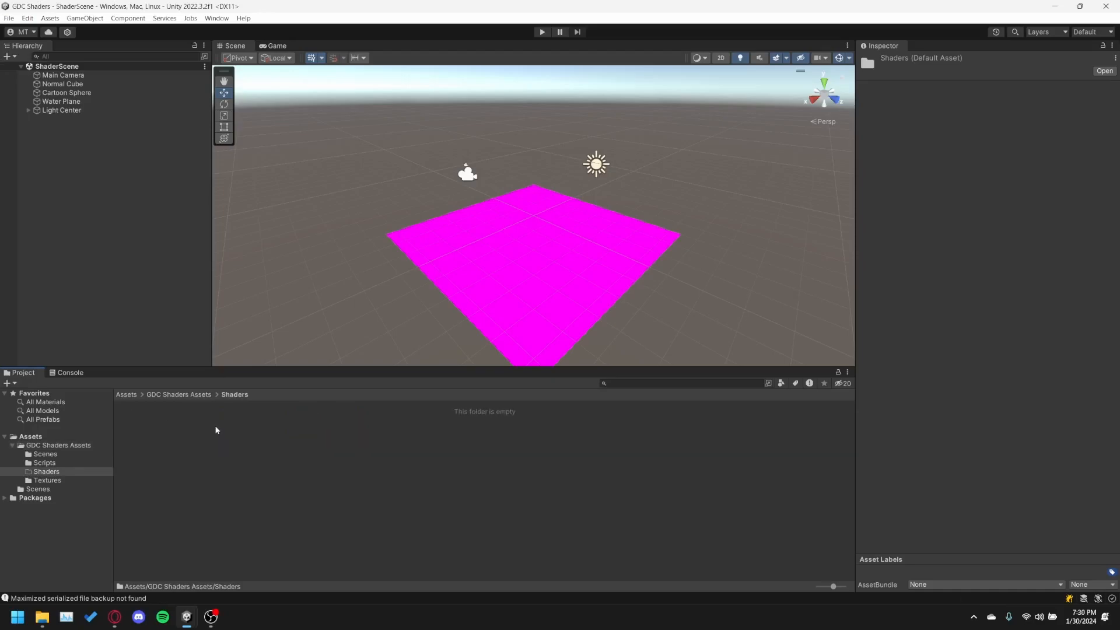
# Create a URP Lit Shader Graph named Water Shader in the Shaders folder.
pyautogui.rightClick(230, 454)
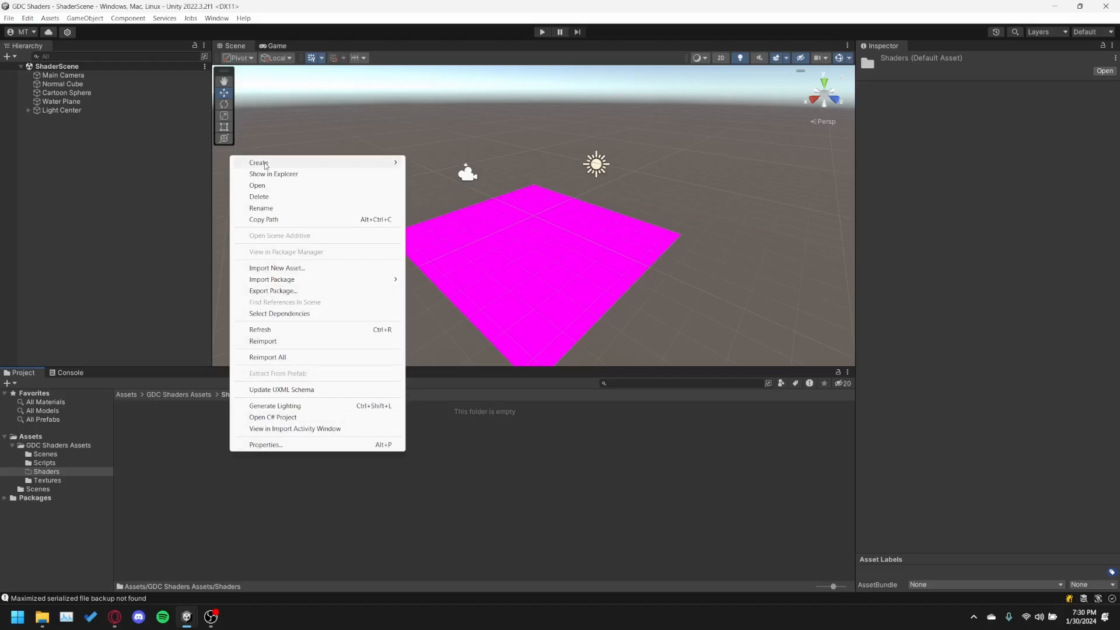
pyautogui.moveTo(265, 166)
pyautogui.moveTo(454, 135)
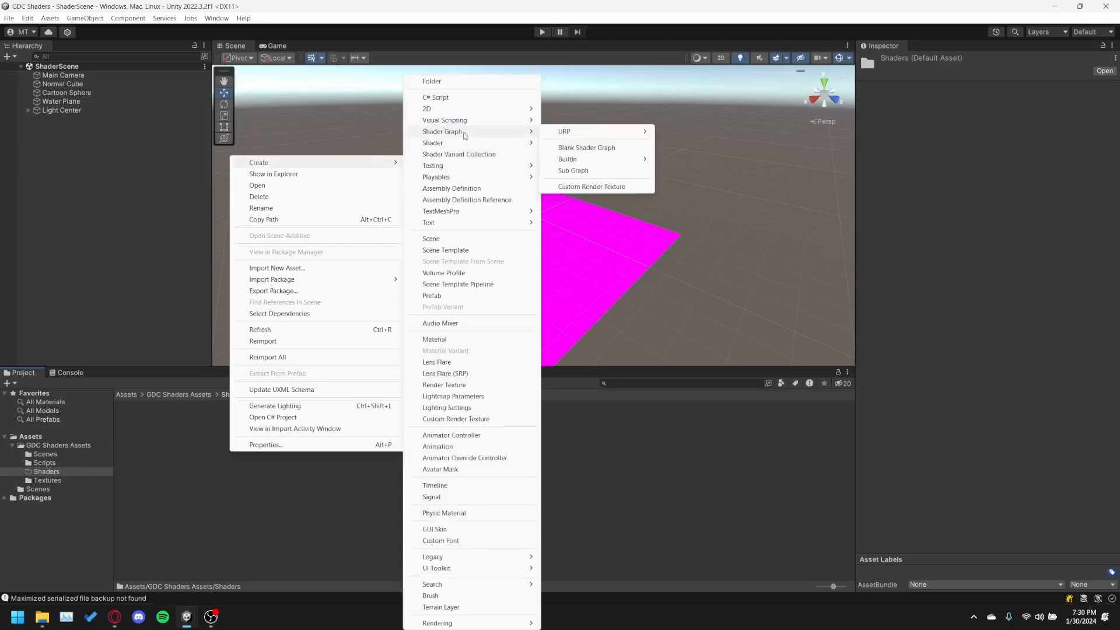
pyautogui.moveTo(569, 137)
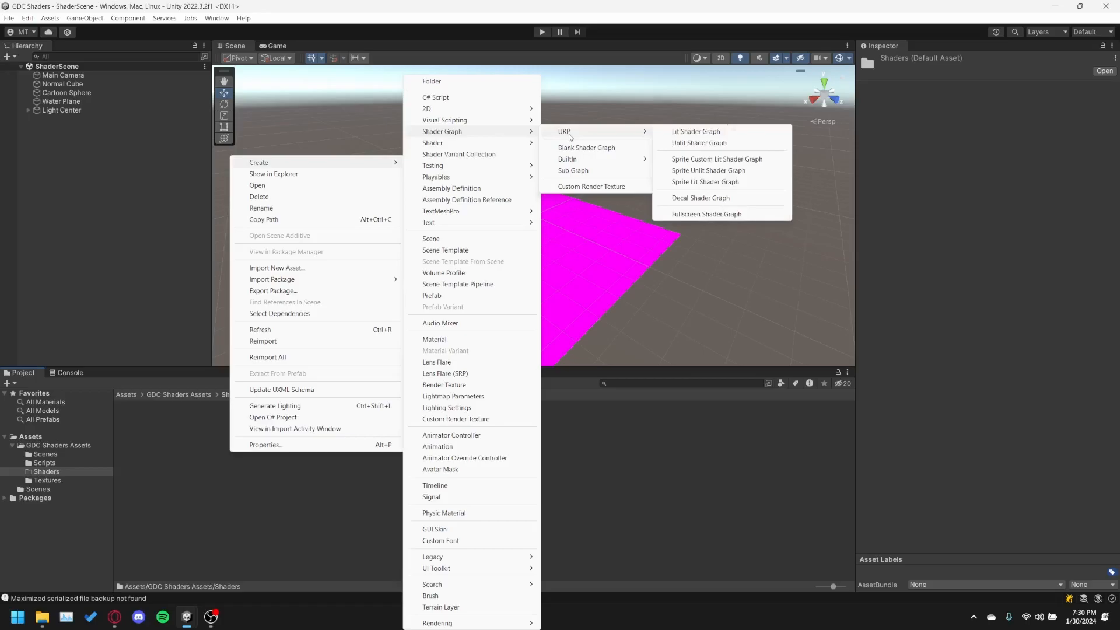
pyautogui.click(665, 136)
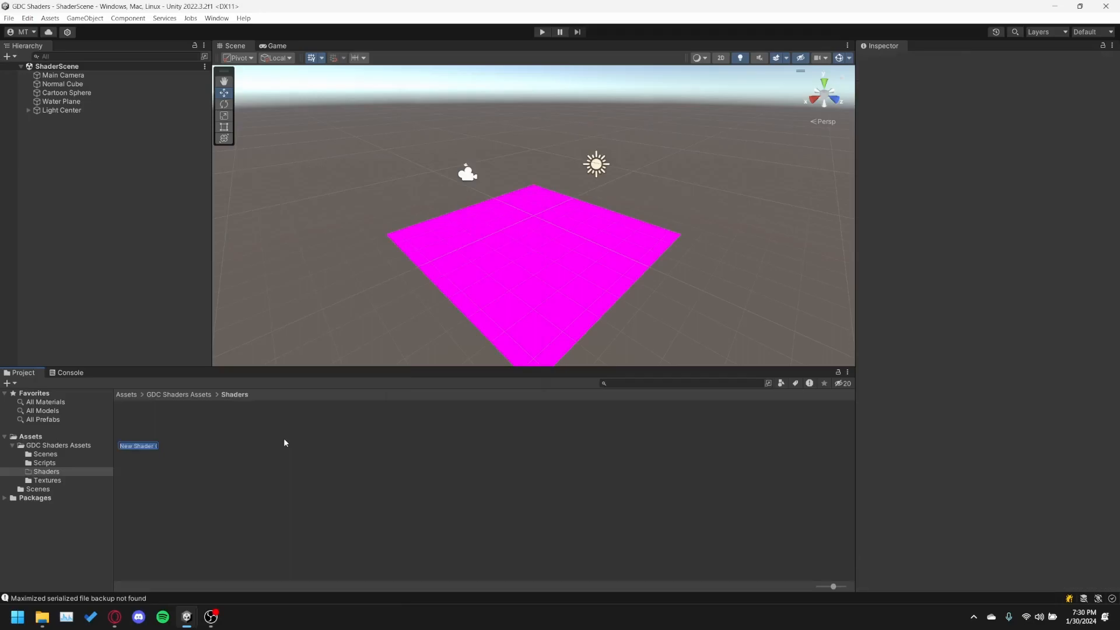
pyautogui.write('Water Shader')
pyautogui.press('Return')
pyautogui.rightClick(229, 422)
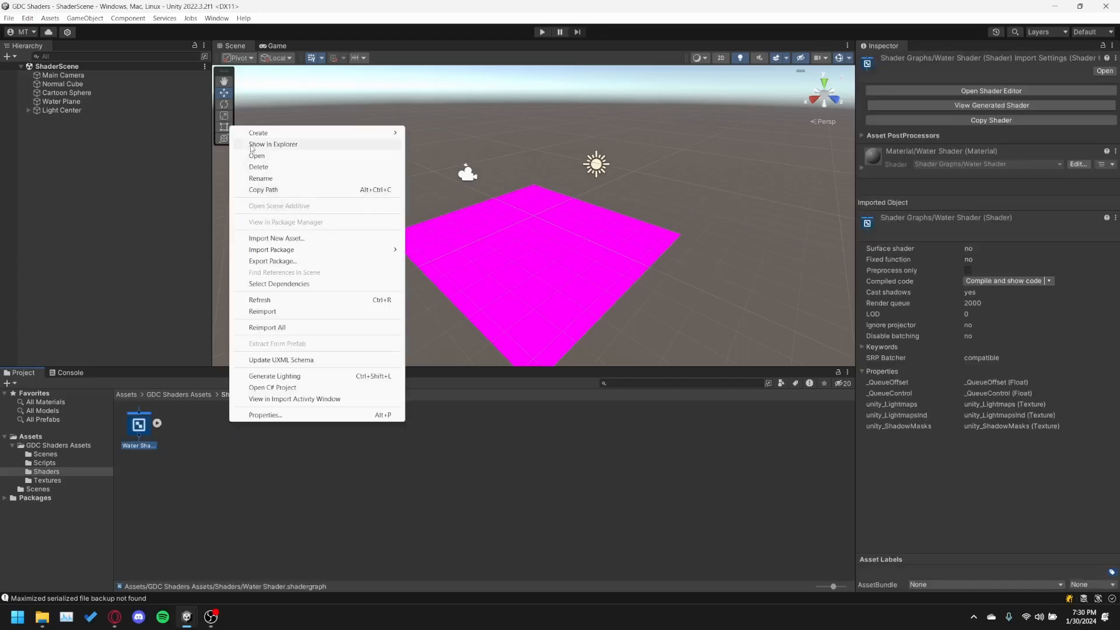
pyautogui.moveTo(293, 138)
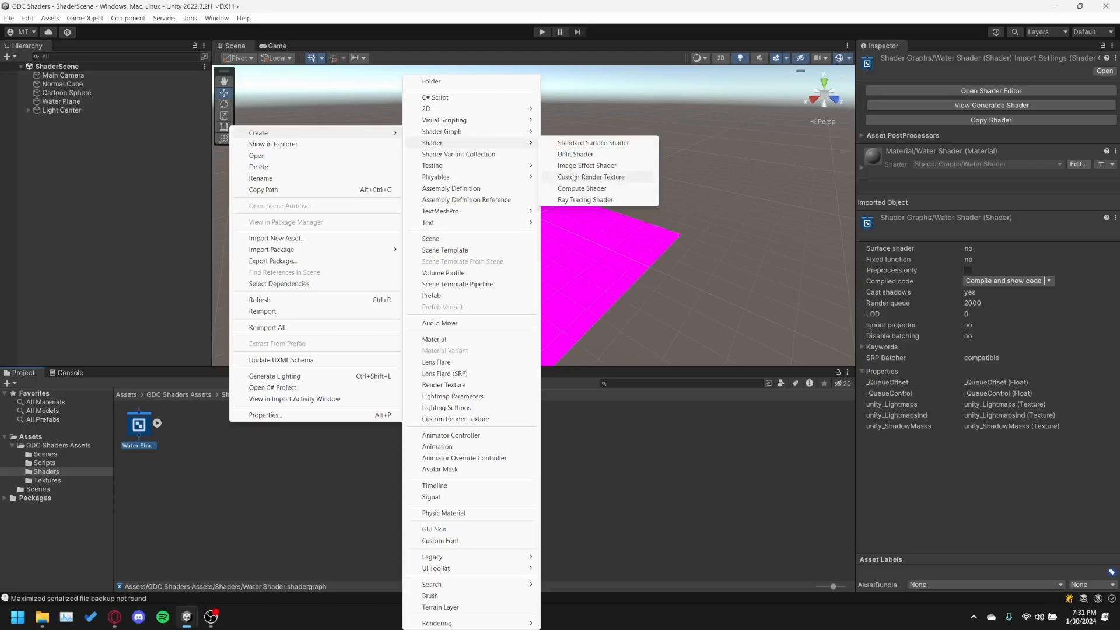
pyautogui.moveTo(512, 134)
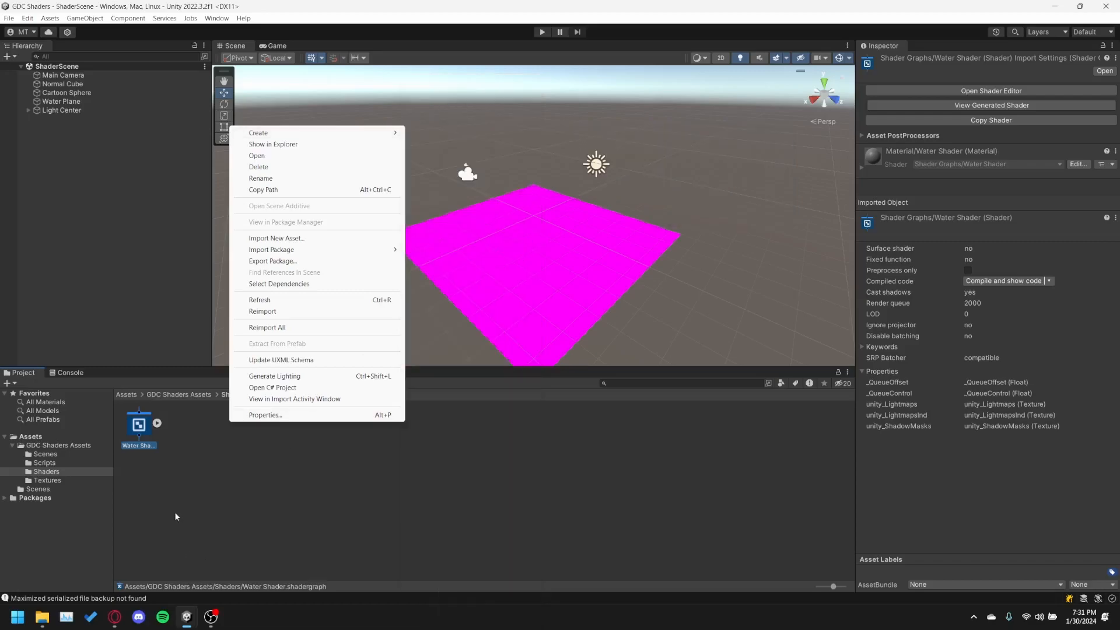
pyautogui.click(174, 512)
# Open the Water Shader asset in the Shader Graph editor.
pyautogui.click(149, 425)
pyautogui.click(157, 424)
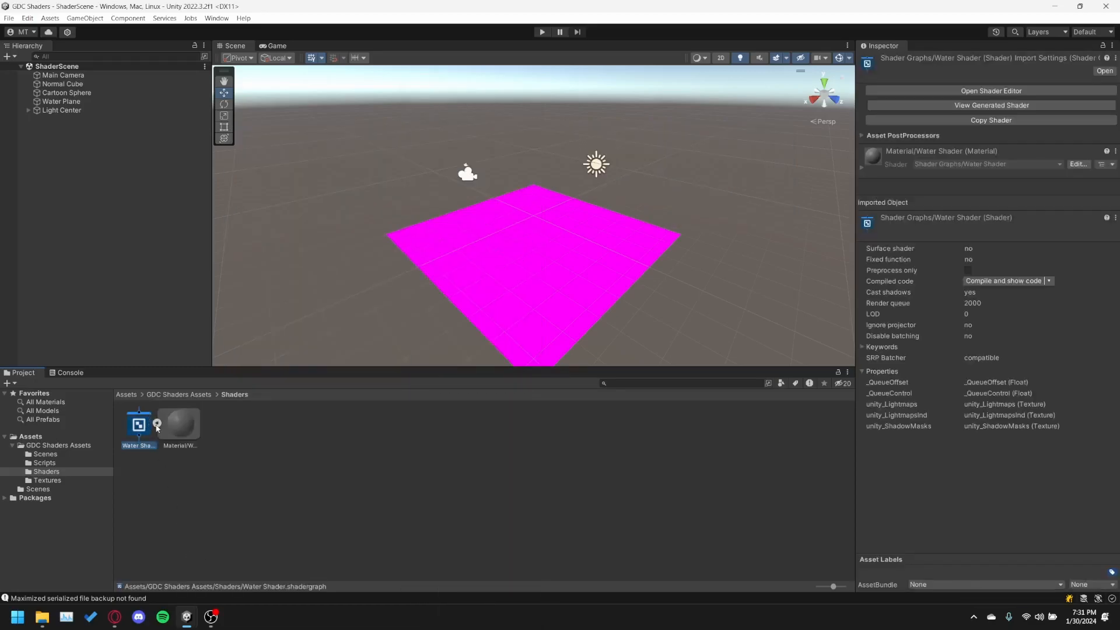
pyautogui.click(157, 424)
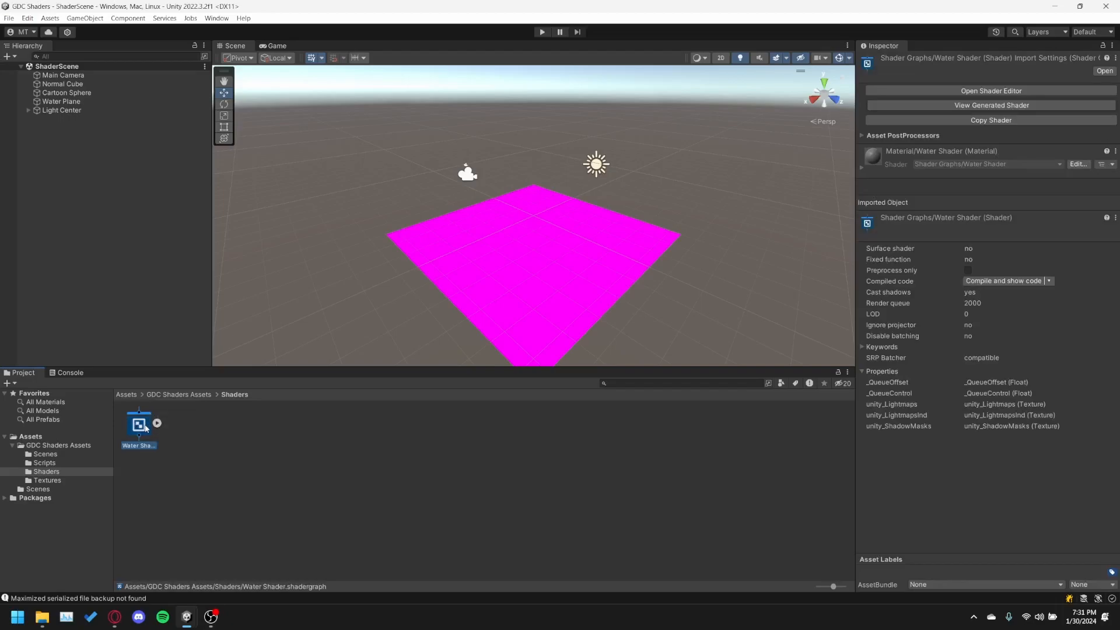
pyautogui.doubleClick(145, 429)
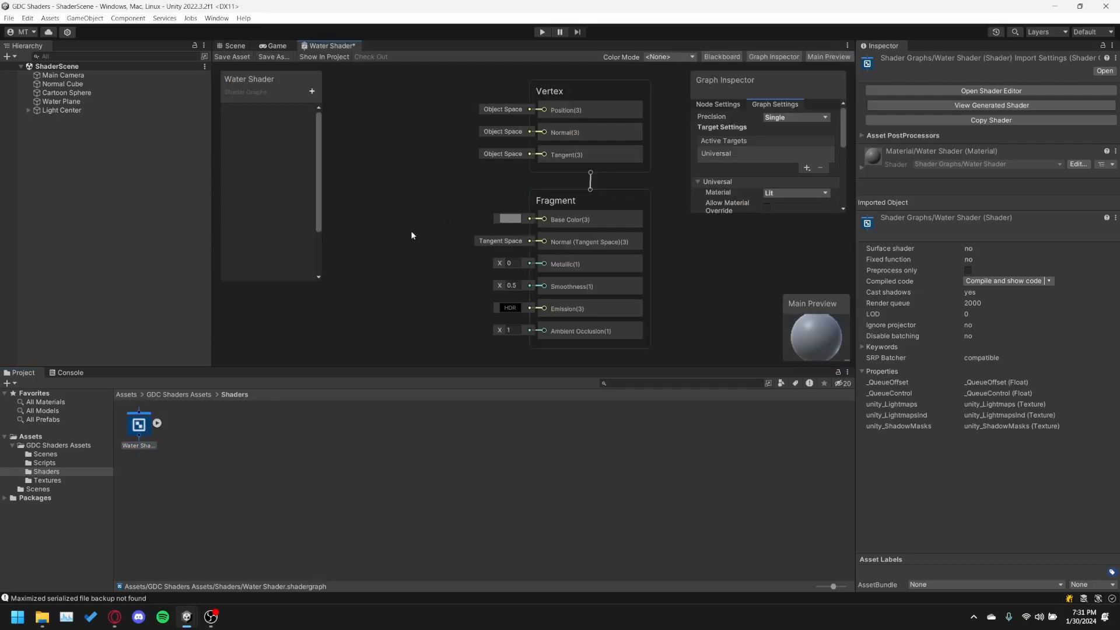
pyautogui.scroll(-1, 411, 232)
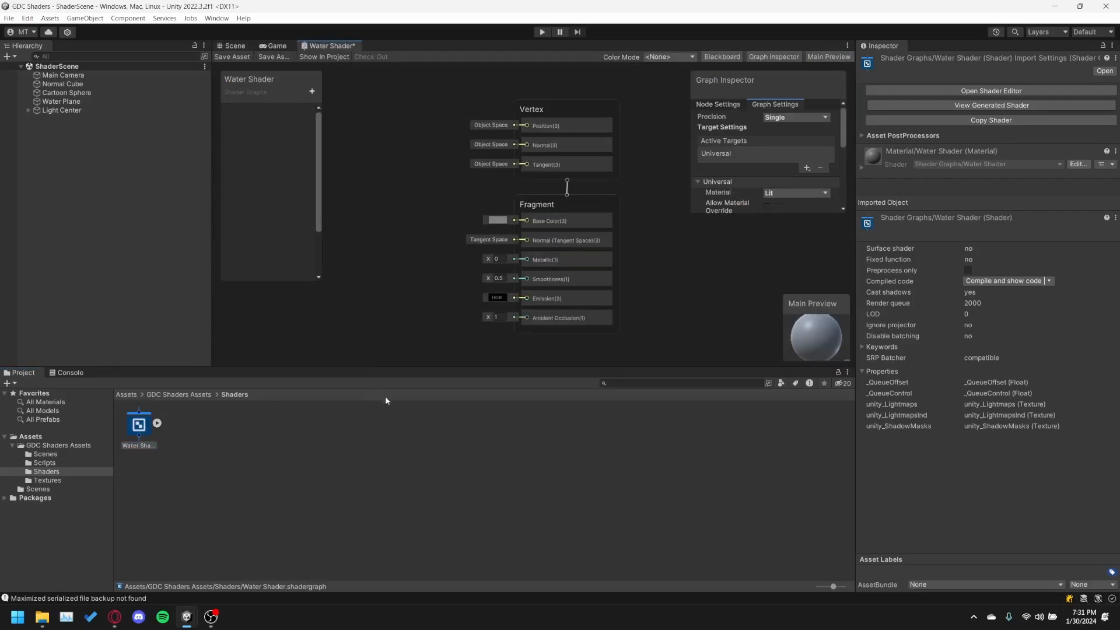
# Create a second URP Lit Shader Graph named Default Shader in the Shaders folder.
pyautogui.rightClick(200, 437)
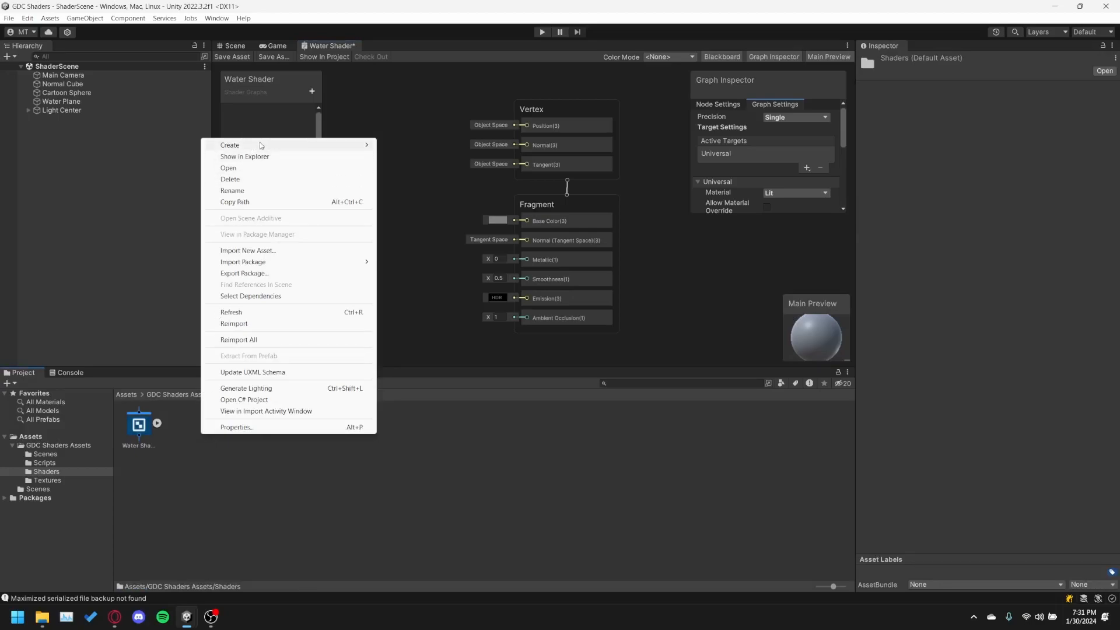
pyautogui.moveTo(261, 143)
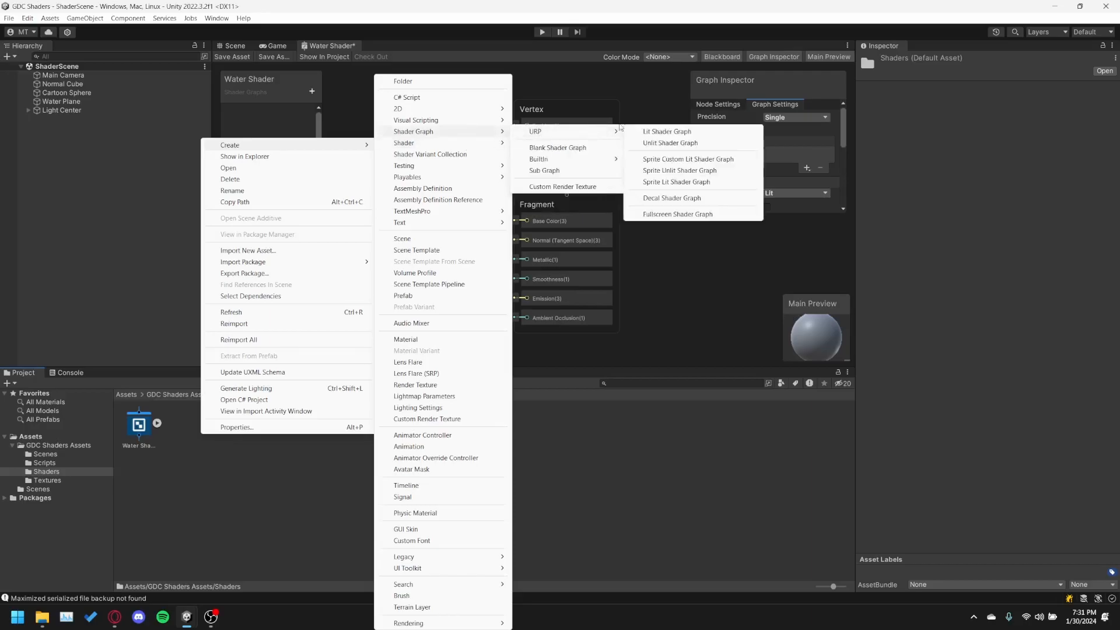
pyautogui.click(647, 131)
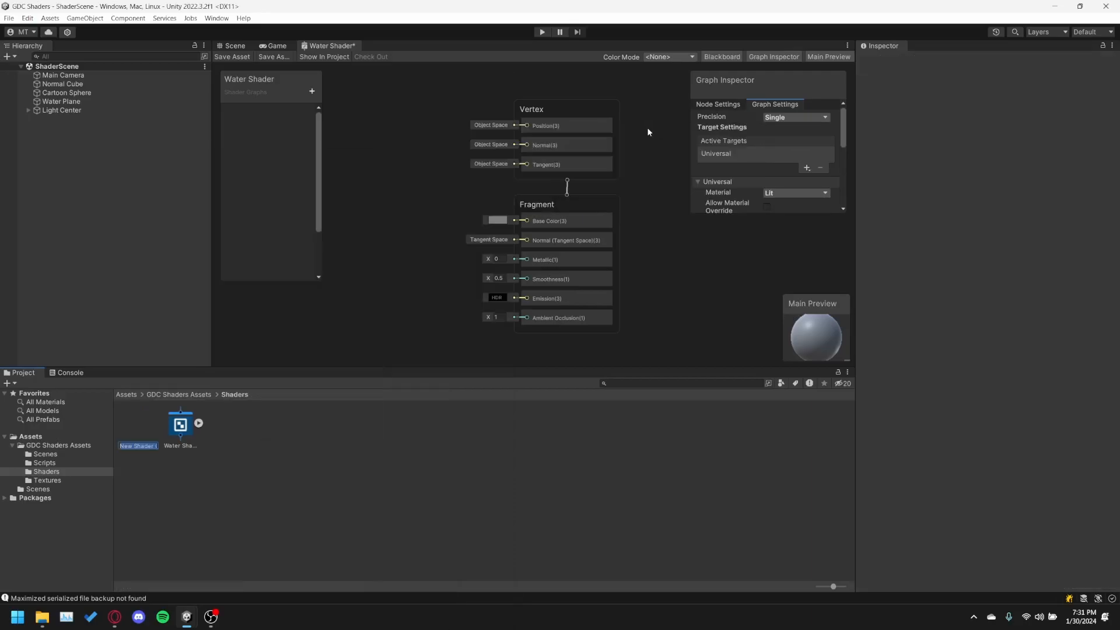
pyautogui.write('Default Shader')
pyautogui.press('Return')
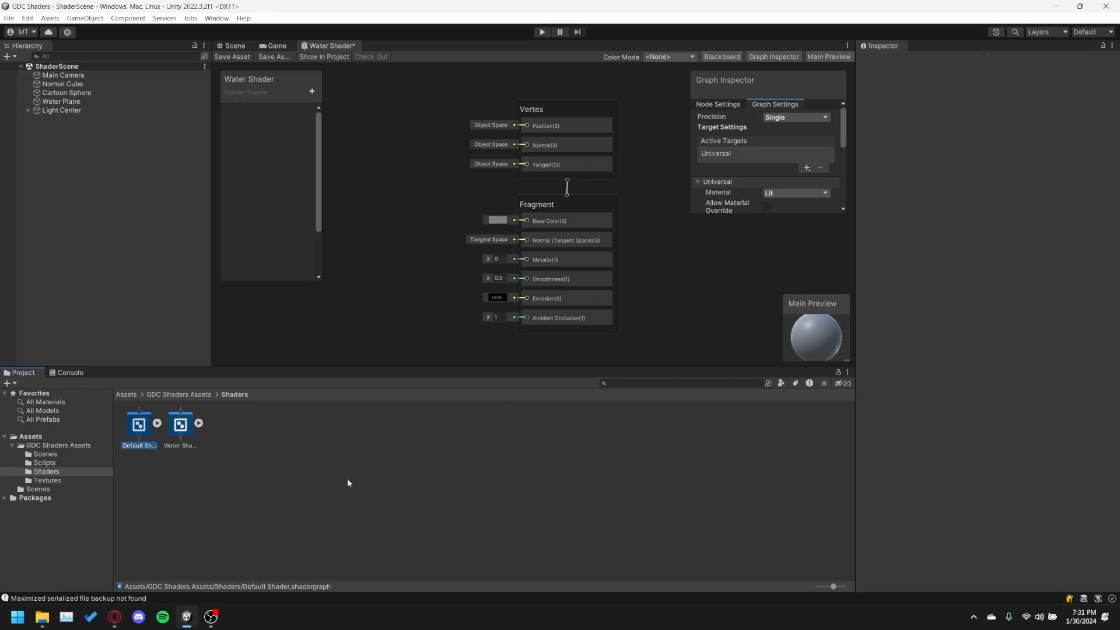
# Open the Default Shader asset in the Shader Graph editor.
pyautogui.click(271, 479)
pyautogui.doubleClick(139, 437)
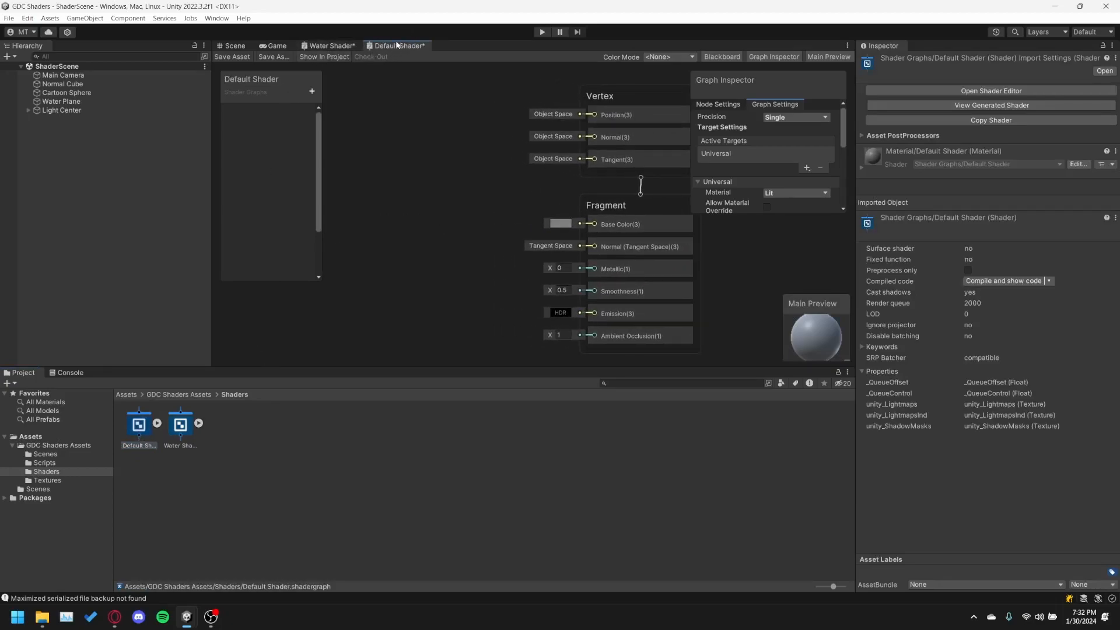
pyautogui.doubleClick(148, 424)
pyautogui.scroll(-5, 456, 187)
pyautogui.scroll(5, 475, 204)
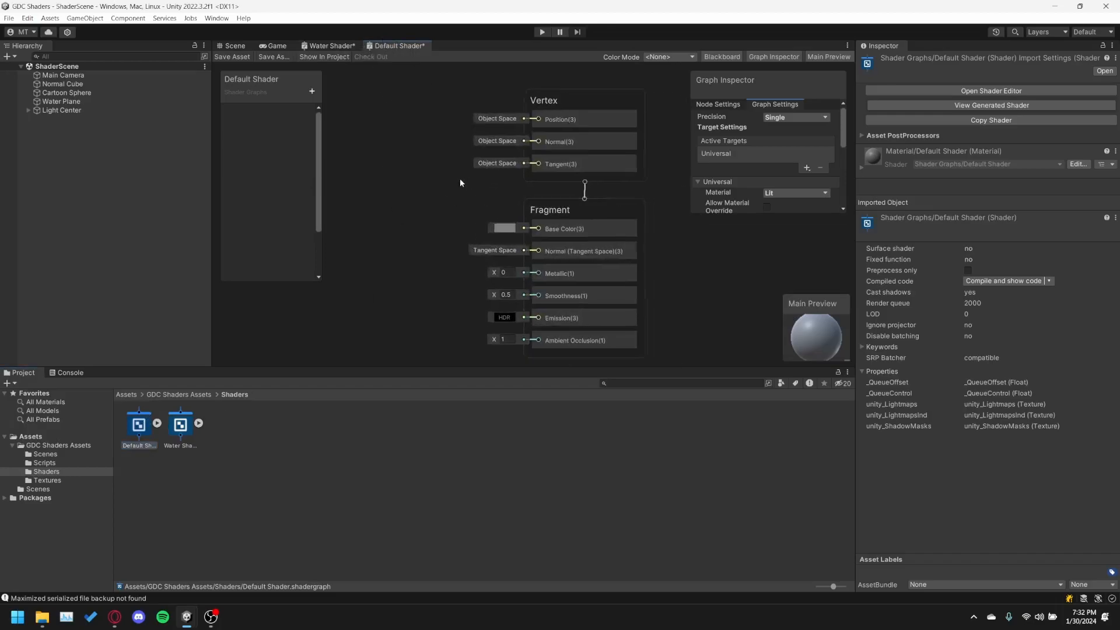
# Maximize the Default Shader graph window, saving the pending Water Shader changes, and fit the Vertex and Fragment blocks in view.
pyautogui.doubleClick(398, 44)
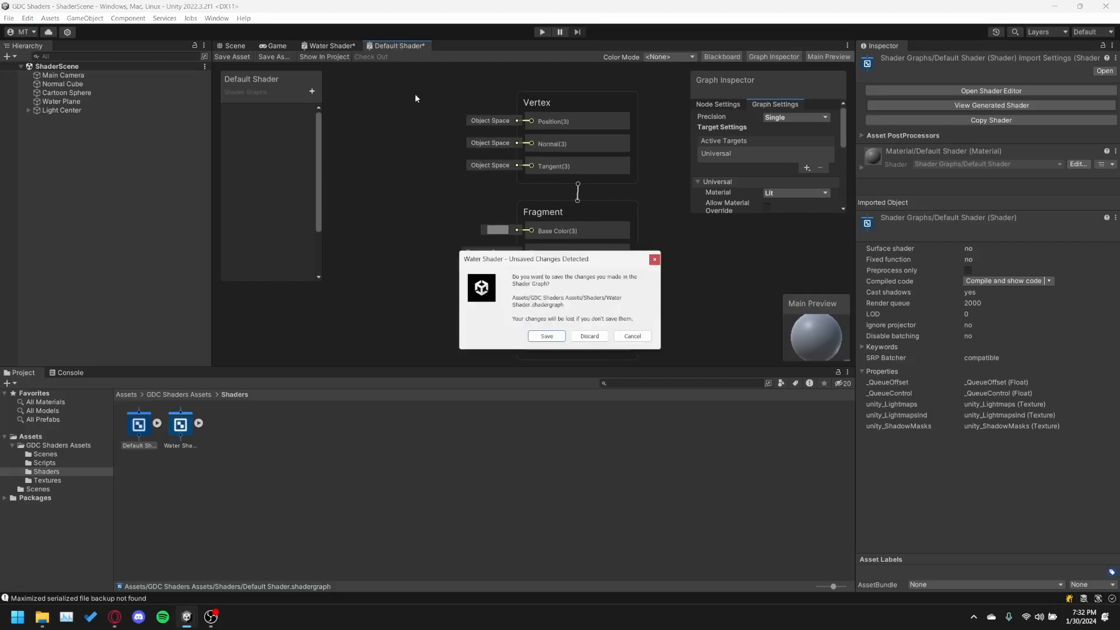
pyautogui.click(547, 336)
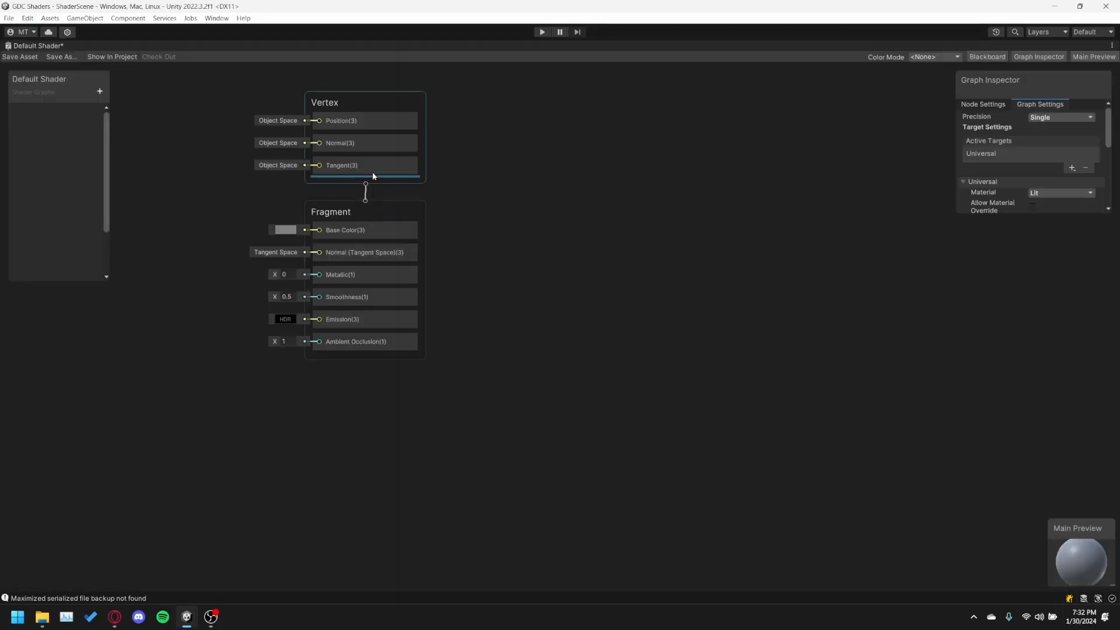
pyautogui.scroll(2, 270, 195)
pyautogui.moveTo(217, 182); pyautogui.dragTo(300, 290, button='middle')
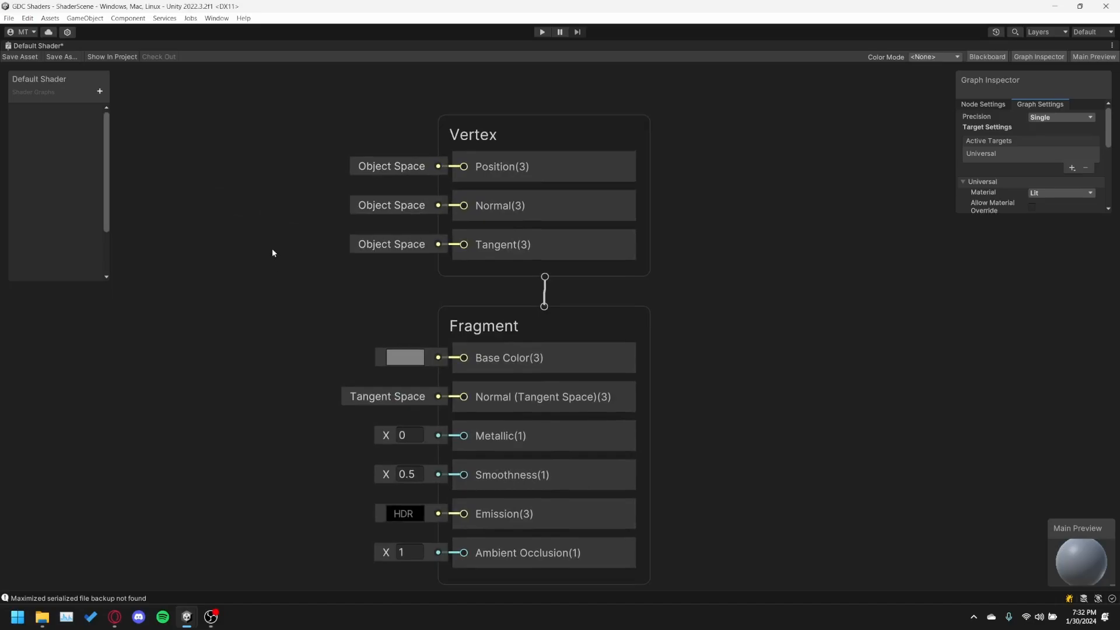
pyautogui.scroll(-1, 286, 248)
pyautogui.moveTo(301, 244); pyautogui.dragTo(301, 245, button='middle')
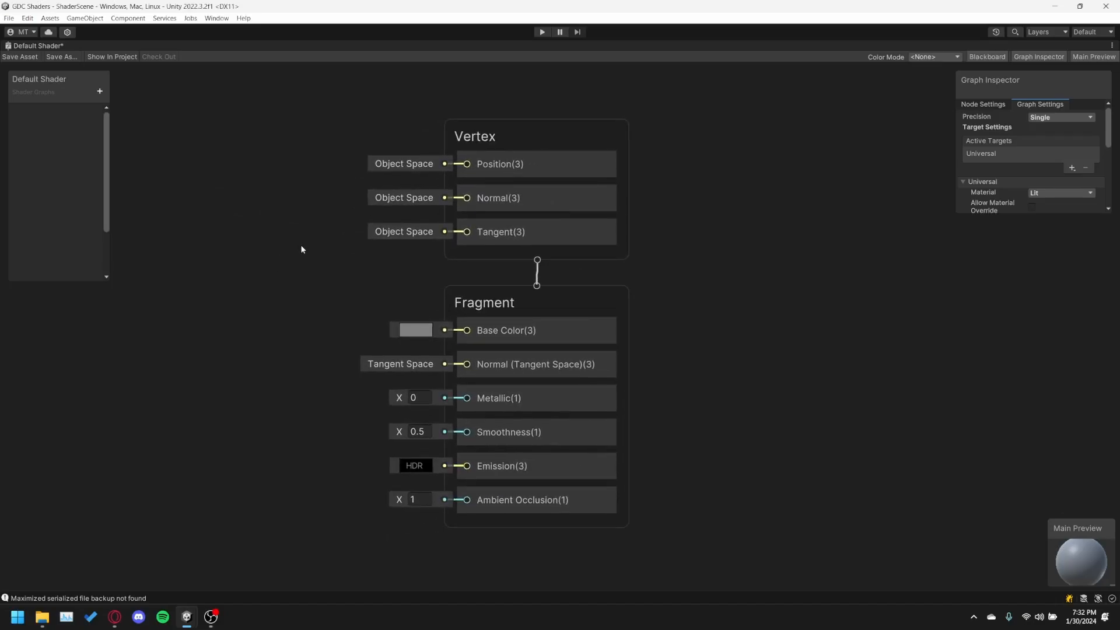
# Save the Default Shader graph, check the Water Shader graph in the docked layout, and maximize the Default Shader graph again.
pyautogui.click(35, 54)
pyautogui.doubleClick(35, 47)
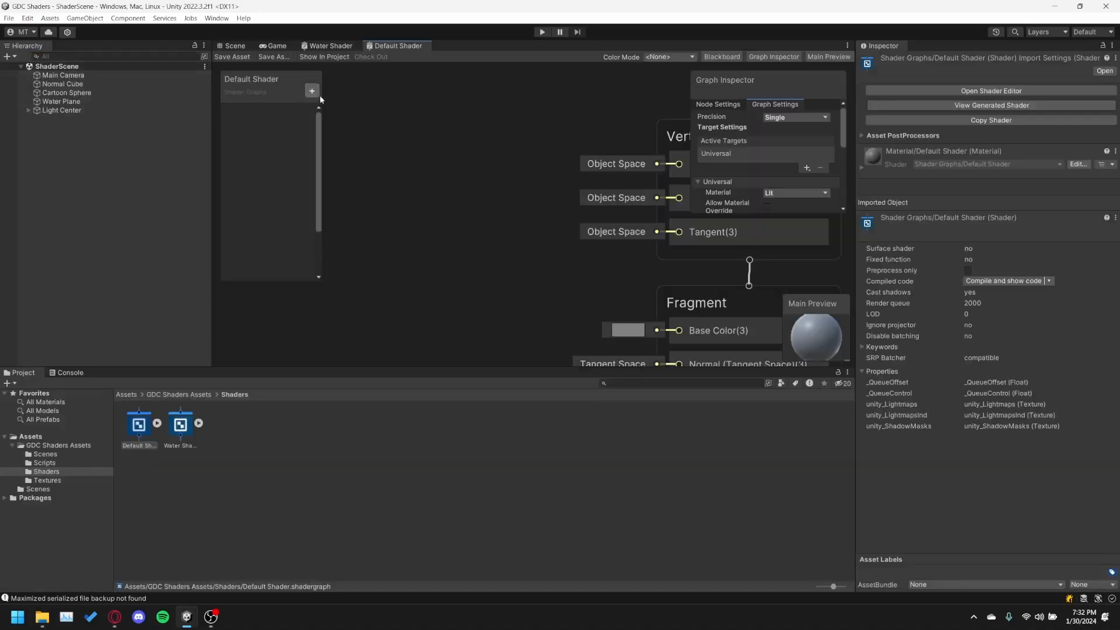
pyautogui.click(330, 47)
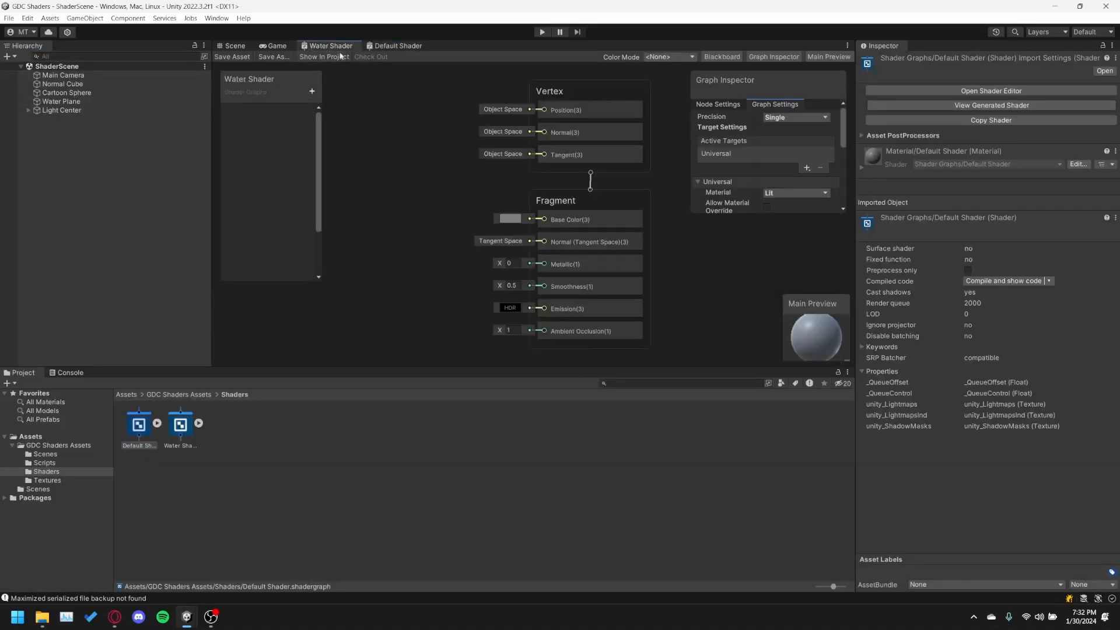
pyautogui.click(395, 46)
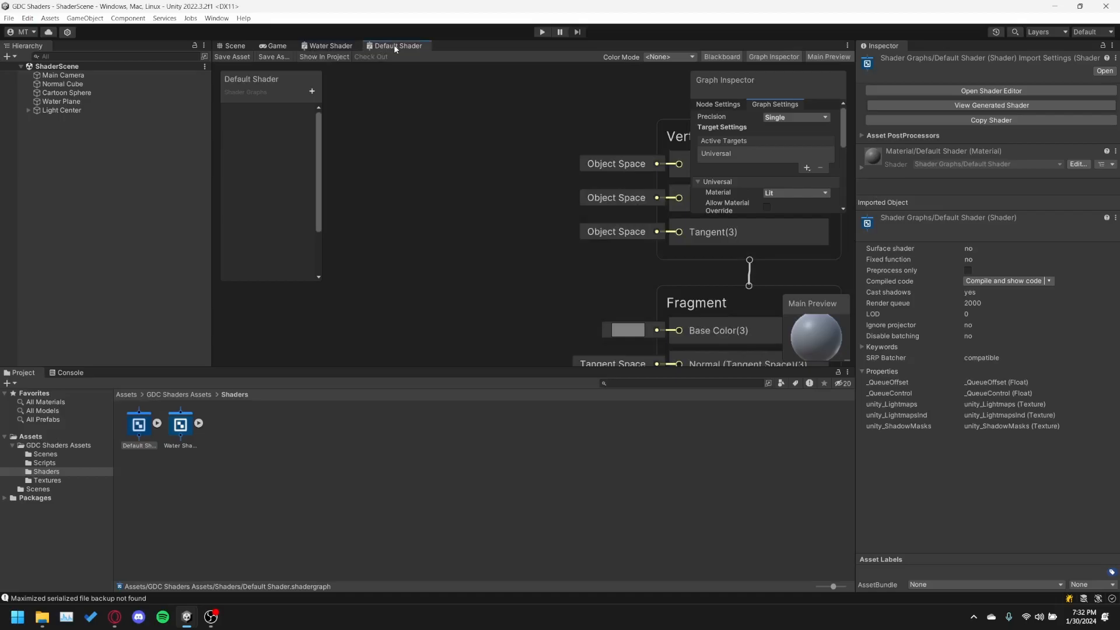
pyautogui.doubleClick(395, 47)
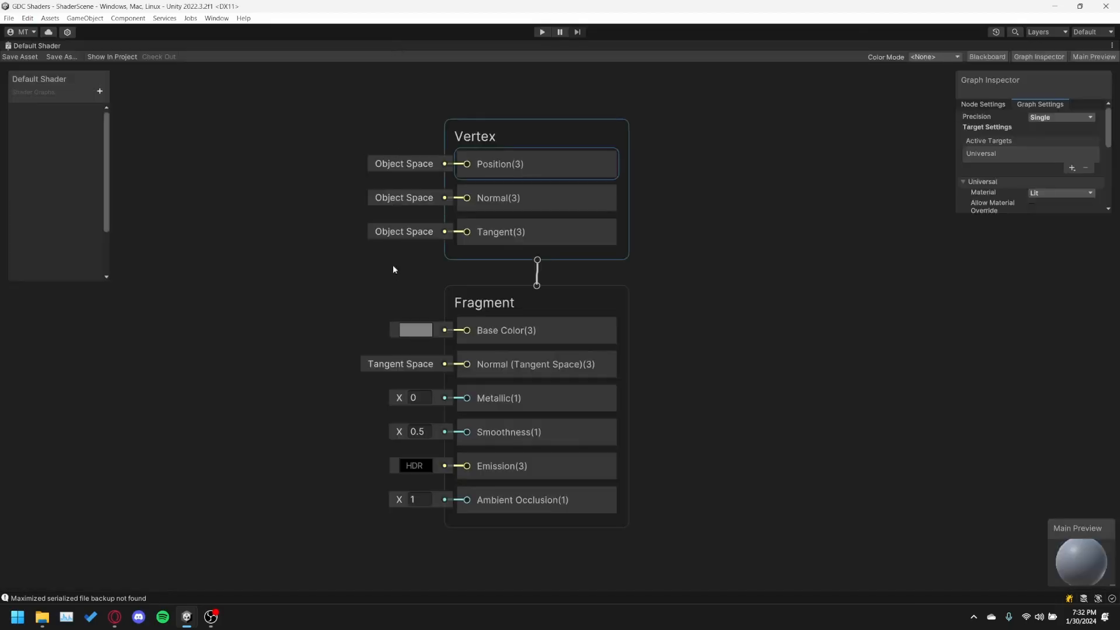
# Add a Sample Texture 2D node to the Default Shader graph and place it beside the Vertex and Fragment blocks.
pyautogui.scroll(3, 321, 276)
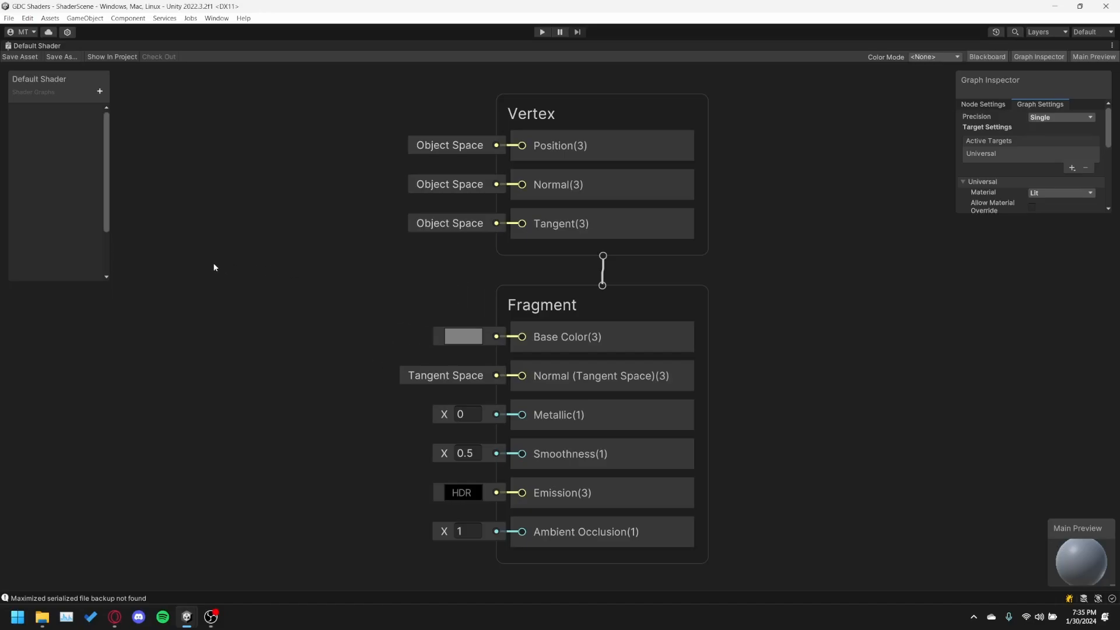
pyautogui.moveTo(214, 267); pyautogui.dragTo(327, 259, button='middle')
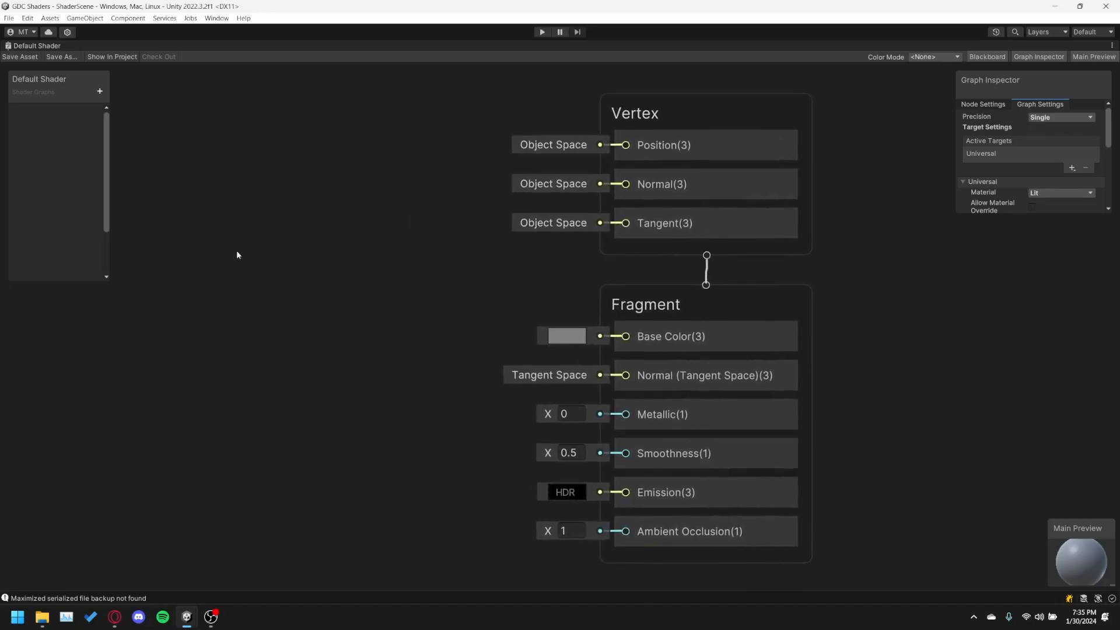
pyautogui.rightClick(217, 289)
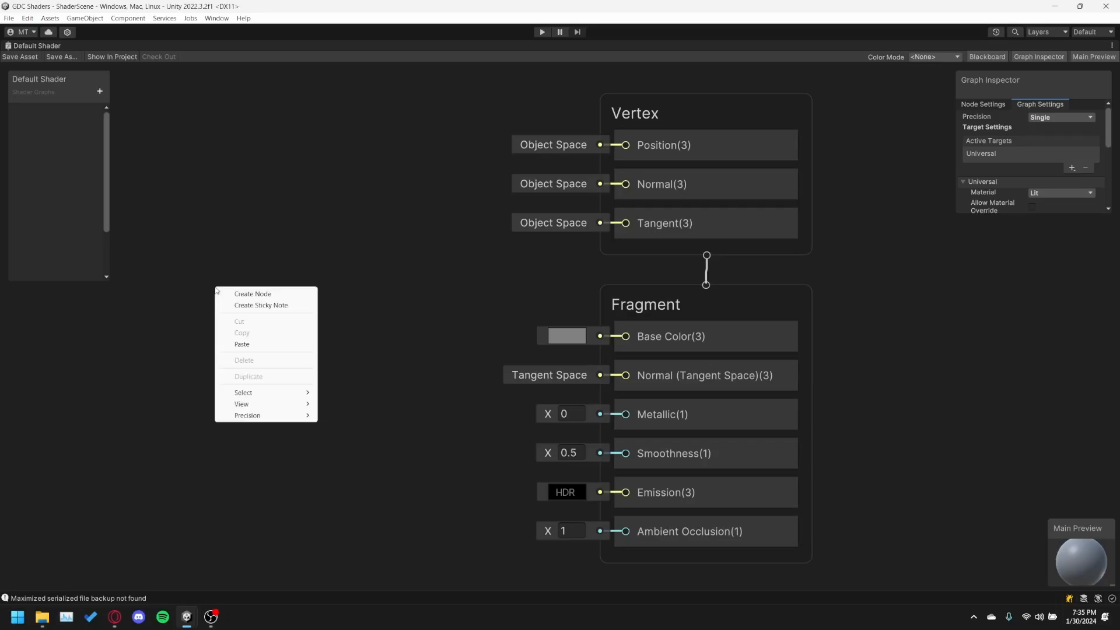
pyautogui.click(219, 290)
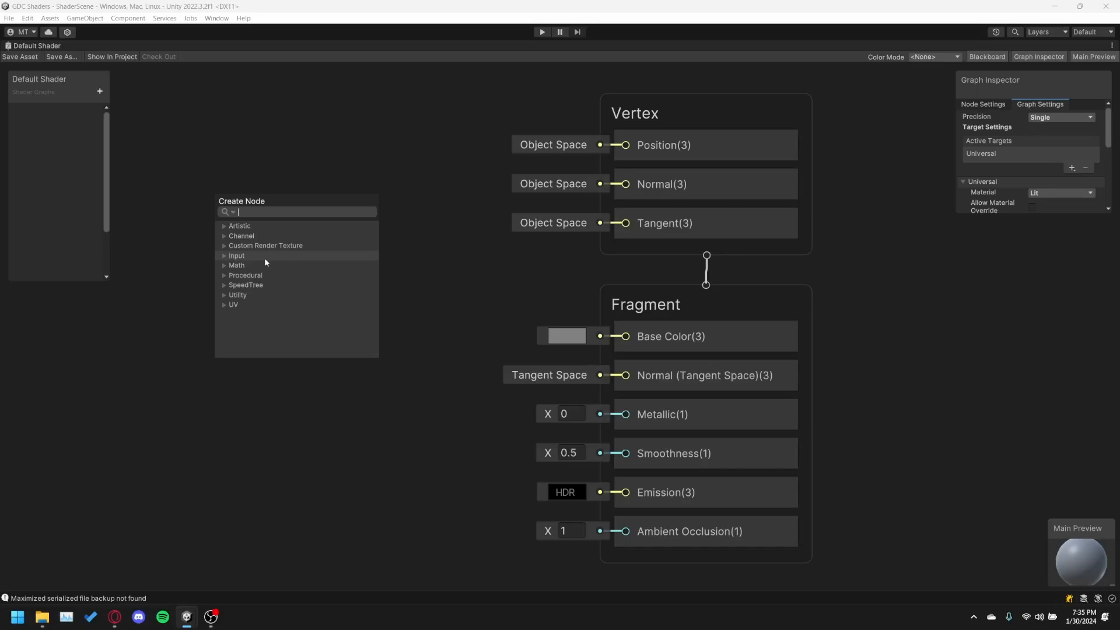
pyautogui.write('sam')
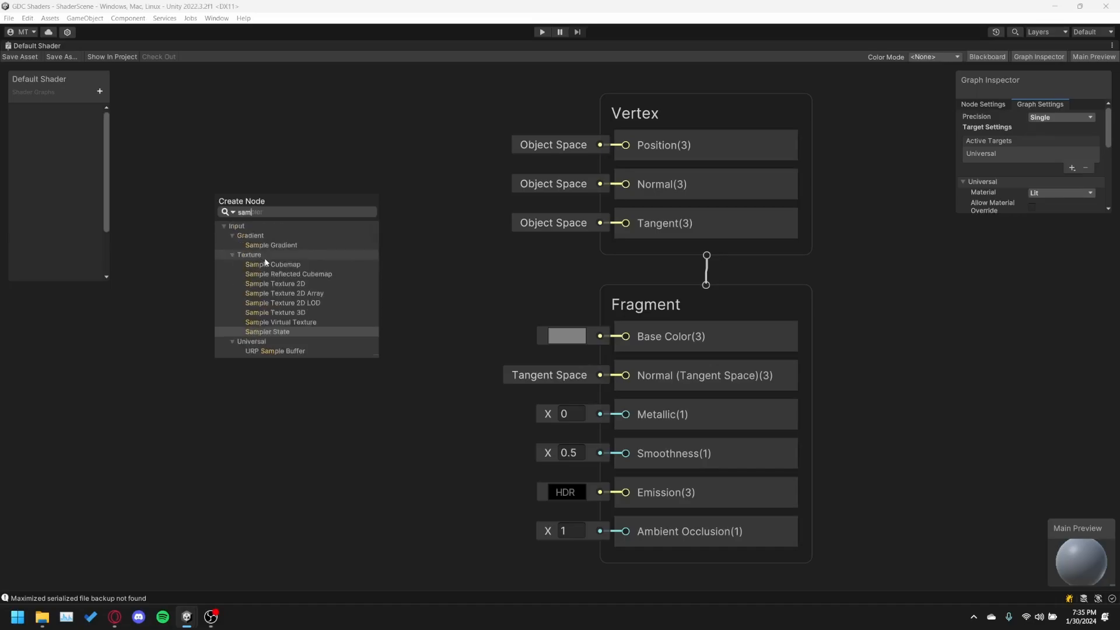
pyautogui.write('ple text')
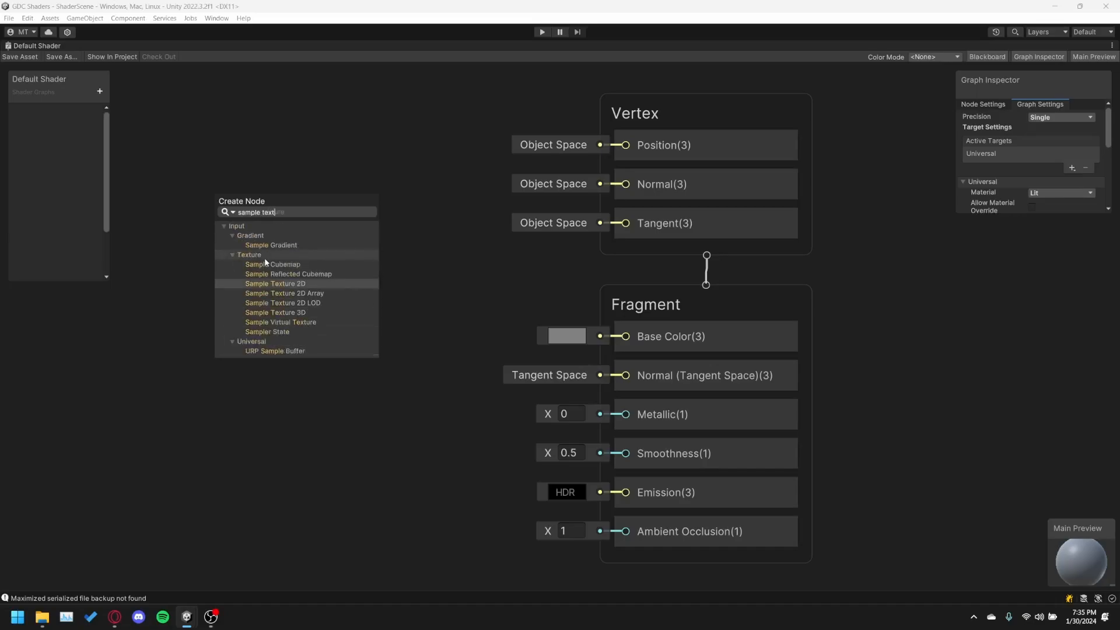
pyautogui.click(304, 284)
pyautogui.moveTo(293, 308); pyautogui.dragTo(299, 173)
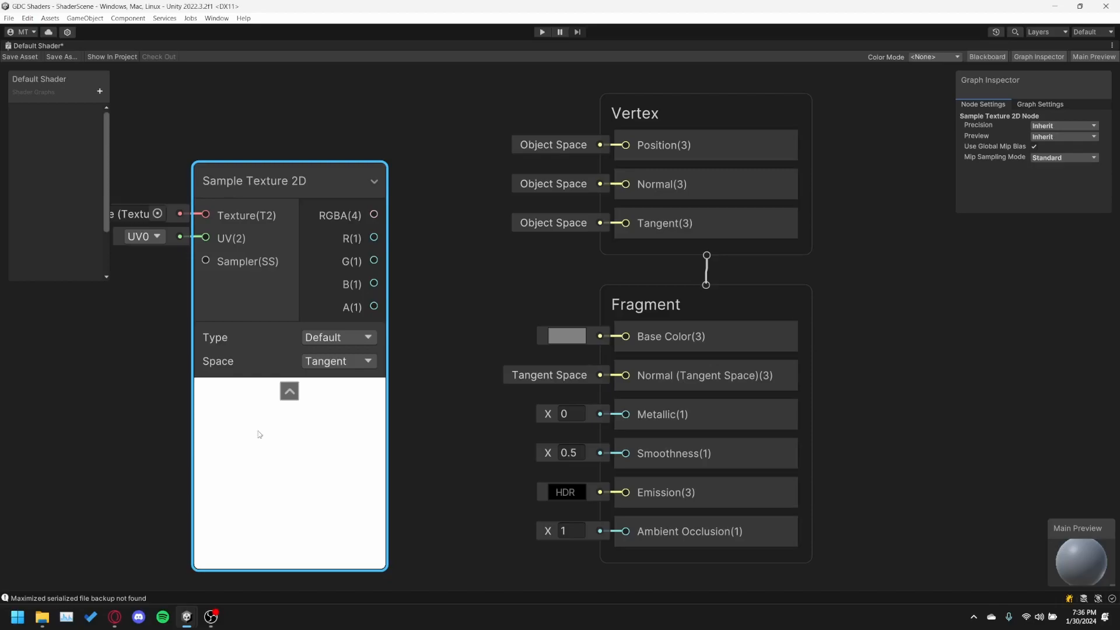
pyautogui.moveTo(248, 190); pyautogui.dragTo(279, 155)
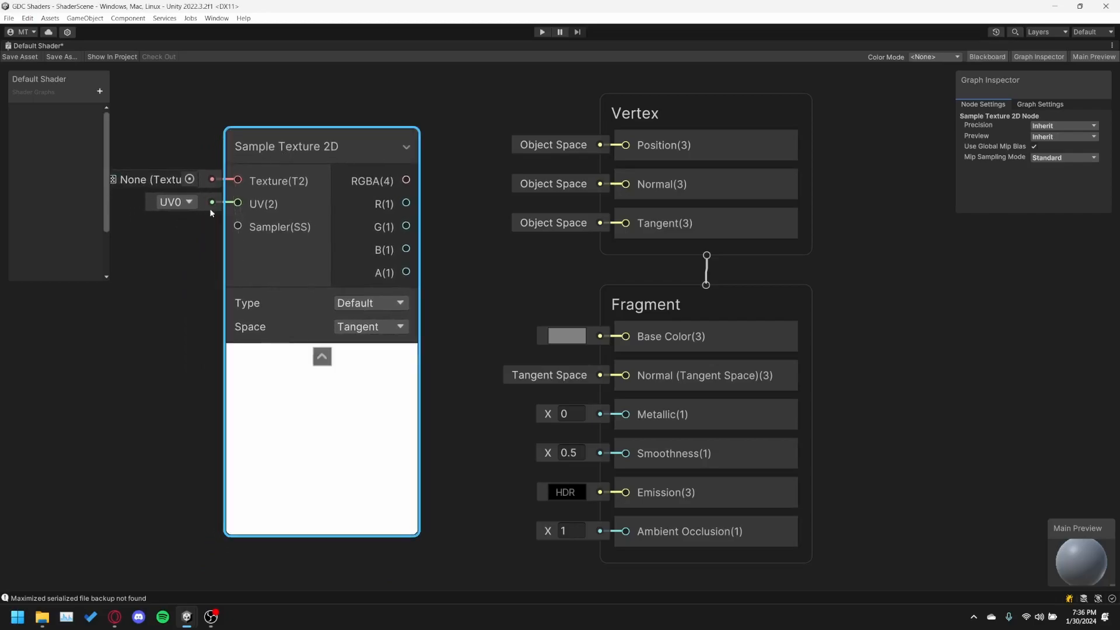
# Assign the GDC Logo texture to the Texture input of the Sample Texture 2D node.
pyautogui.click(189, 179)
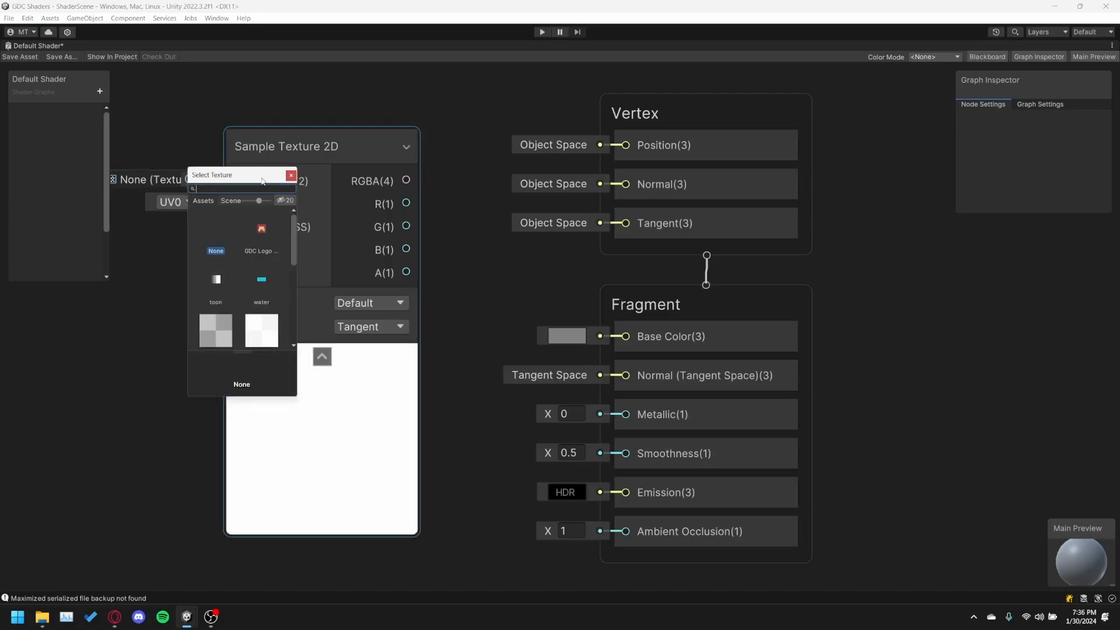
pyautogui.click(260, 230)
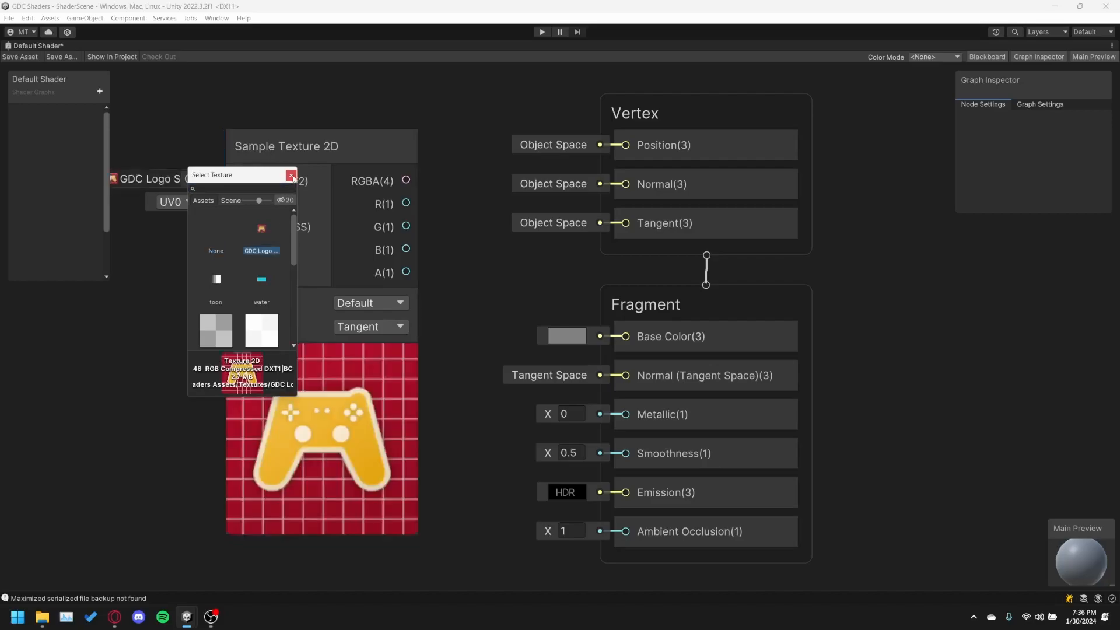
pyautogui.click(339, 284)
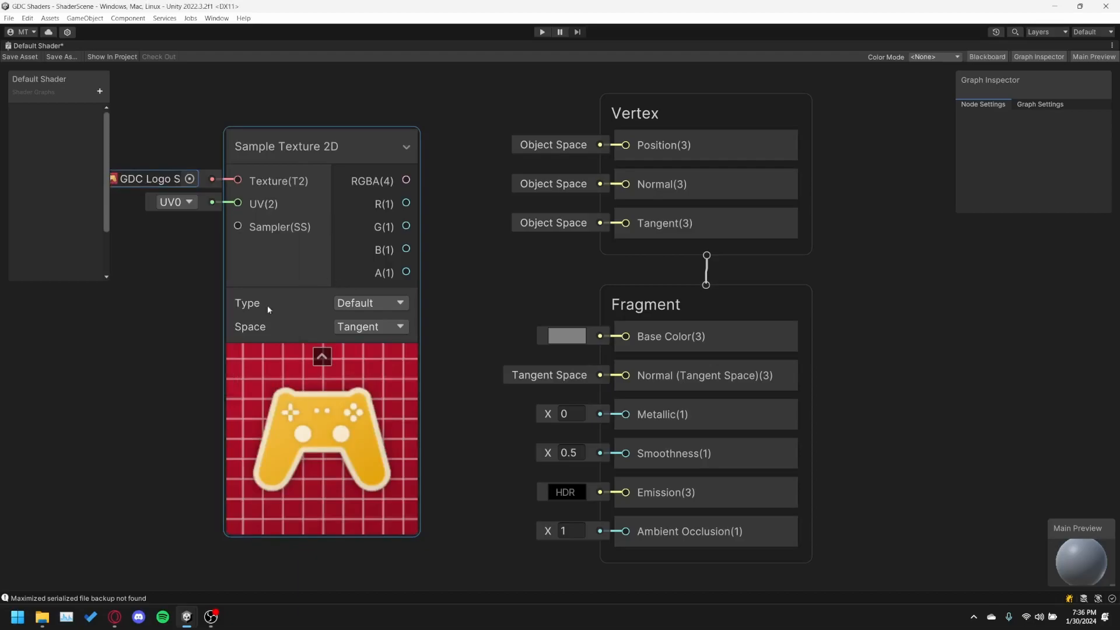
# Connect the Sample Texture 2D node's RGBA output to the Fragment block's Base Color and line the node up with that input.
pyautogui.moveTo(266, 140); pyautogui.dragTo(249, 255)
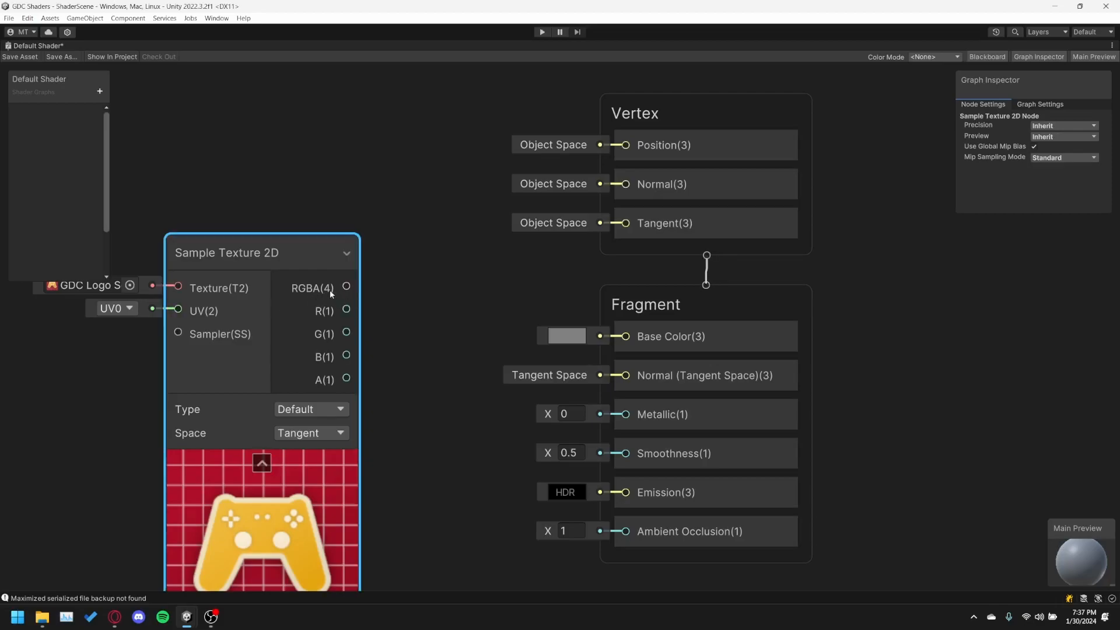
pyautogui.moveTo(346, 287); pyautogui.dragTo(626, 339)
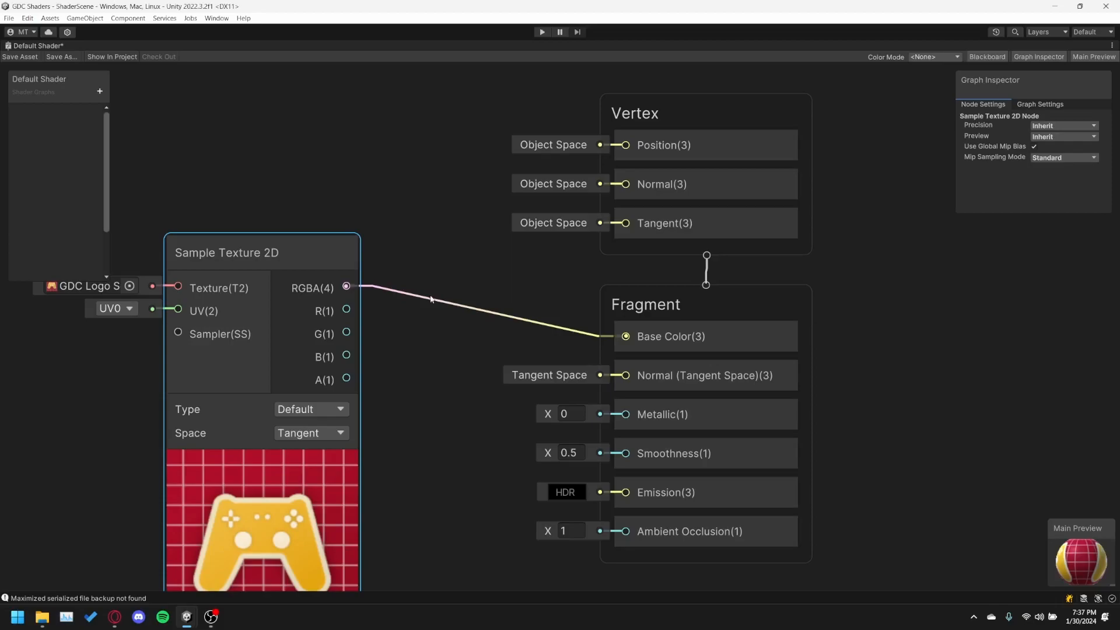
pyautogui.moveTo(297, 253); pyautogui.dragTo(288, 308)
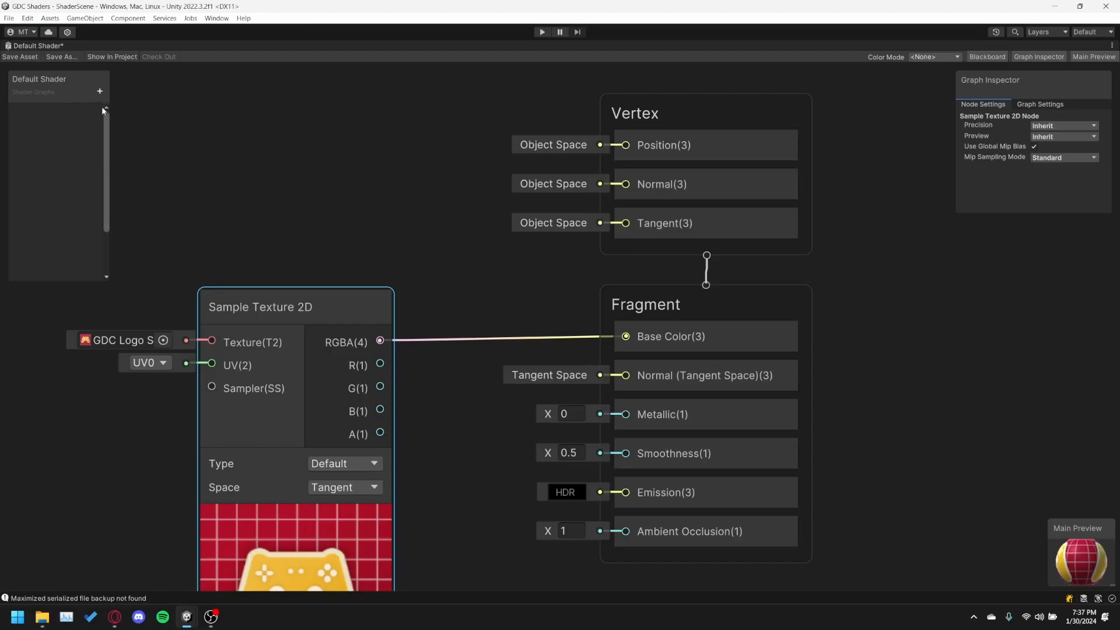
# Save the Default Shader asset, restore the docked editor layout, and switch to the Scene view.
pyautogui.click(21, 58)
pyautogui.doubleClick(32, 48)
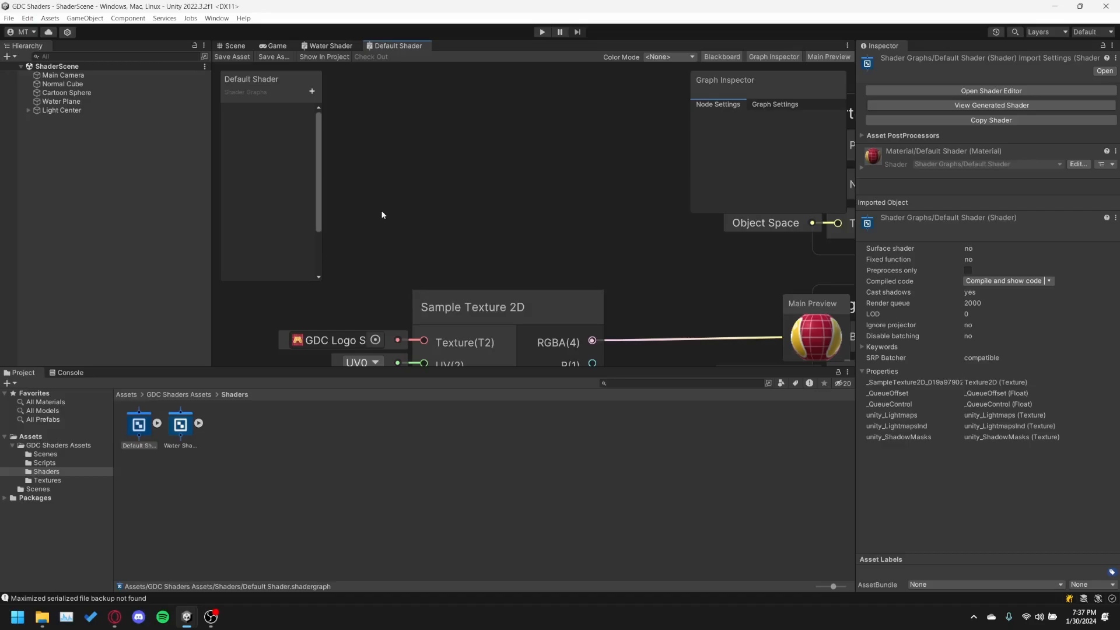
pyautogui.click(240, 58)
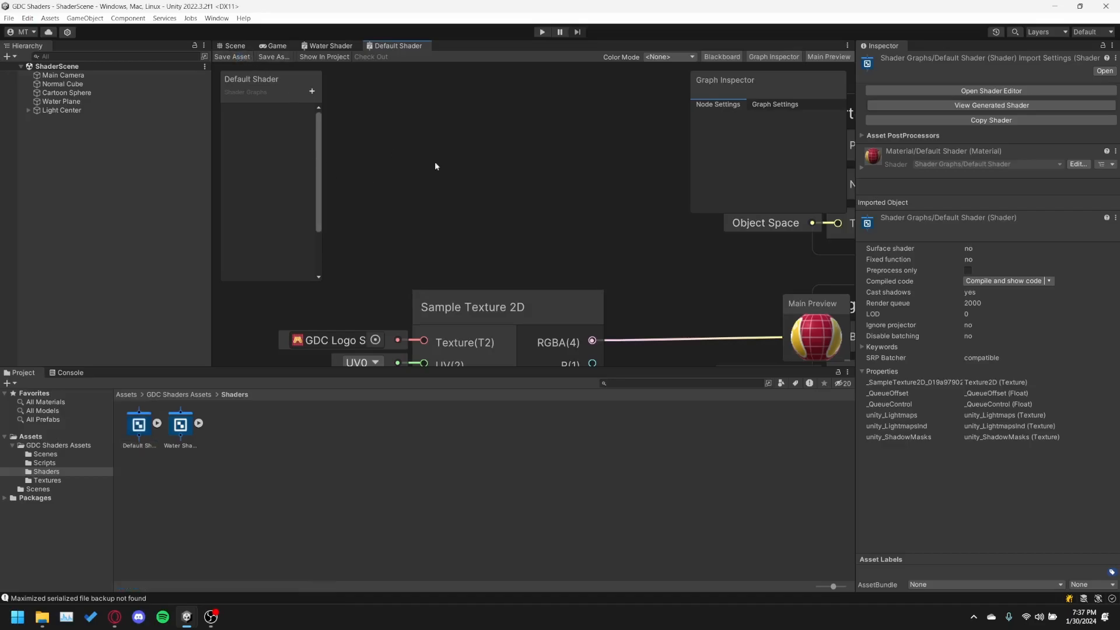
pyautogui.click(318, 49)
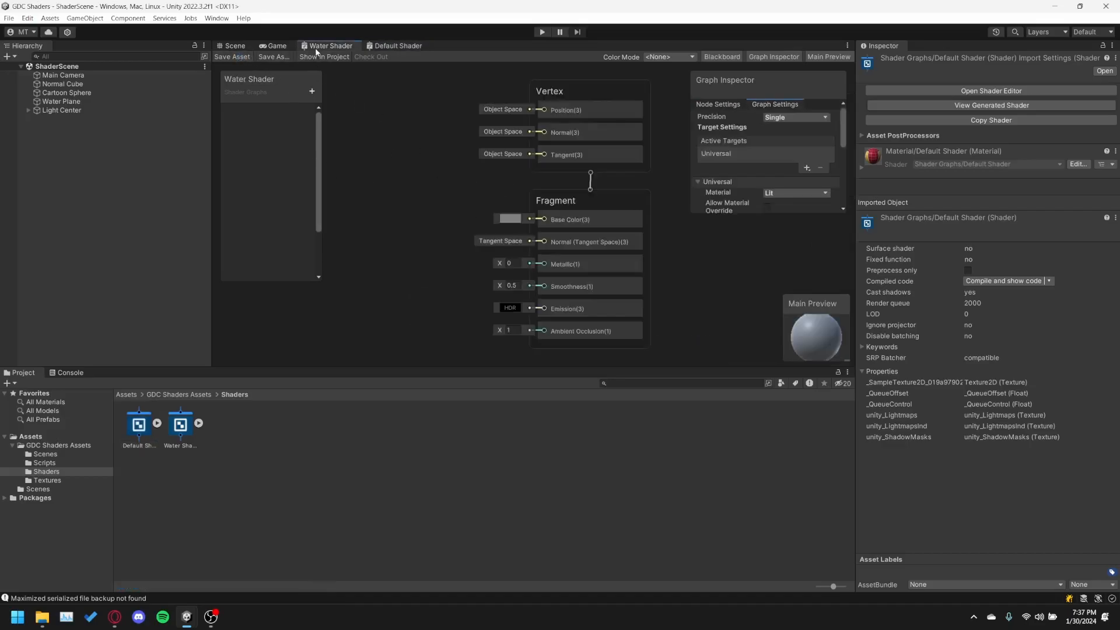
pyautogui.click(372, 48)
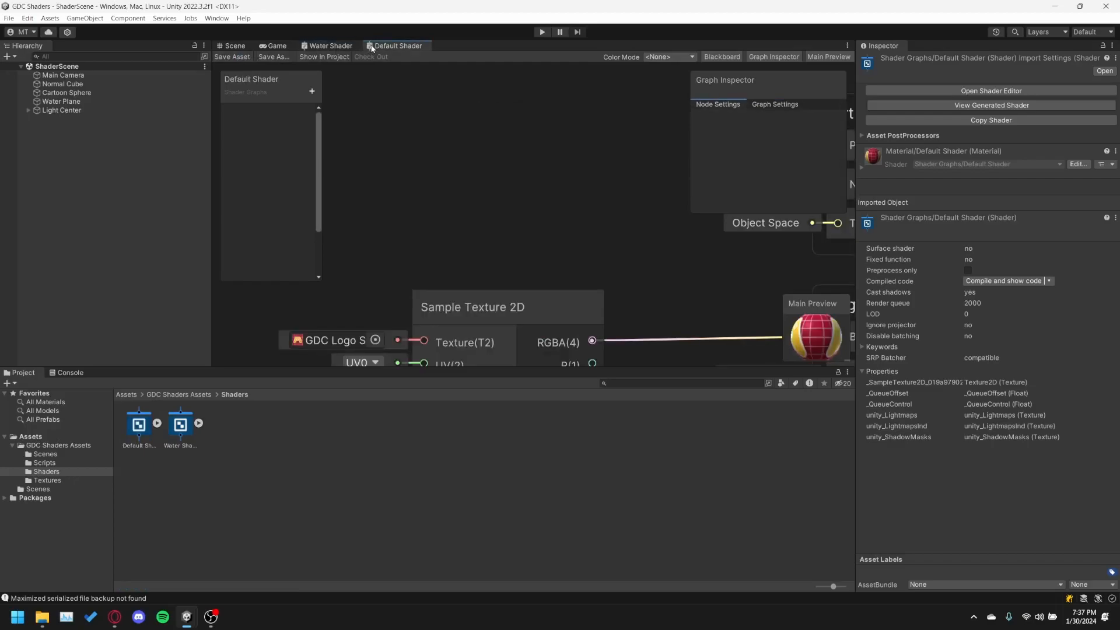
pyautogui.click(280, 46)
pyautogui.click(234, 46)
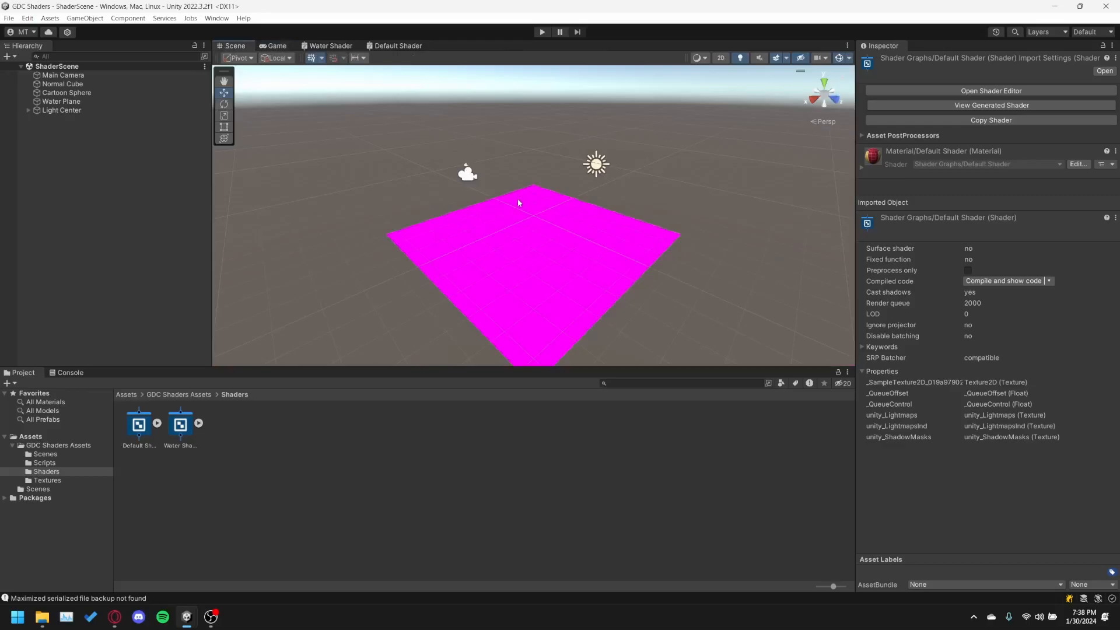
# Expand the Default Shader asset and assign its material to Element 0 of the Normal Cube's Mesh Renderer.
pyautogui.scroll(2, 502, 204)
pyautogui.moveTo(534, 247)
pyautogui.mouseDown(button='middle')
pyautogui.moveTo(515, 228)
pyautogui.moveTo(522, 235)
pyautogui.mouseUp(button='middle')
pyautogui.moveTo(495, 155); pyautogui.dragTo(501, 173, button='right')
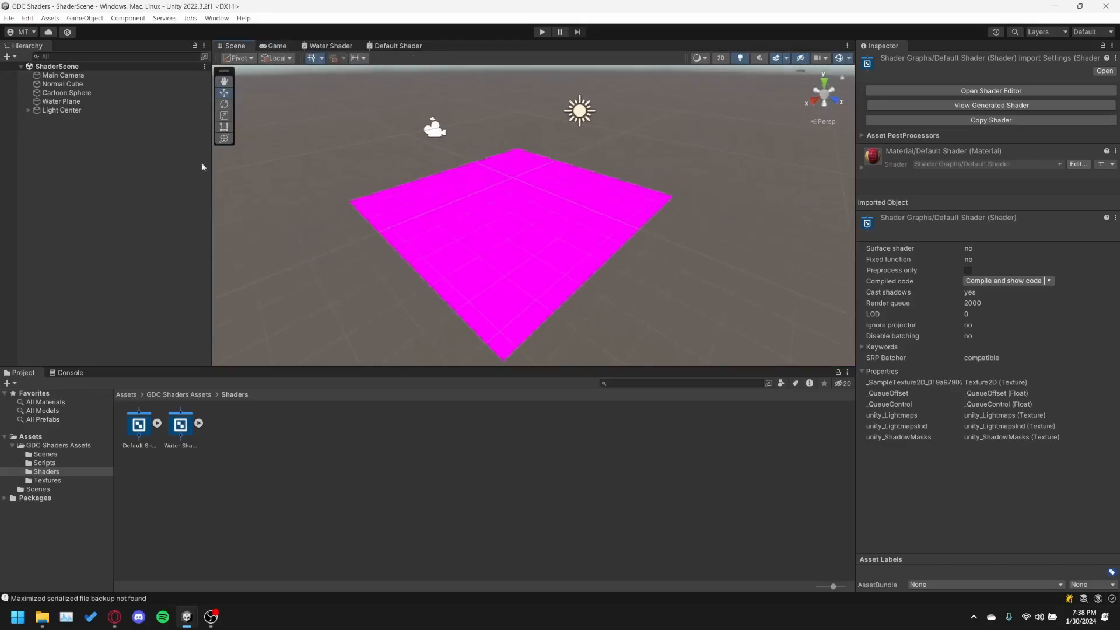
pyautogui.click(52, 86)
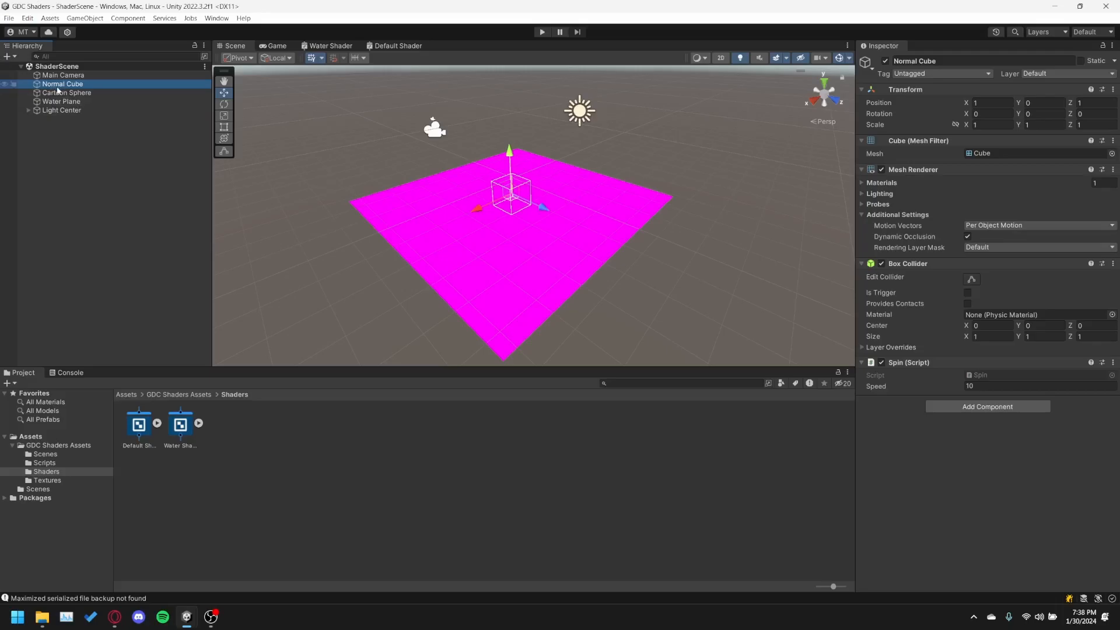
pyautogui.scroll(4, 435, 134)
pyautogui.moveTo(436, 133); pyautogui.dragTo(411, 184, button='middle')
pyautogui.scroll(3, 455, 175)
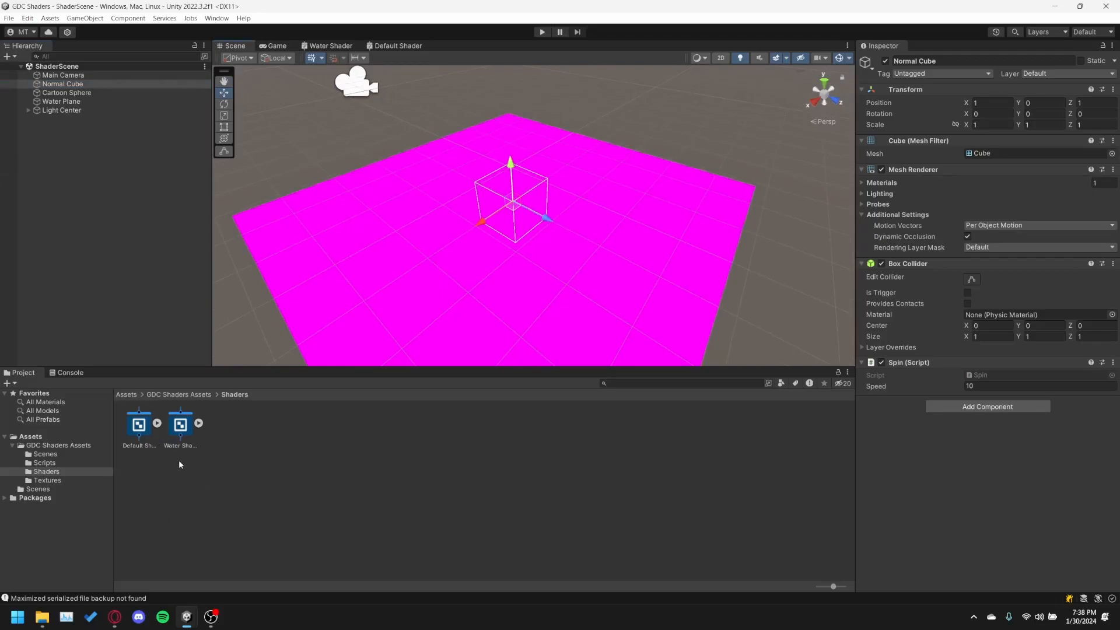
pyautogui.click(156, 424)
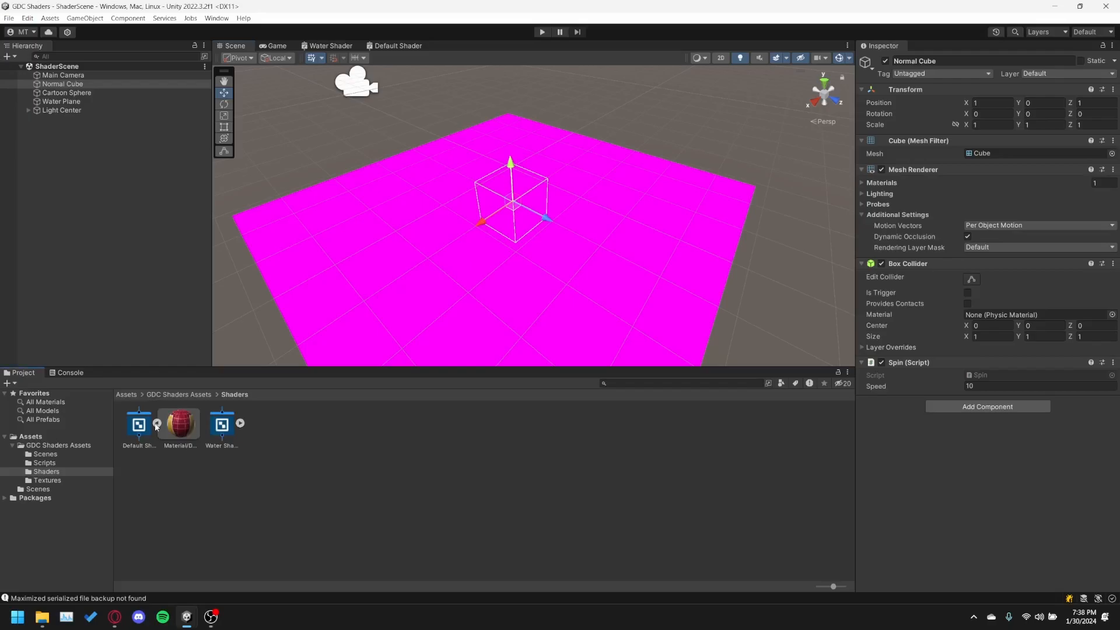
pyautogui.click(182, 428)
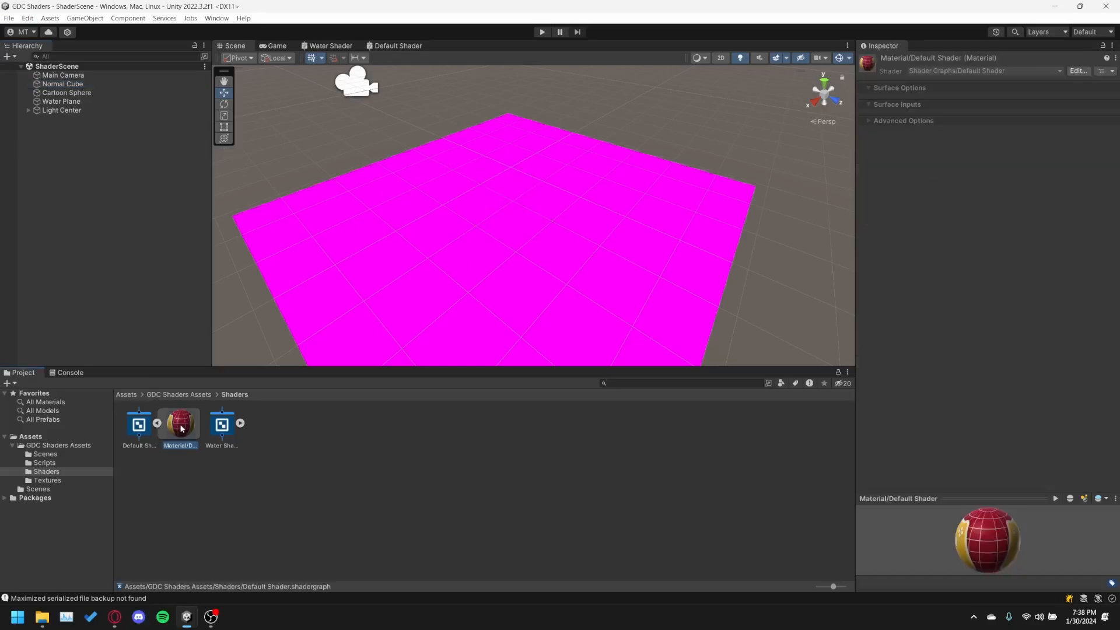
pyautogui.click(63, 84)
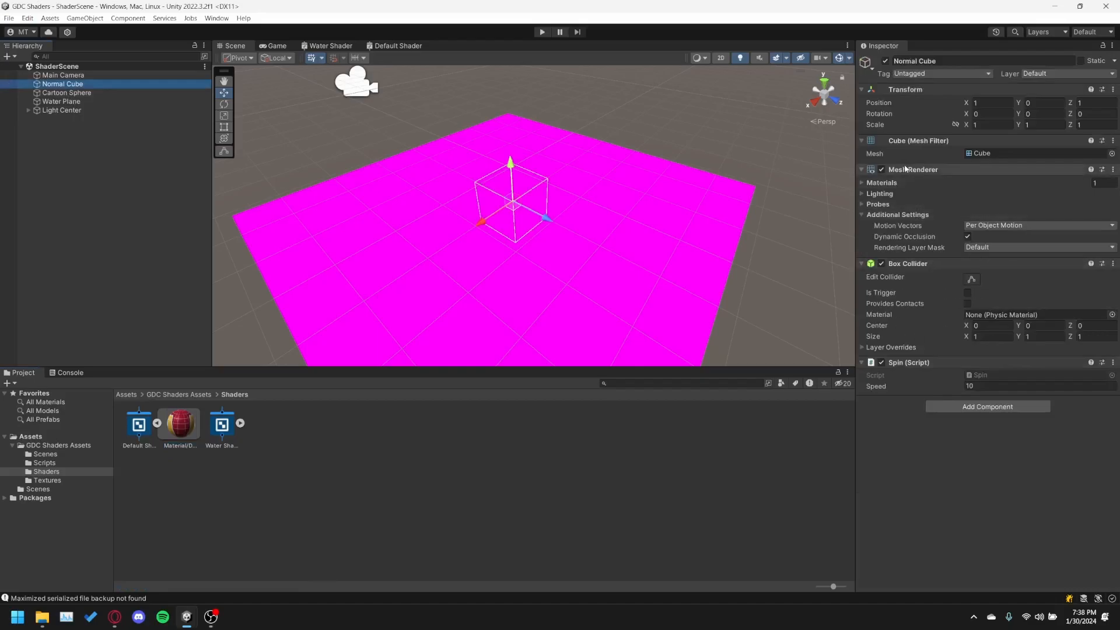
pyautogui.click(867, 183)
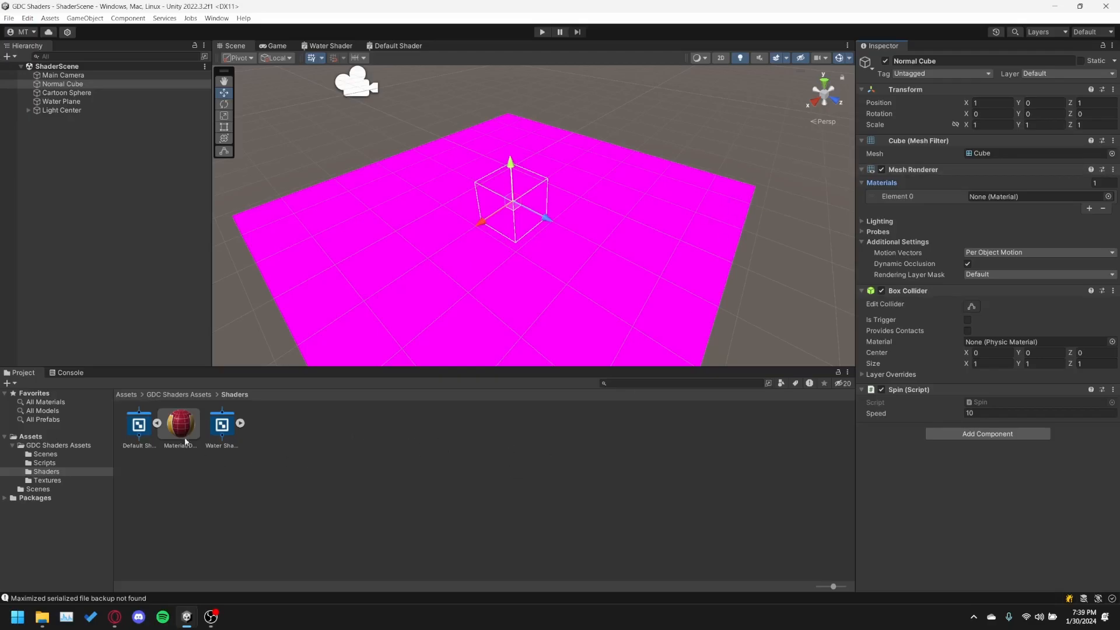
pyautogui.moveTo(171, 433); pyautogui.dragTo(1016, 202)
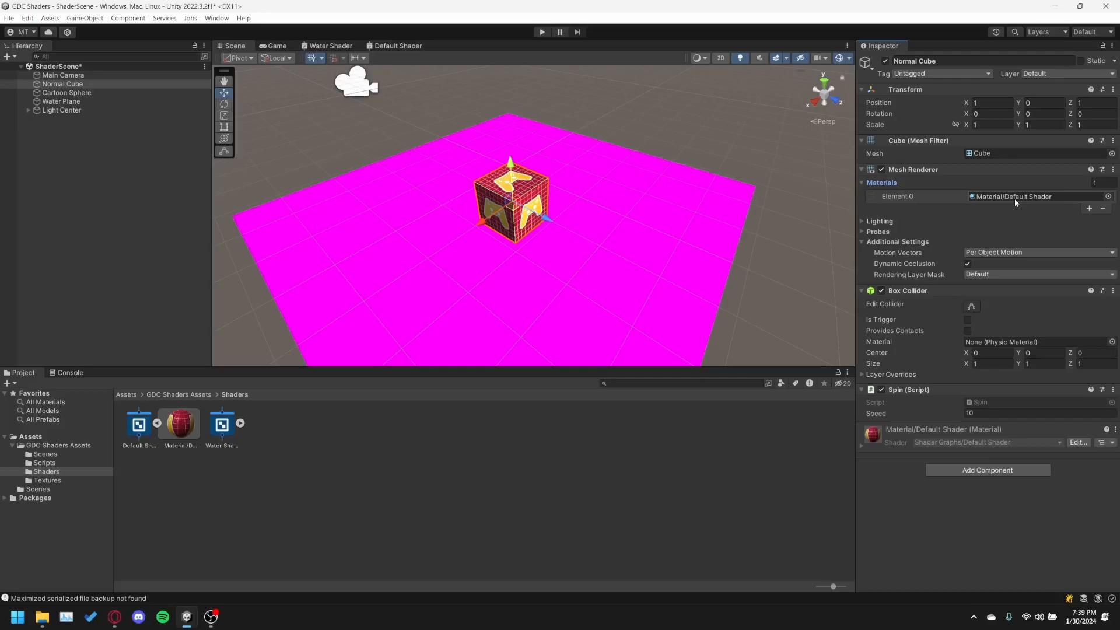
# Inspect the textured Normal Cube up close in the scene and collapse its Mesh Renderer's Materials list.
pyautogui.scroll(5, 520, 179)
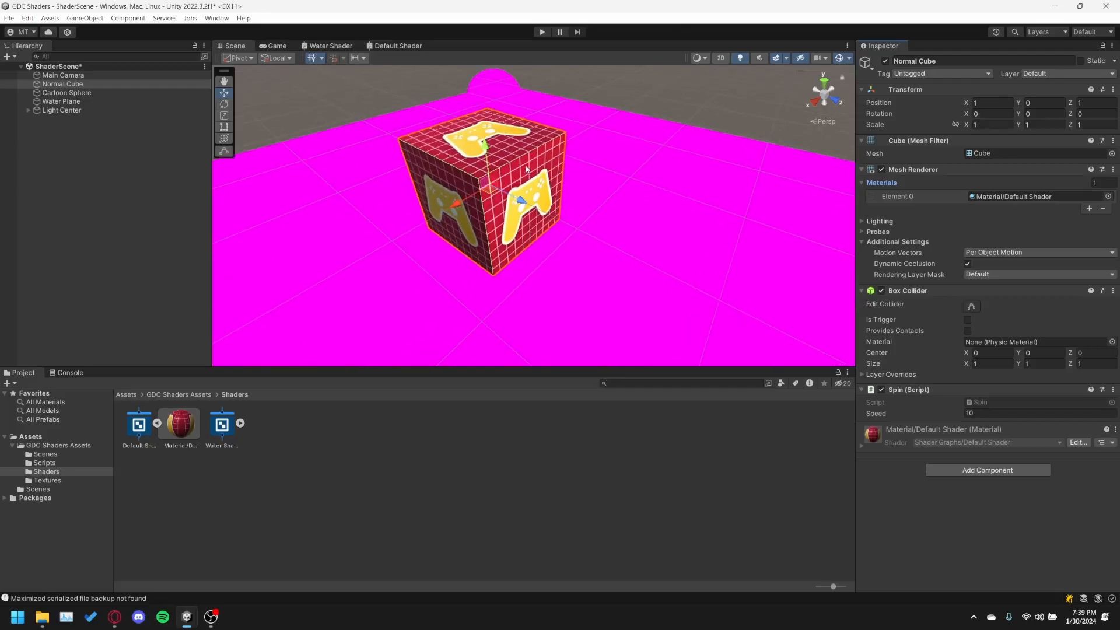
pyautogui.scroll(-3, 522, 168)
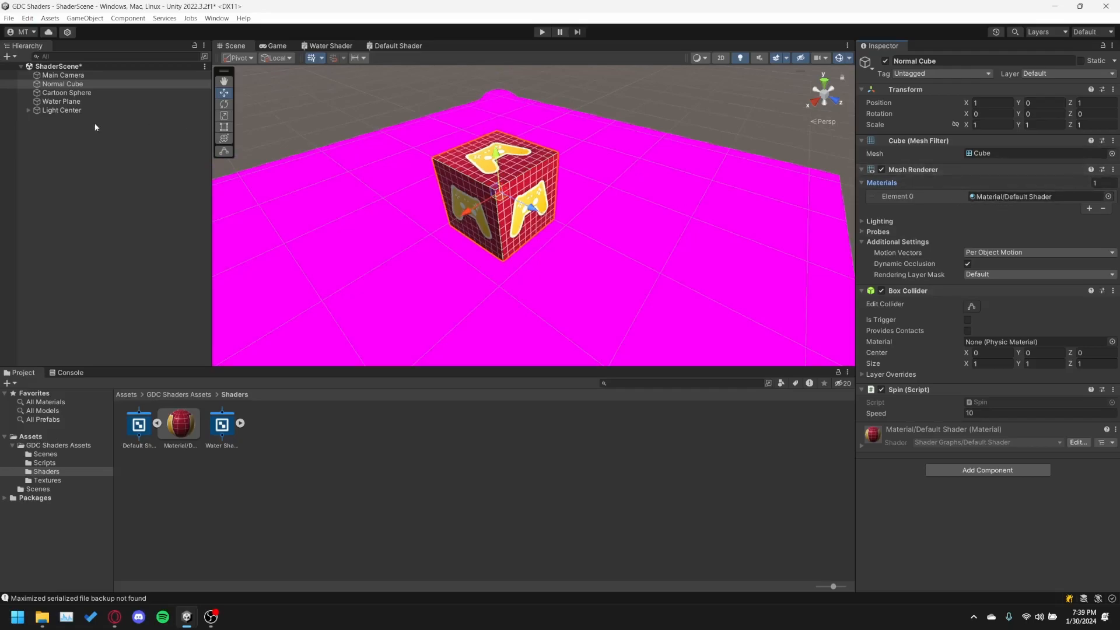
pyautogui.click(61, 87)
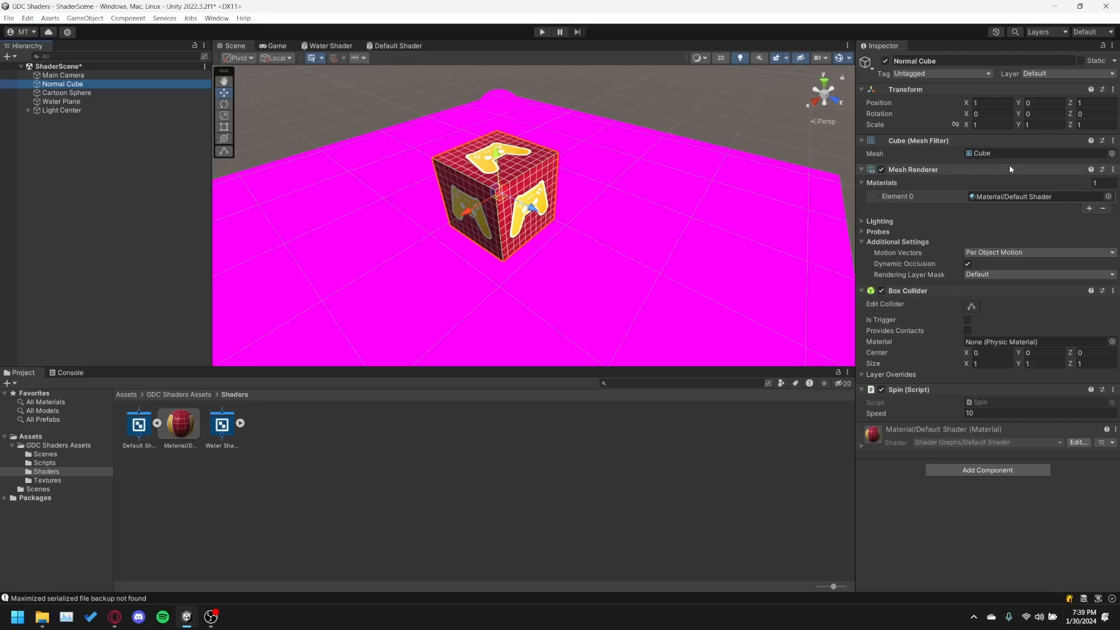
pyautogui.click(916, 186)
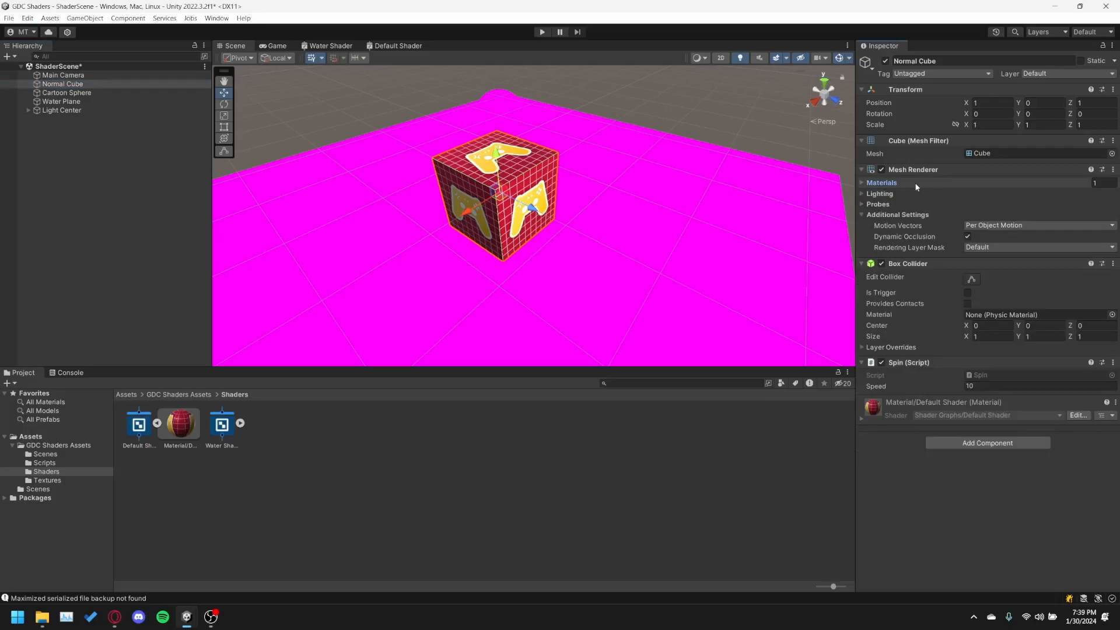
# Expand the Materials list in the Normal Cube's Mesh Renderer and save the scene.
pyautogui.click(917, 184)
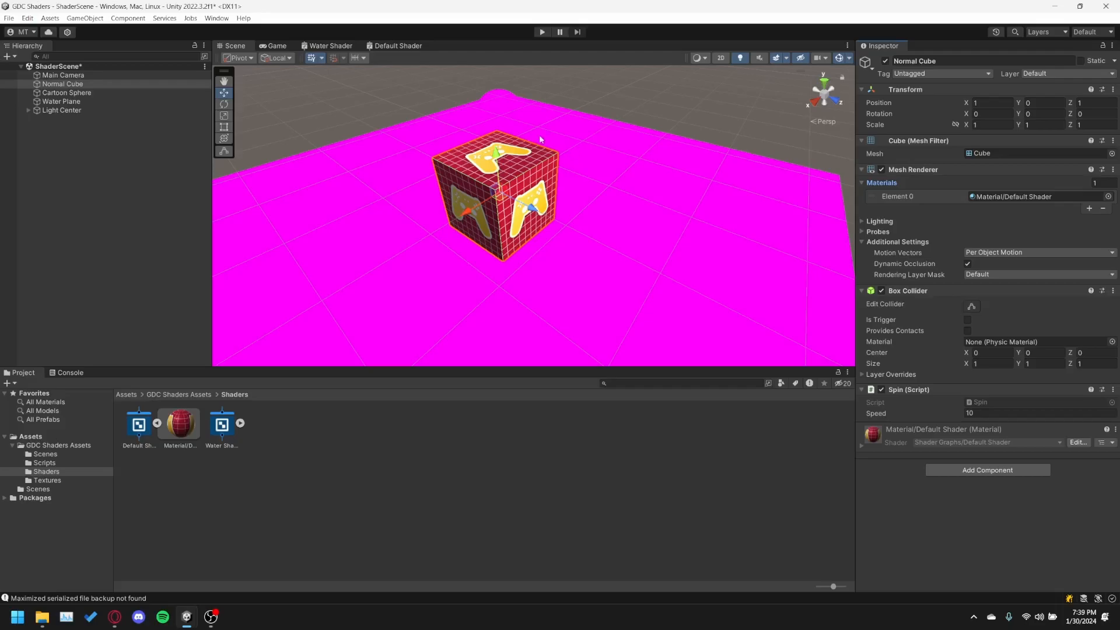
pyautogui.hotkey('ctrl', 's')
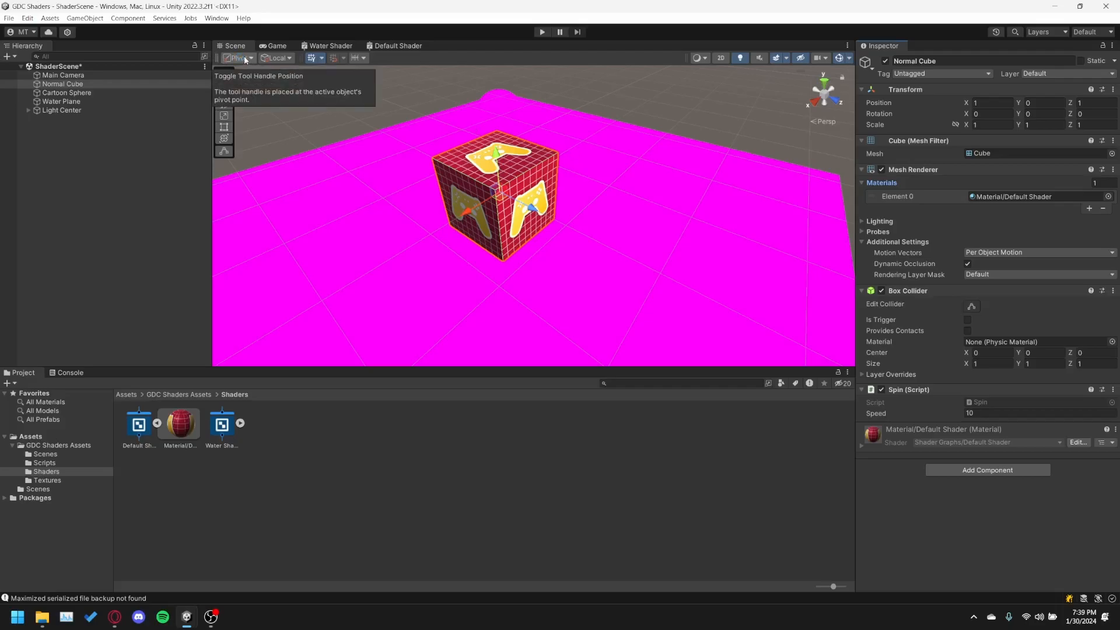
# Open the Water Shader graph from the Shaders folder and maximize its editor, leaving free canvas beside the Vertex and Fragment blocks.
pyautogui.doubleClick(220, 425)
pyautogui.moveTo(425, 191); pyautogui.dragTo(482, 193, button='middle')
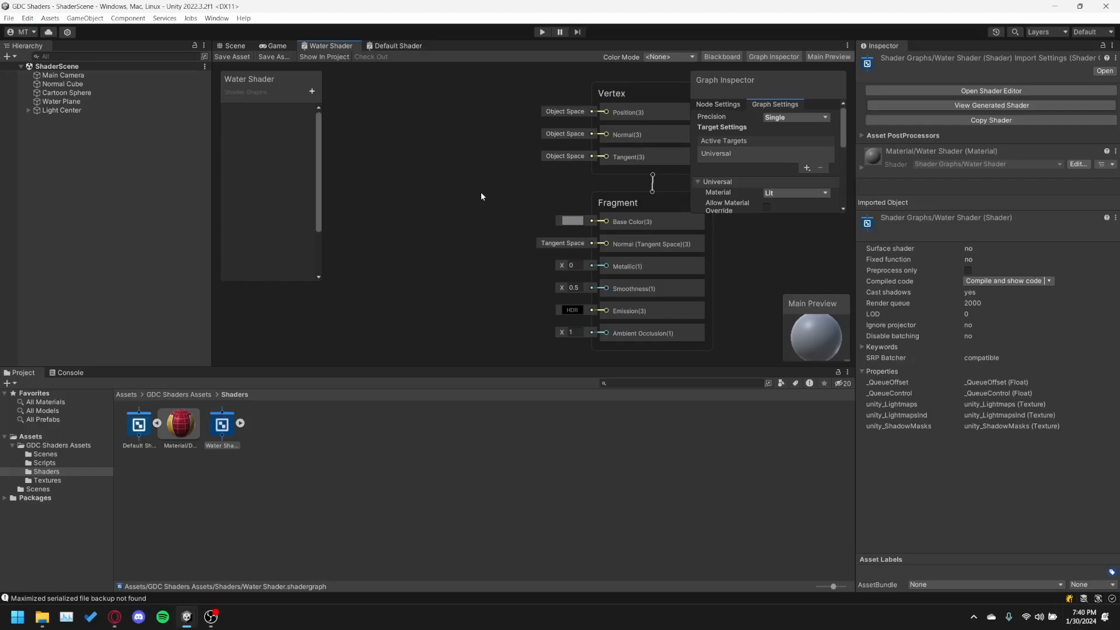
pyautogui.scroll(-5, 547, 234)
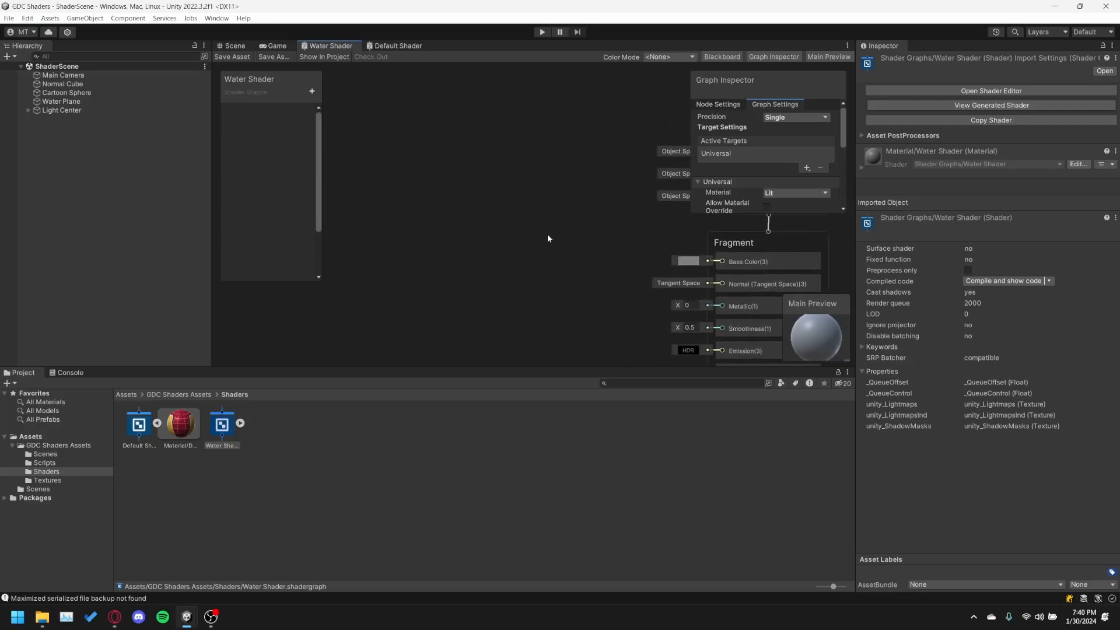
pyautogui.doubleClick(331, 46)
pyautogui.scroll(5, 516, 242)
pyautogui.moveTo(402, 263); pyautogui.dragTo(522, 279, button='middle')
pyautogui.moveTo(153, 344); pyautogui.dragTo(189, 346, button='middle')
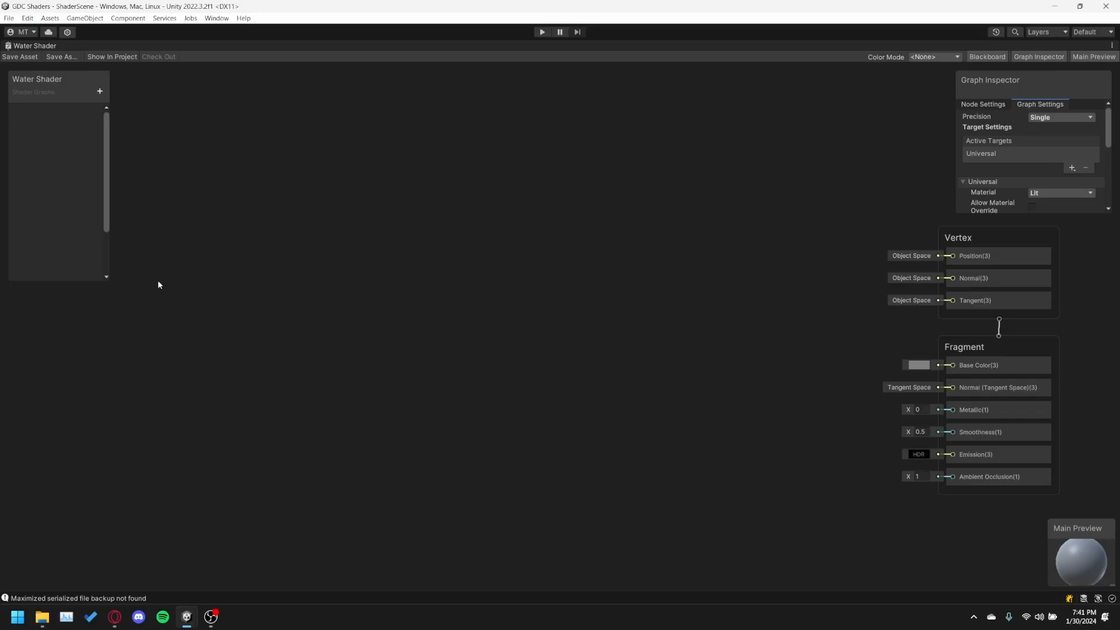
pyautogui.scroll(2, 260, 376)
pyautogui.scroll(-1, 233, 350)
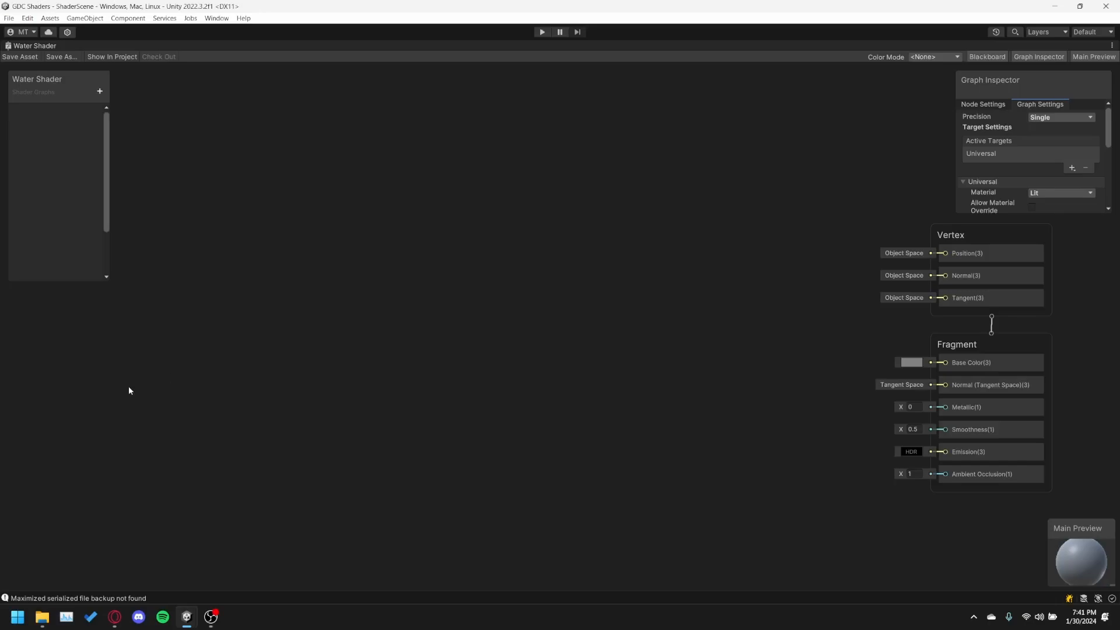
# Add a Sample Texture 2D node to the Water Shader graph and place it in the middle of the canvas.
pyautogui.rightClick(409, 346)
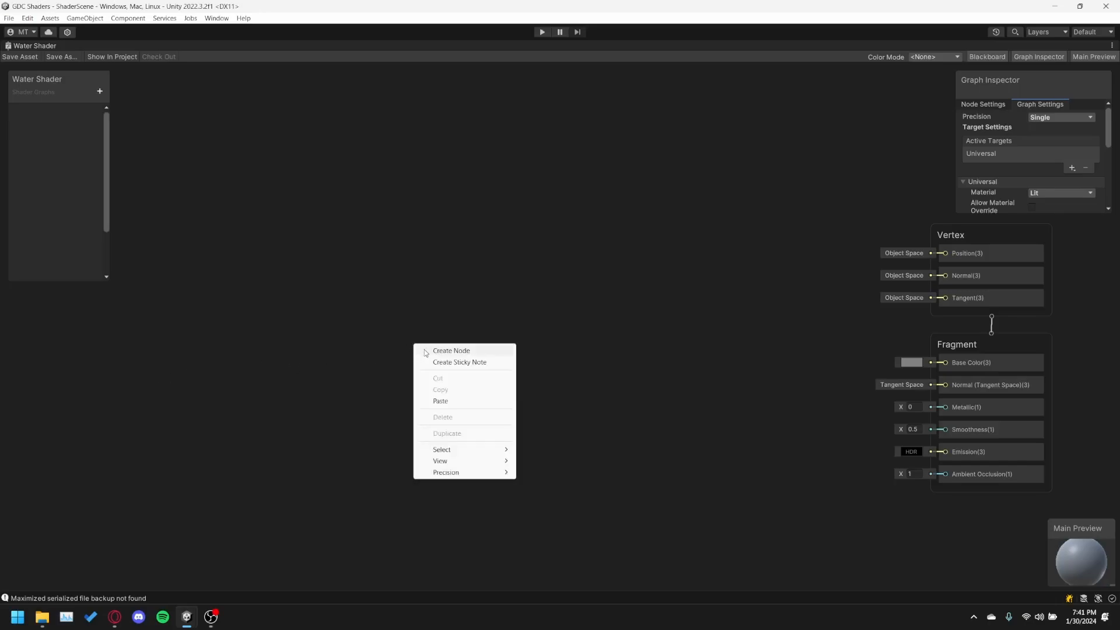
pyautogui.click(428, 352)
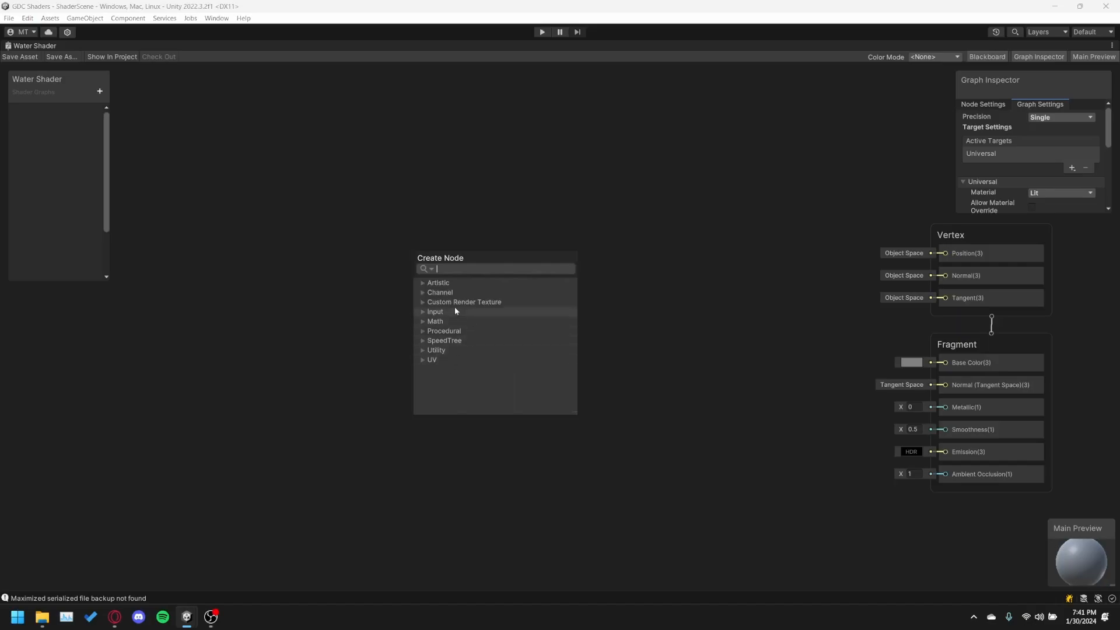
pyautogui.write('sample text')
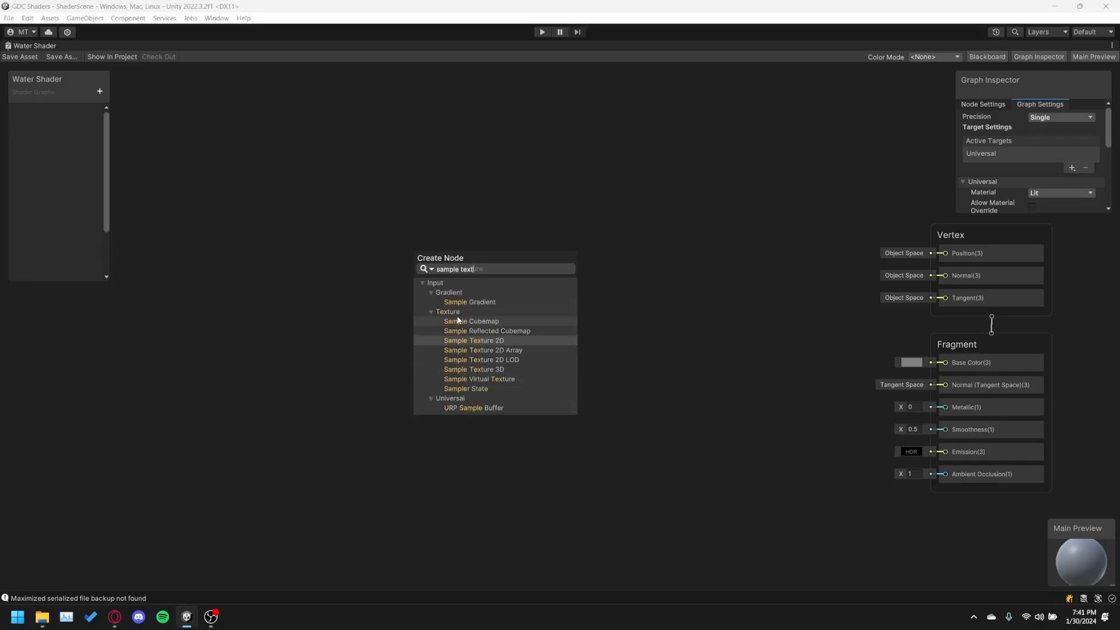
pyautogui.press('Return')
pyautogui.moveTo(464, 368); pyautogui.dragTo(576, 299)
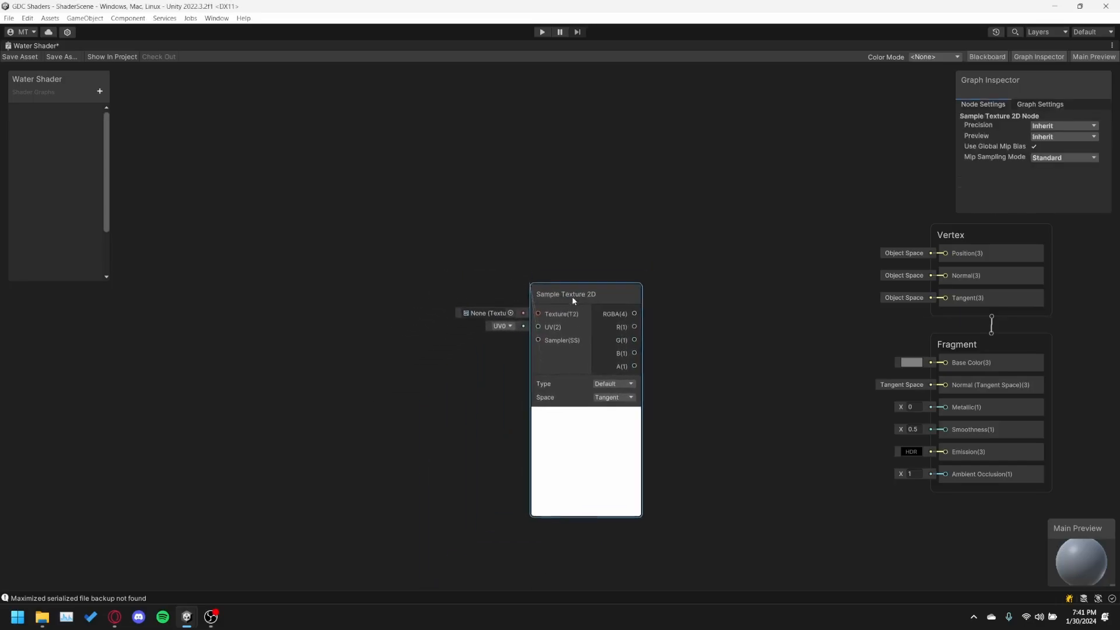
# Assign the water texture to the Sample Texture 2D node's Texture input.
pyautogui.click(511, 318)
pyautogui.click(585, 416)
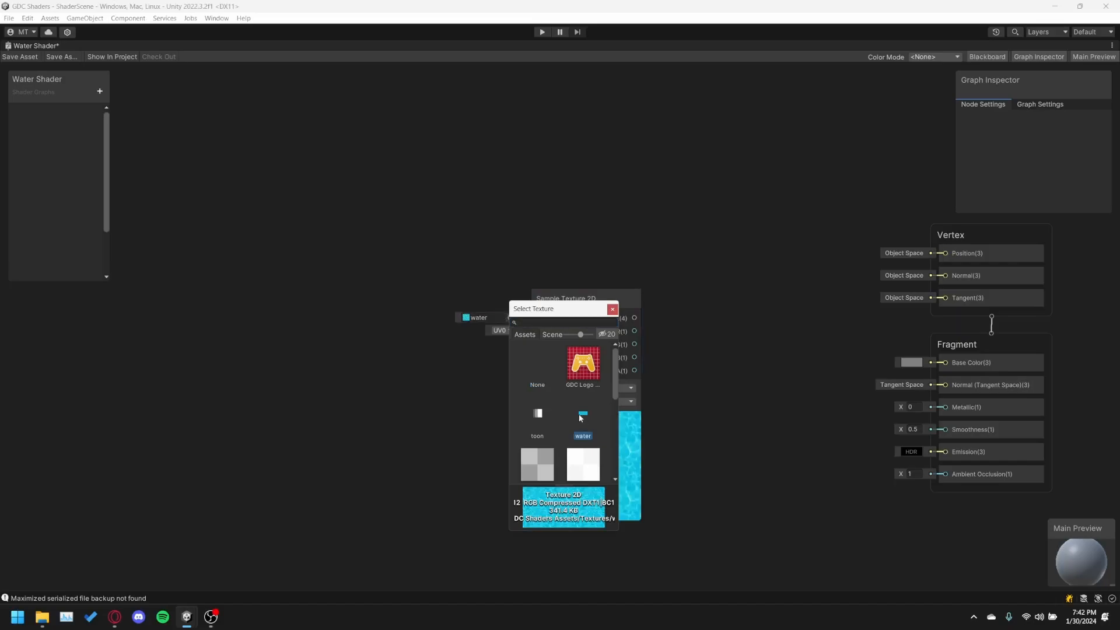
pyautogui.click(613, 309)
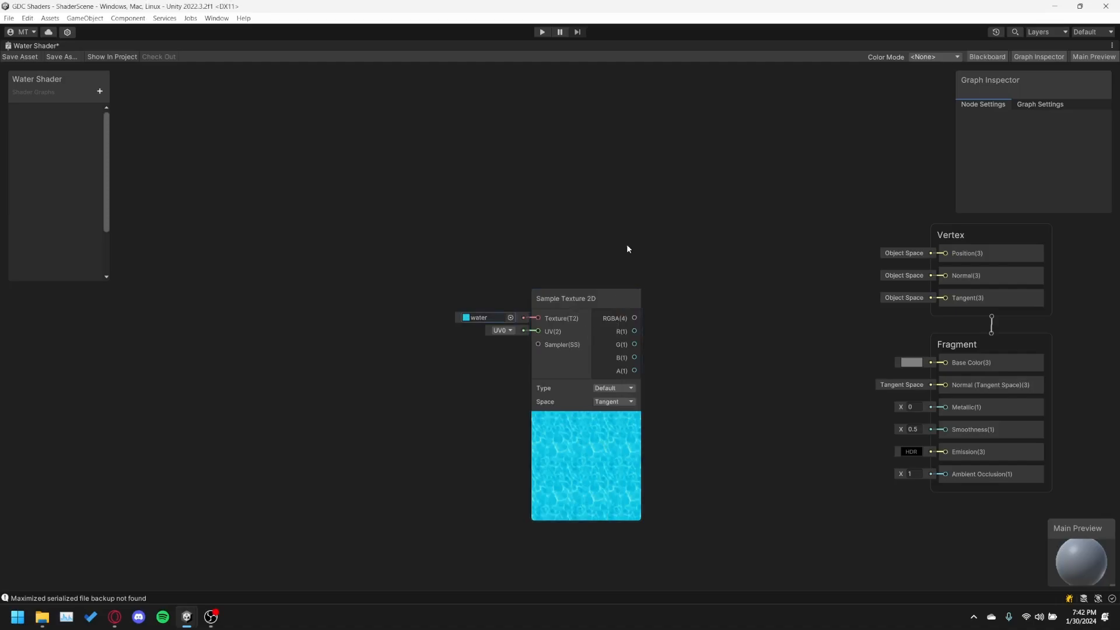
# Connect the Sample Texture 2D node's RGBA output to the Fragment block's Base Color and move the node closer to that block.
pyautogui.moveTo(637, 316); pyautogui.dragTo(949, 366)
pyautogui.moveTo(575, 300); pyautogui.dragTo(603, 346)
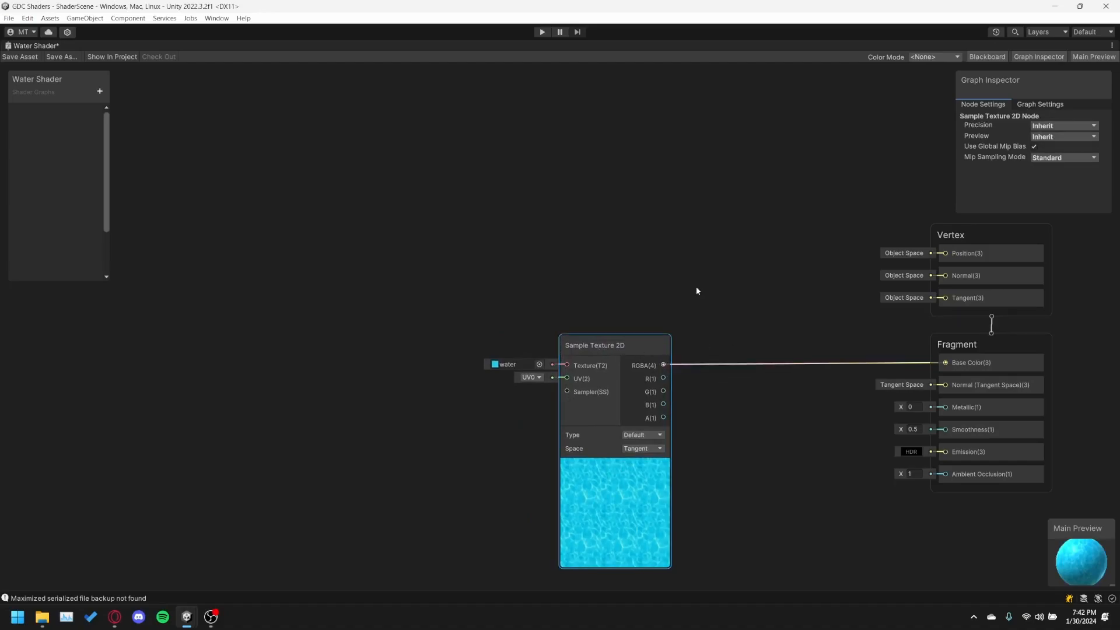
pyautogui.moveTo(601, 346); pyautogui.dragTo(737, 359)
pyautogui.click(327, 324)
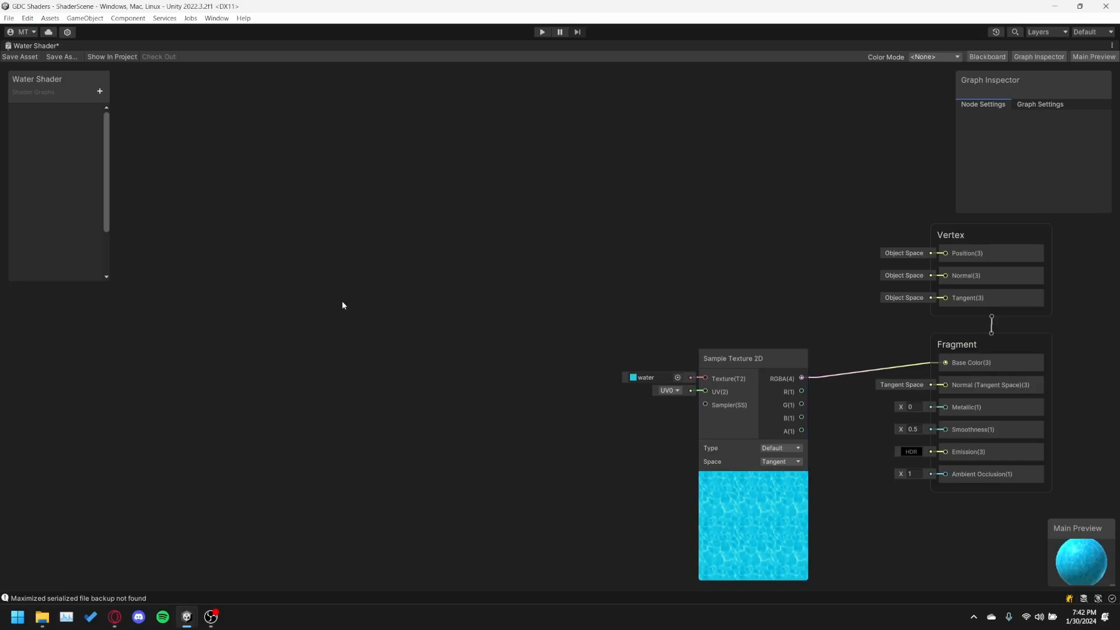
pyautogui.moveTo(342, 305); pyautogui.dragTo(380, 337, button='middle')
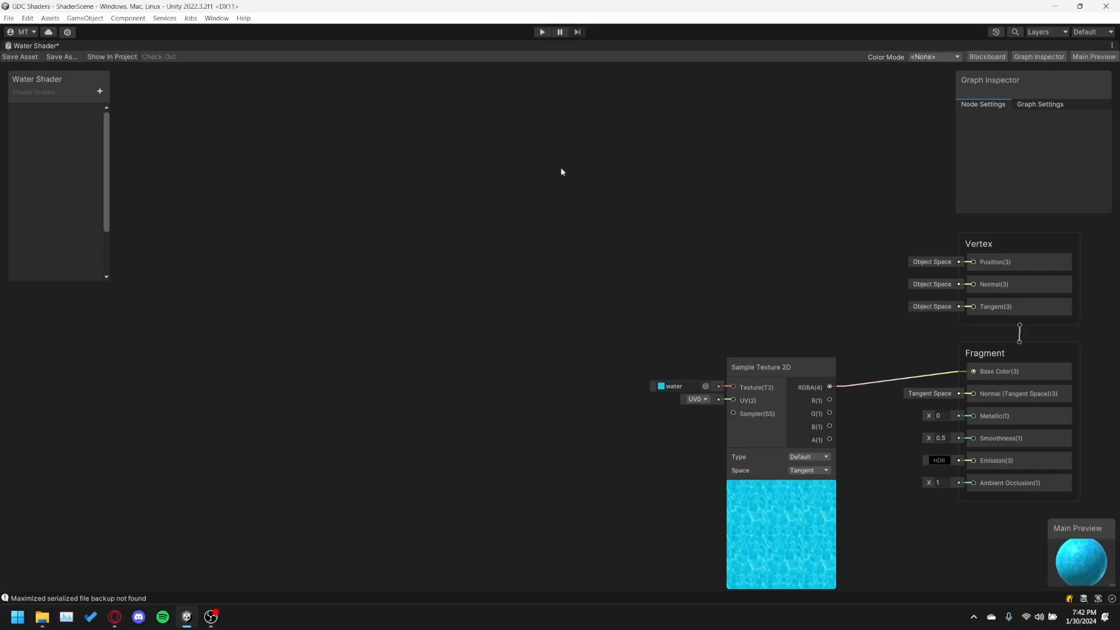
pyautogui.moveTo(564, 172); pyautogui.dragTo(582, 207, button='middle')
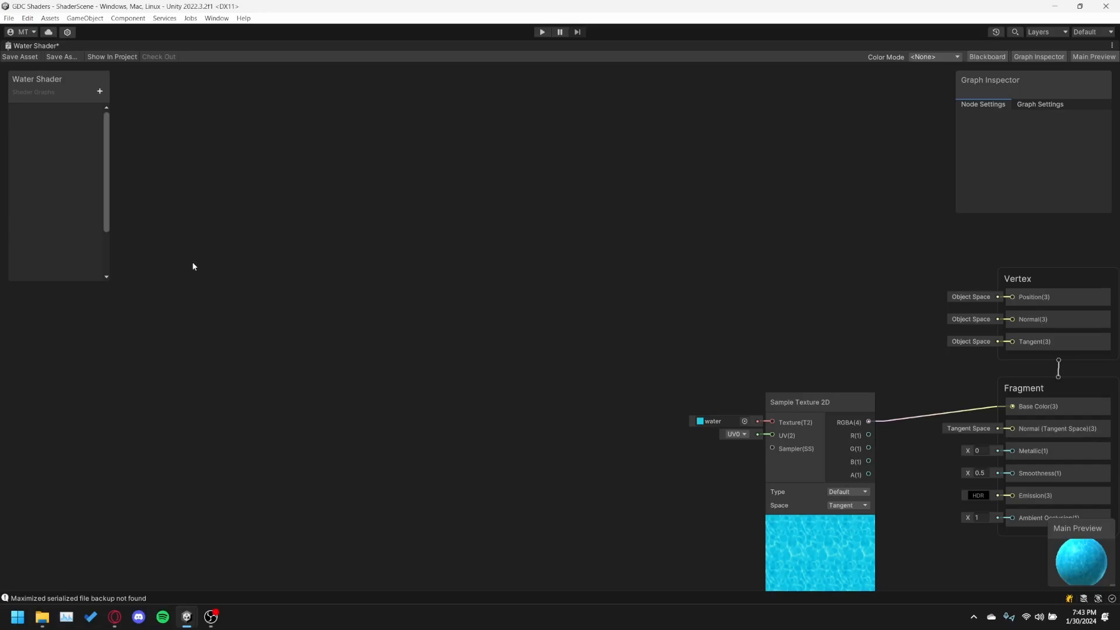
# Add a Time node on the empty canvas well before the Sample Texture 2D node.
pyautogui.rightClick(166, 246)
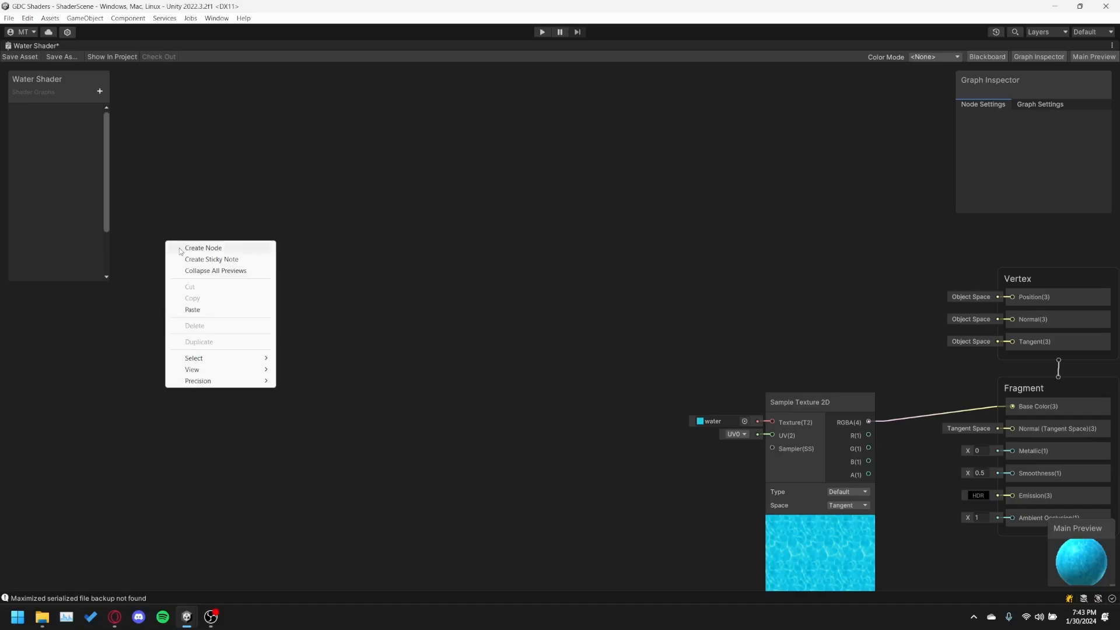
pyautogui.click(179, 249)
pyautogui.write('time')
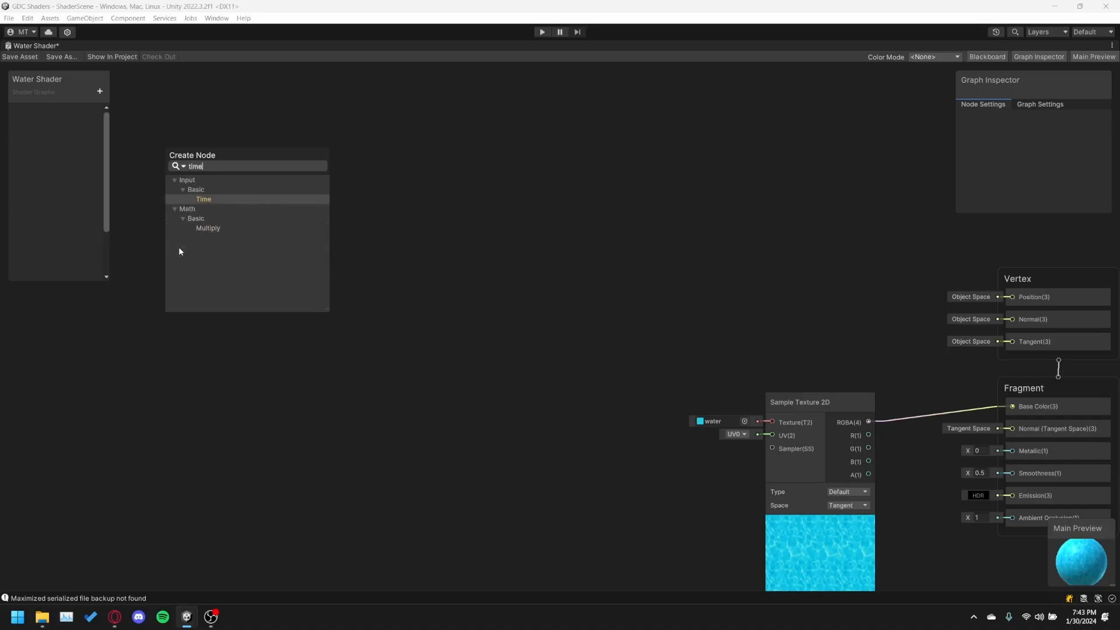
pyautogui.click(205, 198)
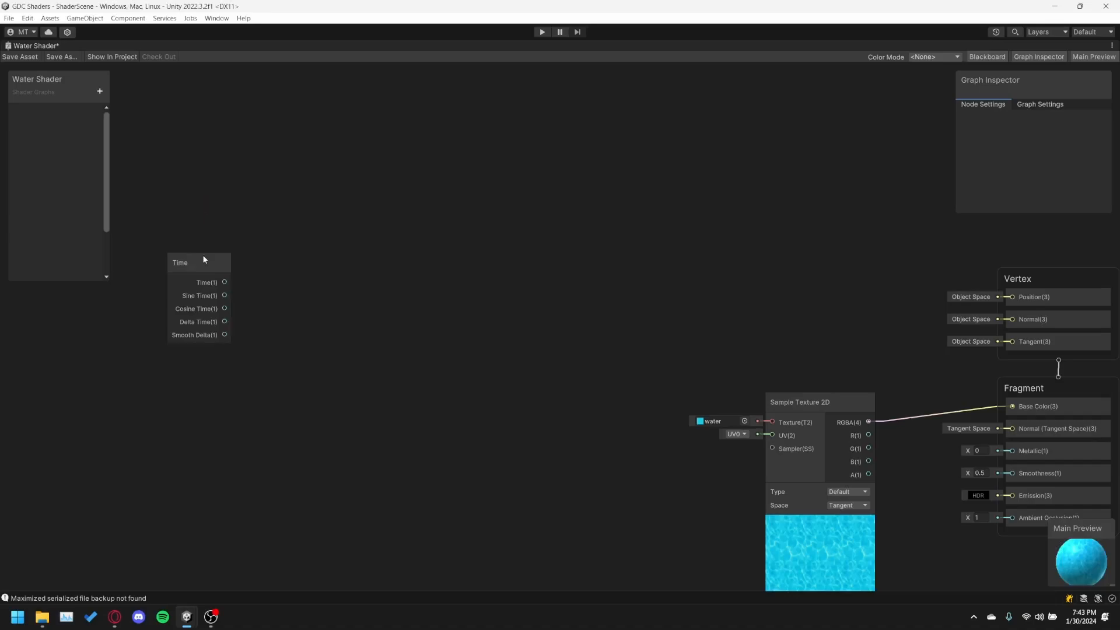
pyautogui.moveTo(202, 256); pyautogui.dragTo(194, 226)
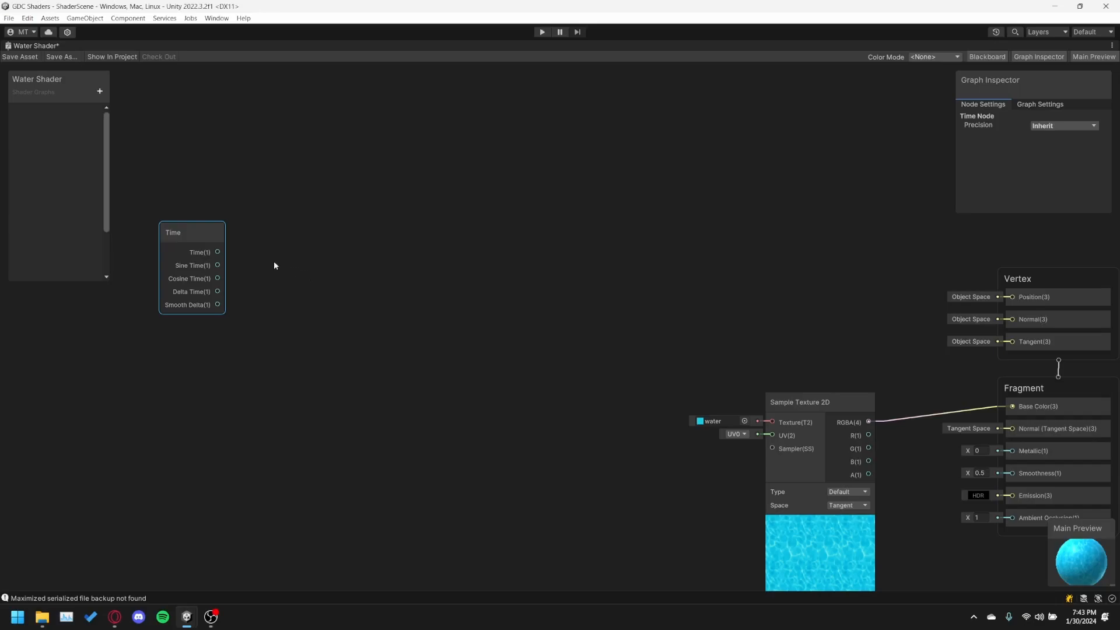
# Add a Tiling And Offset node and arrange it and the Time node side by side.
pyautogui.rightClick(301, 270)
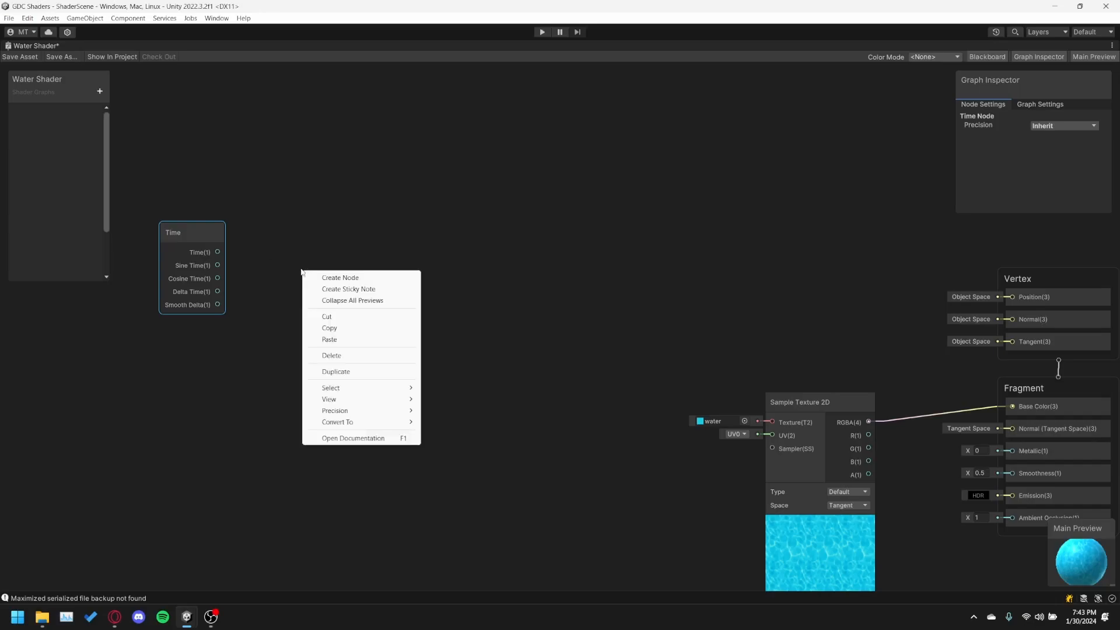
pyautogui.click(333, 279)
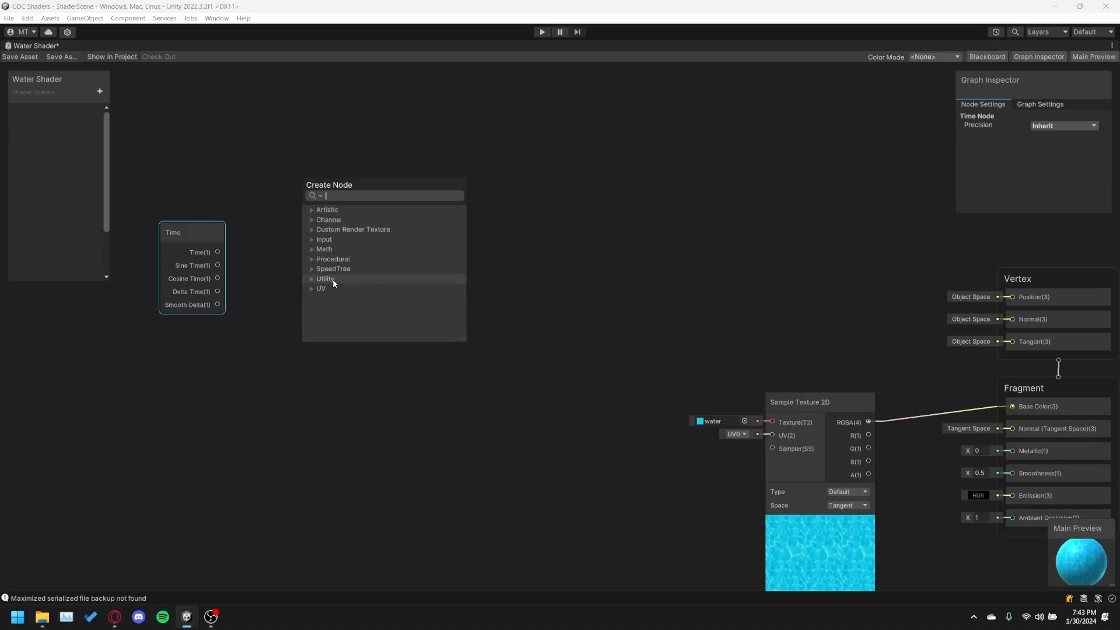
pyautogui.write('tiling')
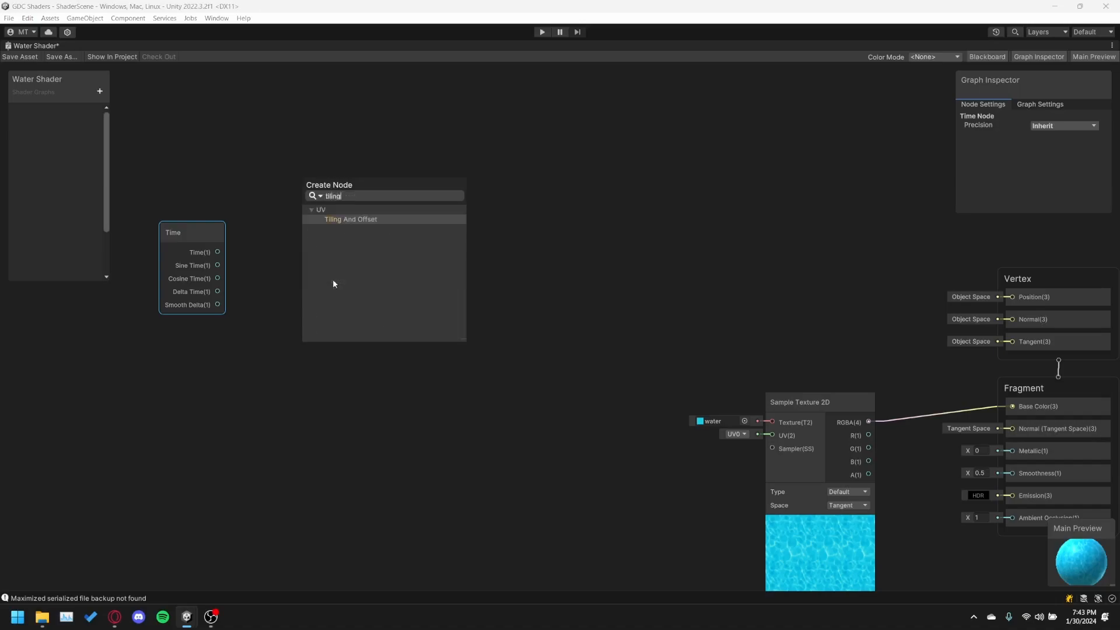
pyautogui.press('Return')
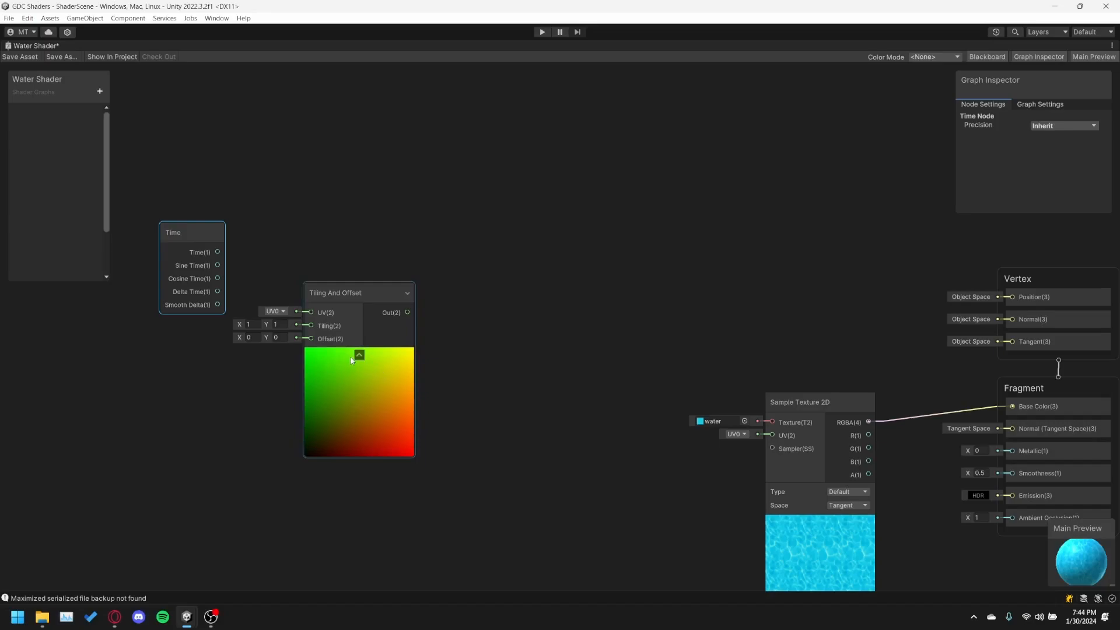
pyautogui.moveTo(342, 296); pyautogui.dragTo(354, 270)
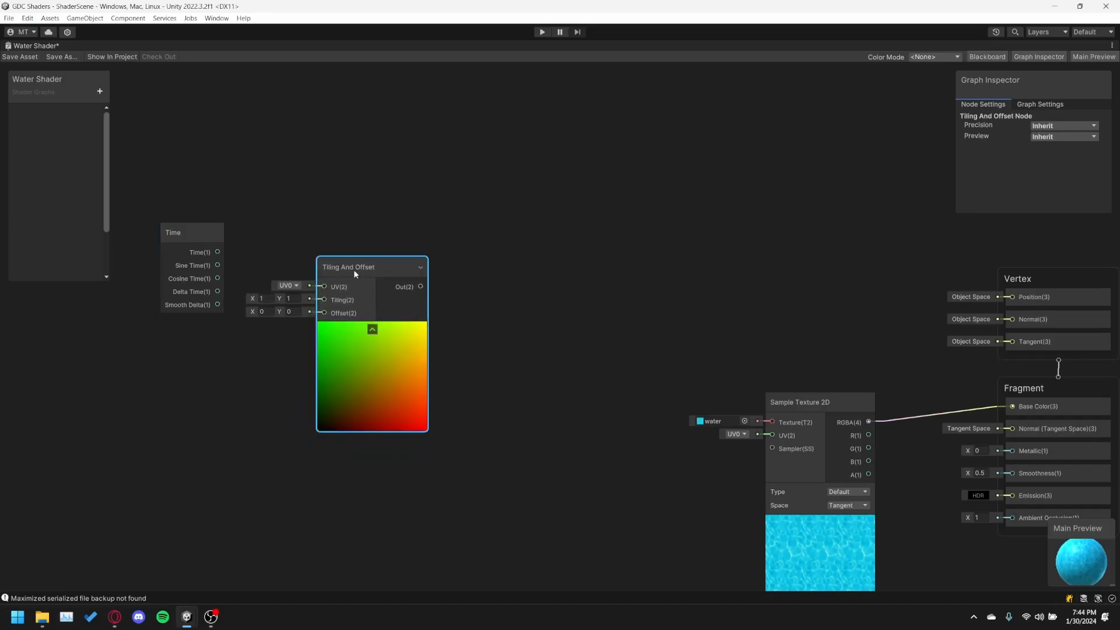
pyautogui.moveTo(191, 274); pyautogui.dragTo(193, 296)
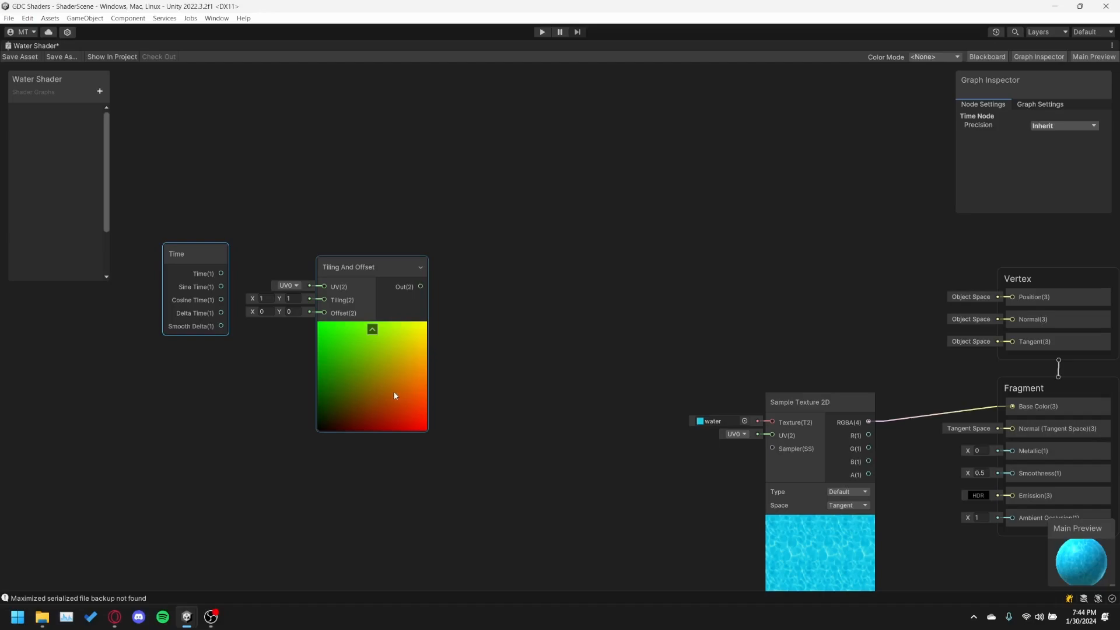
# Collapse the Tiling And Offset node's preview and connect the Time node's Time output to its Offset input.
pyautogui.click(372, 330)
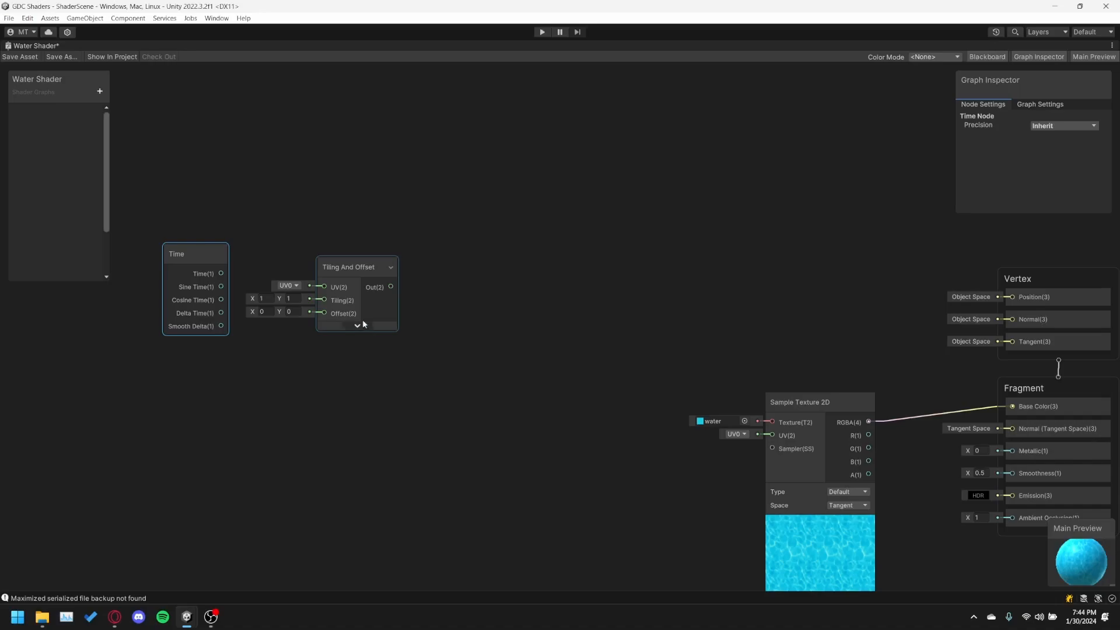
pyautogui.moveTo(355, 263); pyautogui.dragTo(346, 267)
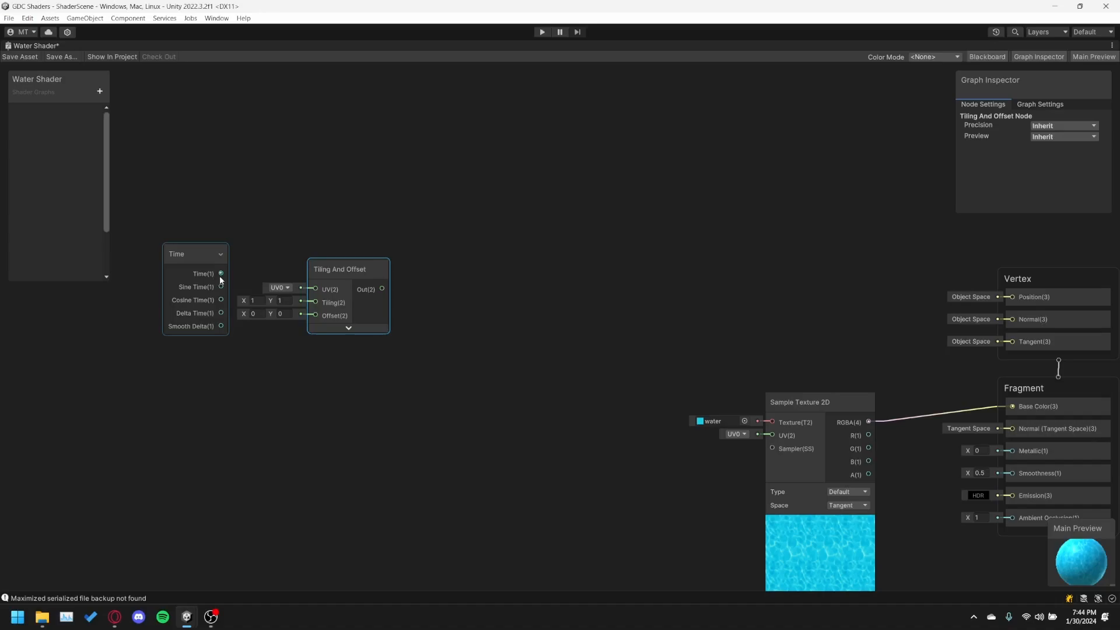
pyautogui.moveTo(221, 273); pyautogui.dragTo(315, 316)
pyautogui.moveTo(331, 268); pyautogui.dragTo(295, 230)
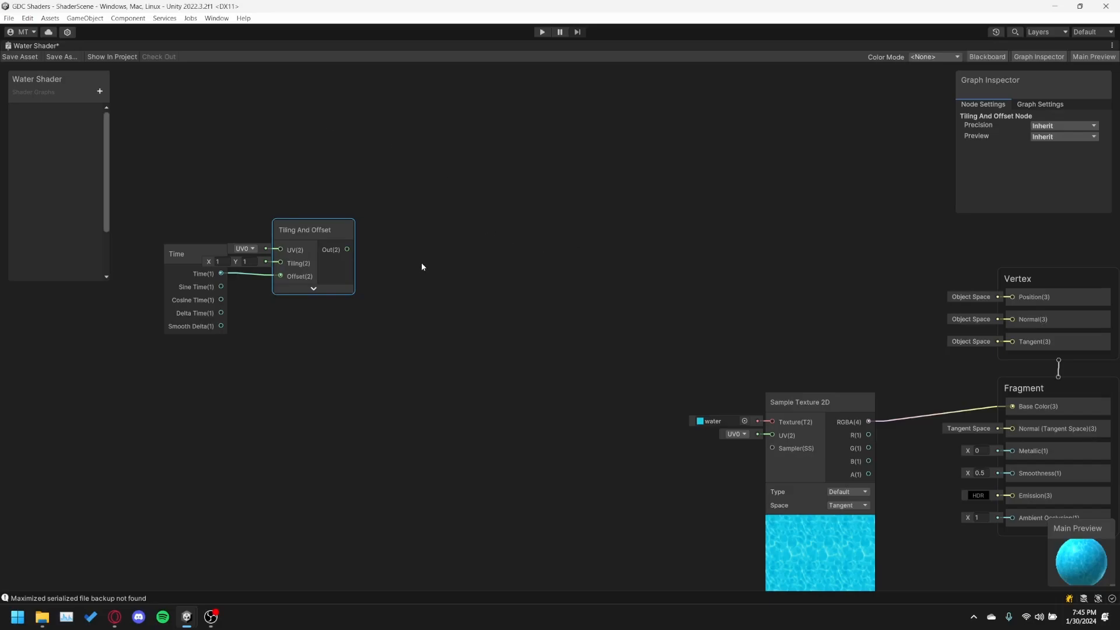
# Add a Simple Noise node and place it directly after the Tiling And Offset node.
pyautogui.click(408, 255)
pyautogui.rightClick(382, 251)
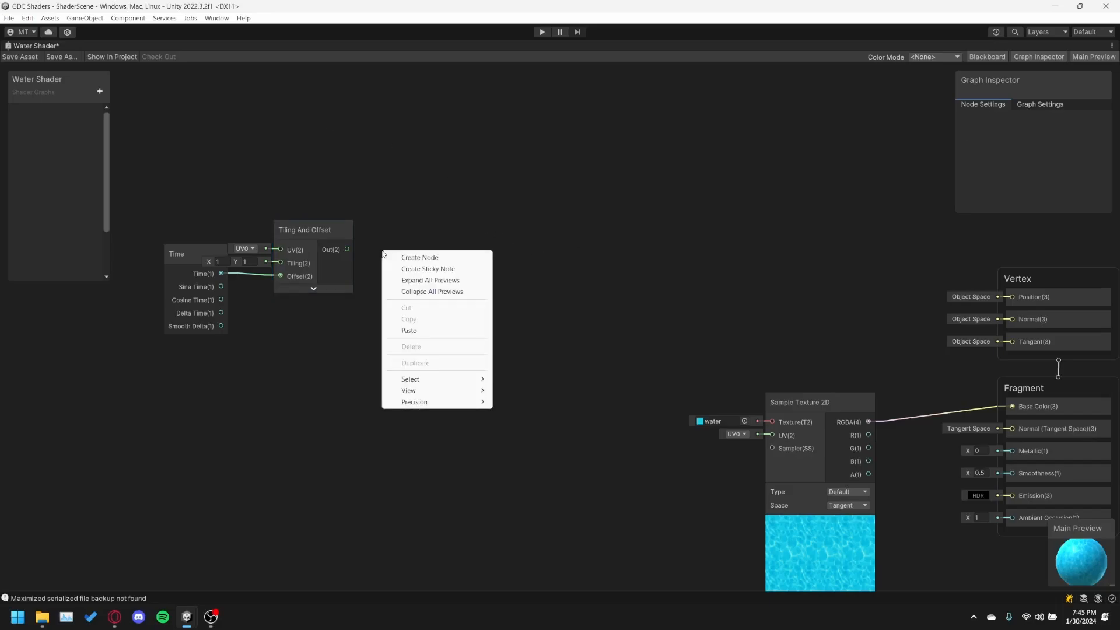
pyautogui.click(422, 259)
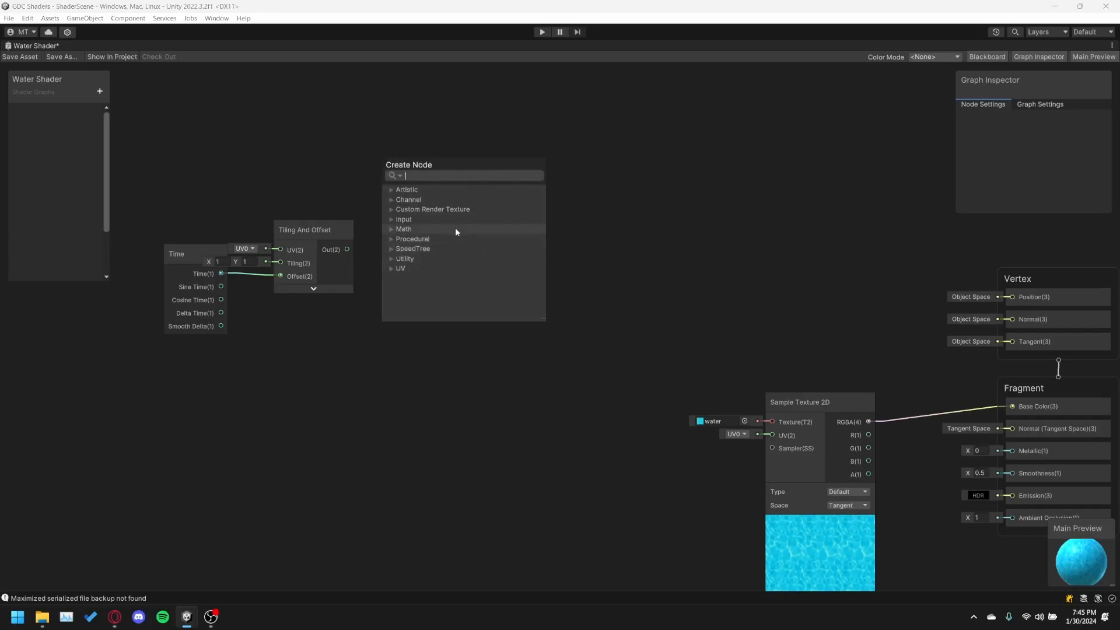
pyautogui.write('simpl')
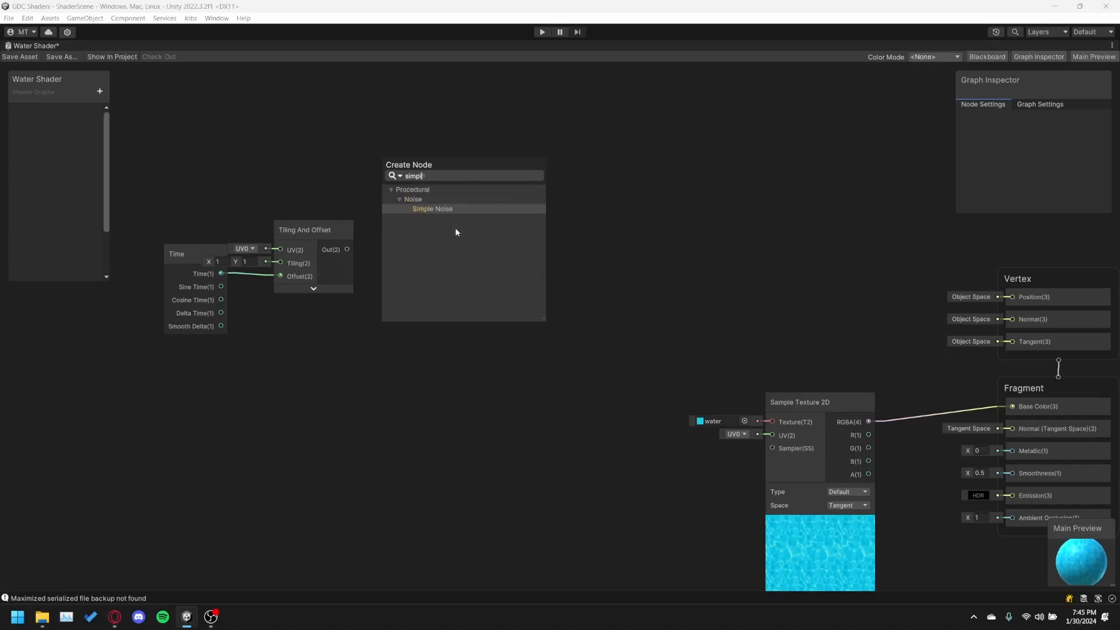
pyautogui.press('BackSpace')
pyautogui.press('BackSpace')
pyautogui.press('BackSpace')
pyautogui.write('noise')
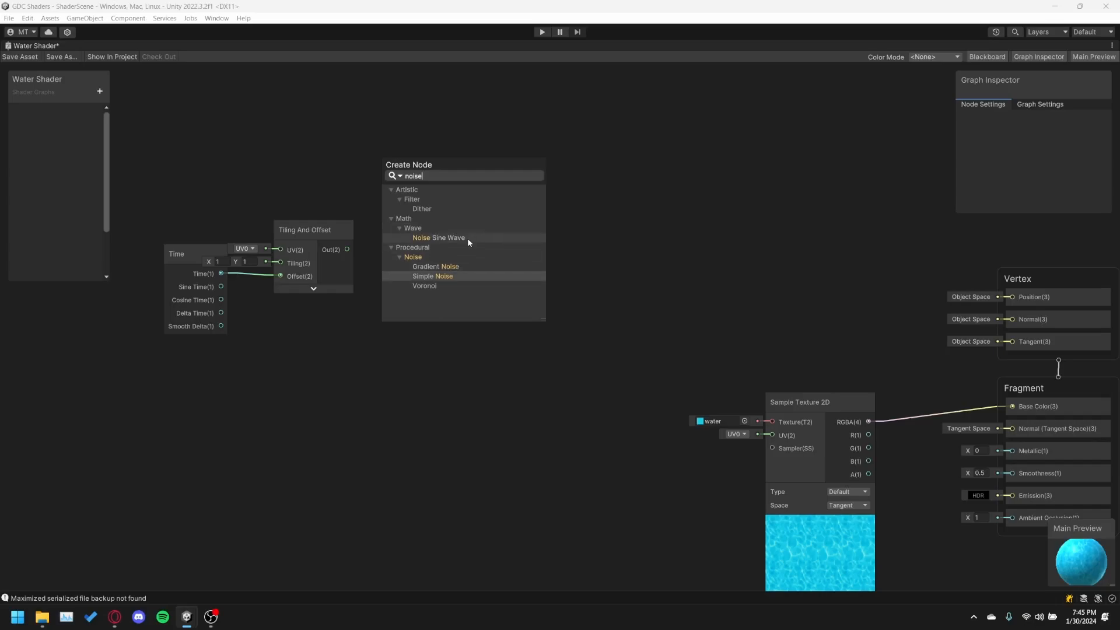
pyautogui.doubleClick(443, 276)
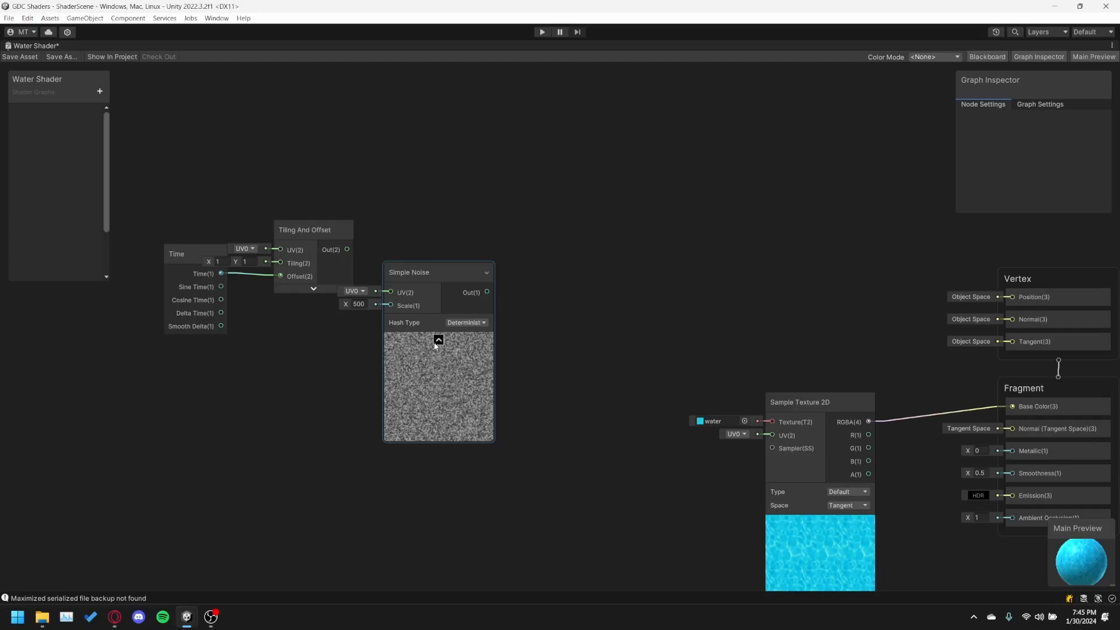
pyautogui.moveTo(425, 272); pyautogui.dragTo(430, 228)
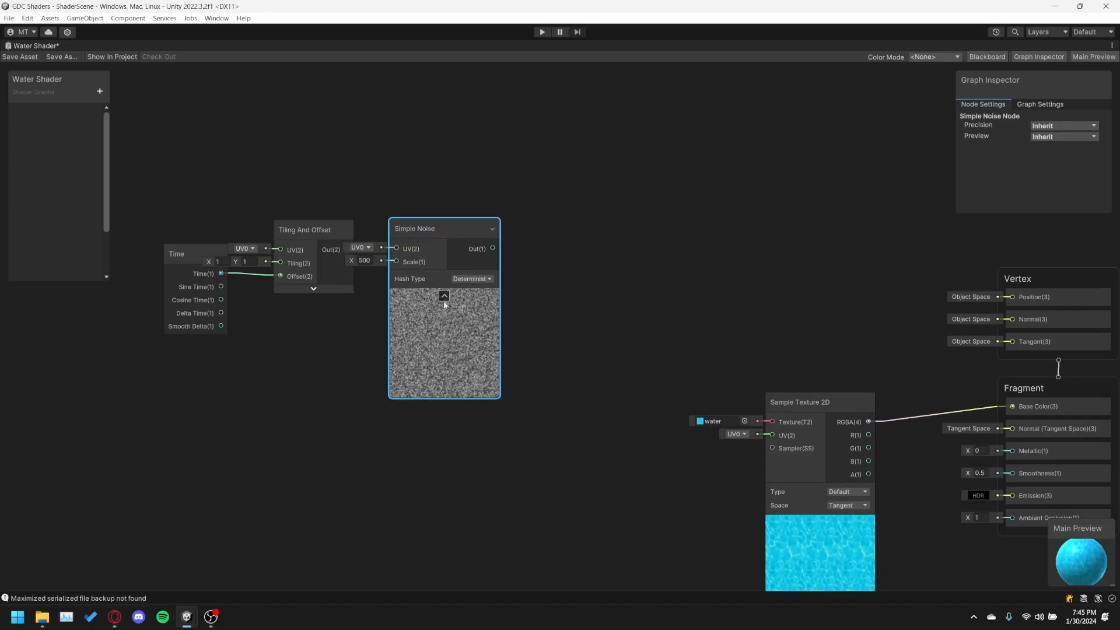
# Collapse the Simple Noise node's preview and connect the Tiling And Offset node's output to its UV input.
pyautogui.click(444, 296)
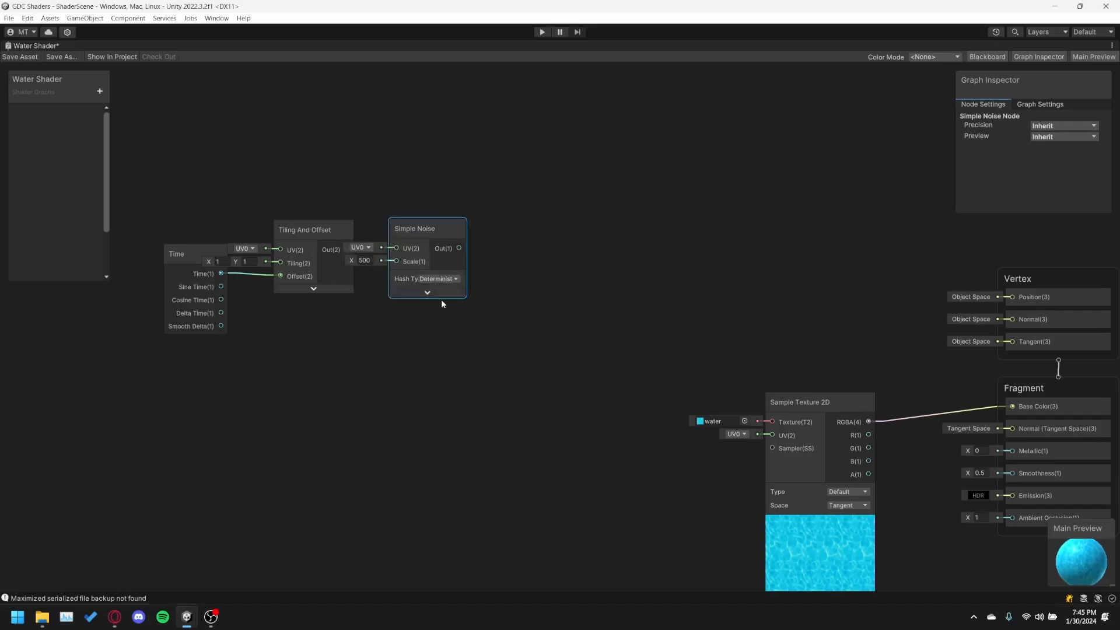
pyautogui.moveTo(422, 243); pyautogui.dragTo(431, 244)
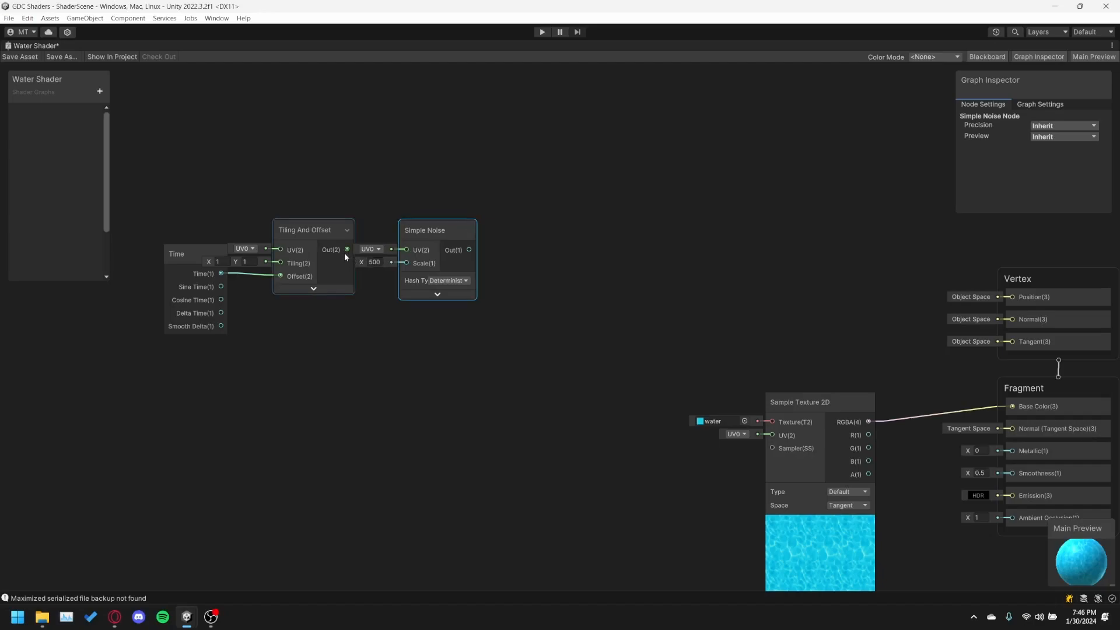
pyautogui.moveTo(346, 250); pyautogui.dragTo(449, 227)
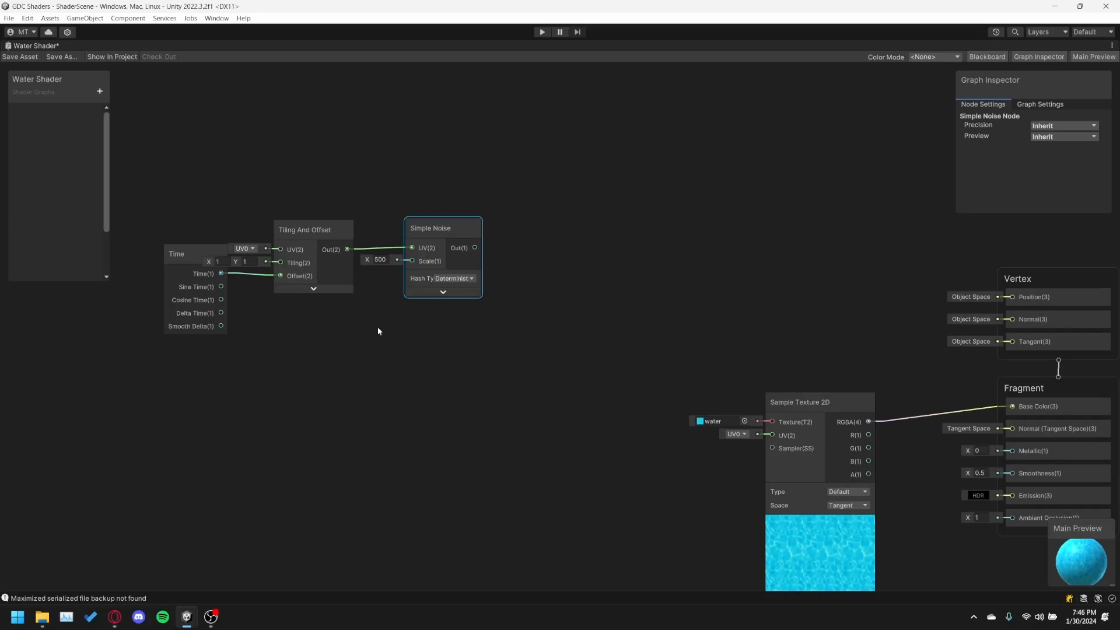
pyautogui.write('.')
pyautogui.click(496, 254)
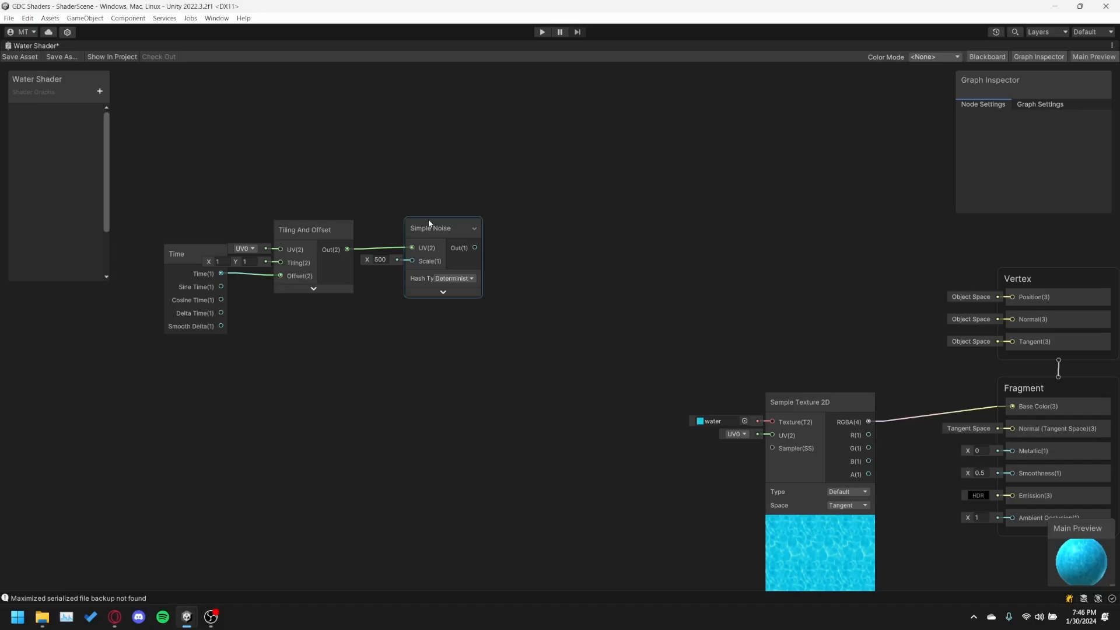
# Add a Normal Vector node, collapse its preview and place it just above the Simple Noise node.
pyautogui.rightClick(407, 155)
pyautogui.click(462, 164)
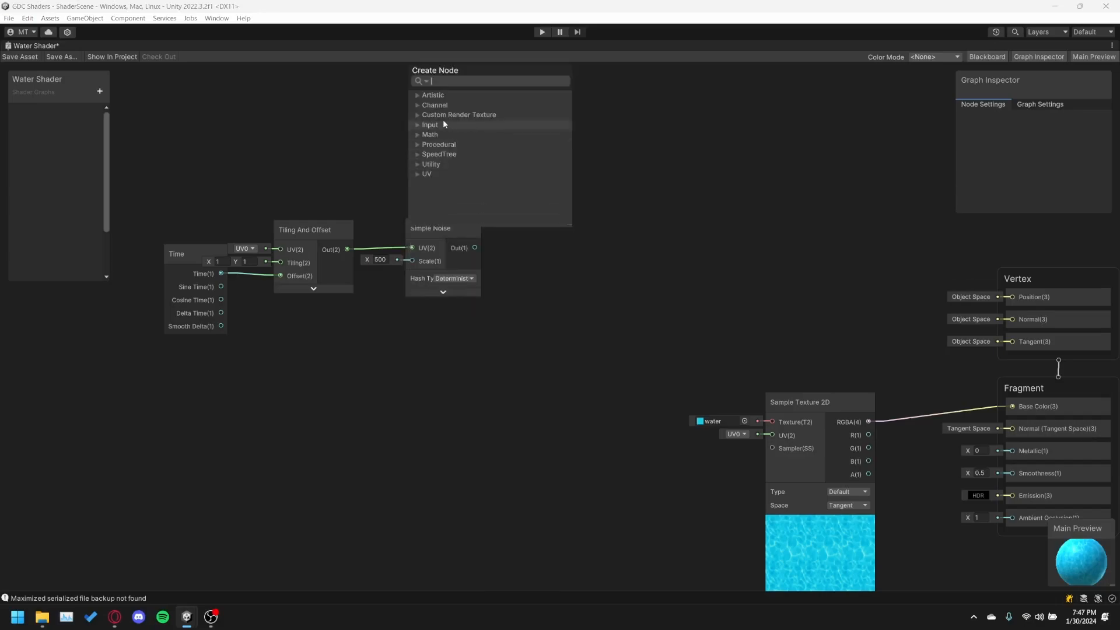
pyautogui.write('normal vector')
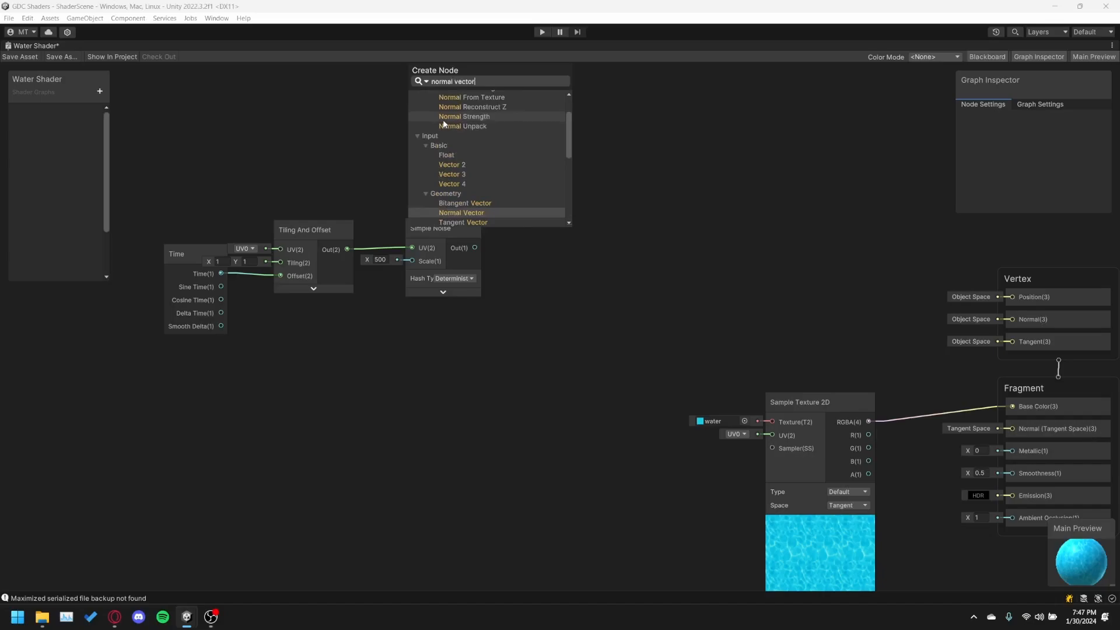
pyautogui.doubleClick(460, 213)
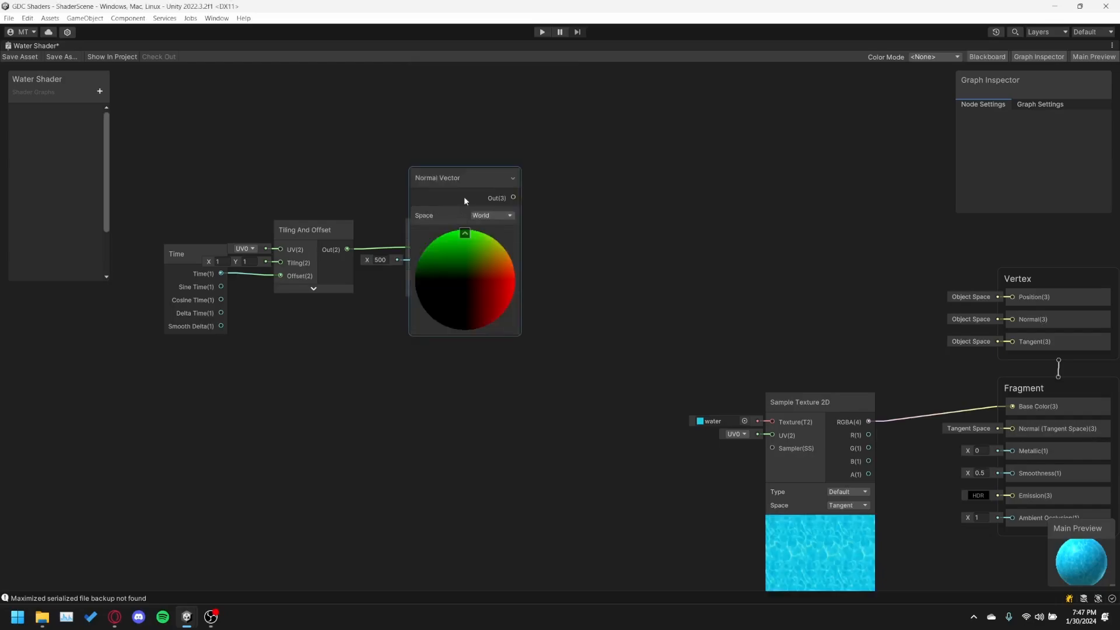
pyautogui.moveTo(443, 177); pyautogui.dragTo(432, 140)
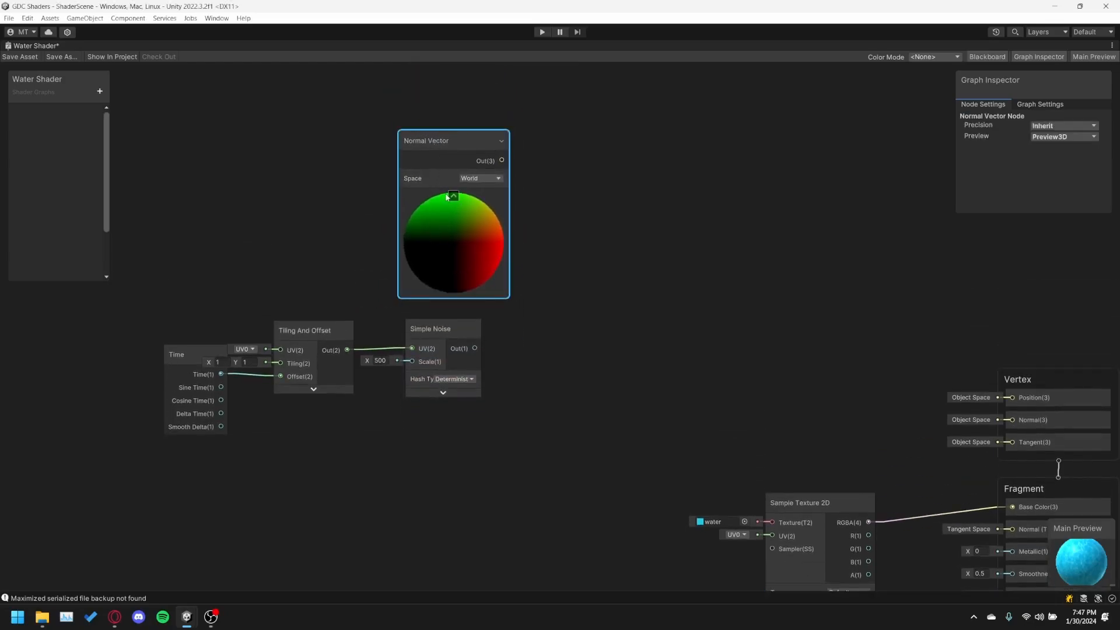
pyautogui.click(453, 196)
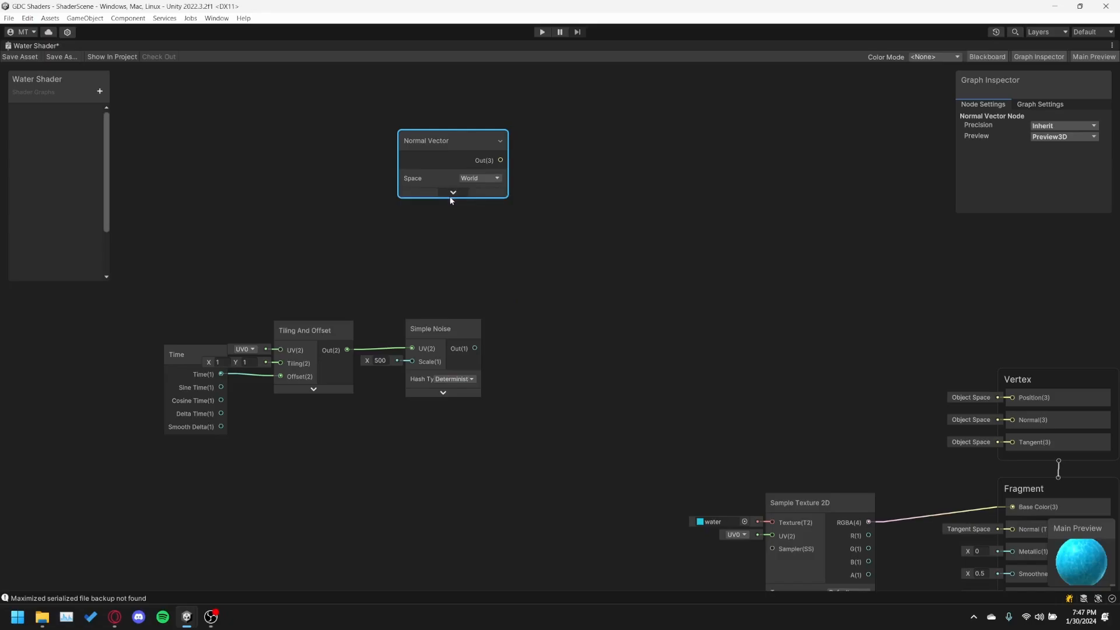
pyautogui.moveTo(438, 150); pyautogui.dragTo(413, 218)
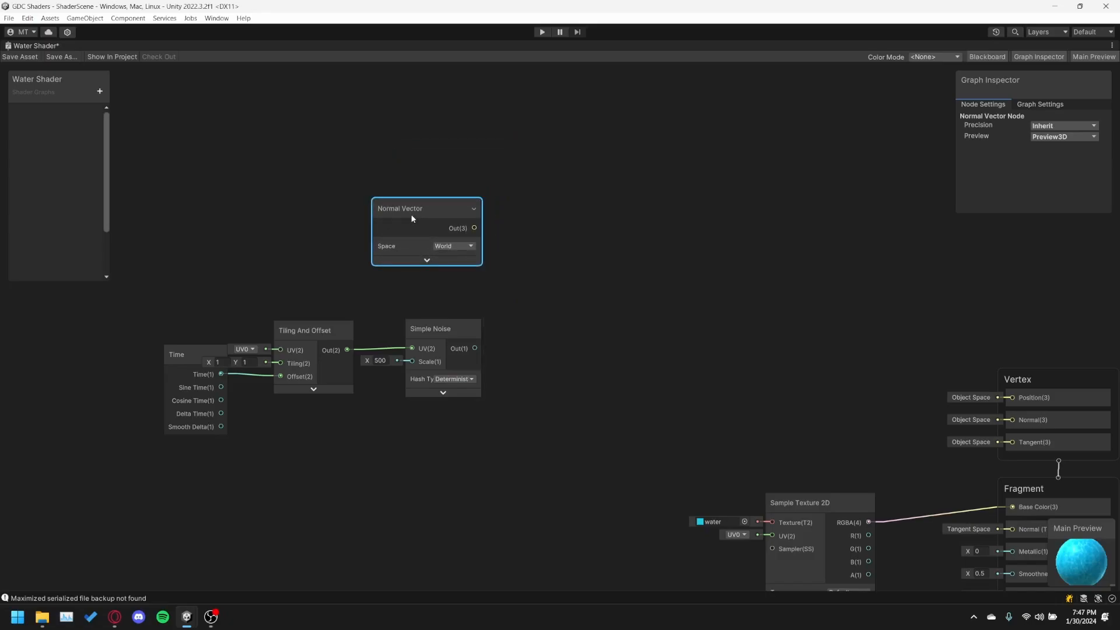
# Set the Normal Vector node's space to Object.
pyautogui.click(443, 247)
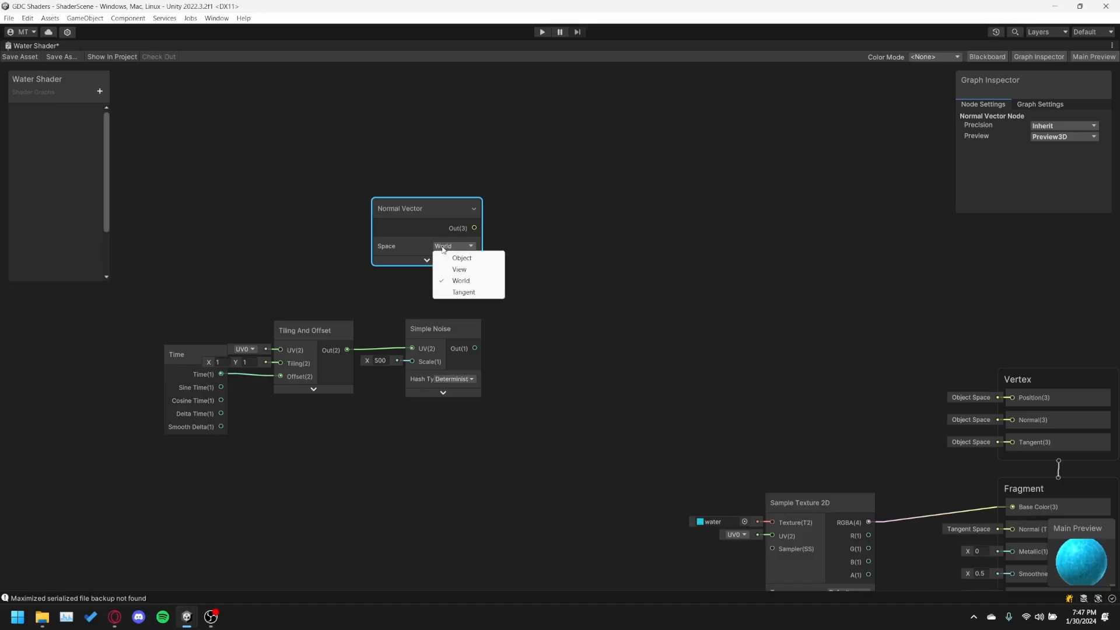
pyautogui.click(460, 259)
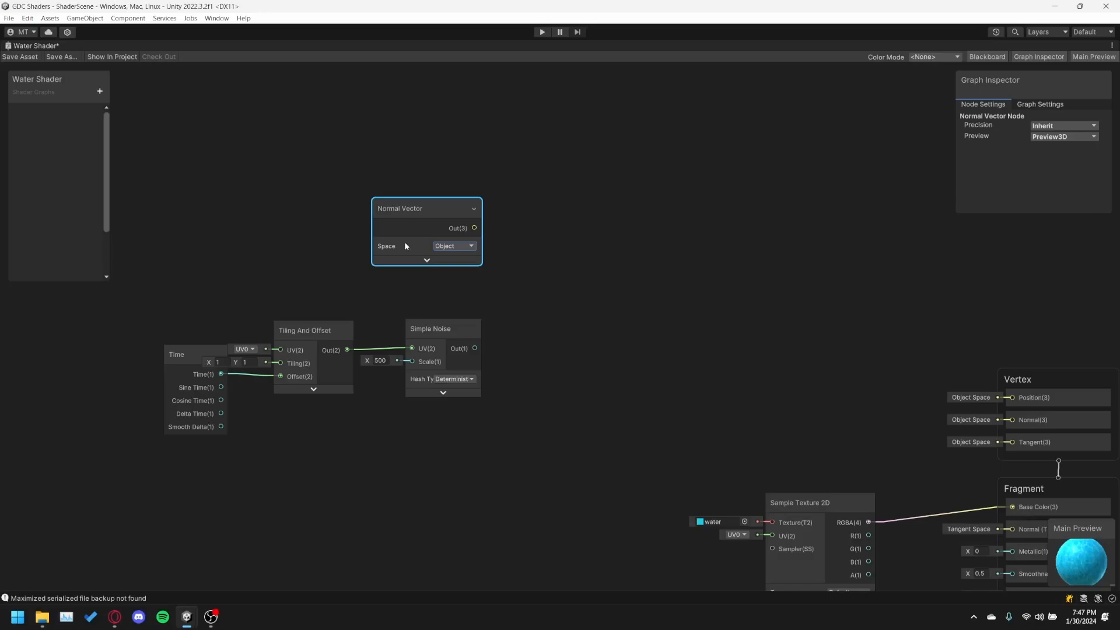
pyautogui.click(455, 245)
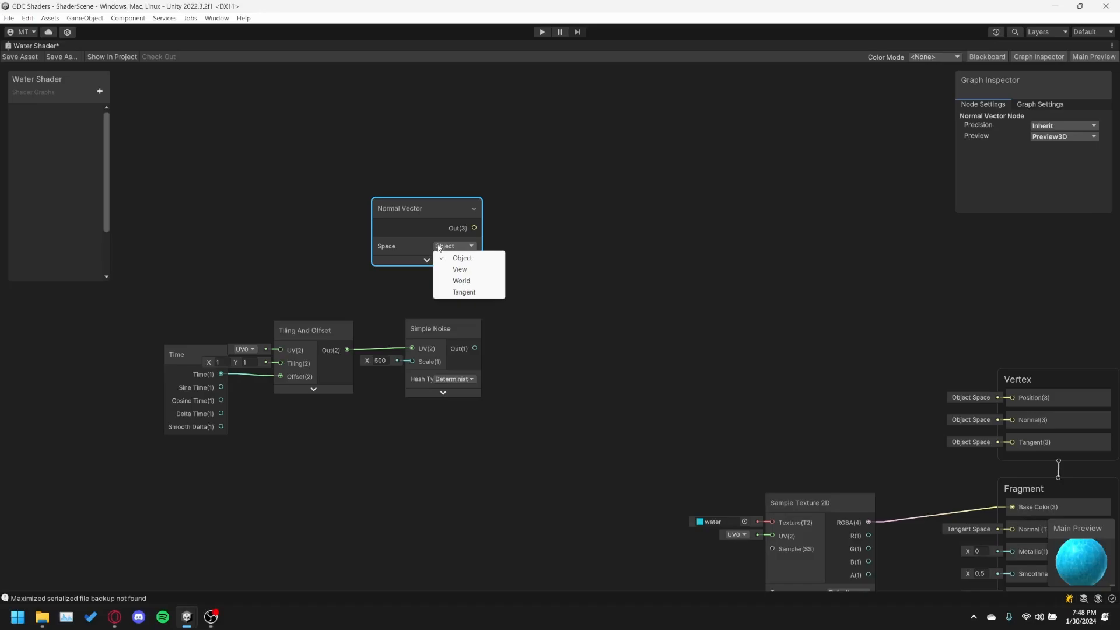
pyautogui.click(442, 262)
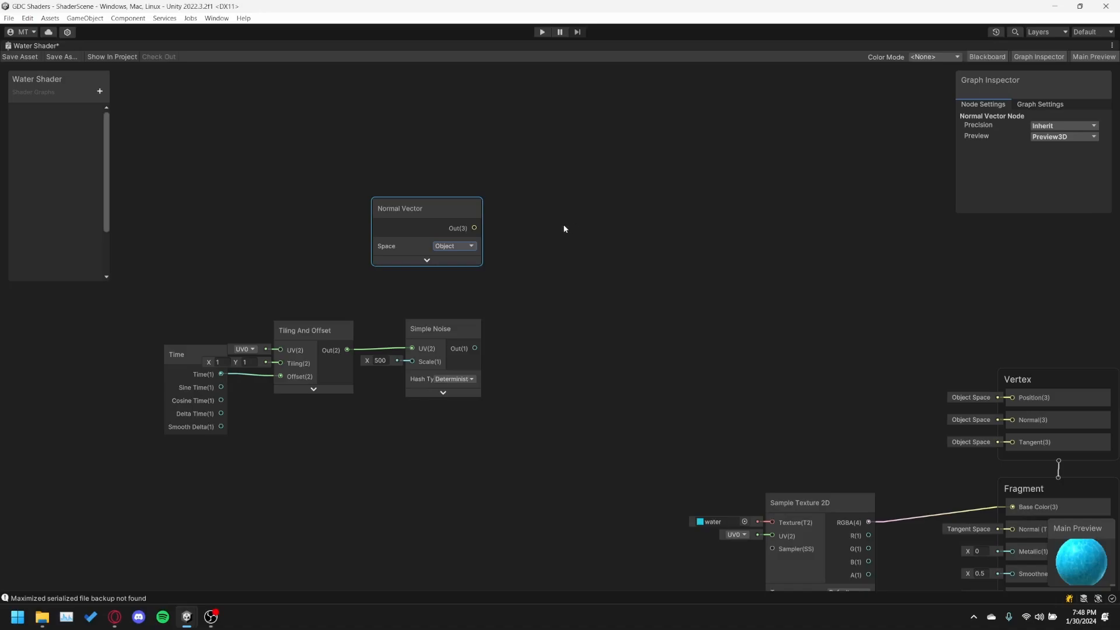
# Add a Multiply node, collapse its preview and place it after the Normal Vector and Simple Noise nodes.
pyautogui.rightClick(523, 287)
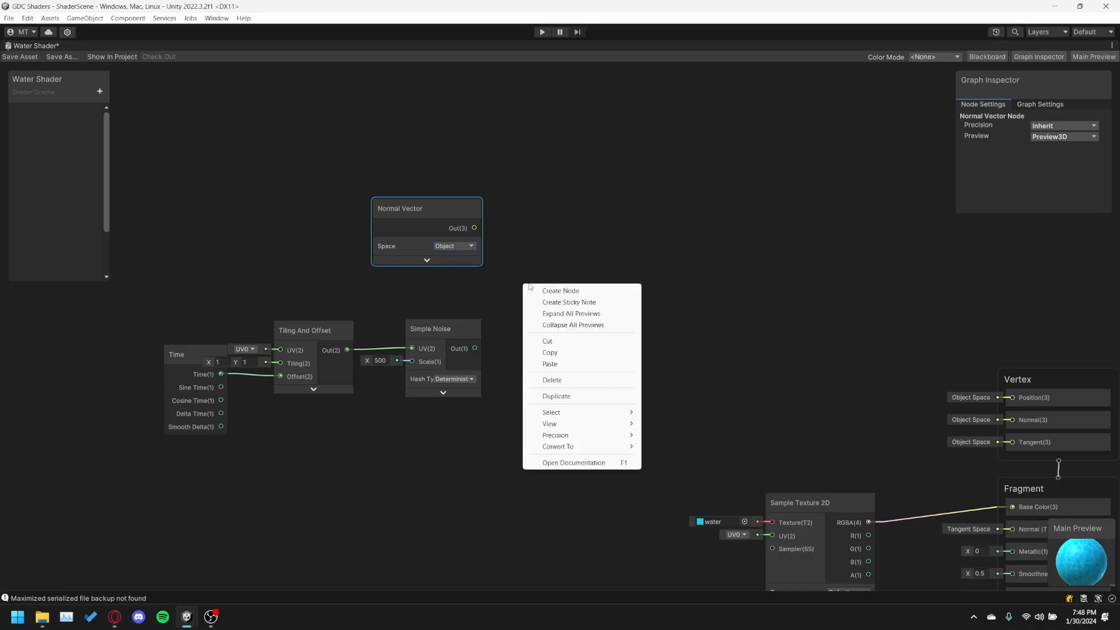
pyautogui.click(535, 293)
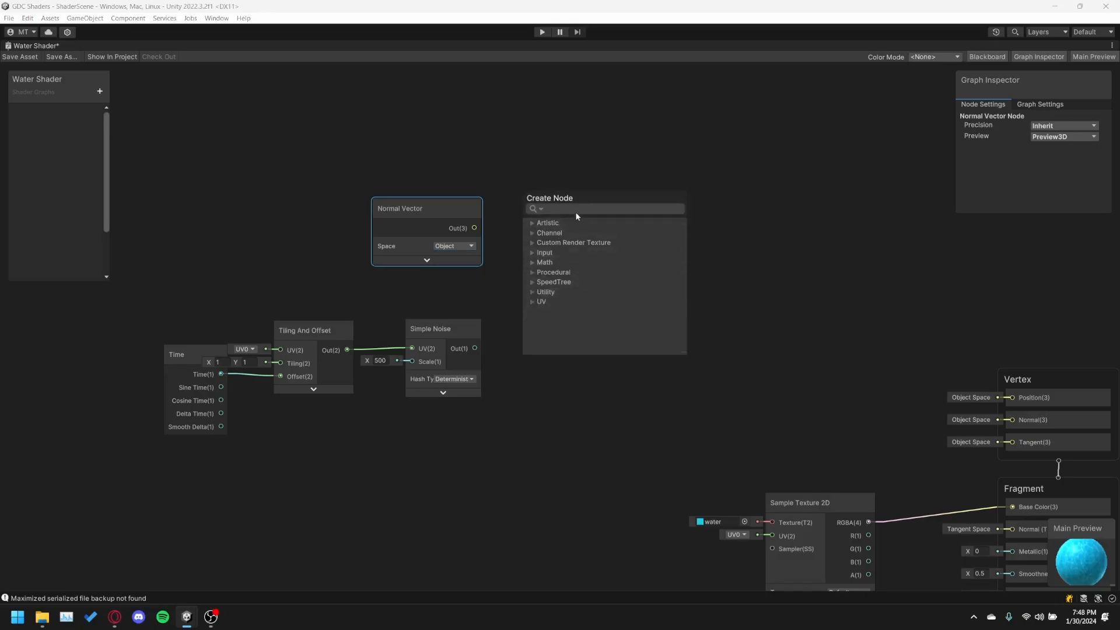
pyautogui.write('multi')
pyautogui.press('Return')
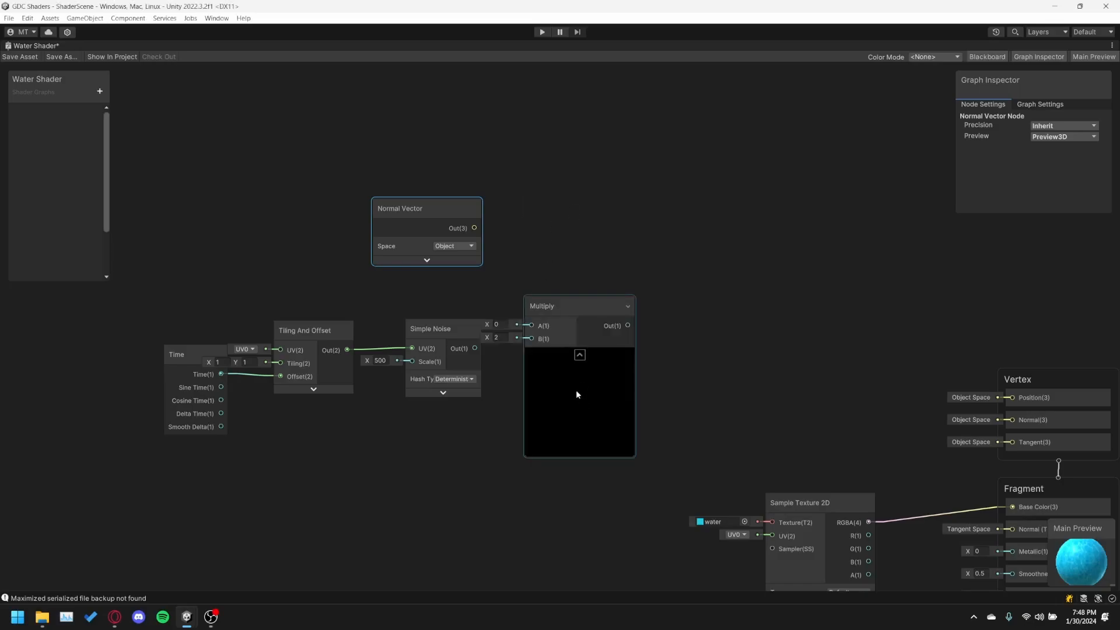
pyautogui.click(579, 355)
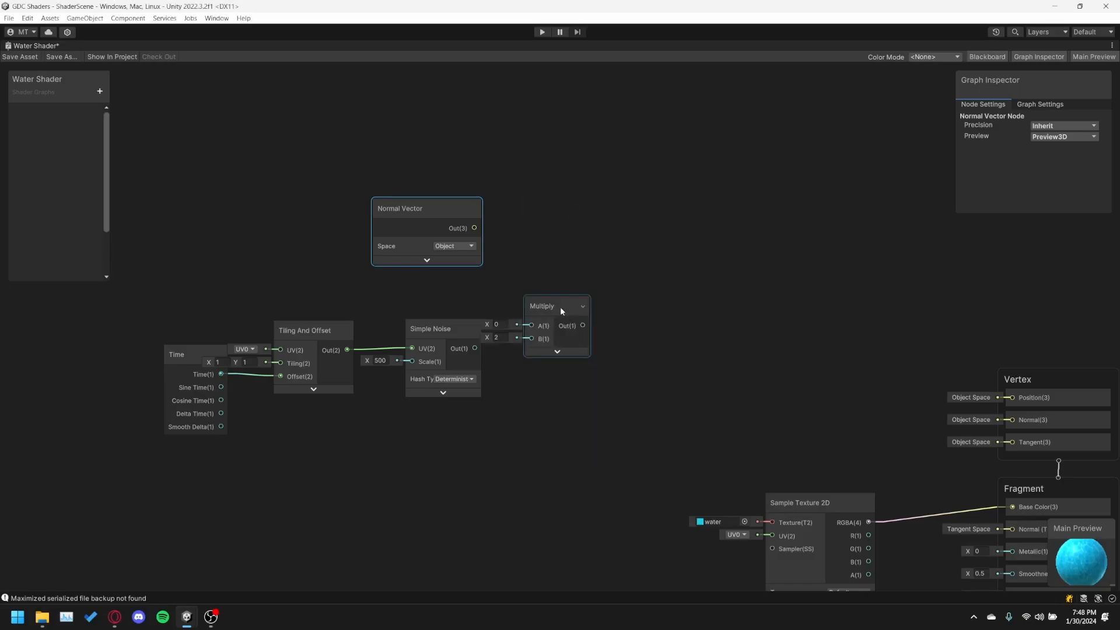
pyautogui.moveTo(560, 307); pyautogui.dragTo(589, 288)
# Connect the Normal Vector output to Multiply's A input and the Simple Noise output to B, and move Multiply closer to both nodes.
pyautogui.moveTo(474, 230); pyautogui.dragTo(572, 314)
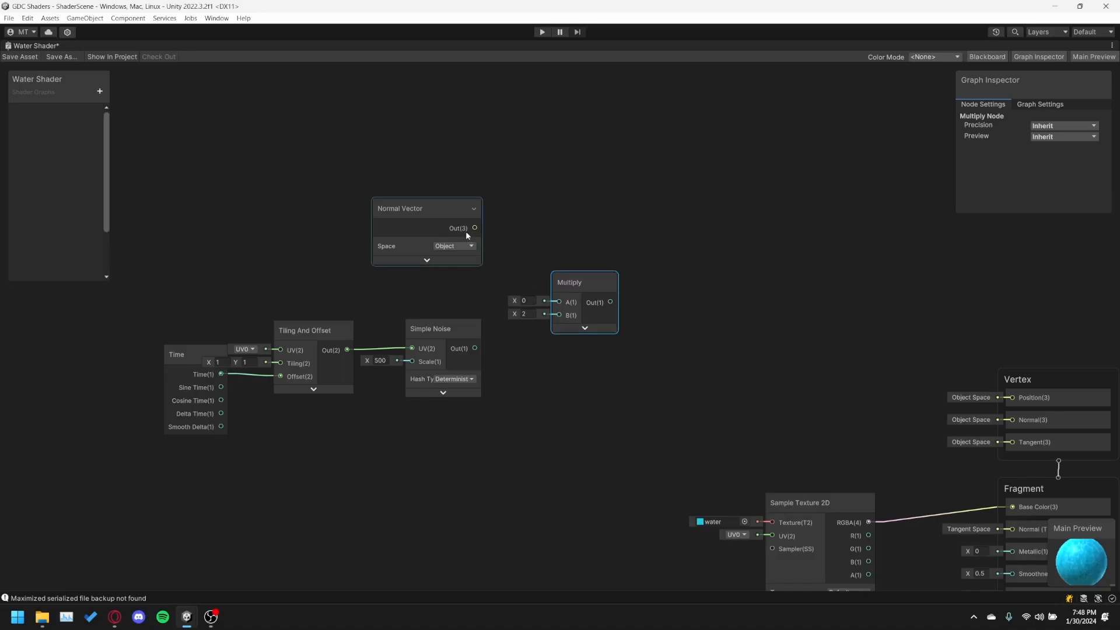
pyautogui.moveTo(466, 230); pyautogui.dragTo(559, 302)
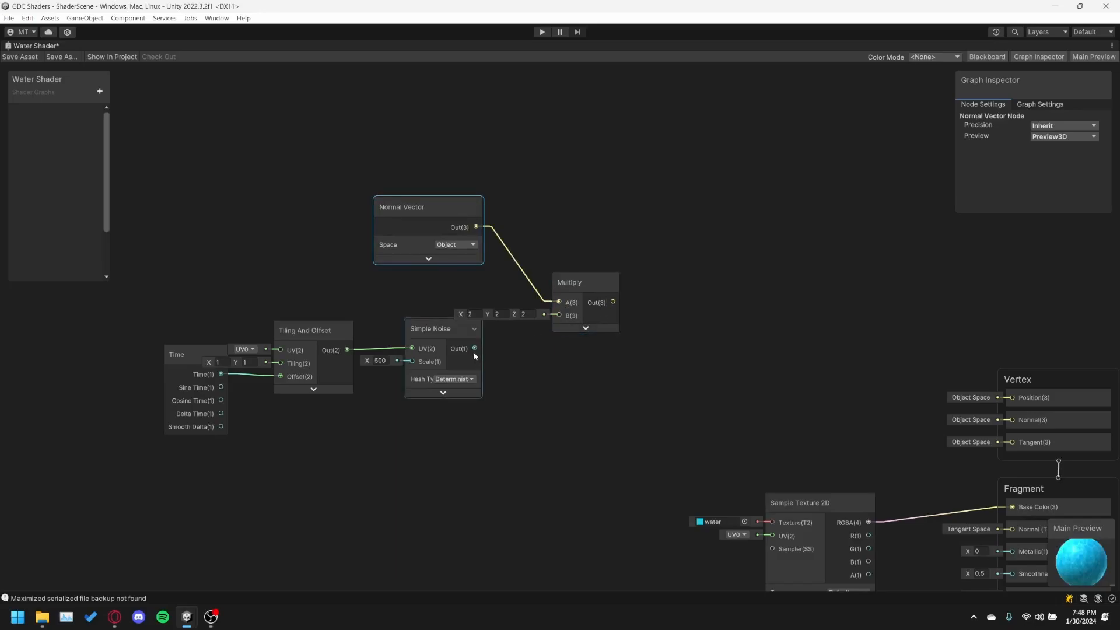
pyautogui.moveTo(475, 349); pyautogui.dragTo(561, 318)
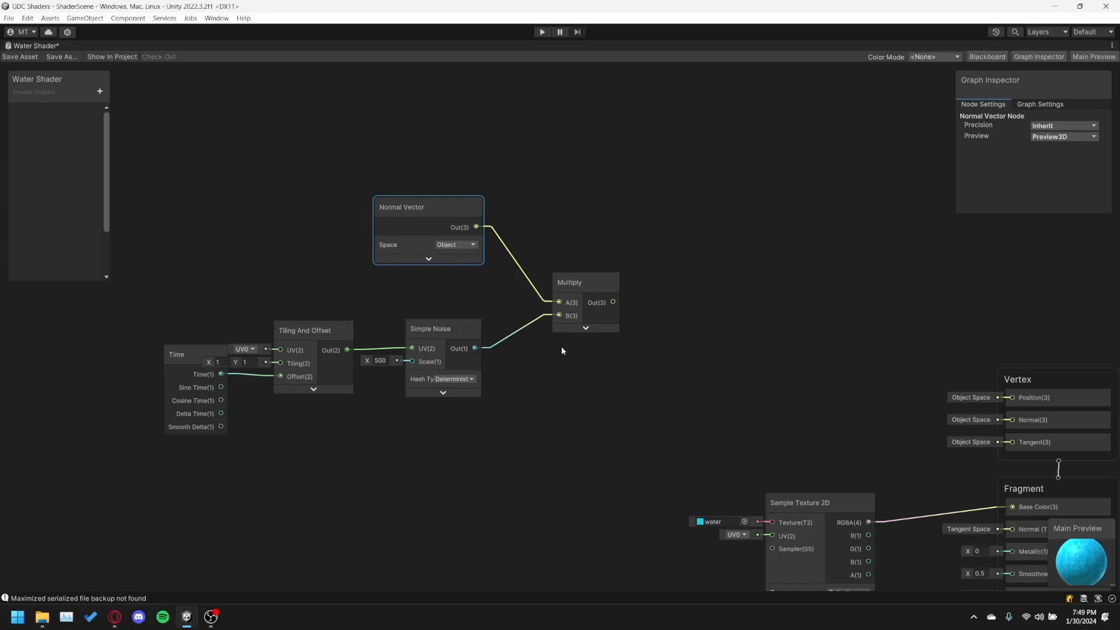
pyautogui.moveTo(578, 281); pyautogui.dragTo(531, 274)
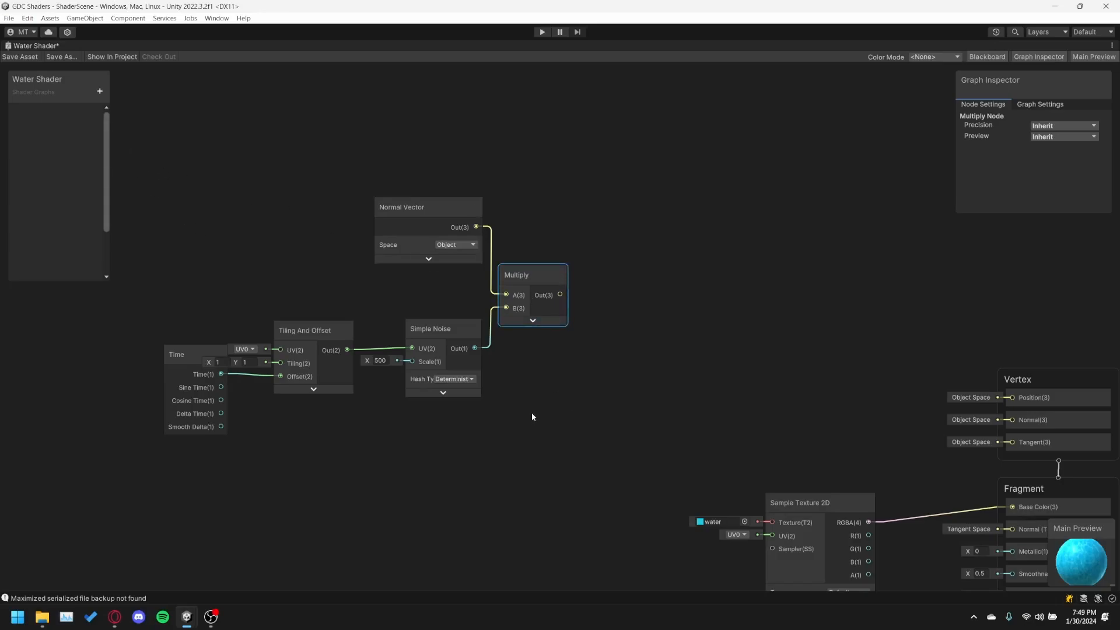
# Add a Position node, collapse its preview and place it below the Simple Noise node.
pyautogui.rightClick(493, 440)
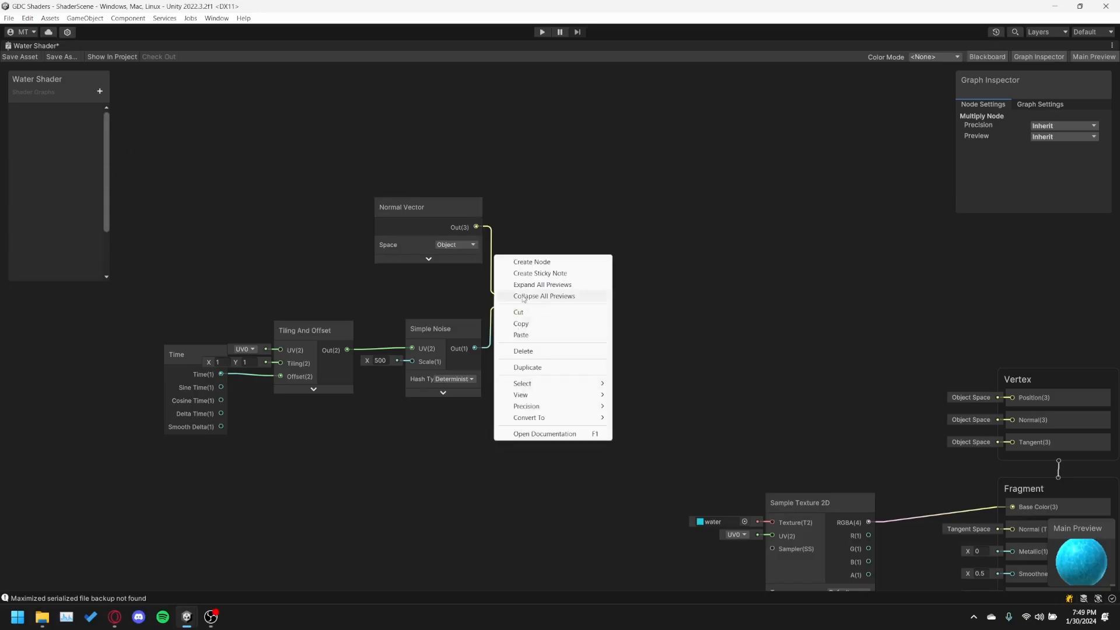
pyautogui.click(521, 266)
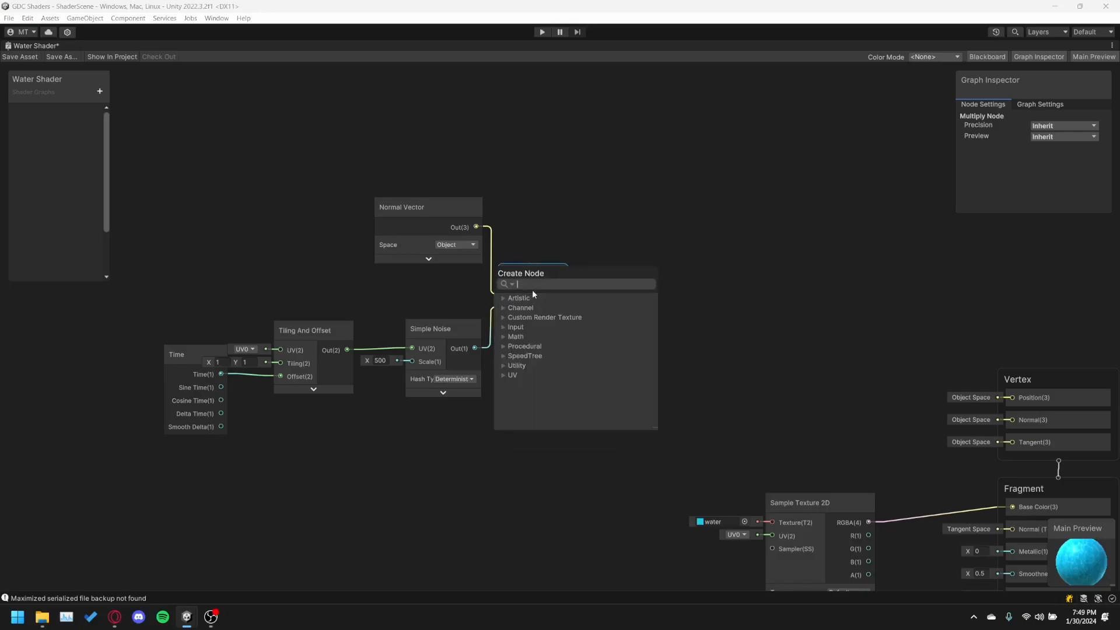
pyautogui.write('posi')
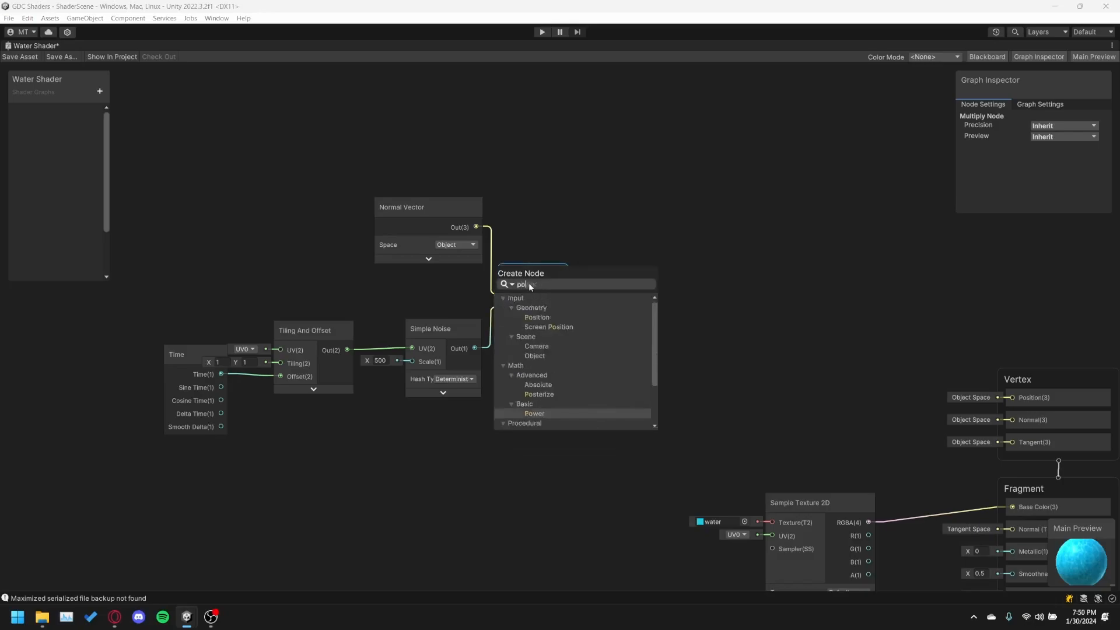
pyautogui.write('tion')
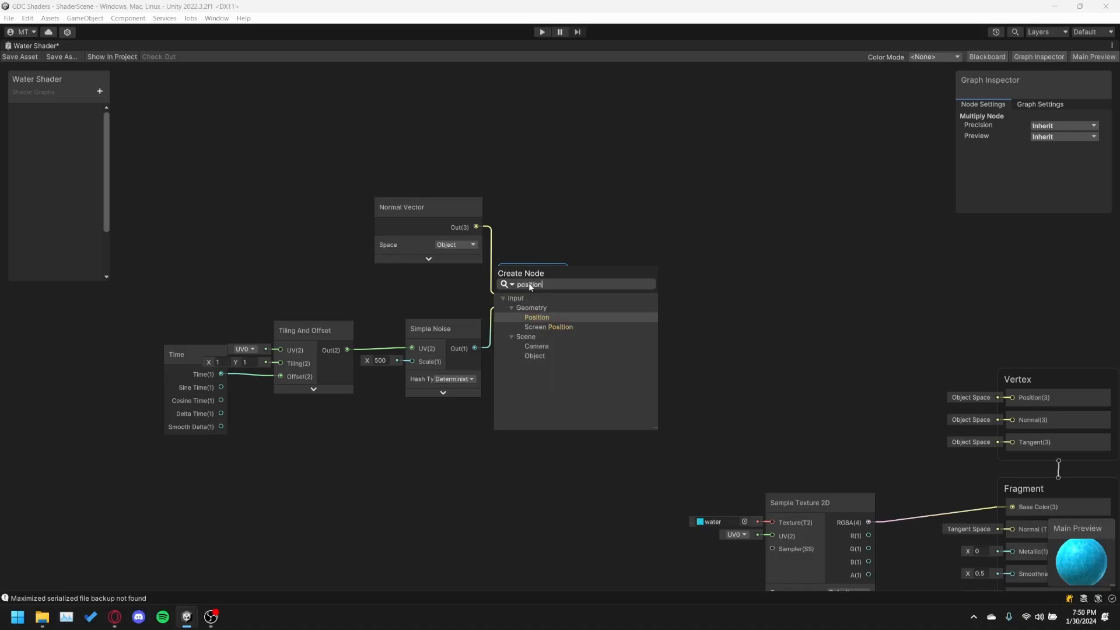
pyautogui.press('Return')
pyautogui.click(537, 478)
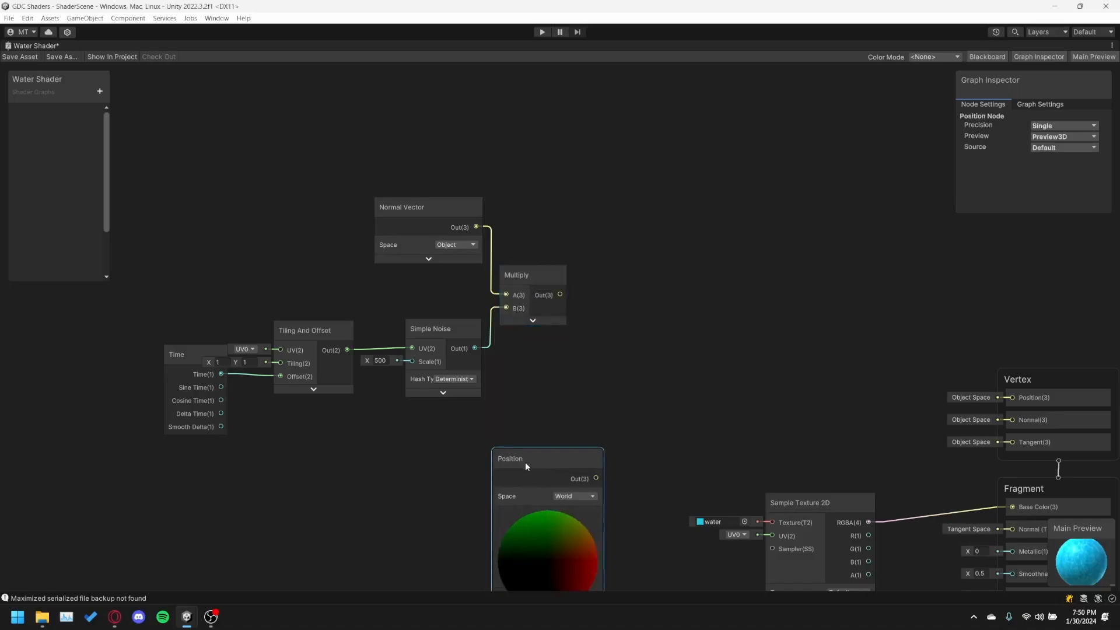
pyautogui.moveTo(531, 473); pyautogui.dragTo(519, 428)
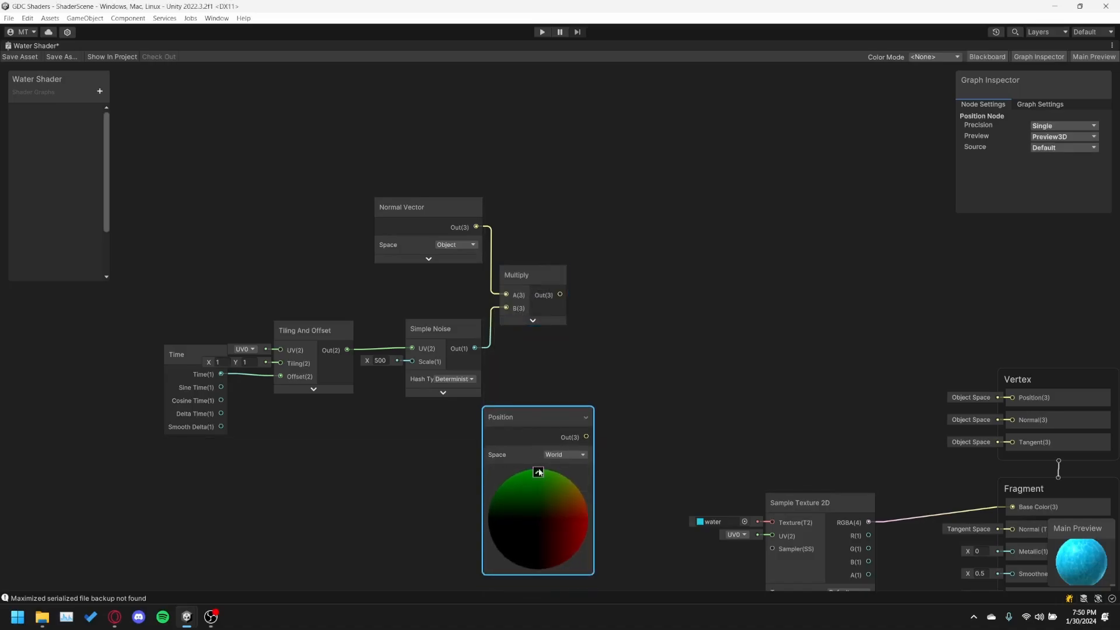
pyautogui.click(537, 472)
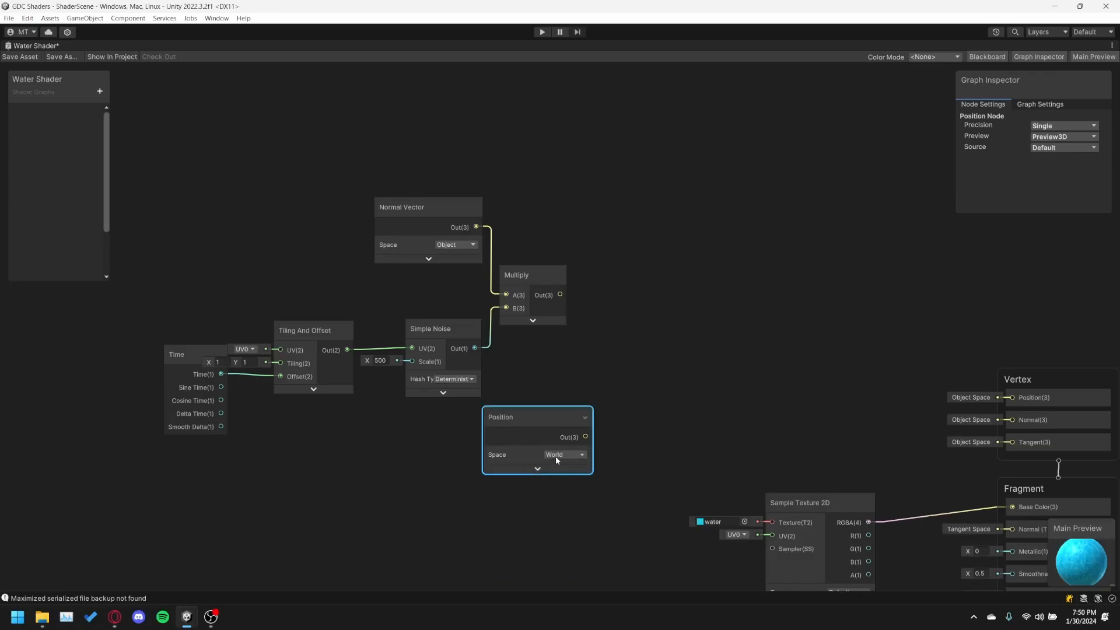
# Set the Position node's space to Object and shift the node slightly closer to Simple Noise.
pyautogui.click(556, 456)
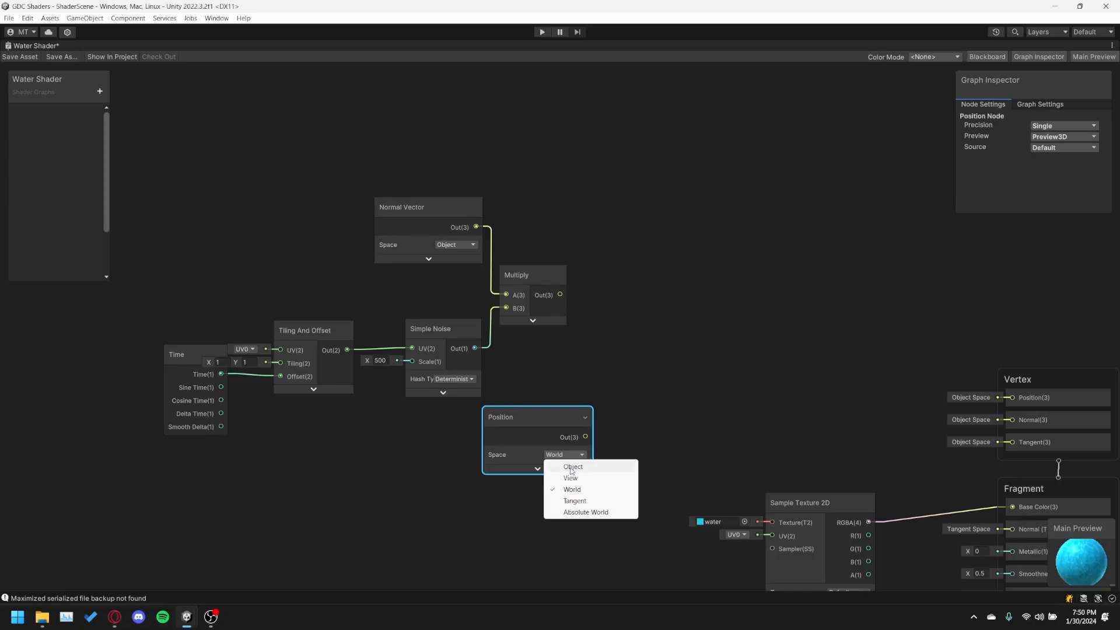
pyautogui.click(572, 467)
pyautogui.moveTo(525, 427); pyautogui.dragTo(510, 419)
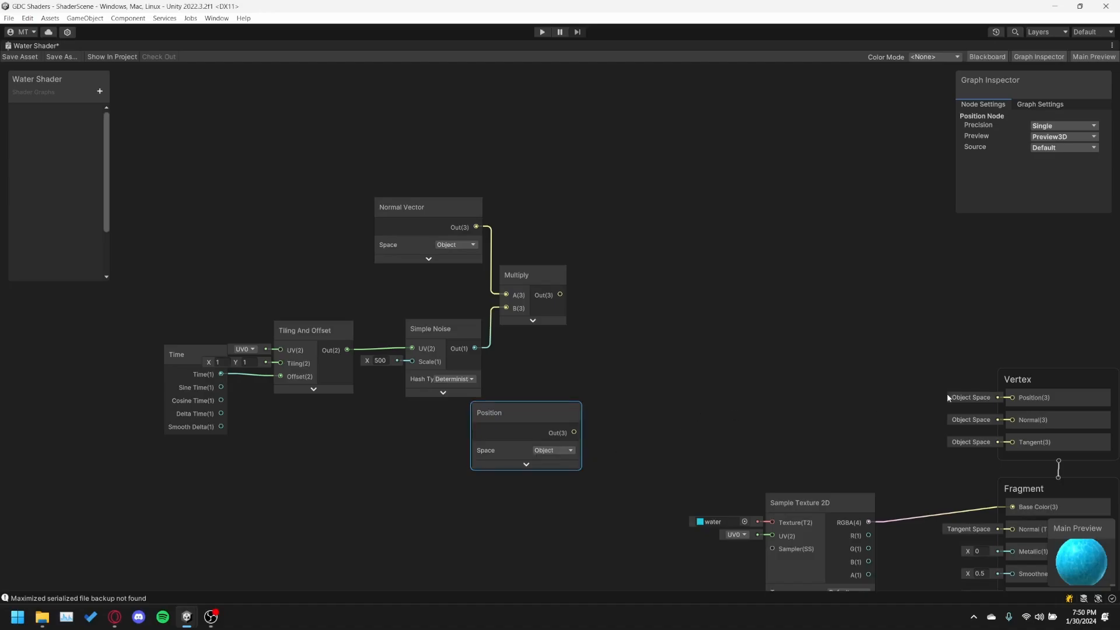
# Create an Add node, collapse its preview and place it after the Multiply and Position nodes.
pyautogui.click(610, 359)
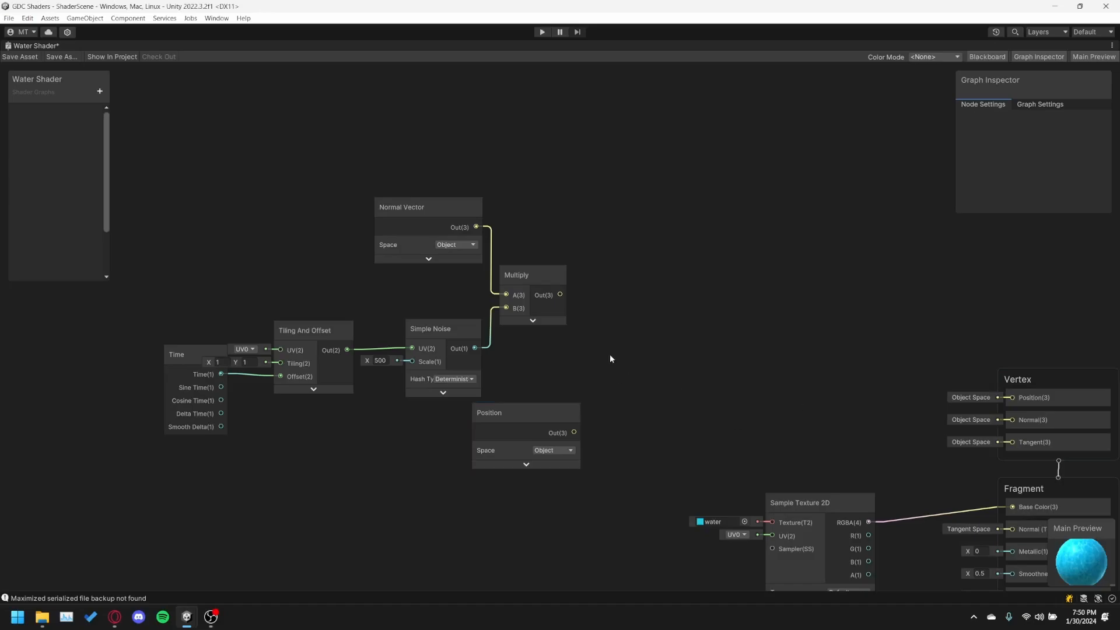
pyautogui.rightClick(611, 355)
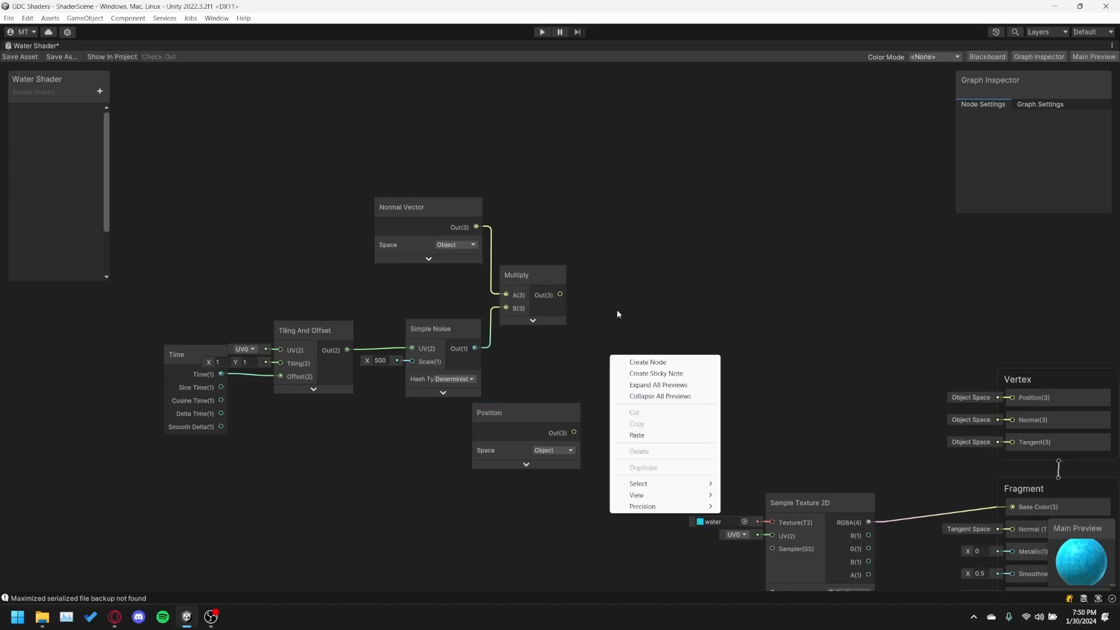
pyautogui.click(646, 362)
pyautogui.write('add')
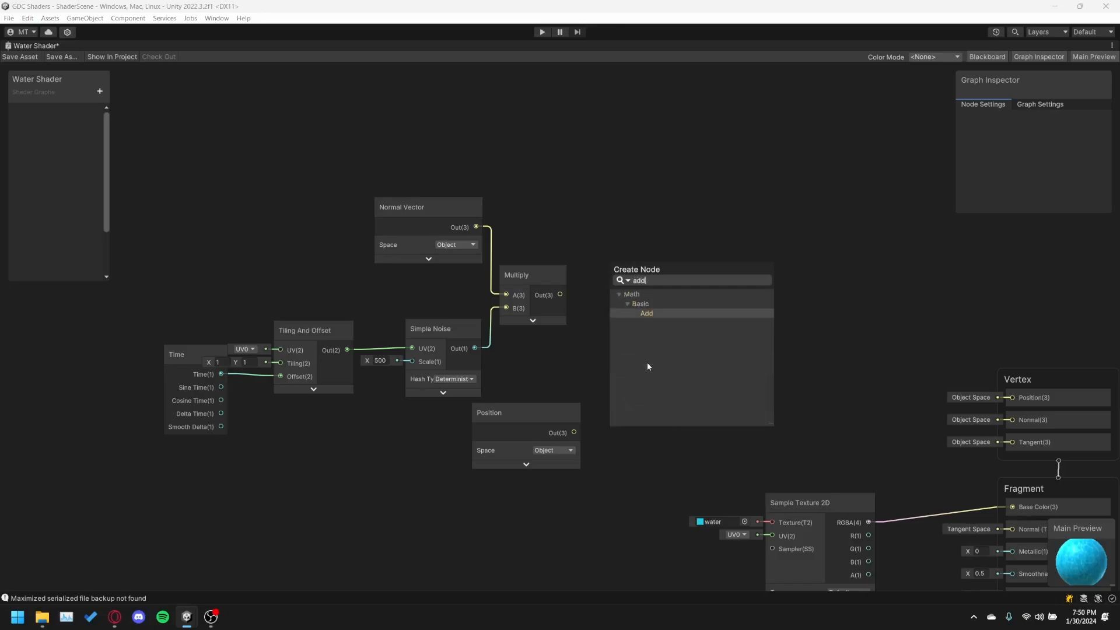
pyautogui.press('Return')
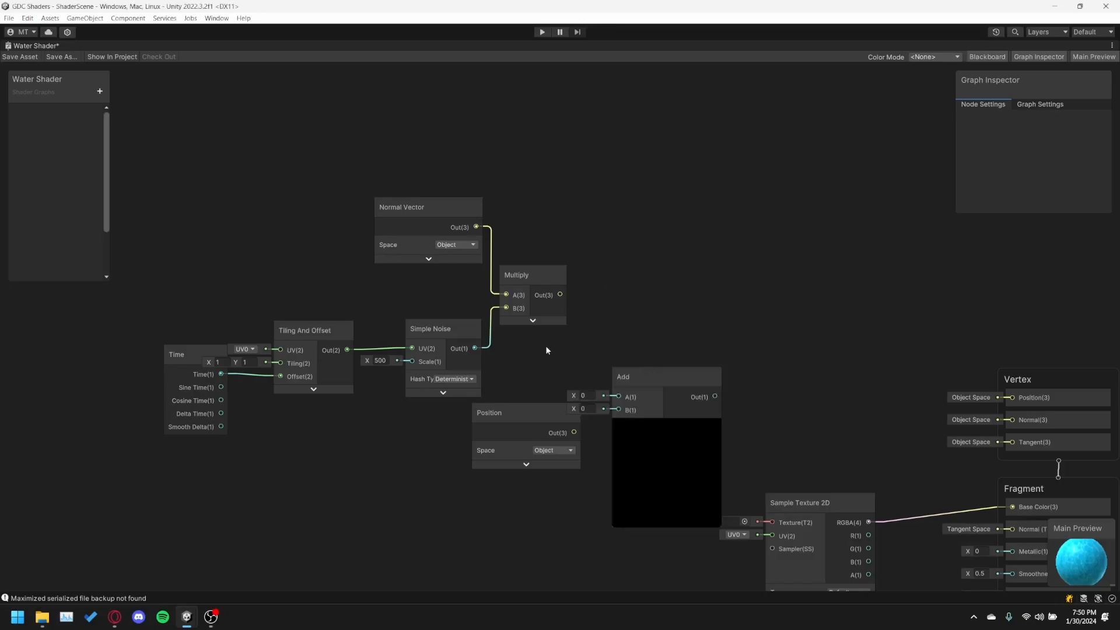
pyautogui.click(665, 426)
pyautogui.moveTo(640, 380); pyautogui.dragTo(650, 337)
# Connect Multiply's output to Add's A input and Position's output to B, and arrange the Add and Position nodes closer together.
pyautogui.moveTo(560, 295); pyautogui.dragTo(629, 352)
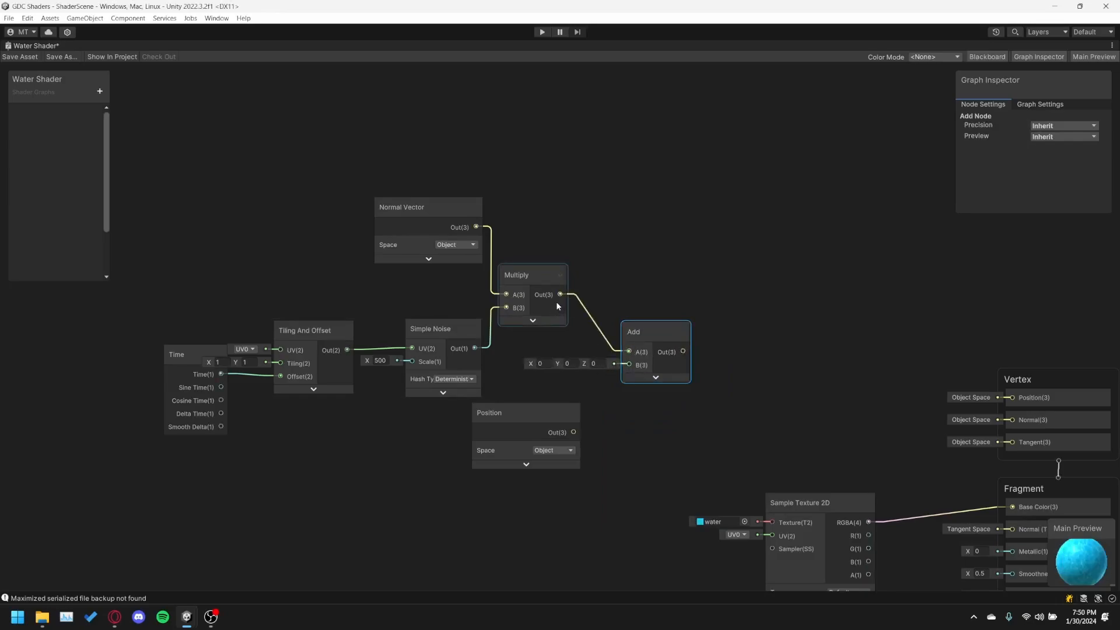
pyautogui.moveTo(573, 432); pyautogui.dragTo(608, 341)
pyautogui.moveTo(533, 407); pyautogui.dragTo(528, 407)
pyautogui.moveTo(615, 343); pyautogui.dragTo(610, 343)
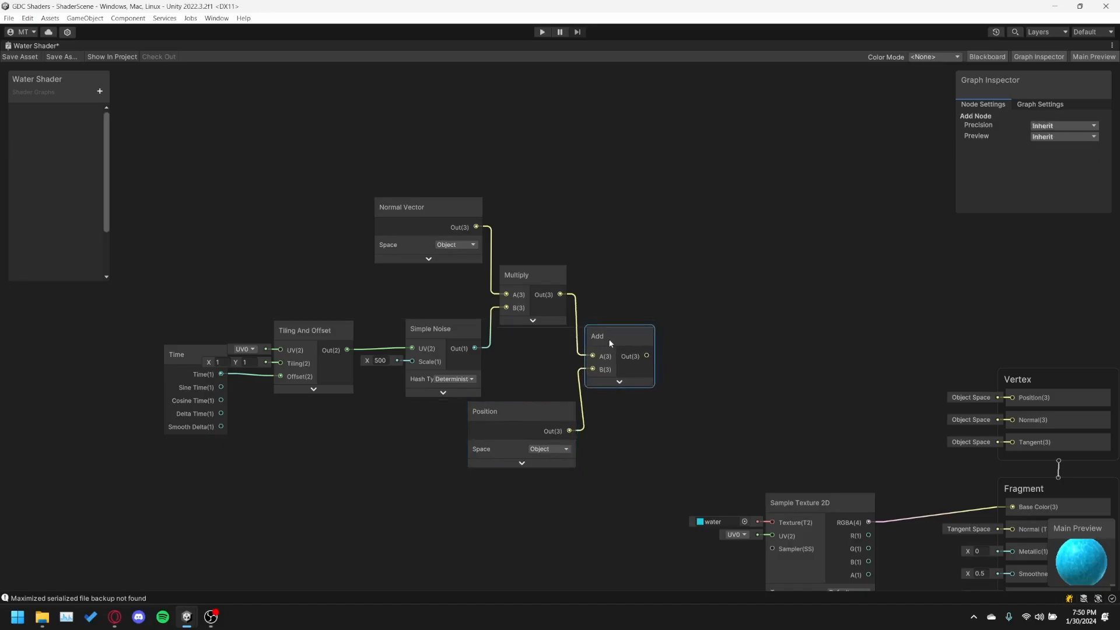
pyautogui.moveTo(527, 412); pyautogui.dragTo(520, 405)
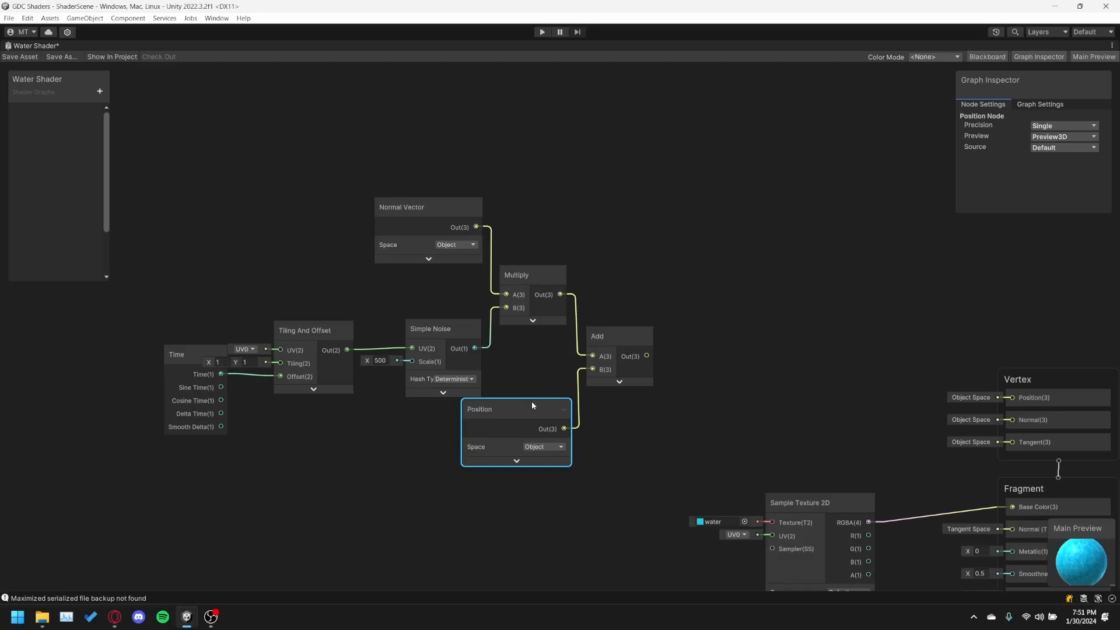
# Connect the Add node's output to the Position input of the Vertex block.
pyautogui.click(625, 332)
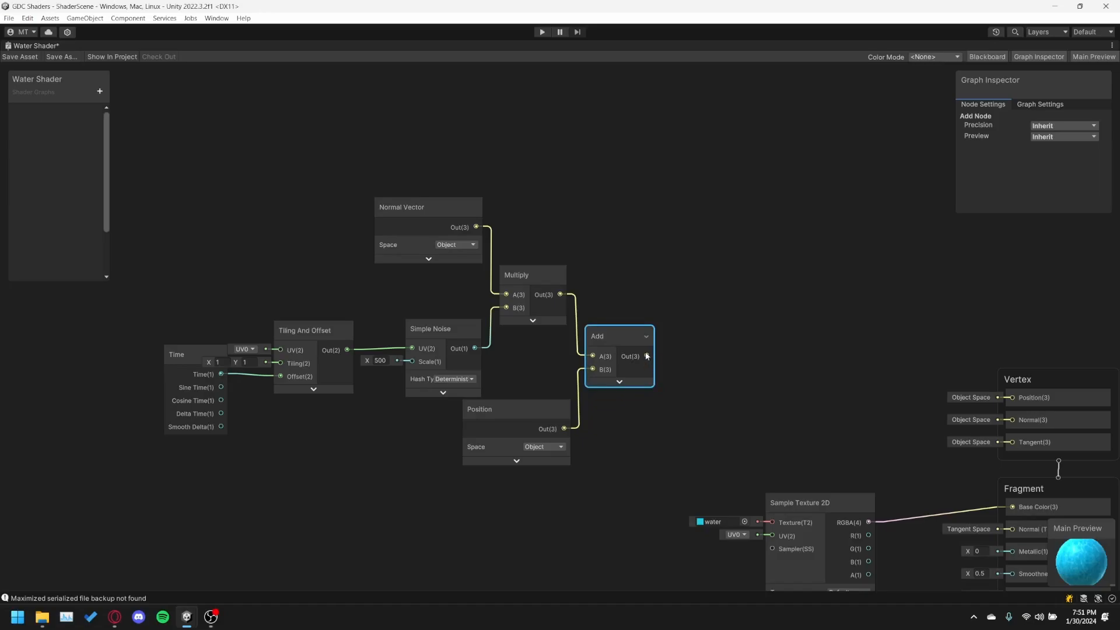
pyautogui.moveTo(646, 357); pyautogui.dragTo(1014, 401)
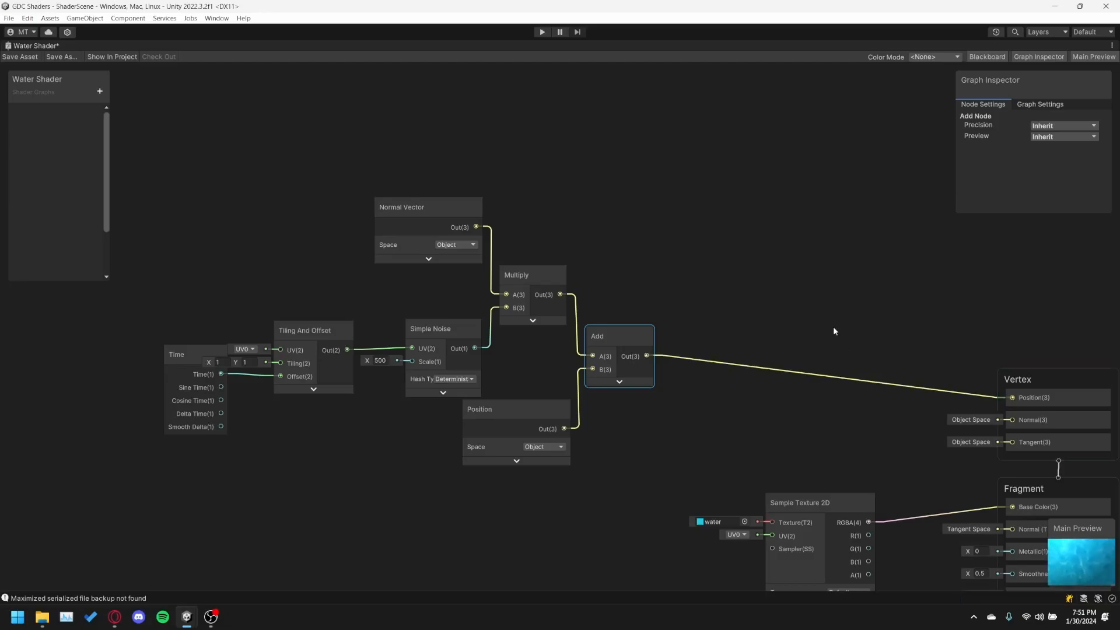
pyautogui.moveTo(1069, 542)
pyautogui.mouseDown()
pyautogui.moveTo(1004, 490)
pyautogui.moveTo(1066, 547)
pyautogui.mouseUp()
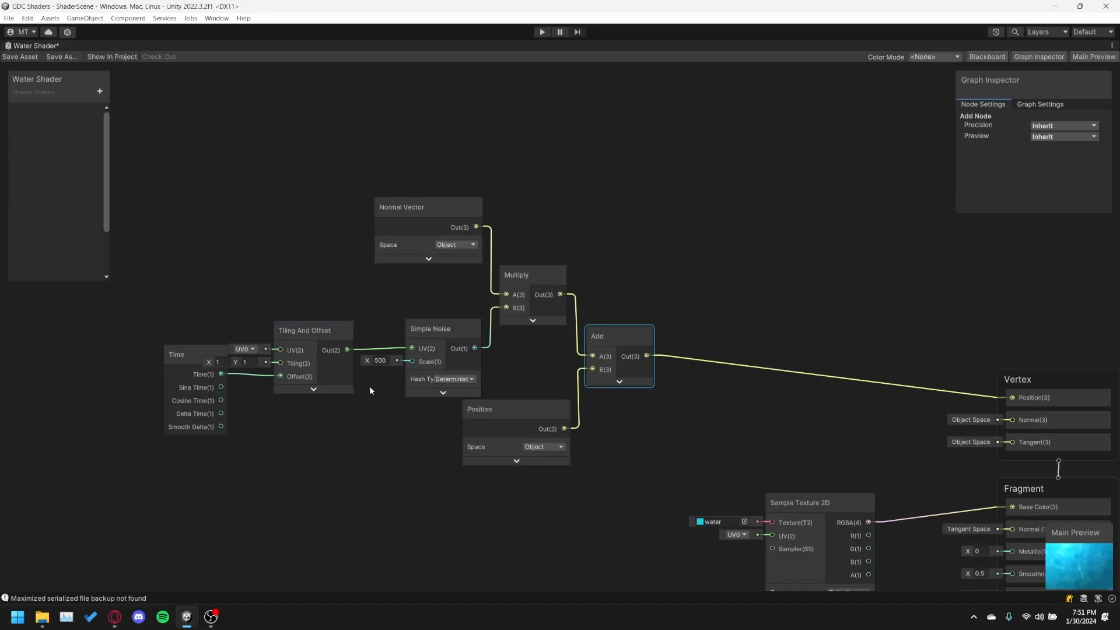
# Move the Time node up and away from Tiling And Offset, and delete the connection between Time and the Offset input.
pyautogui.click(380, 360)
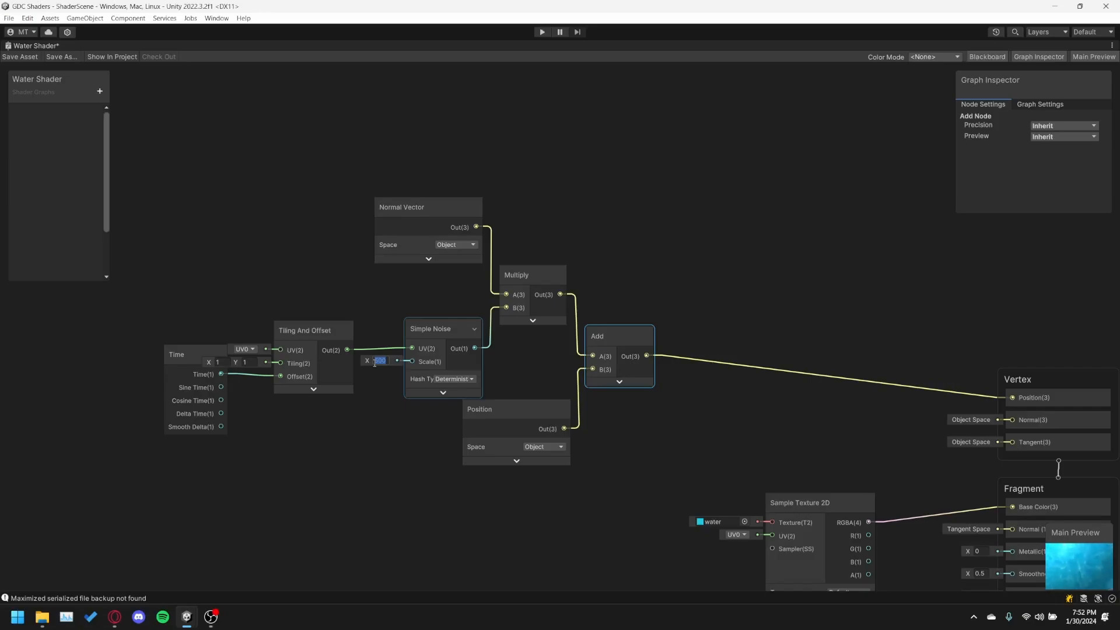
pyautogui.moveTo(196, 351); pyautogui.dragTo(156, 266)
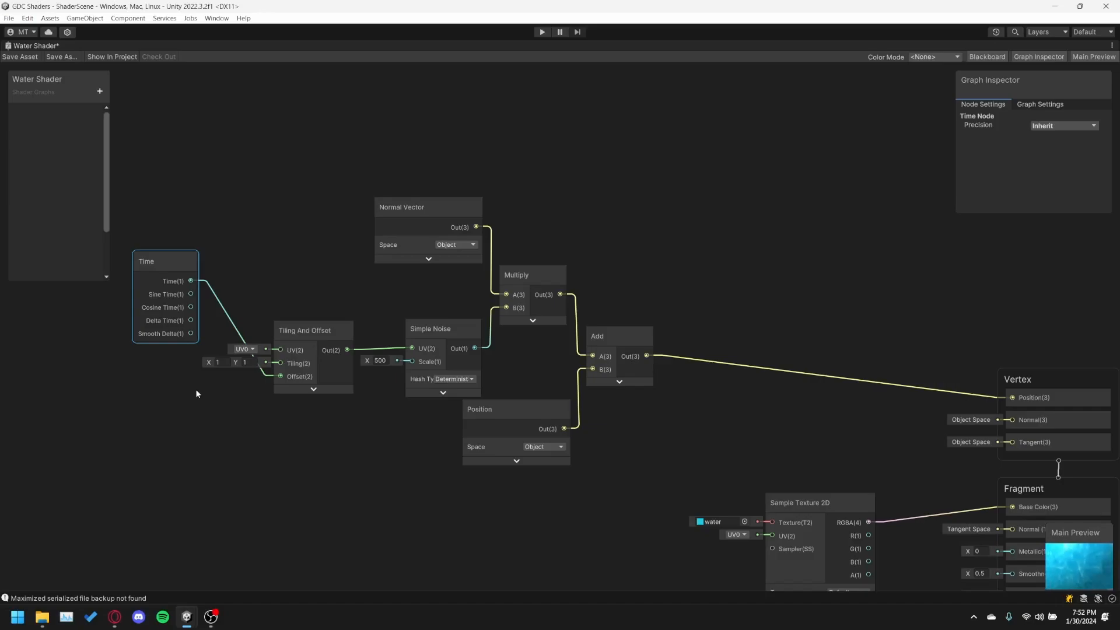
pyautogui.moveTo(168, 254); pyautogui.dragTo(141, 259)
pyautogui.moveTo(176, 260); pyautogui.dragTo(367, 198, button='middle')
pyautogui.moveTo(316, 216); pyautogui.dragTo(277, 206)
pyautogui.scroll(4, 343, 250)
pyautogui.moveTo(382, 206); pyautogui.dragTo(456, 196, button='middle')
pyautogui.scroll(-2, 452, 207)
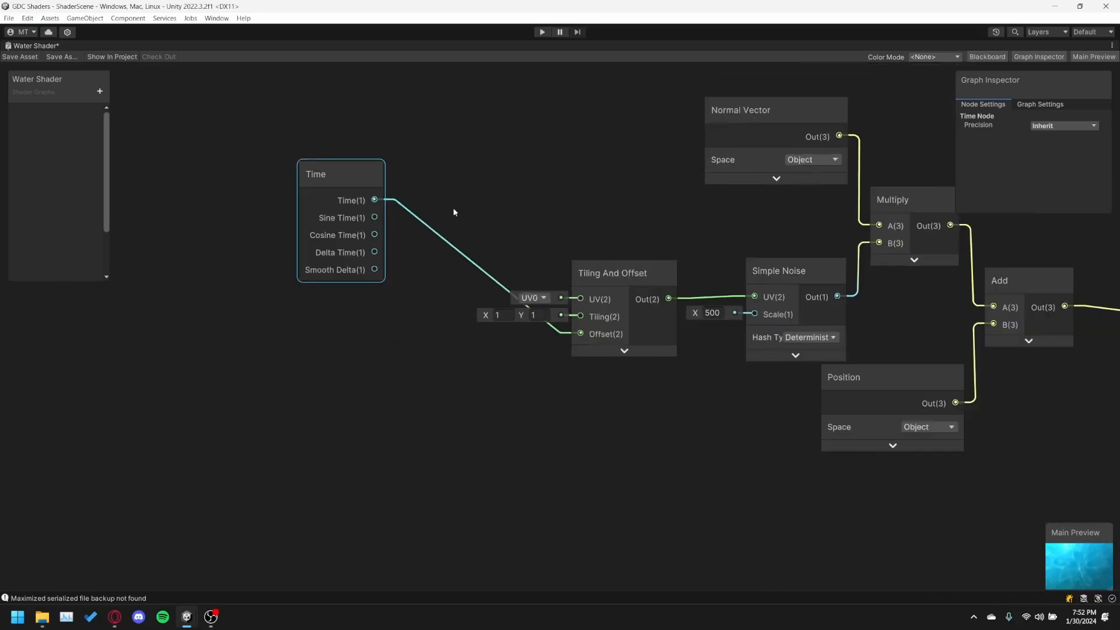
pyautogui.click(442, 238)
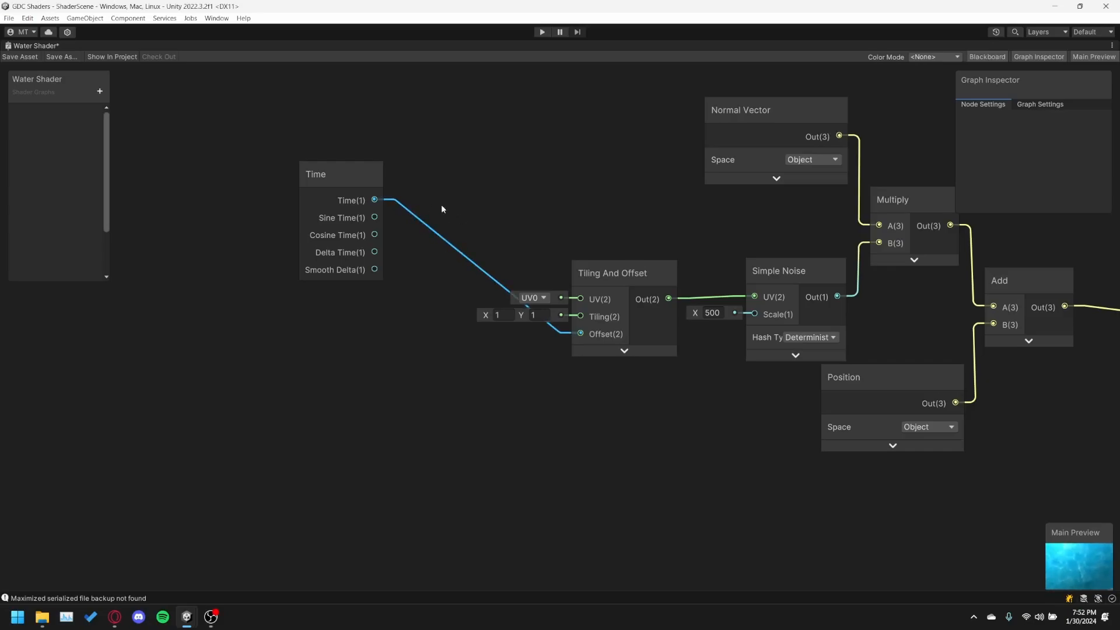
pyautogui.press('Delete')
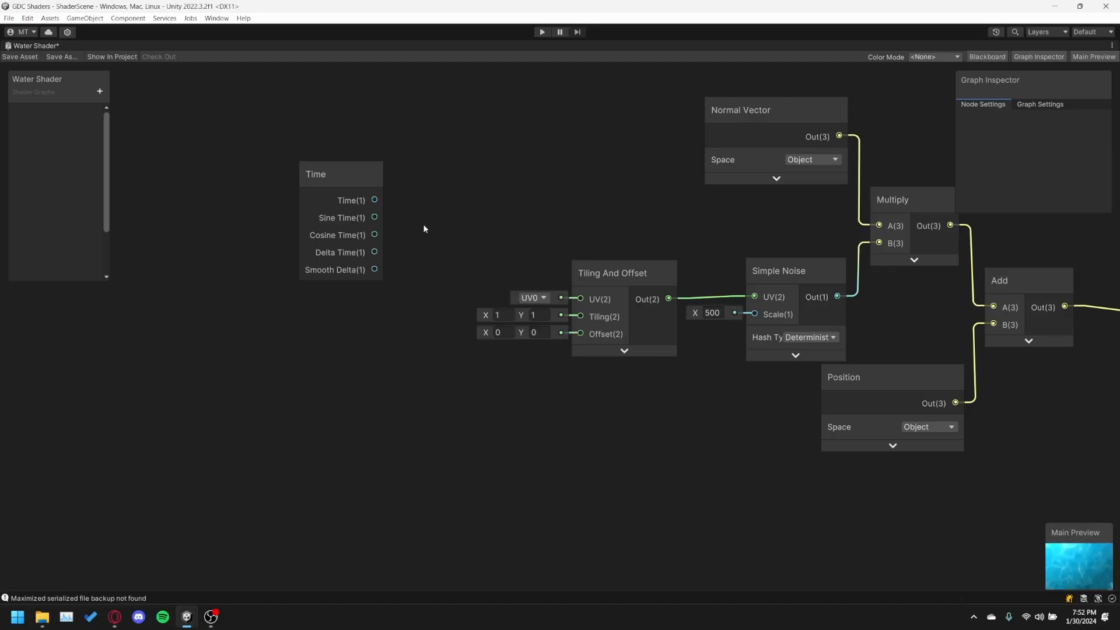
# Move the Time node farther away and add a Multiply node with collapsed preview between Time and Tiling And Offset.
pyautogui.rightClick(424, 229)
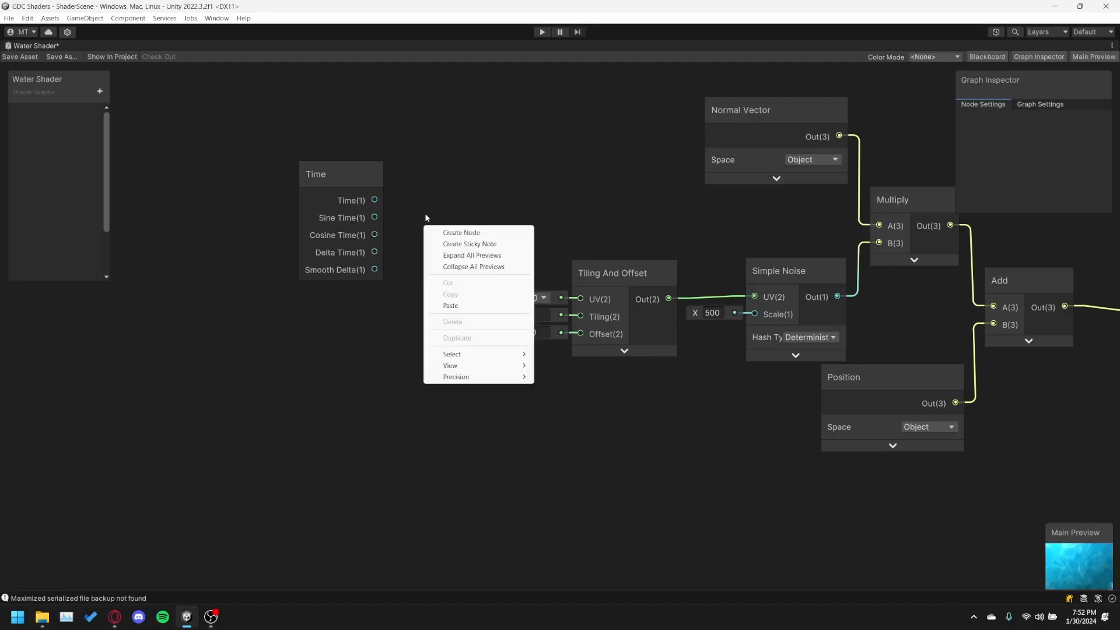
pyautogui.click(426, 216)
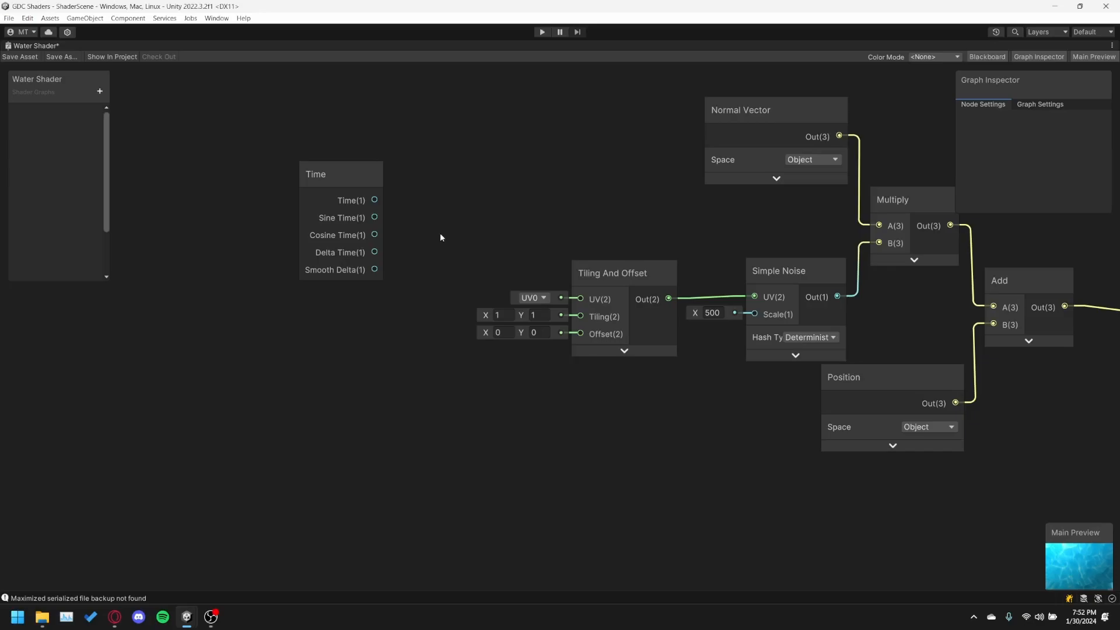
pyautogui.moveTo(341, 174); pyautogui.dragTo(212, 186)
pyautogui.click(357, 282)
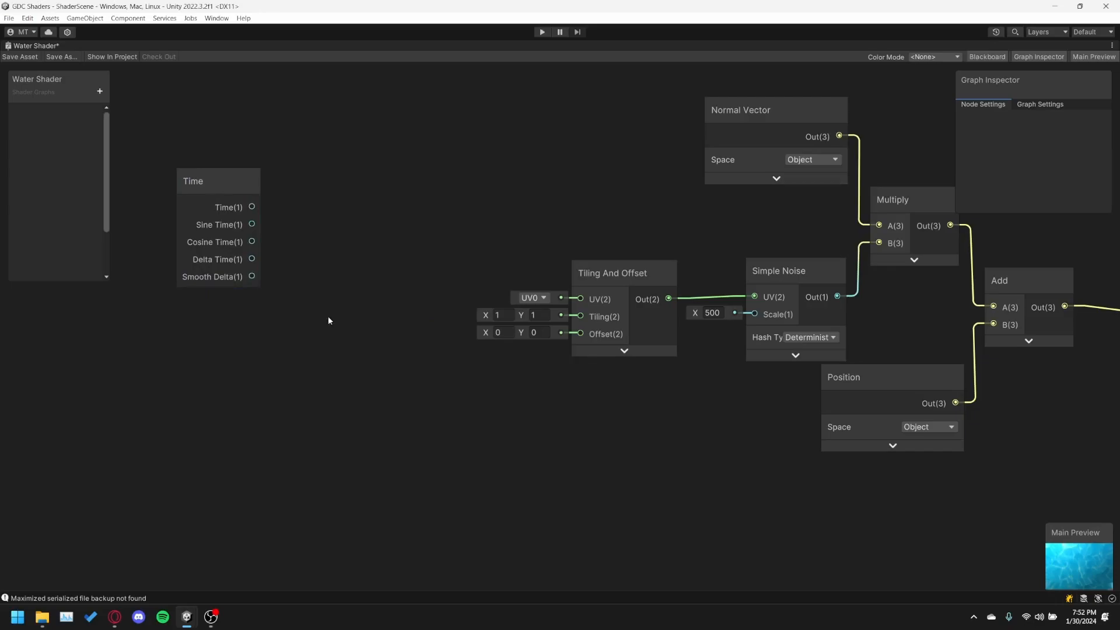
pyautogui.rightClick(374, 277)
pyautogui.click(401, 284)
pyautogui.write('multiply')
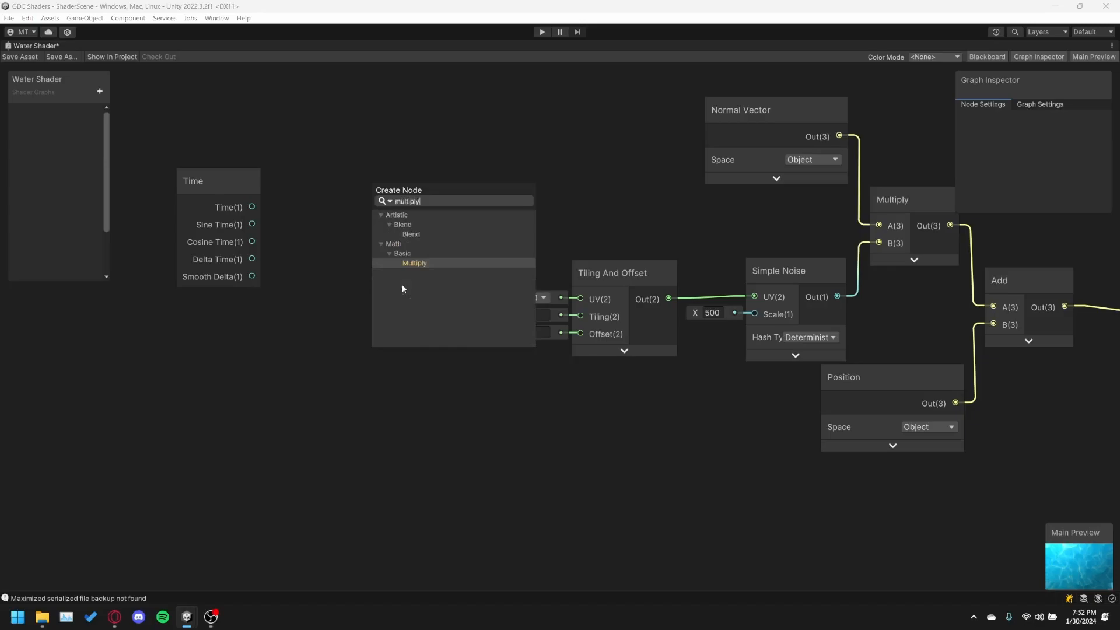
pyautogui.press('Return')
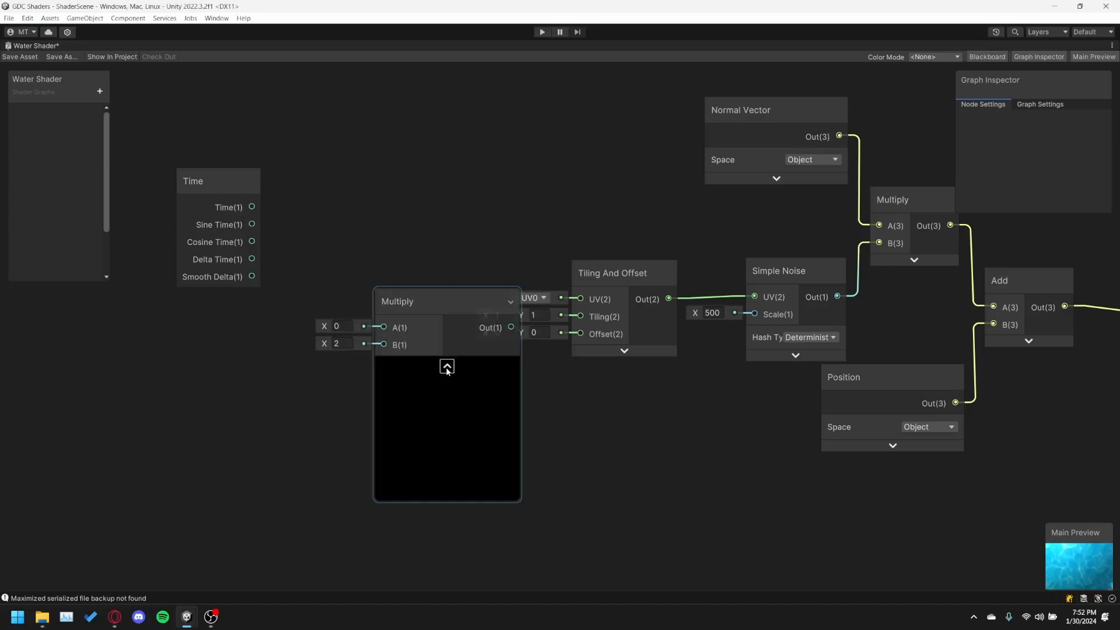
pyautogui.click(447, 367)
pyautogui.moveTo(411, 314); pyautogui.dragTo(405, 290)
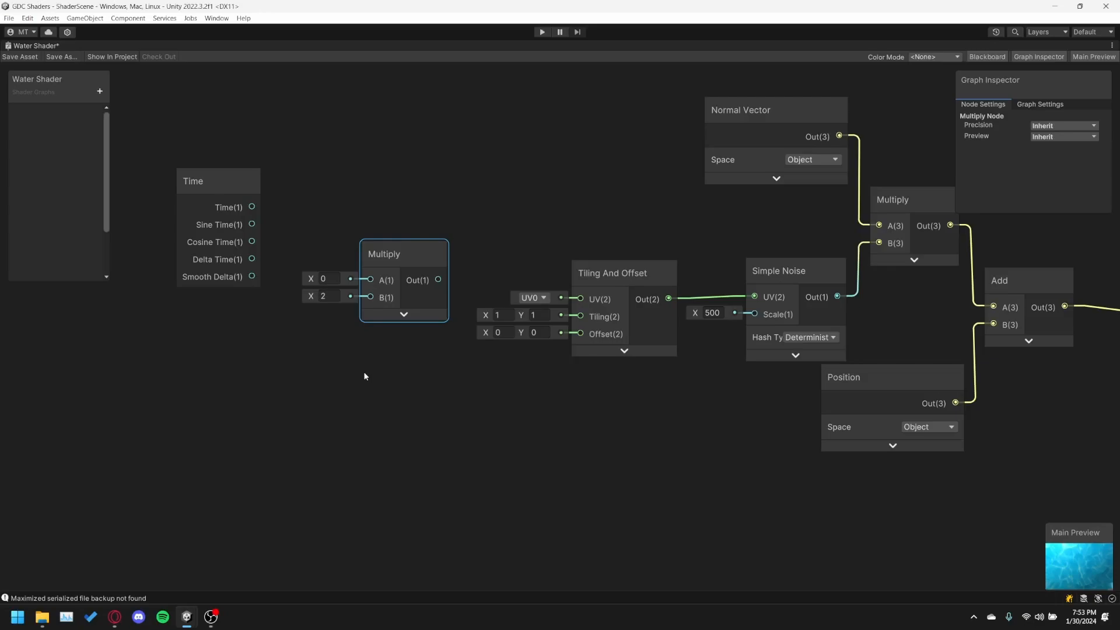
pyautogui.rightClick(213, 334)
pyautogui.click(204, 347)
pyautogui.rightClick(205, 349)
pyautogui.click(235, 356)
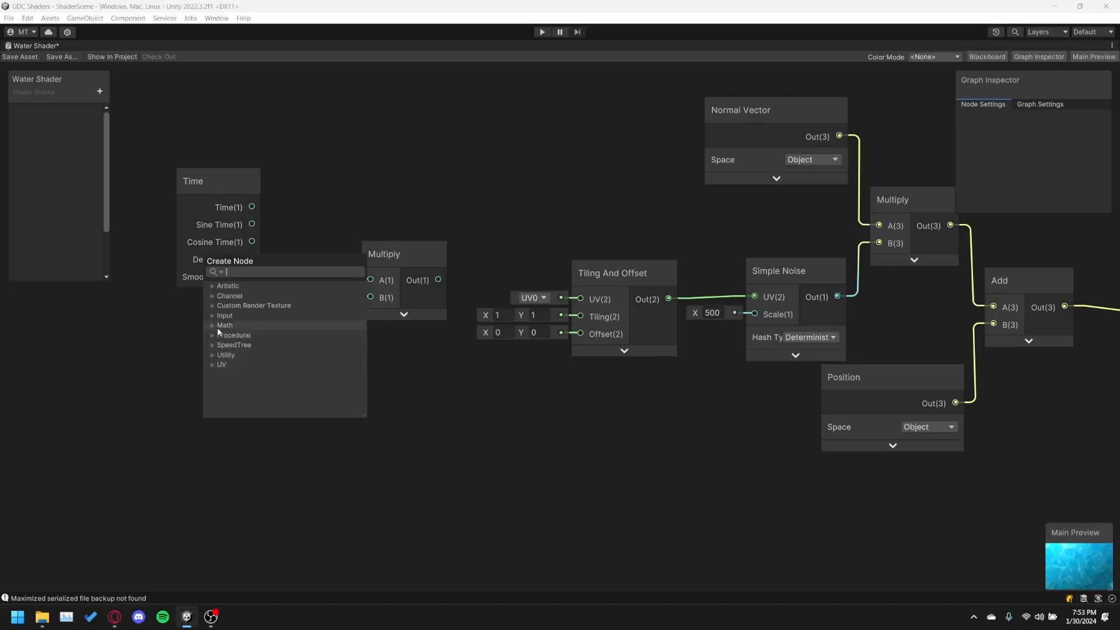
pyautogui.click(62, 182)
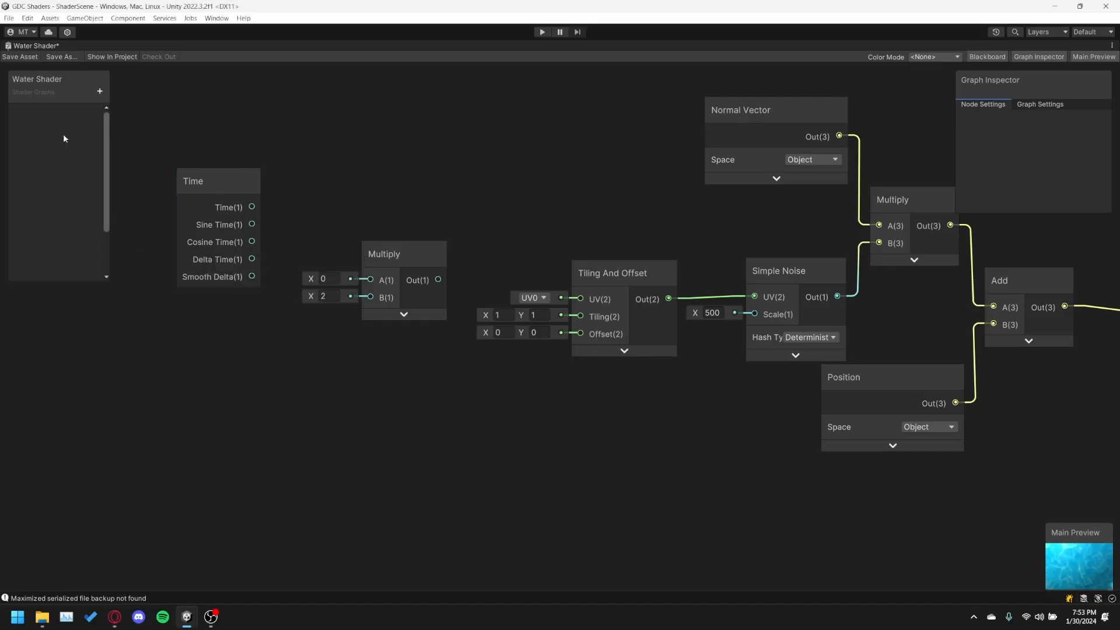
# Add a Float property named Speed to the Water Shader graph.
pyautogui.click(100, 91)
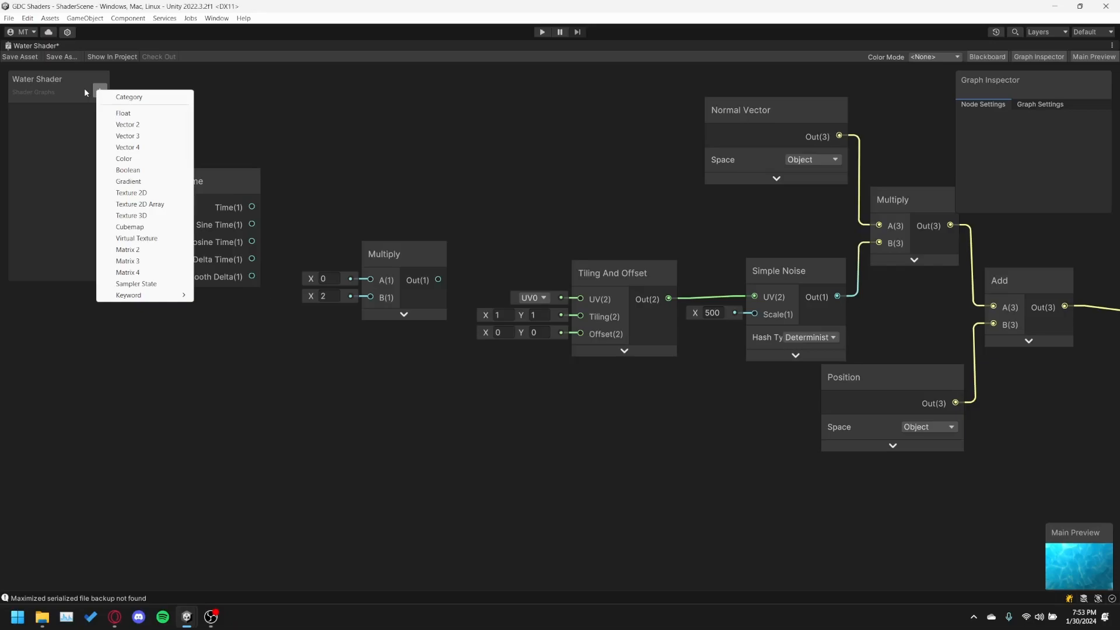
pyautogui.click(66, 148)
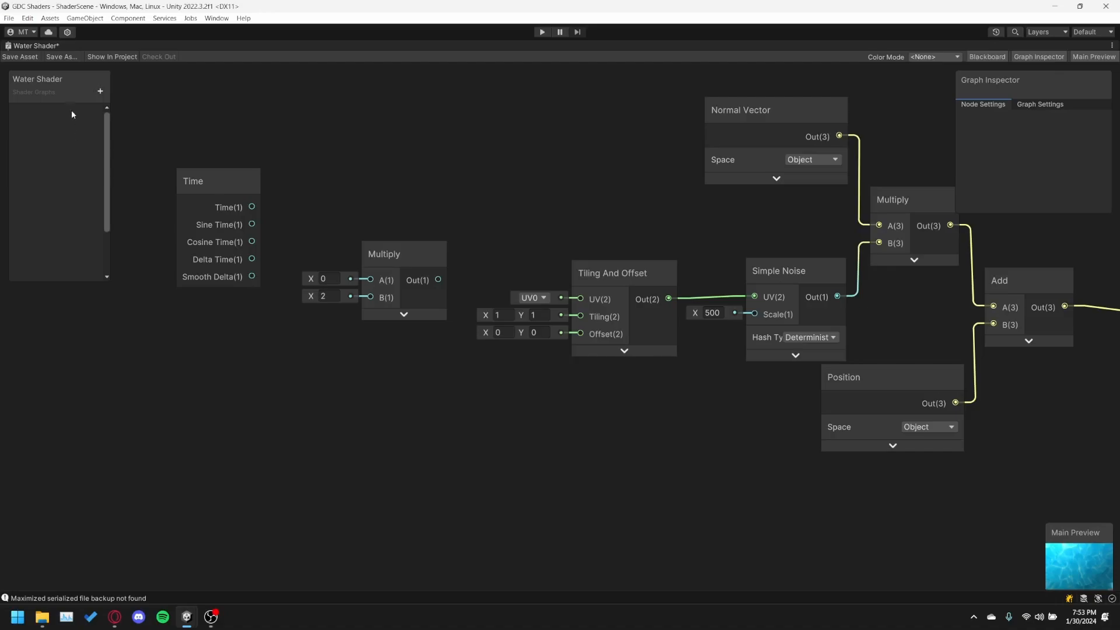
pyautogui.click(99, 92)
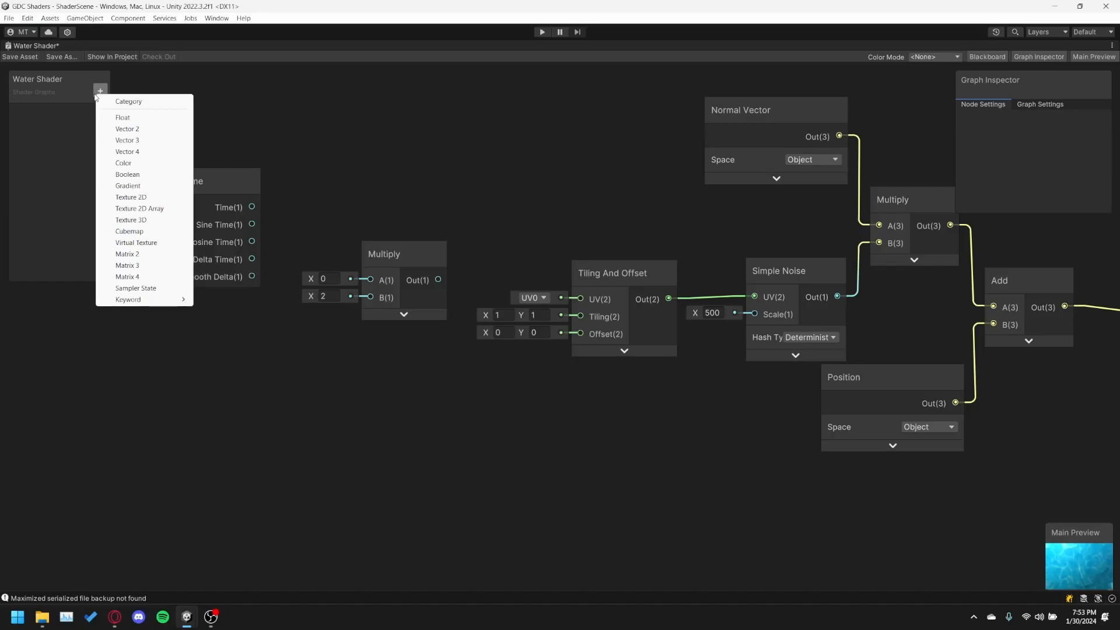
pyautogui.click(126, 117)
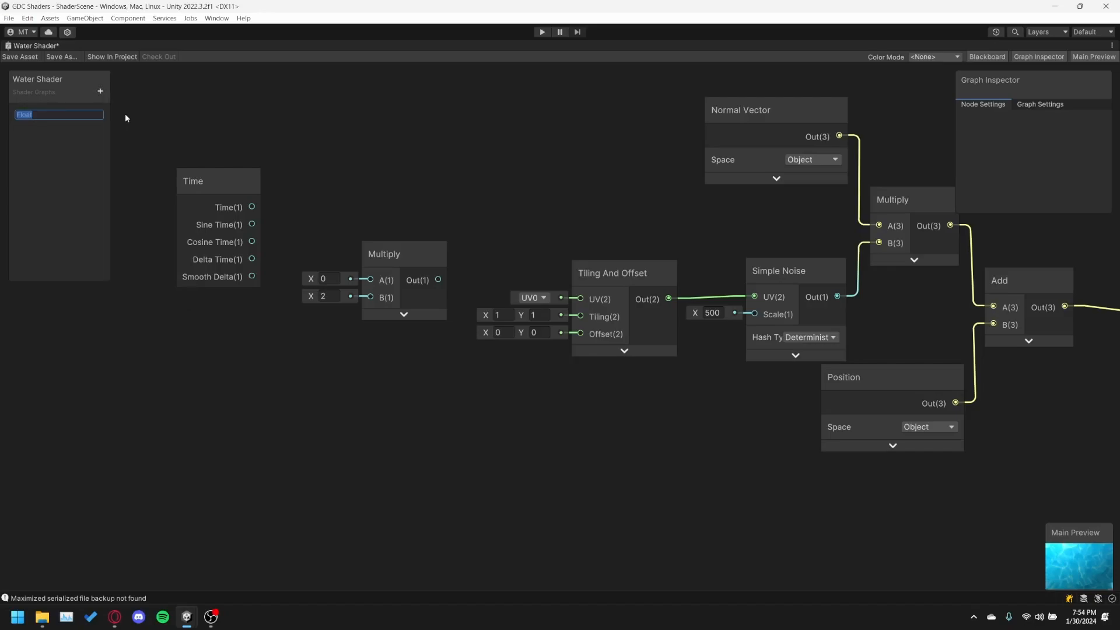
pyautogui.write('Speed')
pyautogui.press('Return')
# Set the Speed property's default value to 0.001.
pyautogui.click(35, 112)
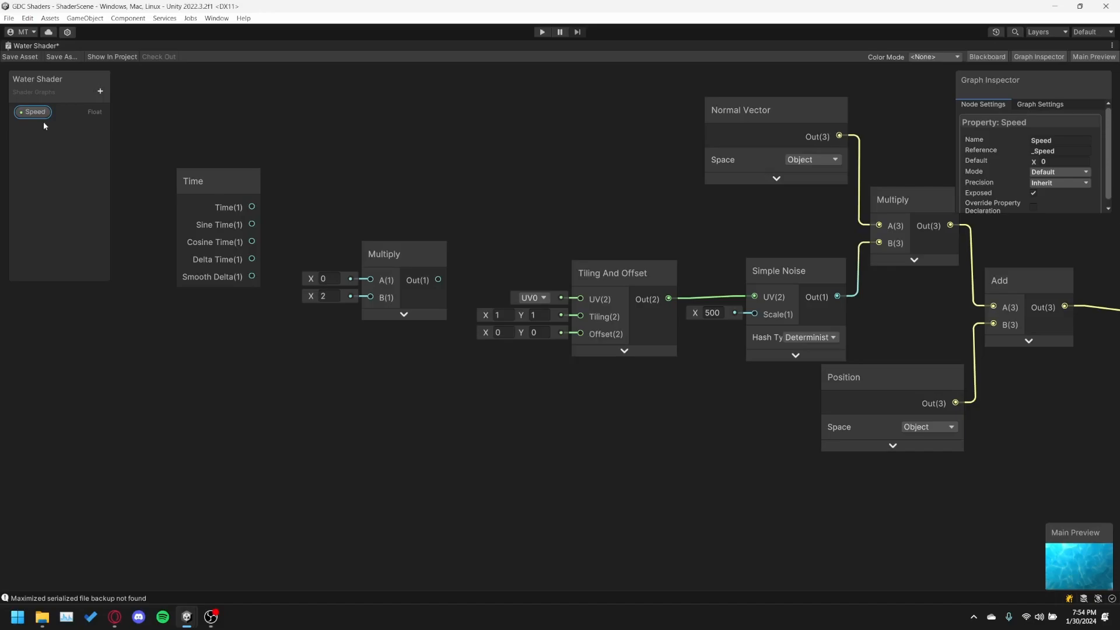
pyautogui.click(1050, 161)
pyautogui.click(72, 218)
# Move the Time node farther away from Multiply and place a Speed property node in the graph just below Time.
pyautogui.moveTo(222, 176); pyautogui.dragTo(184, 174)
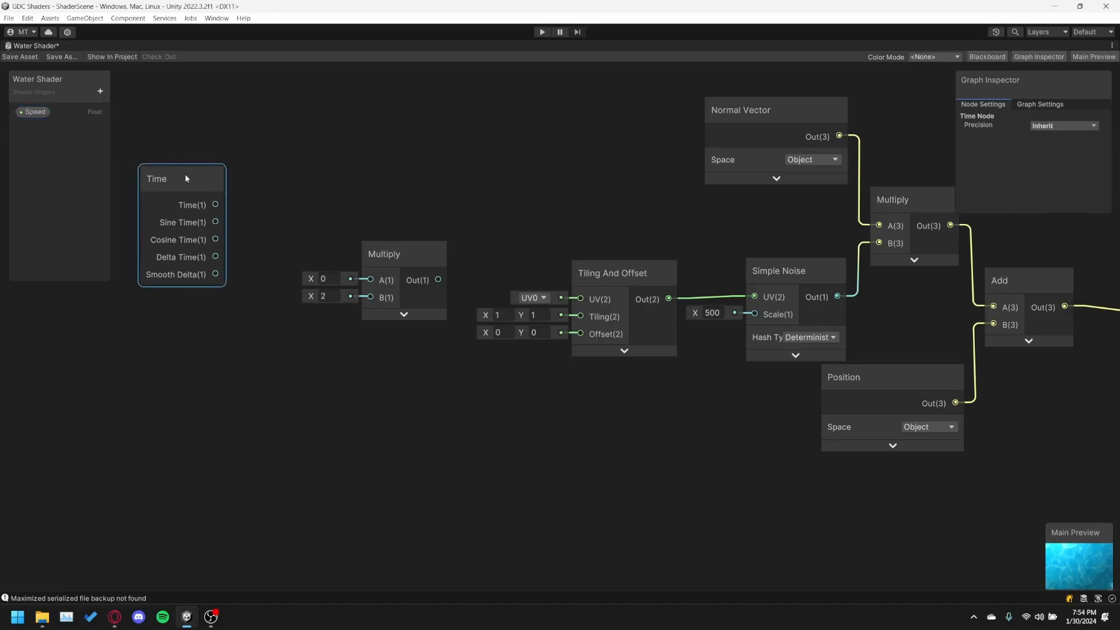
pyautogui.click(35, 112)
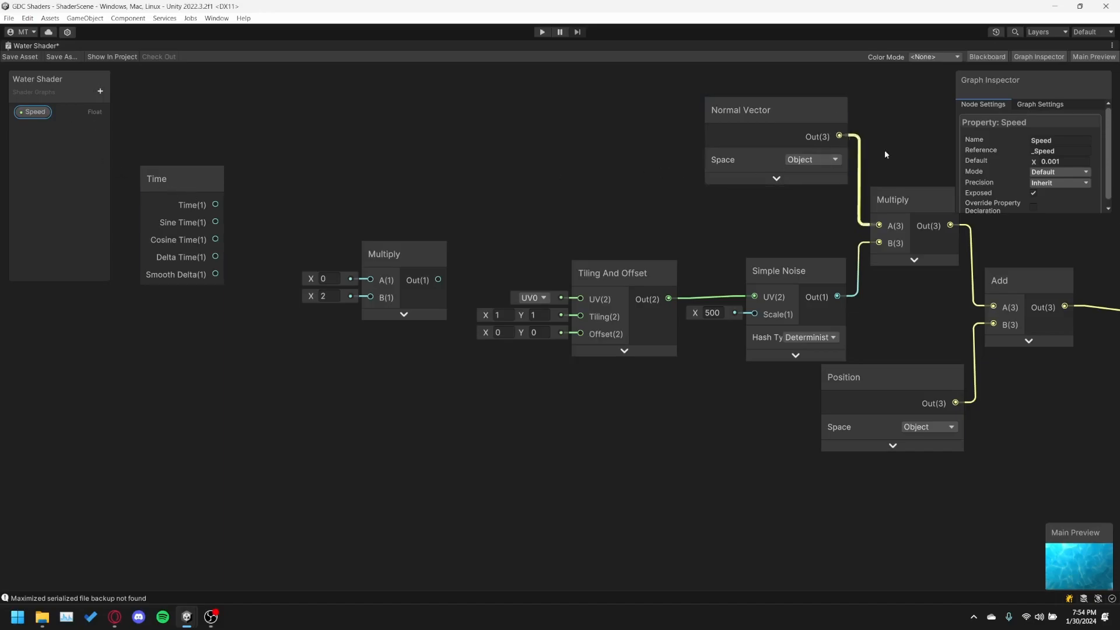
pyautogui.click(161, 180)
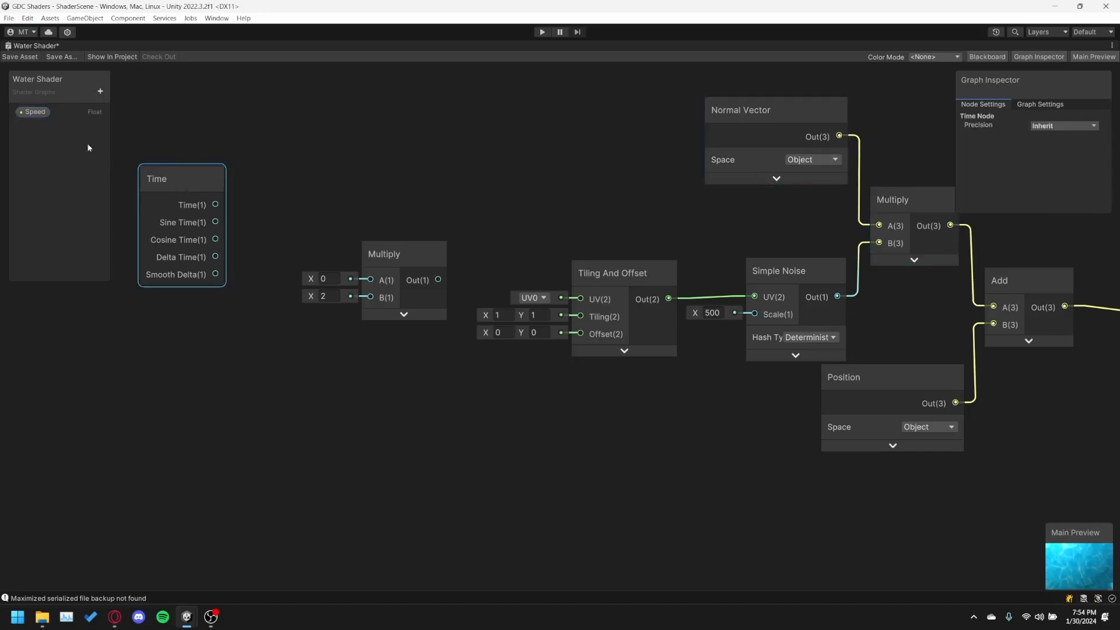
pyautogui.click(26, 112)
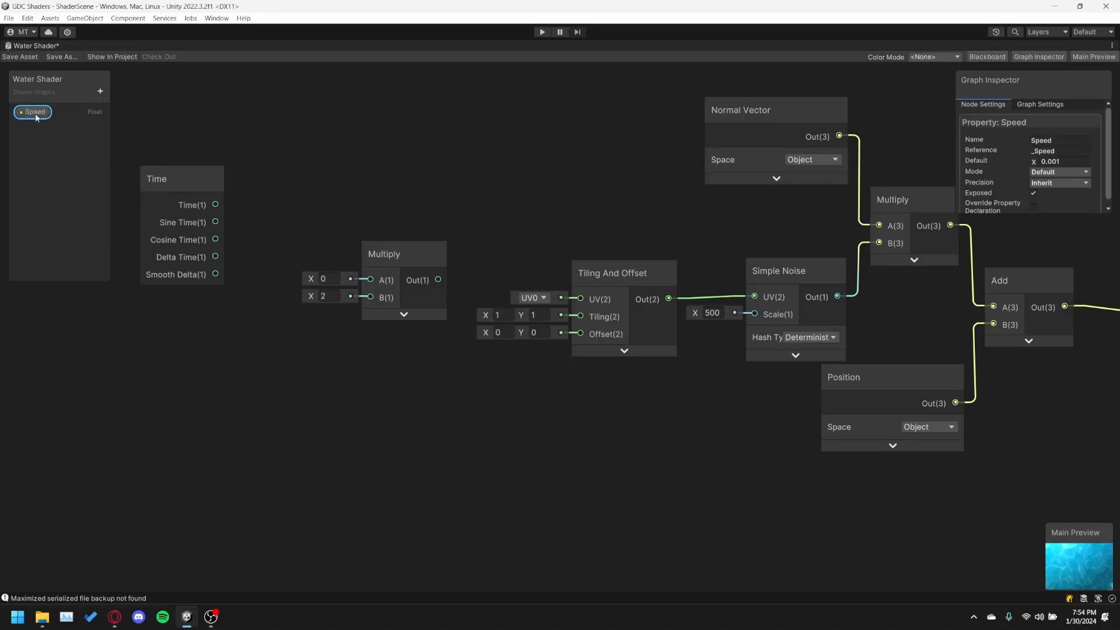
pyautogui.moveTo(34, 112); pyautogui.dragTo(165, 345)
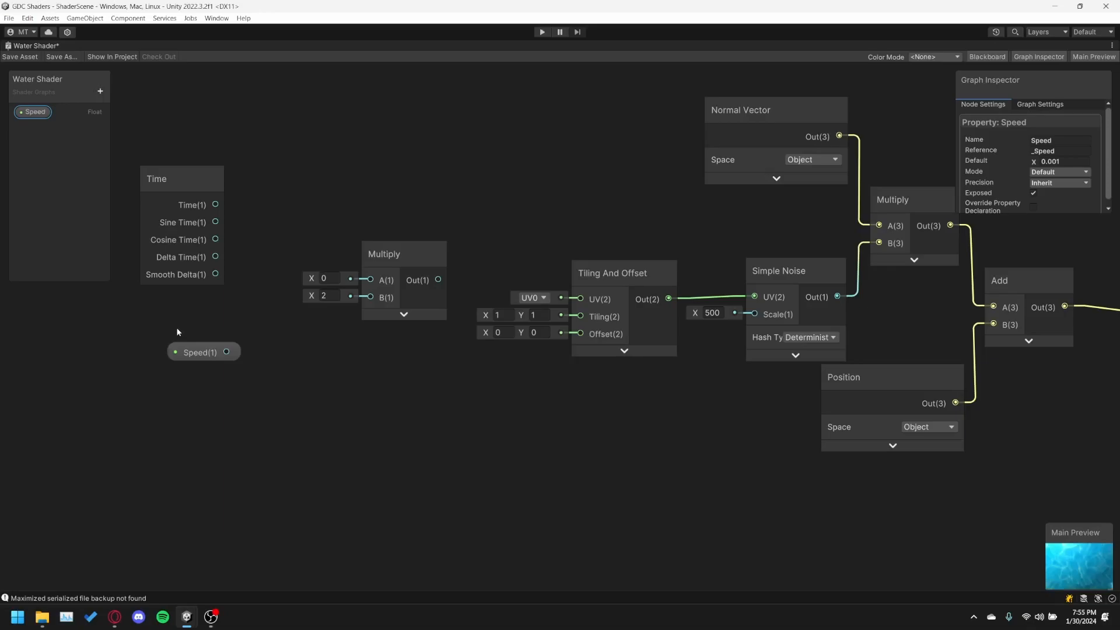
pyautogui.moveTo(202, 352); pyautogui.dragTo(181, 336)
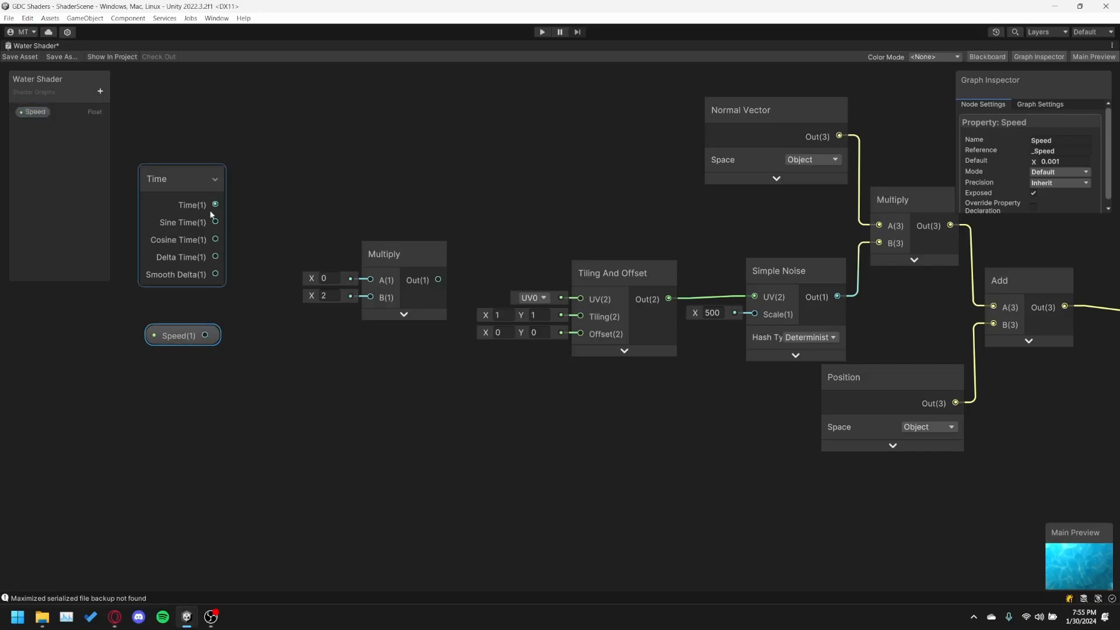
# Connect Time to Multiply's A input, Speed to its B input, and Multiply's output to the Offset of Tiling And Offset.
pyautogui.moveTo(215, 204); pyautogui.dragTo(370, 280)
pyautogui.moveTo(206, 336); pyautogui.dragTo(371, 298)
pyautogui.moveTo(394, 261); pyautogui.dragTo(581, 336)
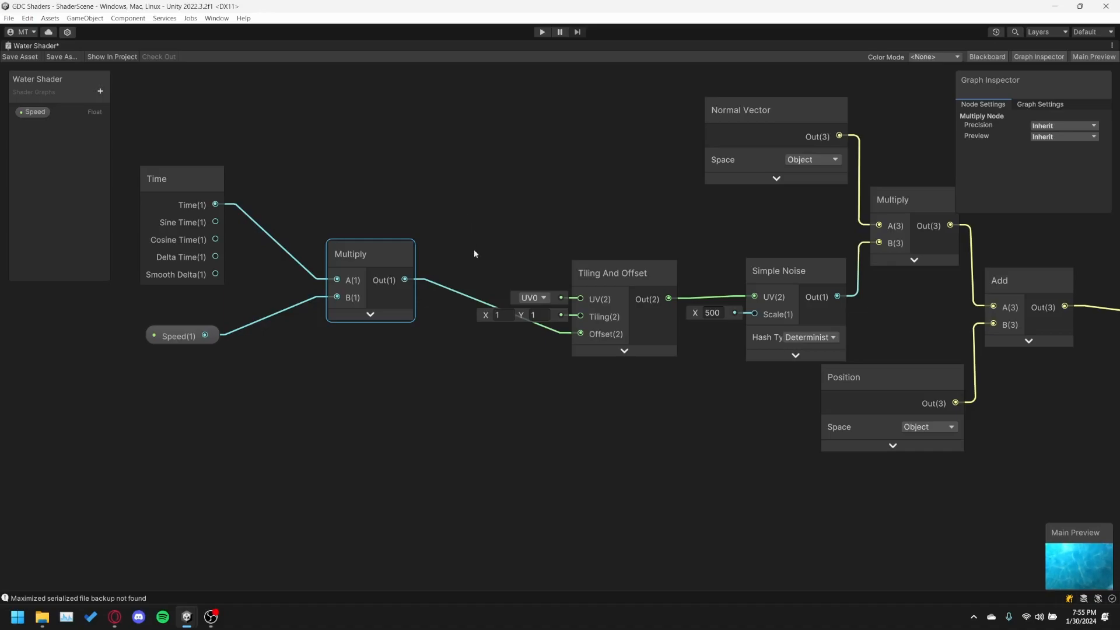
# Save the Water Shader asset, restore the graph window from its maximized state, and show the Scene view.
pyautogui.click(20, 58)
pyautogui.doubleClick(33, 46)
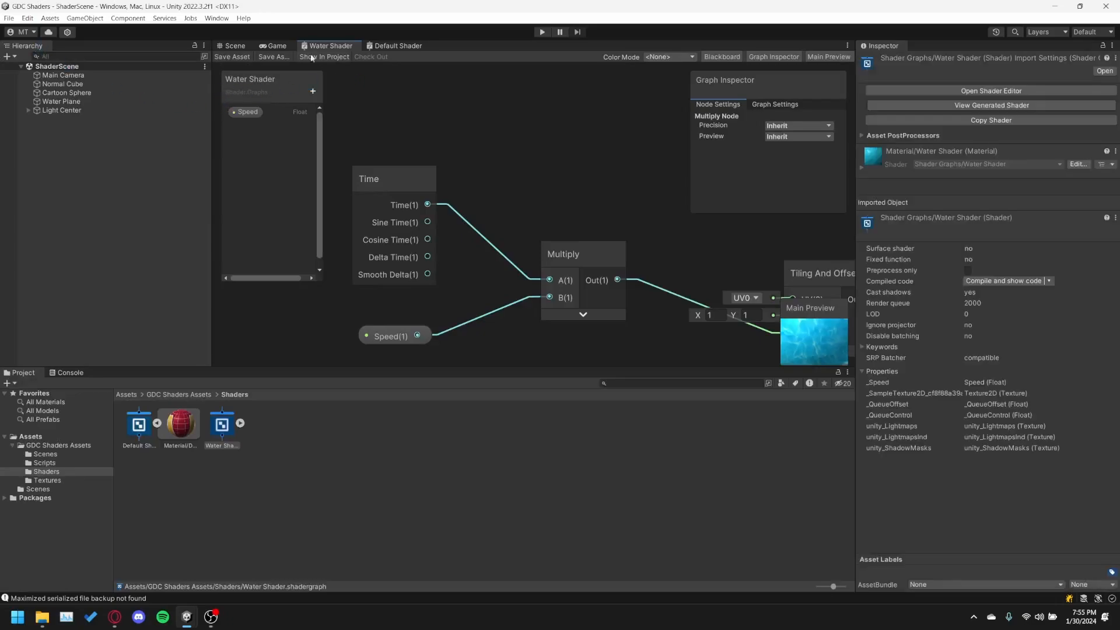
pyautogui.click(250, 46)
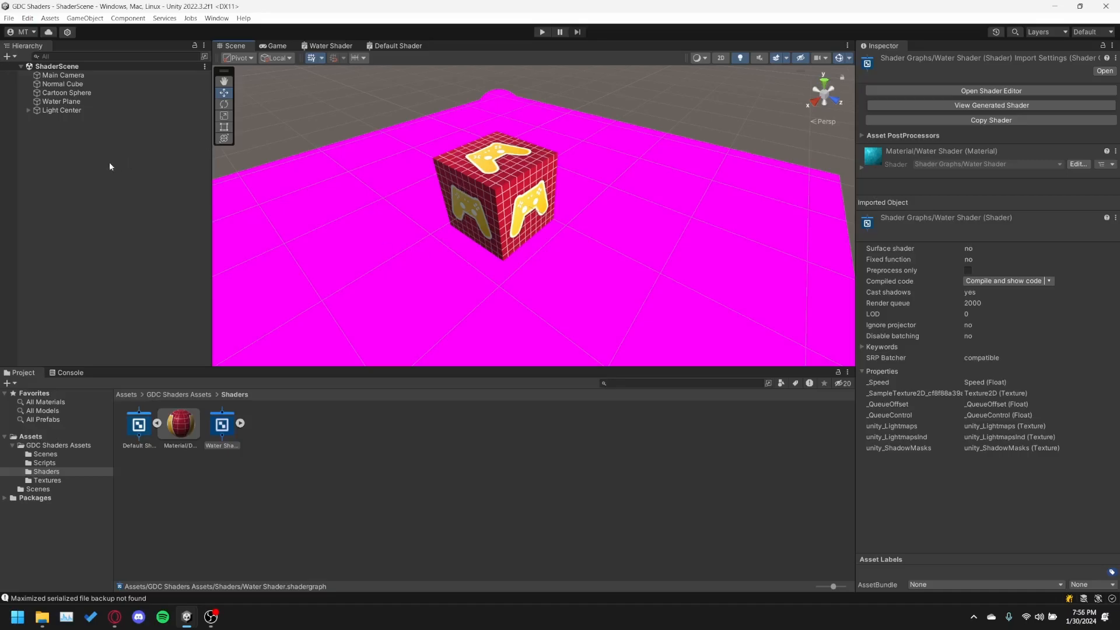
# Assign the Water Shader material to Element 0 of the Water Plane's Mesh Renderer.
pyautogui.click(63, 93)
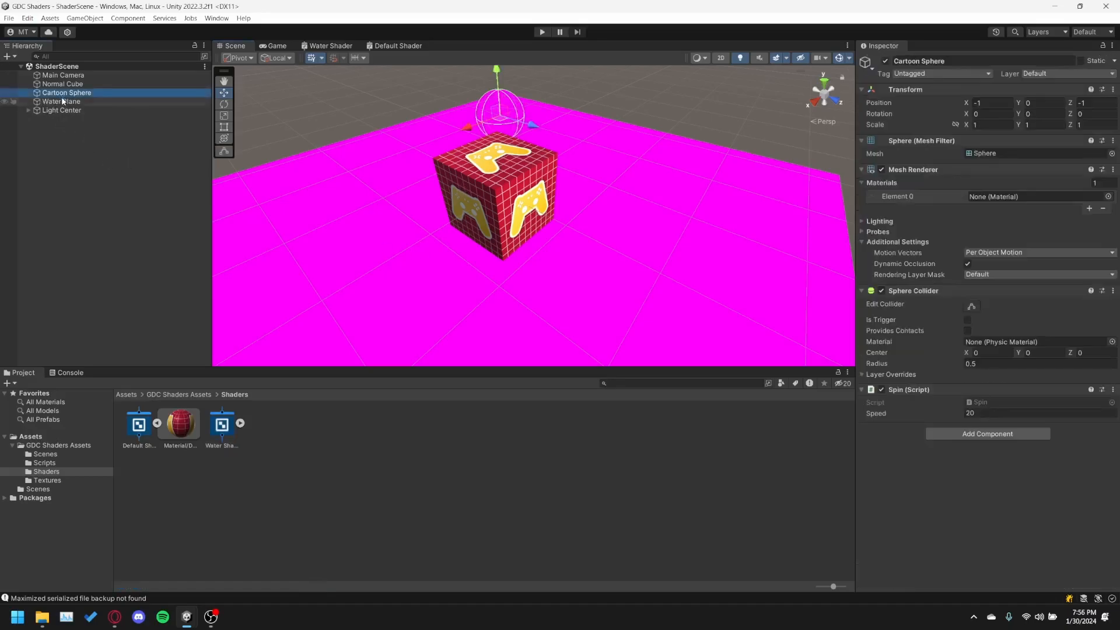
pyautogui.click(63, 101)
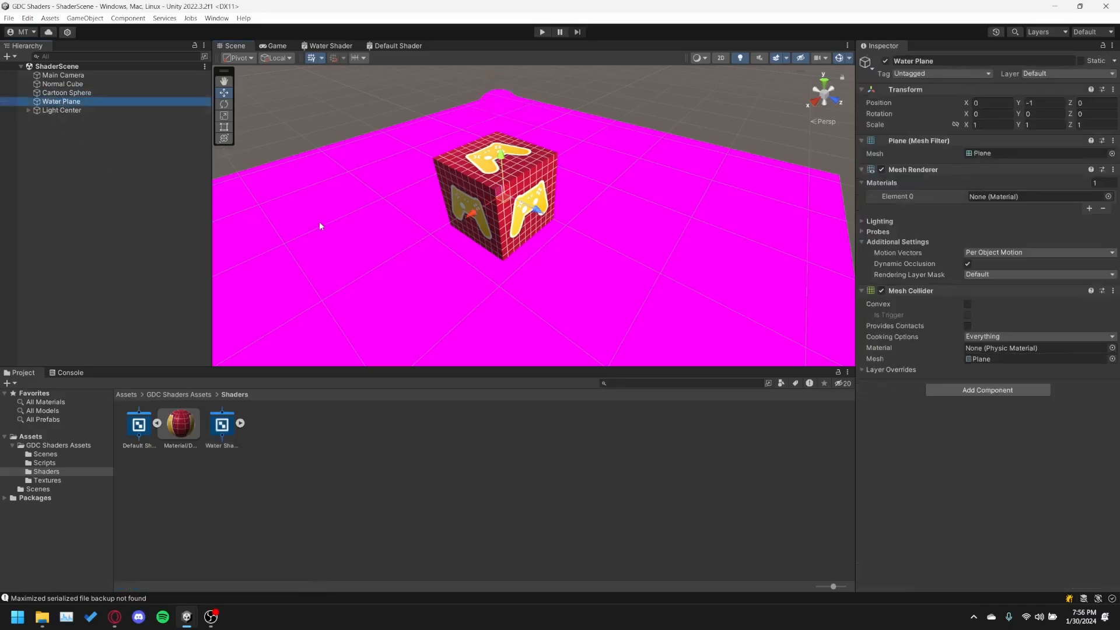
pyautogui.scroll(-3, 404, 194)
pyautogui.scroll(2, 404, 194)
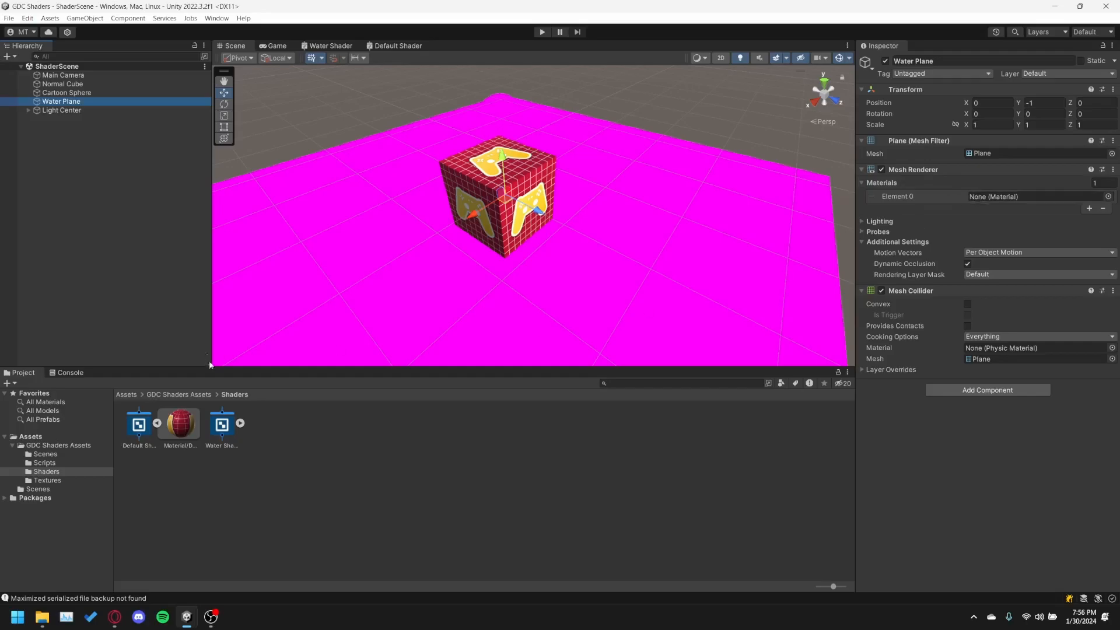
pyautogui.click(239, 423)
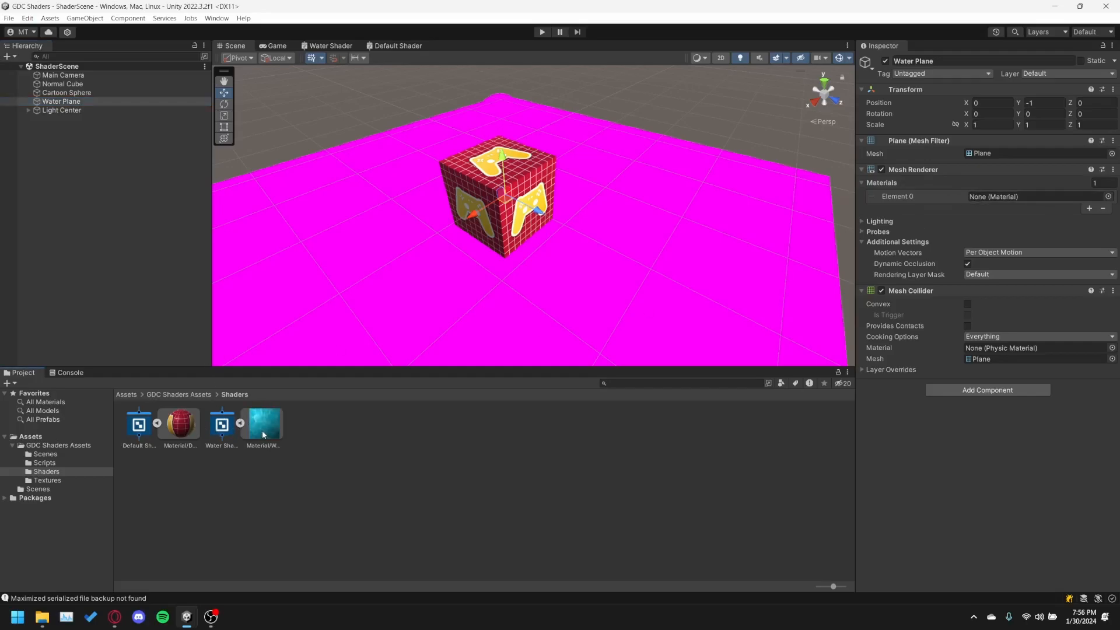
pyautogui.moveTo(264, 435); pyautogui.dragTo(983, 197)
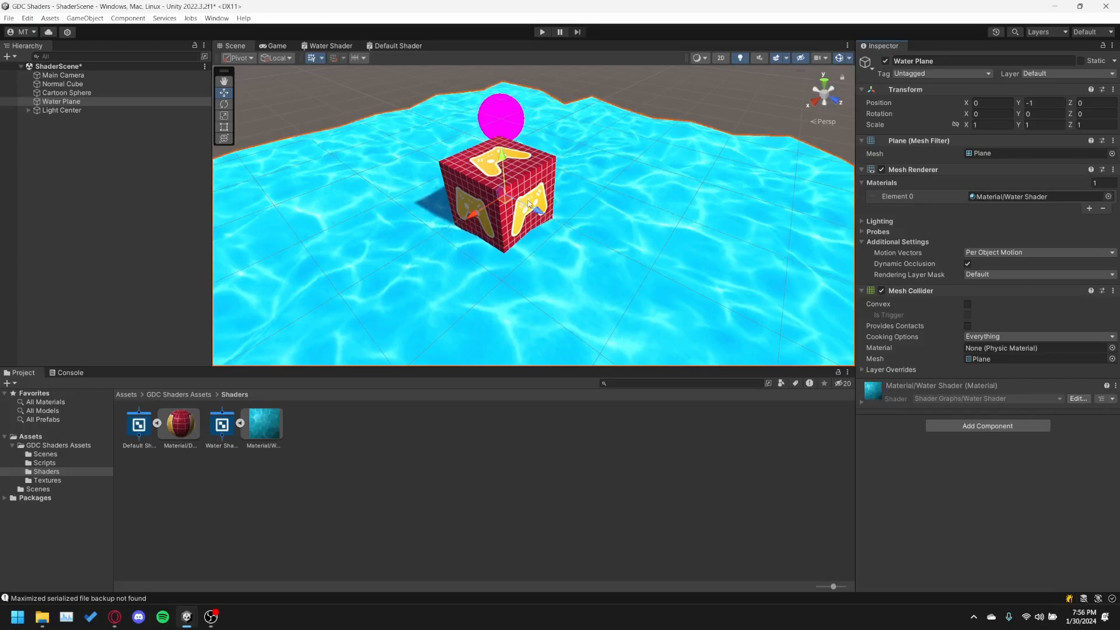
# Run the scene in Play mode to examine the animated water surface, and stop it.
pyautogui.scroll(-1, 529, 204)
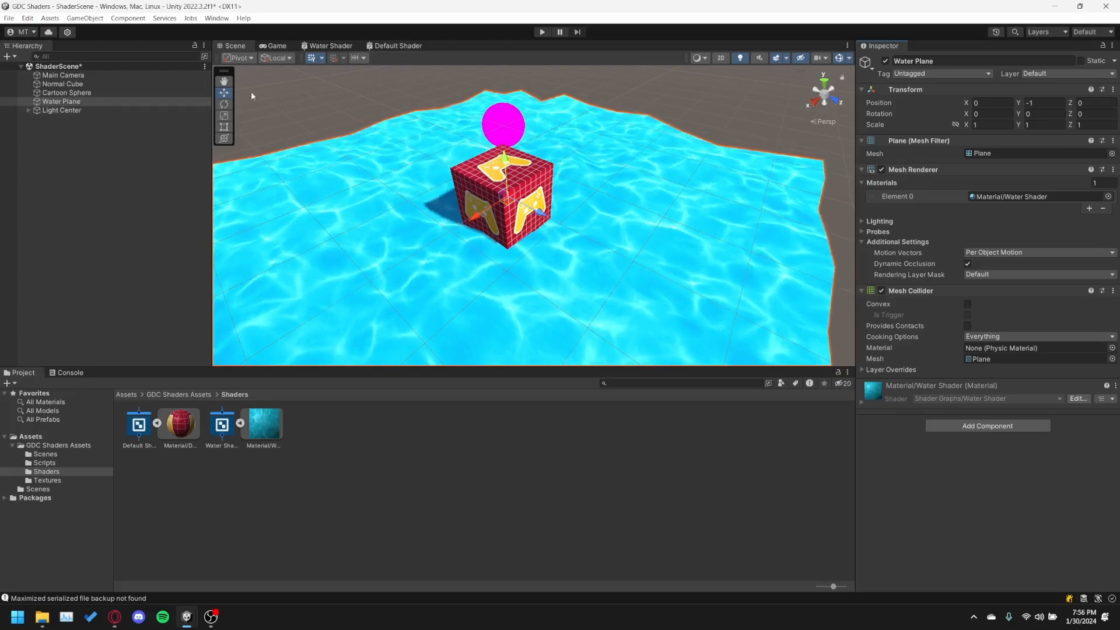
pyautogui.click(541, 33)
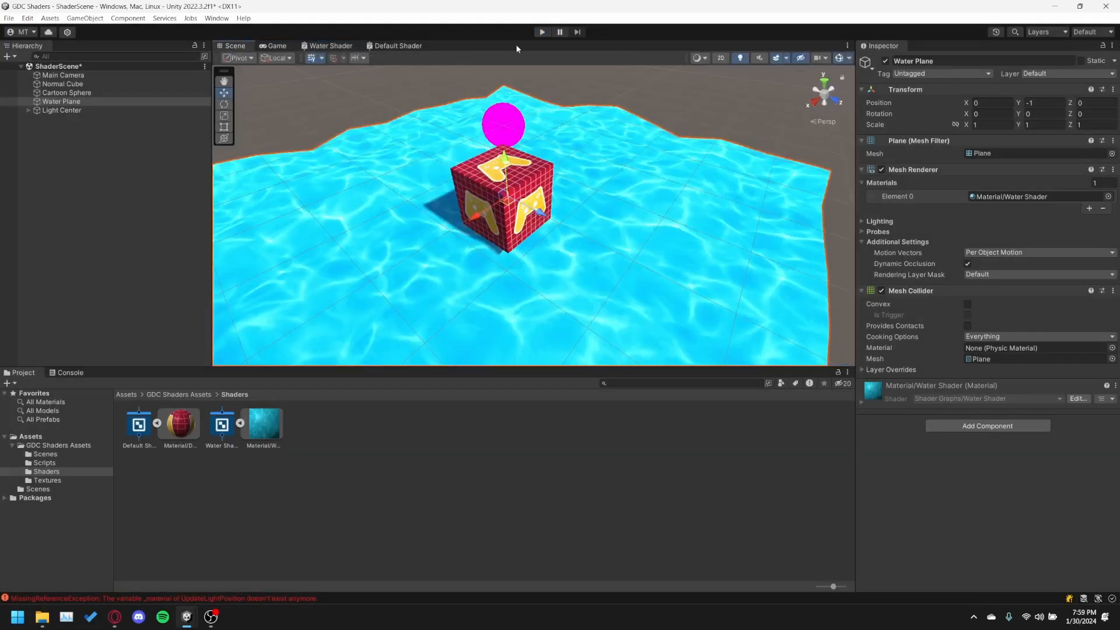
pyautogui.click(546, 34)
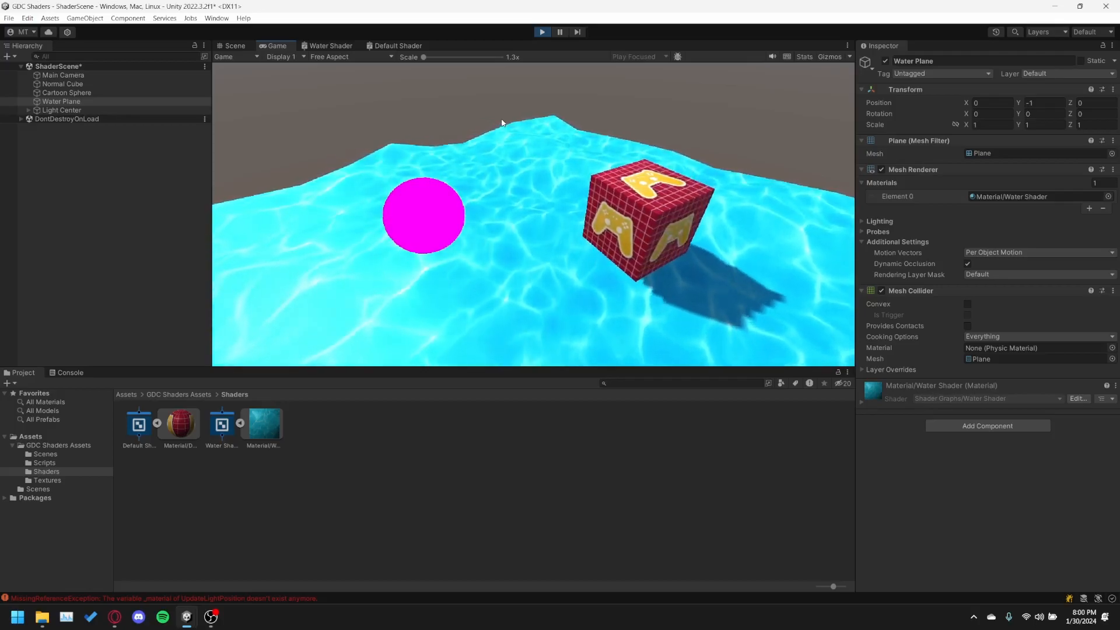
pyautogui.click(543, 35)
# Close the Water Shader and Default Shader graph windows.
pyautogui.click(310, 47)
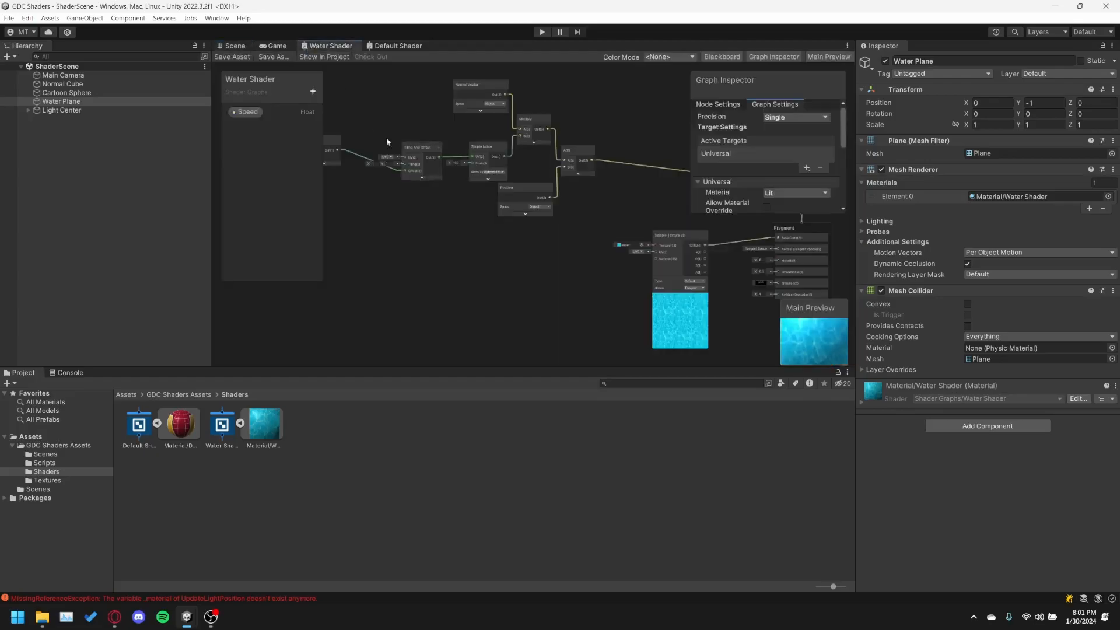
pyautogui.rightClick(327, 50)
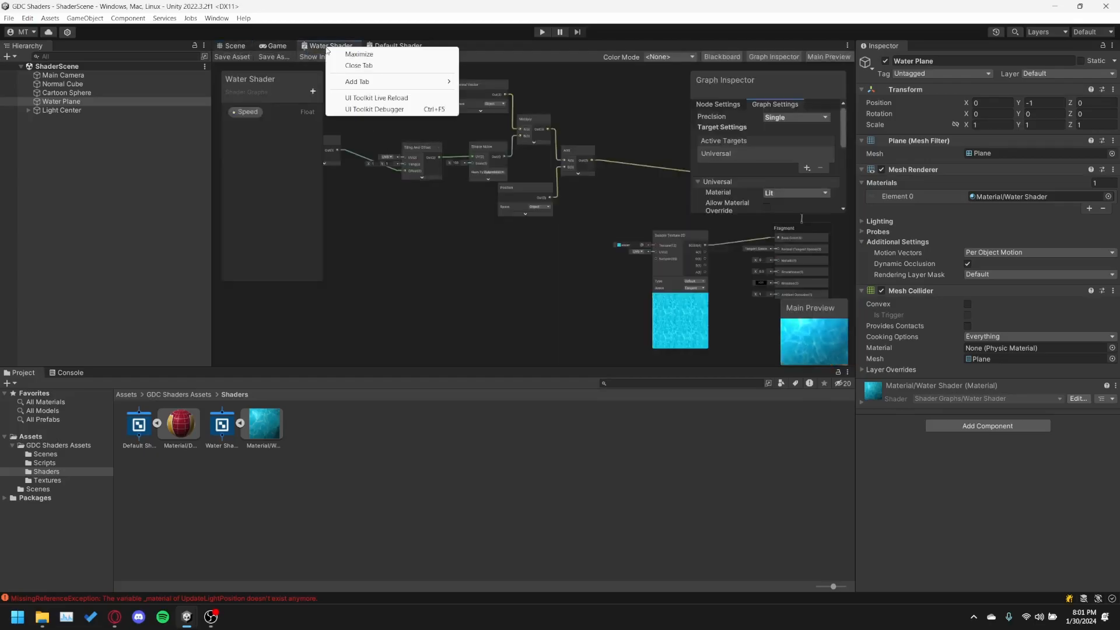
pyautogui.click(323, 49)
pyautogui.rightClick(323, 48)
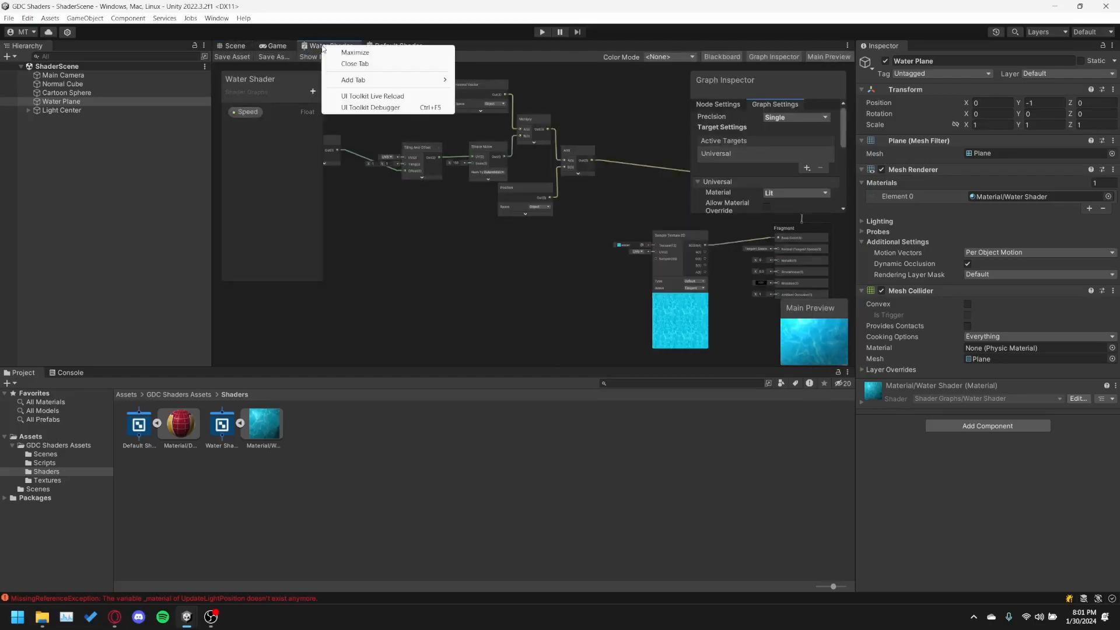
pyautogui.click(341, 63)
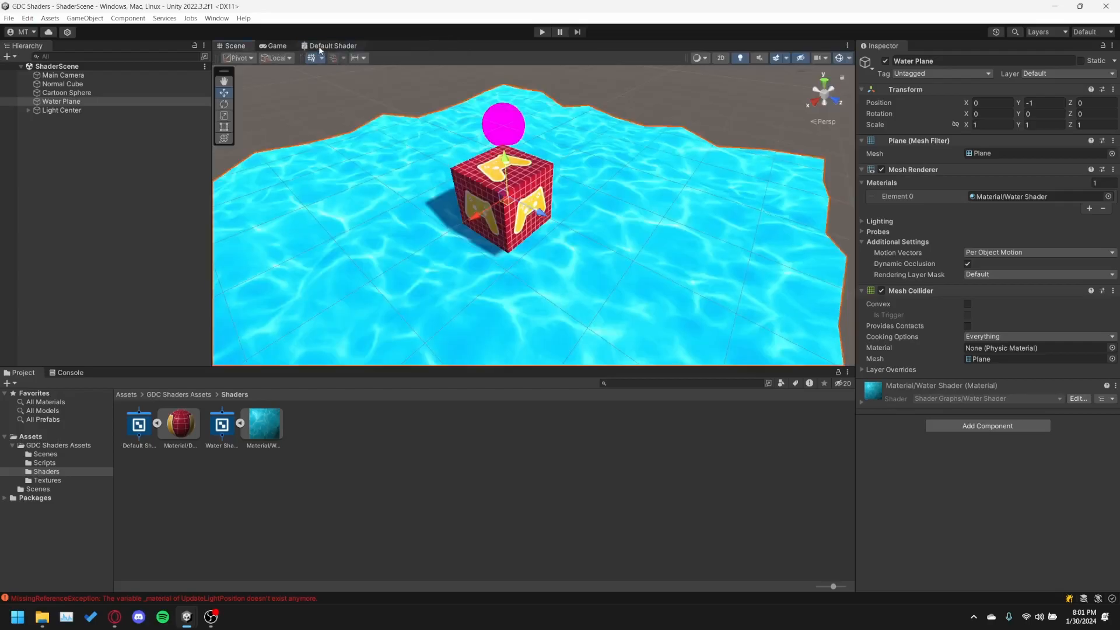
pyautogui.click(320, 50)
pyautogui.rightClick(320, 51)
pyautogui.click(336, 65)
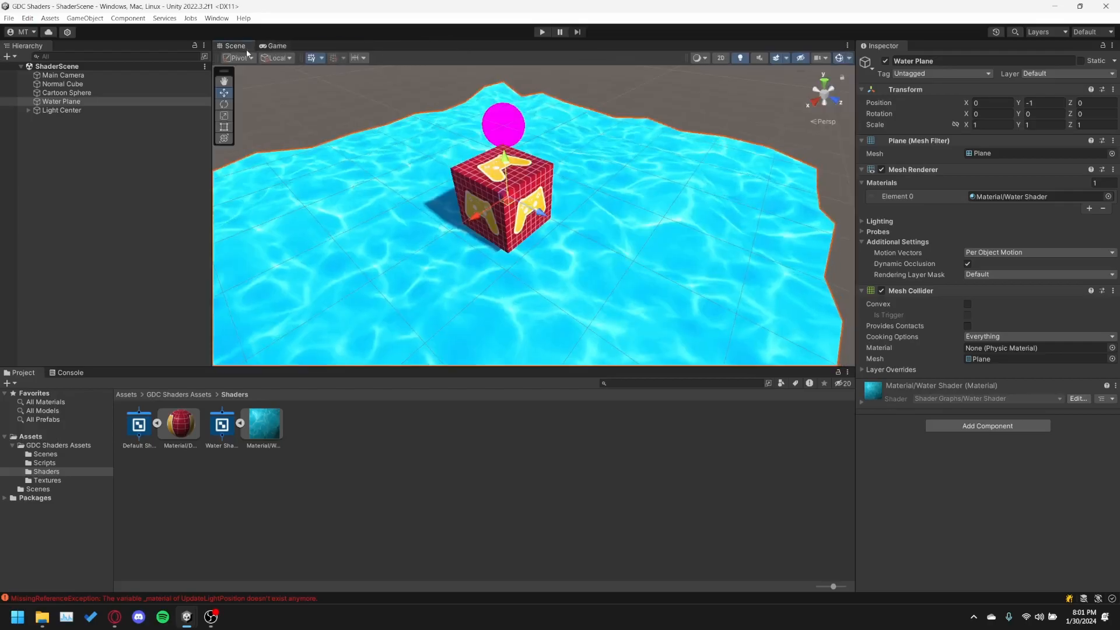
# Deselect the Water Plane and collapse the sub-assets of the Water Shader and Default Shader in the Shaders folder.
pyautogui.click(264, 463)
pyautogui.click(239, 423)
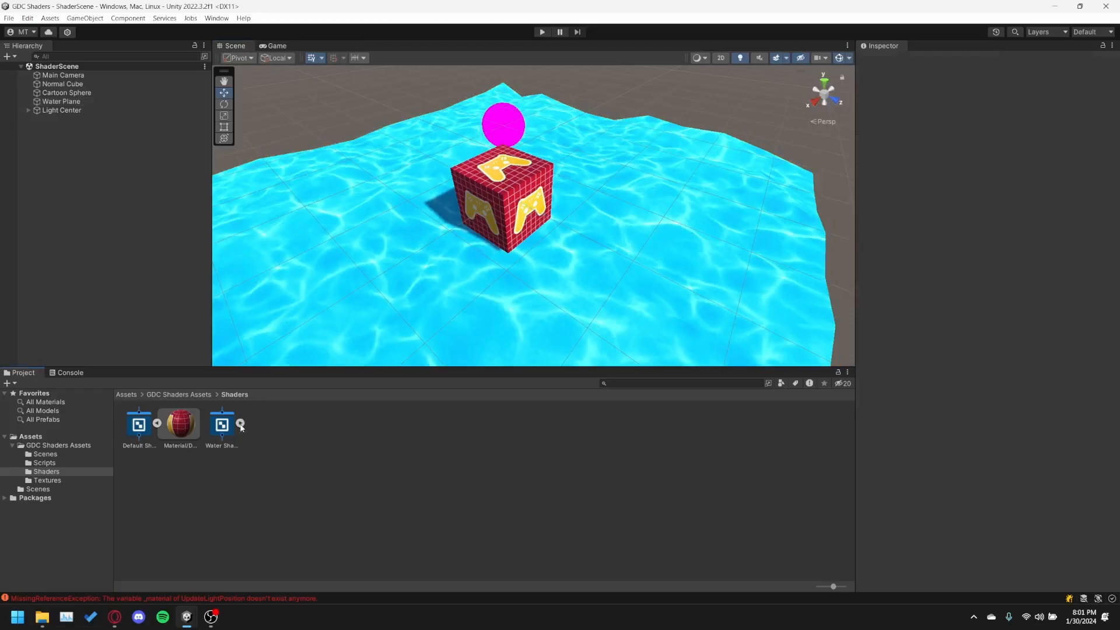
pyautogui.click(156, 423)
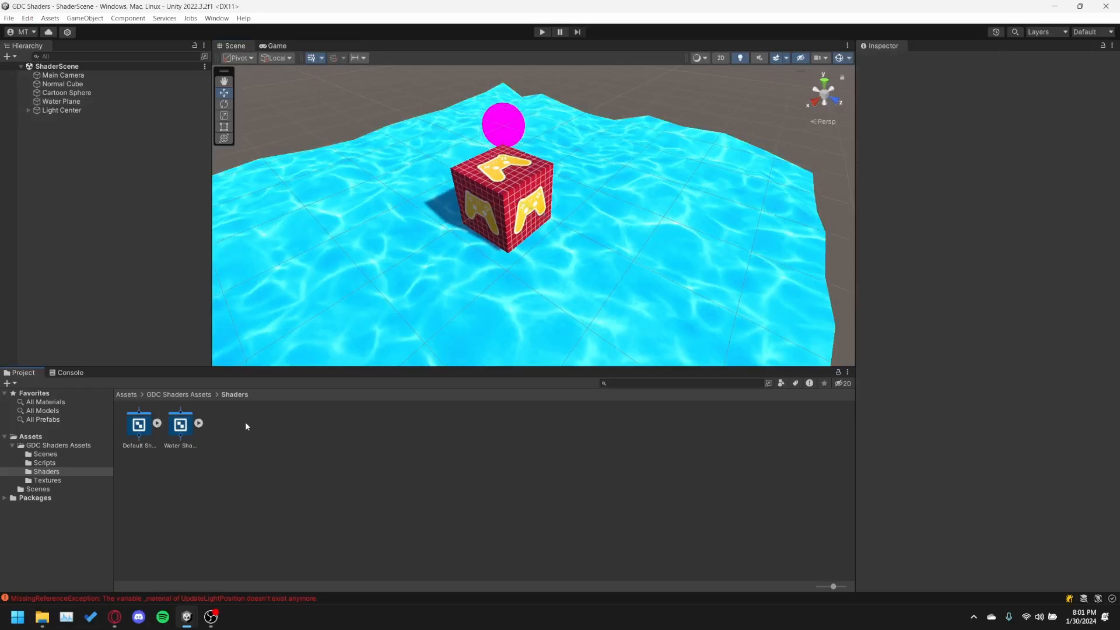
# Create a URP Unlit Shader Graph in the Shaders folder and name it Toon Shader.
pyautogui.rightClick(245, 423)
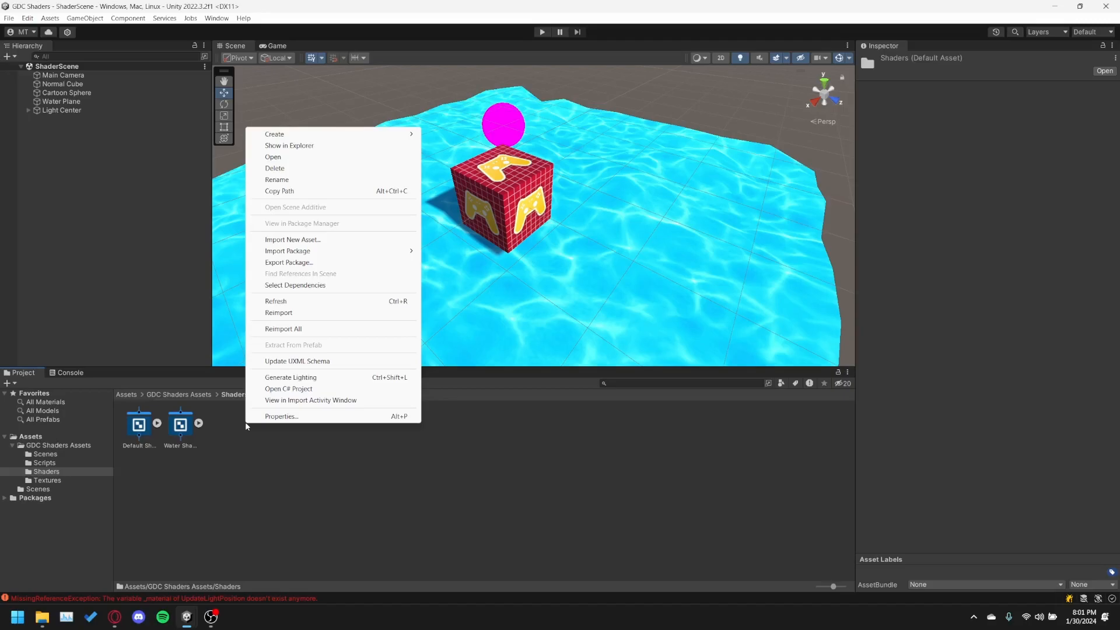
pyautogui.click(228, 427)
pyautogui.rightClick(237, 427)
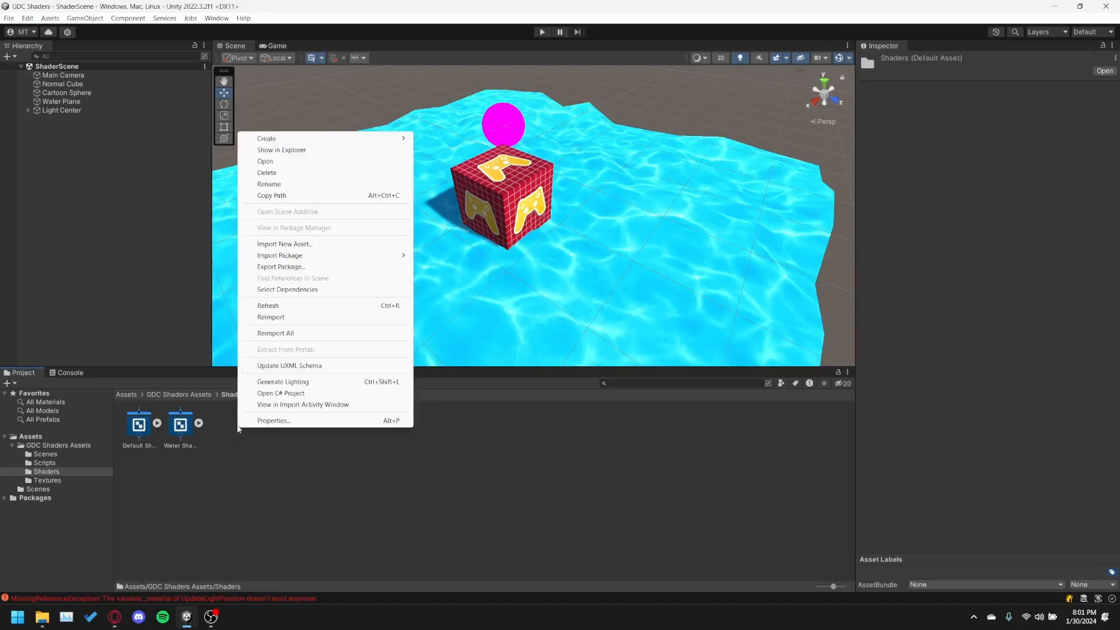
pyautogui.moveTo(277, 140)
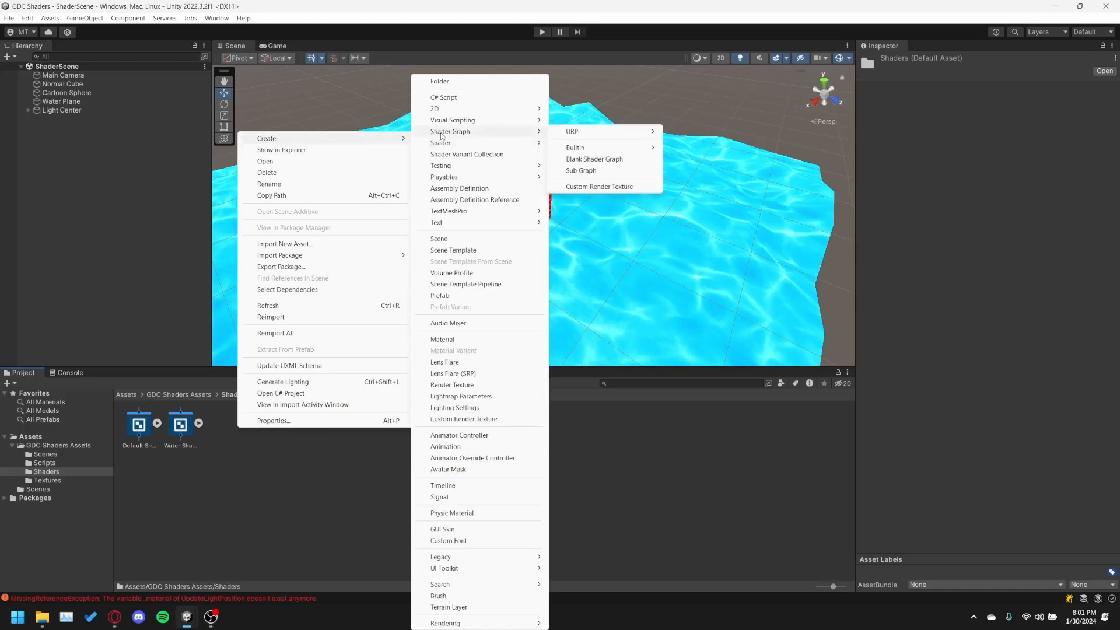
pyautogui.moveTo(578, 133)
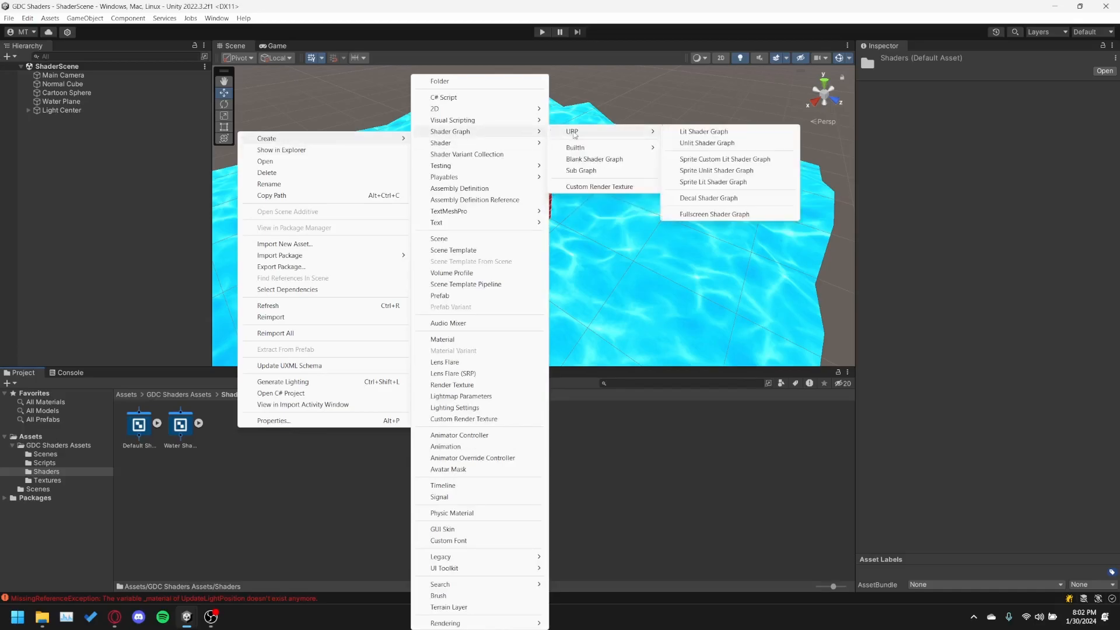
pyautogui.click(687, 143)
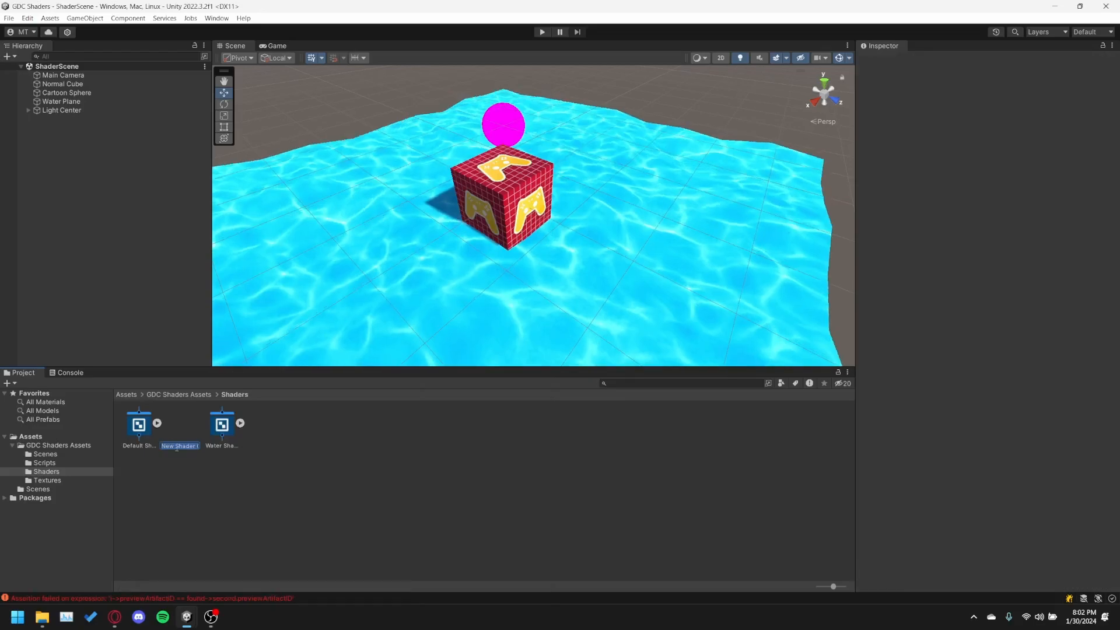
pyautogui.write('T')
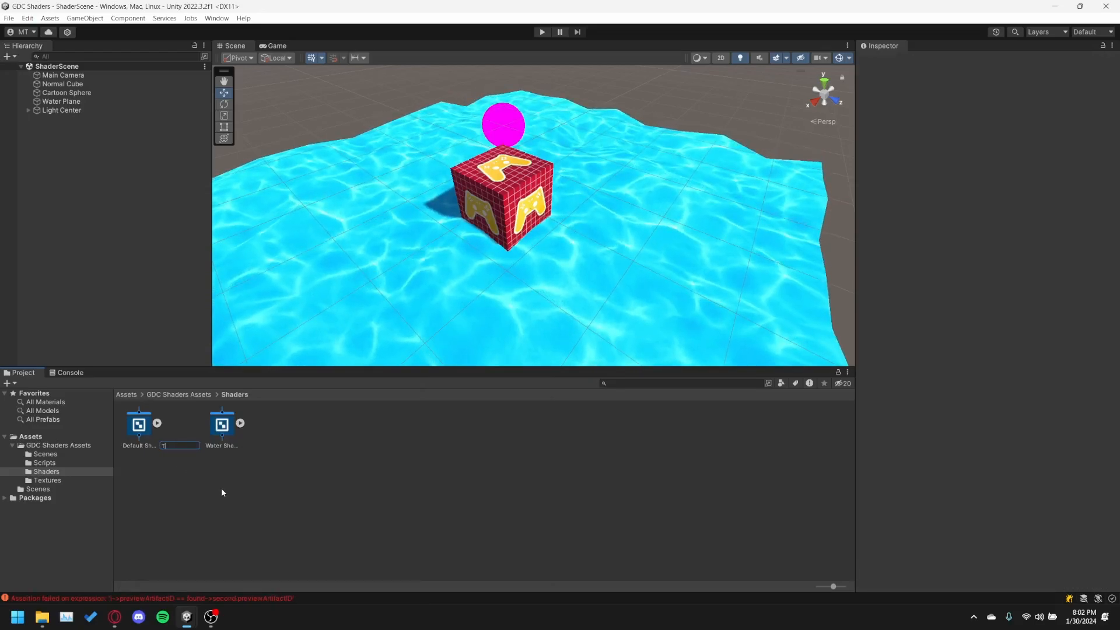
pyautogui.write('oon Shader')
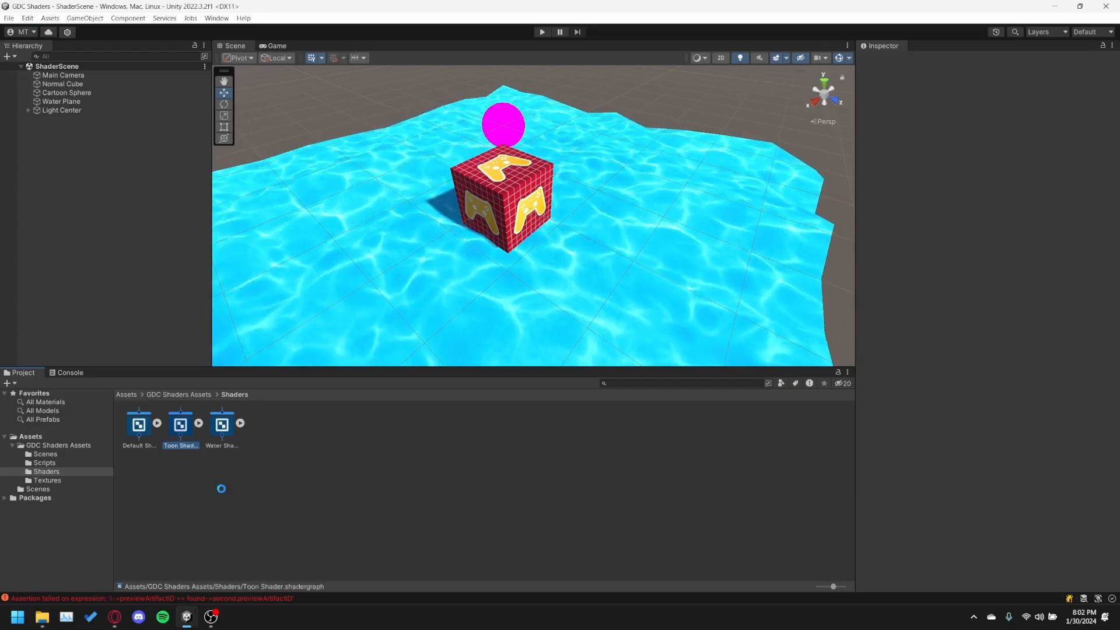
pyautogui.press('Return')
# Open the Toon Shader graph in a maximized window and save the asset.
pyautogui.doubleClick(181, 426)
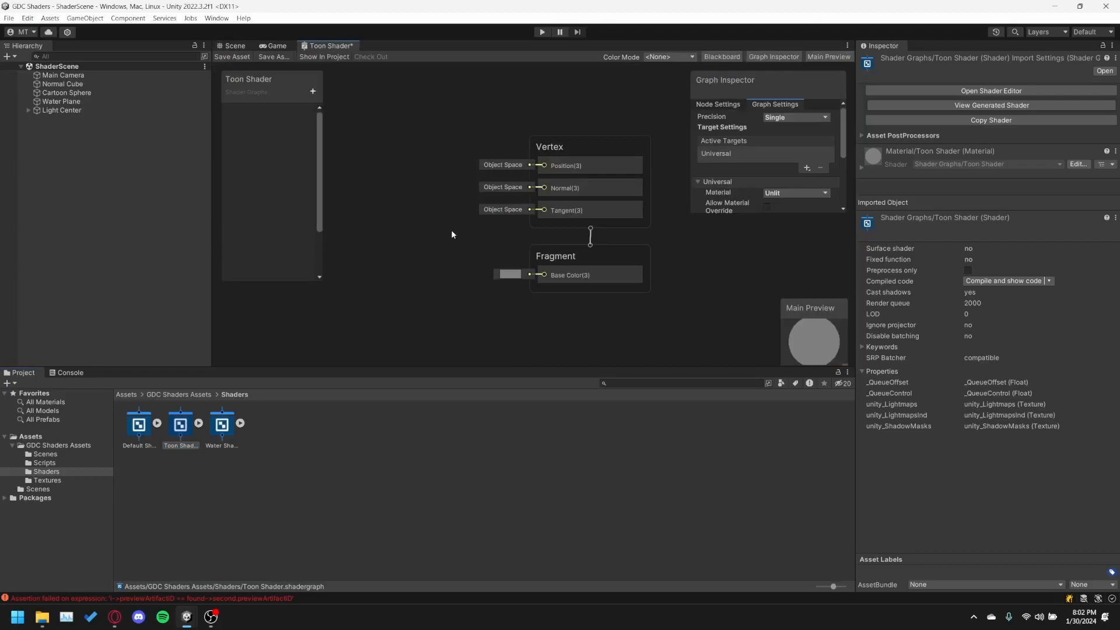
pyautogui.moveTo(435, 176)
pyautogui.mouseDown(button='middle')
pyautogui.moveTo(467, 189)
pyautogui.moveTo(455, 177)
pyautogui.mouseUp(button='middle')
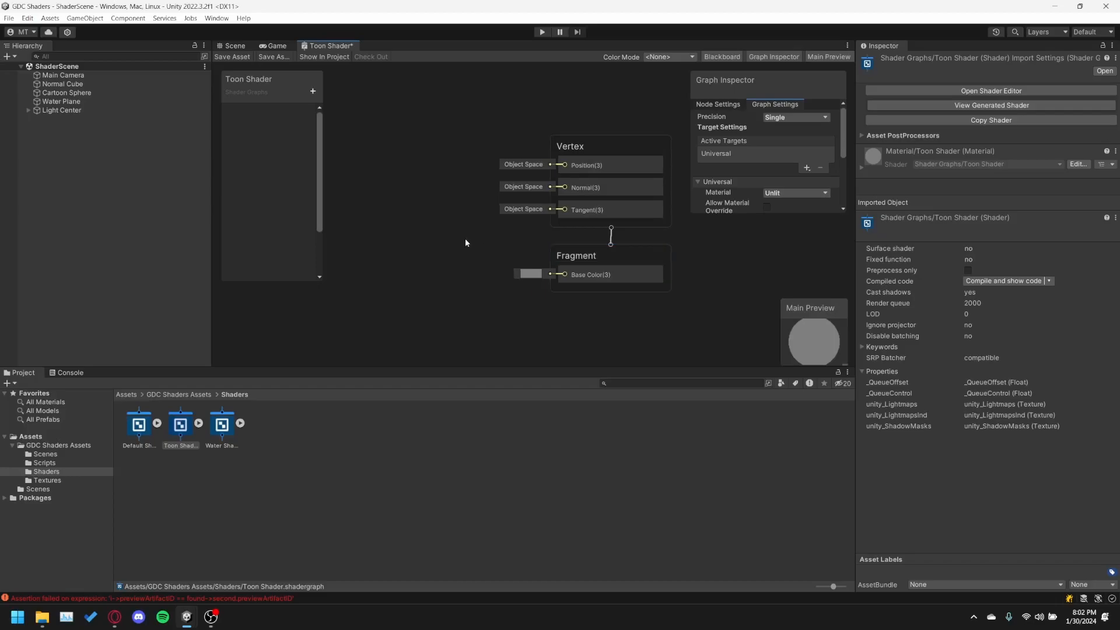
pyautogui.doubleClick(312, 47)
pyautogui.click(23, 57)
pyautogui.moveTo(215, 210); pyautogui.dragTo(543, 306, button='middle')
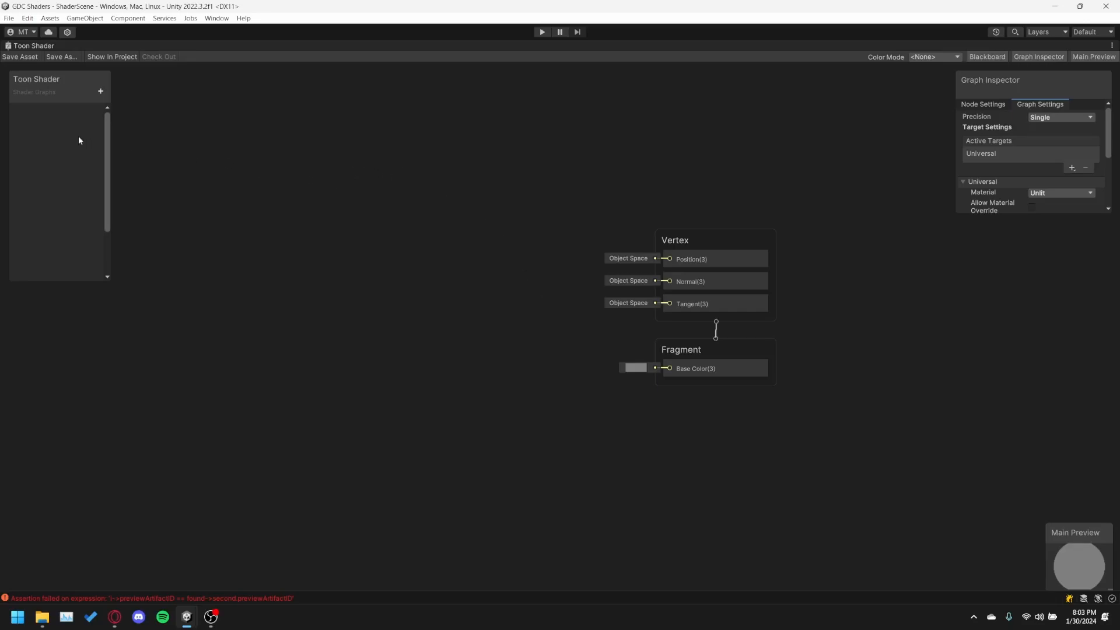
# Add a Vector 3 property named LightPos to the Toon Shader graph.
pyautogui.click(100, 91)
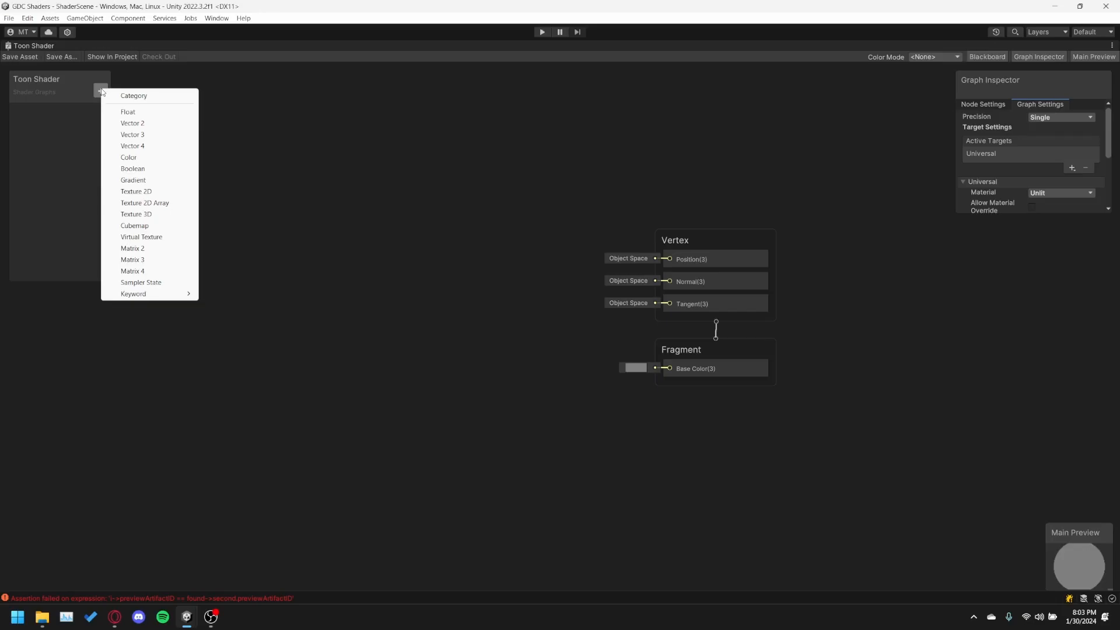
pyautogui.click(76, 86)
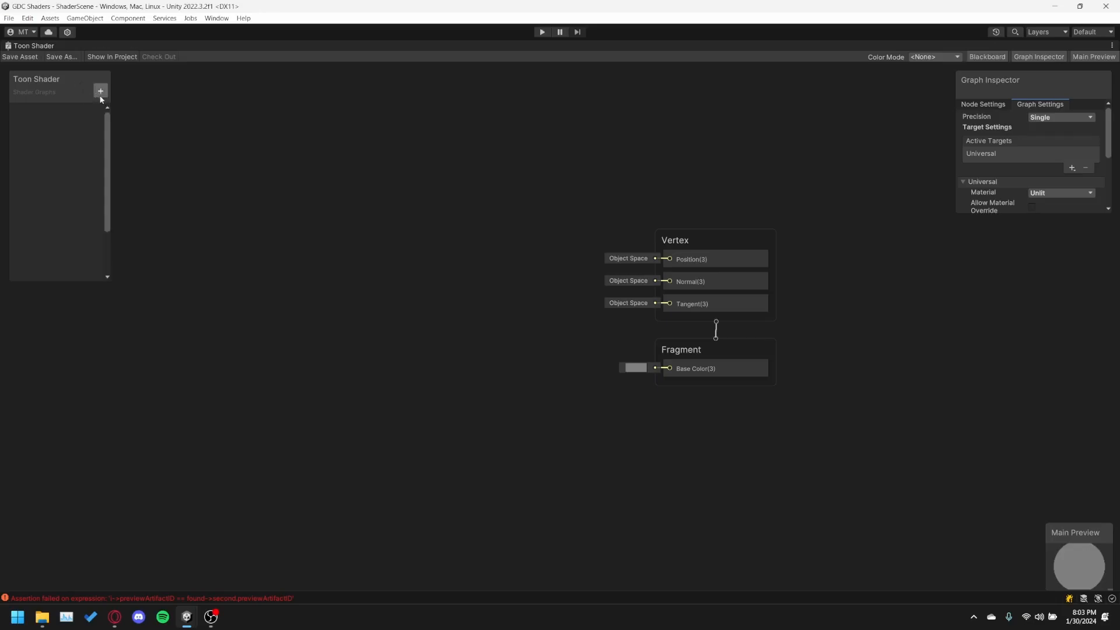
pyautogui.click(100, 91)
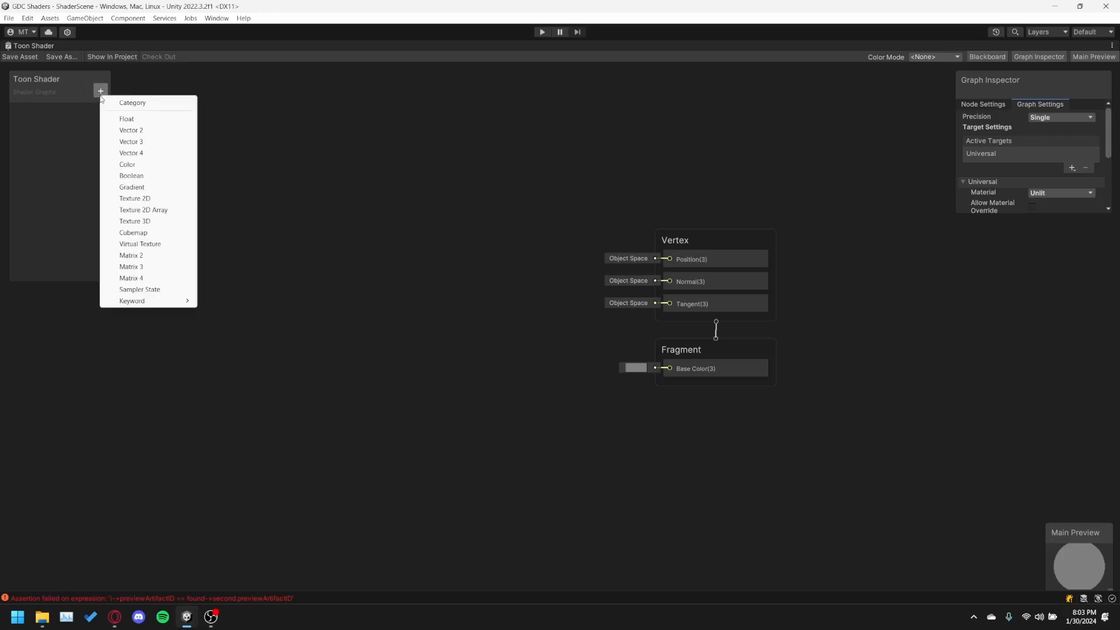
pyautogui.click(137, 145)
pyautogui.write('LightPos')
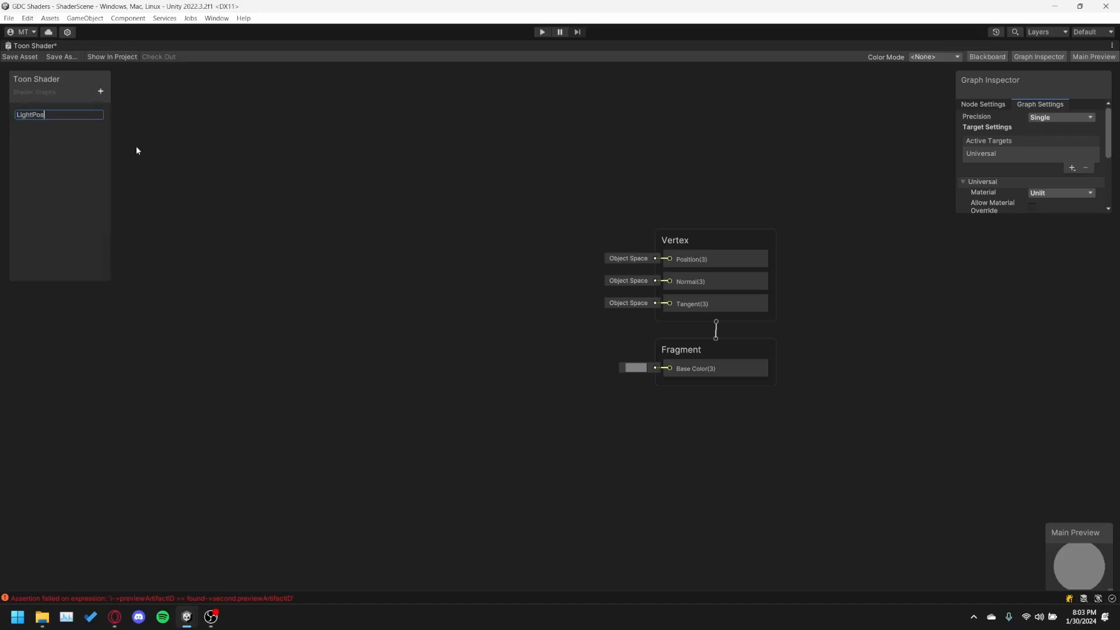
pyautogui.press('Return')
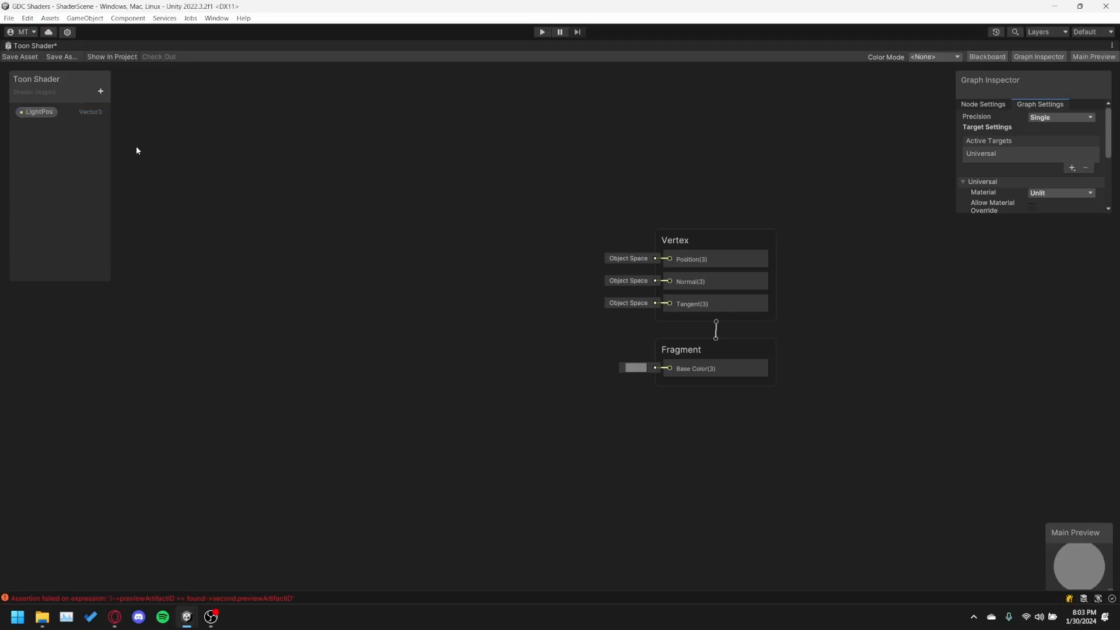
# Place a LightPos property node in the graph, well before the Vertex and Fragment blocks.
pyautogui.click(45, 116)
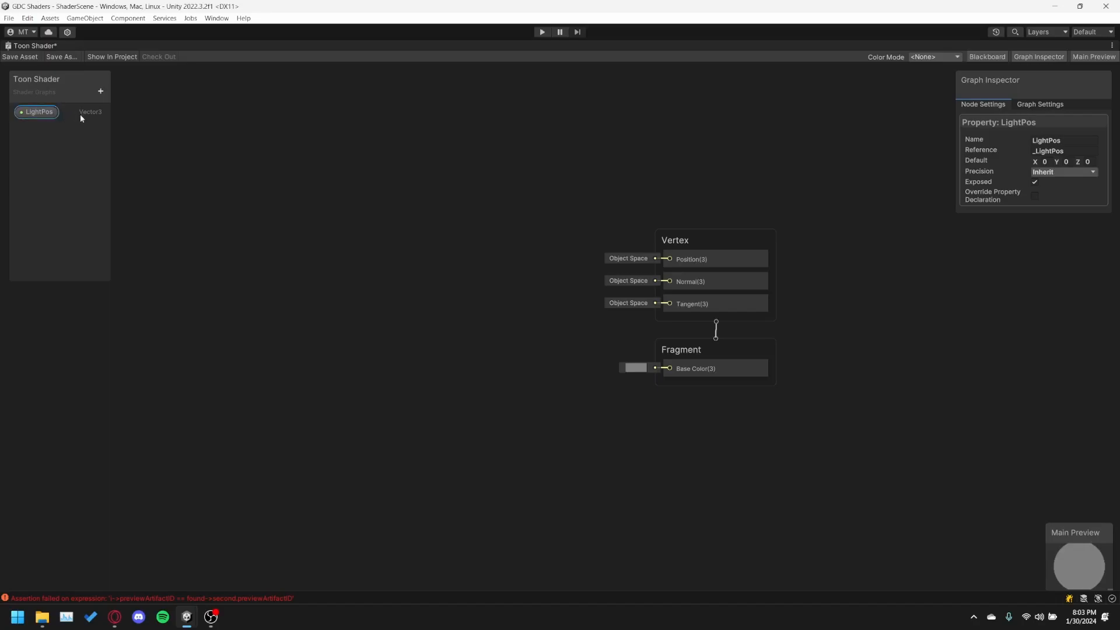
pyautogui.moveTo(42, 113); pyautogui.dragTo(115, 308)
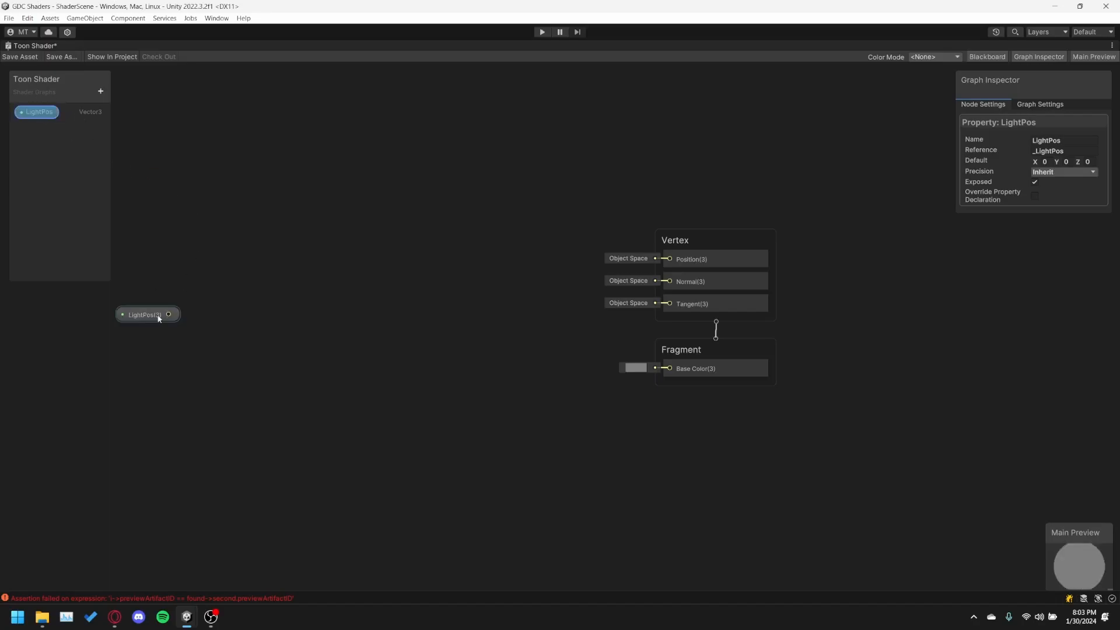
pyautogui.moveTo(185, 316); pyautogui.dragTo(394, 315, button='middle')
pyautogui.scroll(3, 394, 318)
pyautogui.scroll(-3, 383, 305)
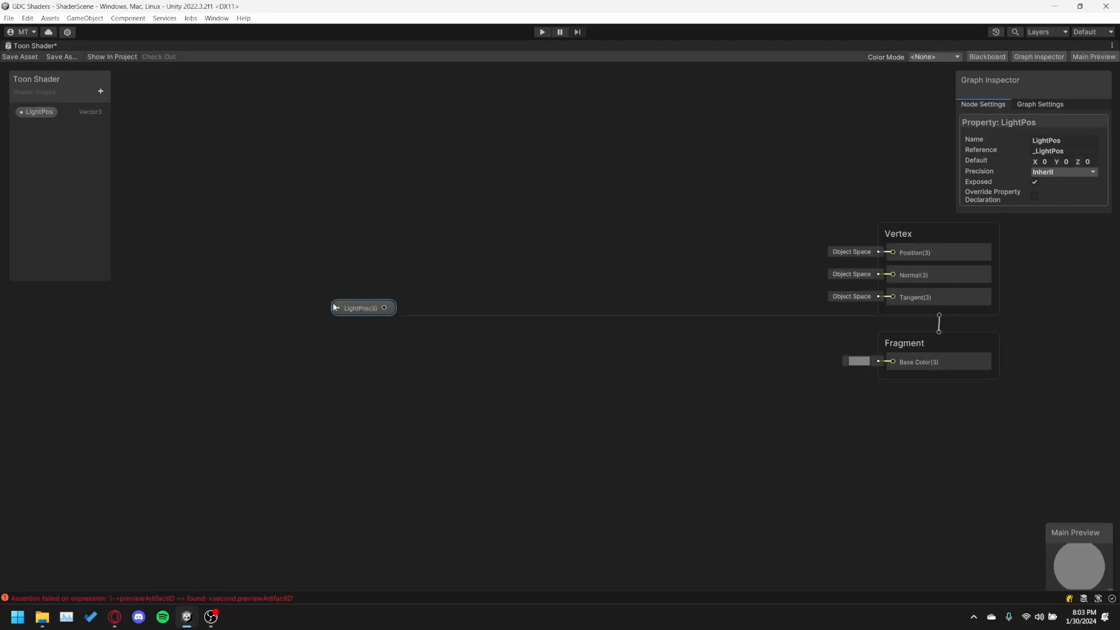
pyautogui.moveTo(358, 305); pyautogui.dragTo(222, 310)
pyautogui.moveTo(362, 314); pyautogui.dragTo(524, 334, button='middle')
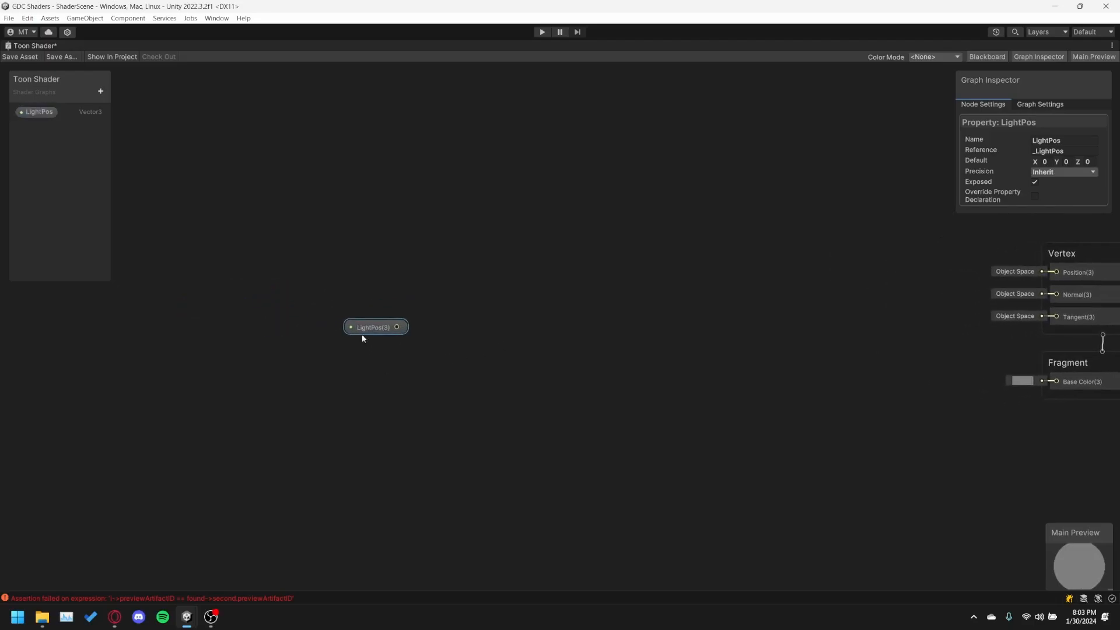
pyautogui.moveTo(360, 338); pyautogui.dragTo(232, 324)
pyautogui.moveTo(360, 332); pyautogui.dragTo(435, 327, button='middle')
pyautogui.moveTo(330, 320); pyautogui.dragTo(318, 323)
pyautogui.click(459, 309)
pyautogui.moveTo(460, 309); pyautogui.dragTo(418, 309, button='middle')
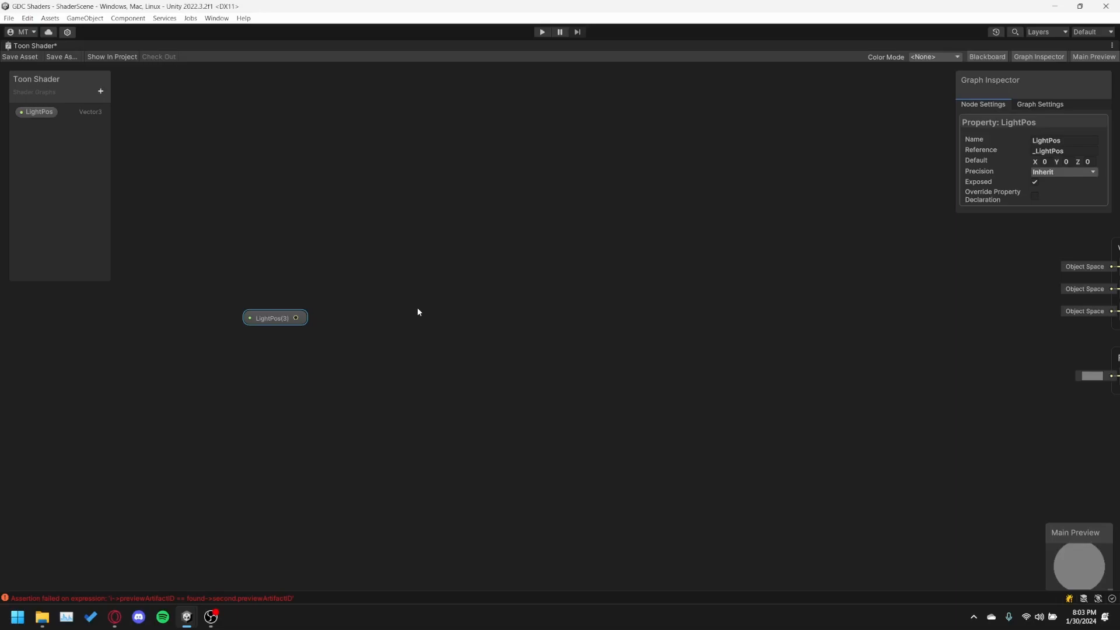
# Add a Normalize node with its preview collapsed beside LightPos, and connect the LightPos output to its input.
pyautogui.rightClick(335, 316)
pyautogui.click(369, 323)
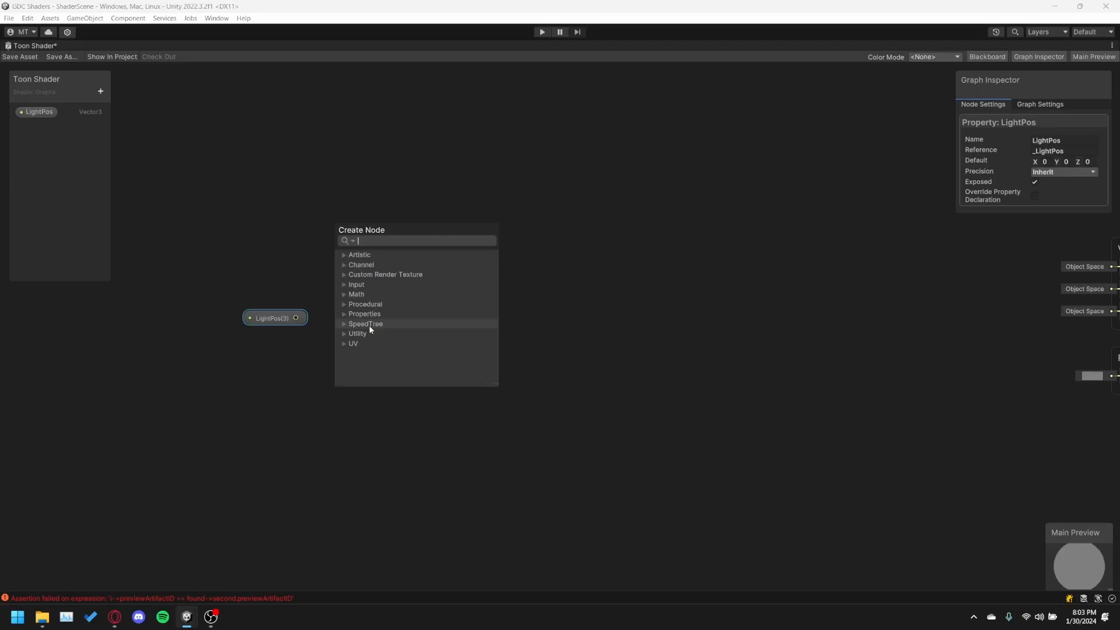
pyautogui.write('normalize')
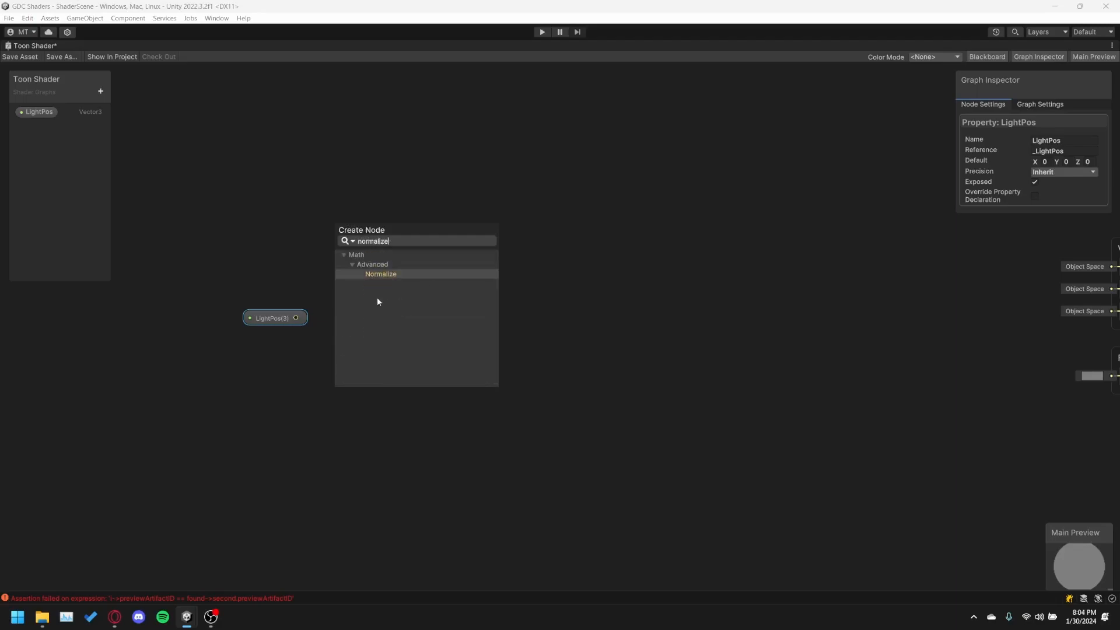
pyautogui.click(391, 276)
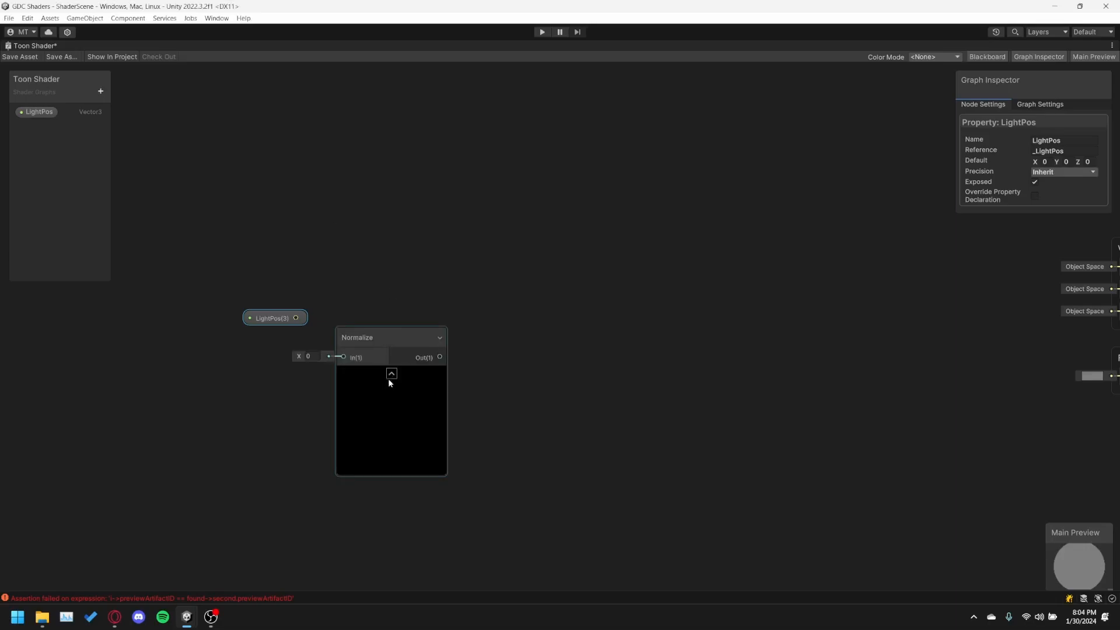
pyautogui.click(391, 374)
pyautogui.moveTo(364, 341); pyautogui.dragTo(374, 315)
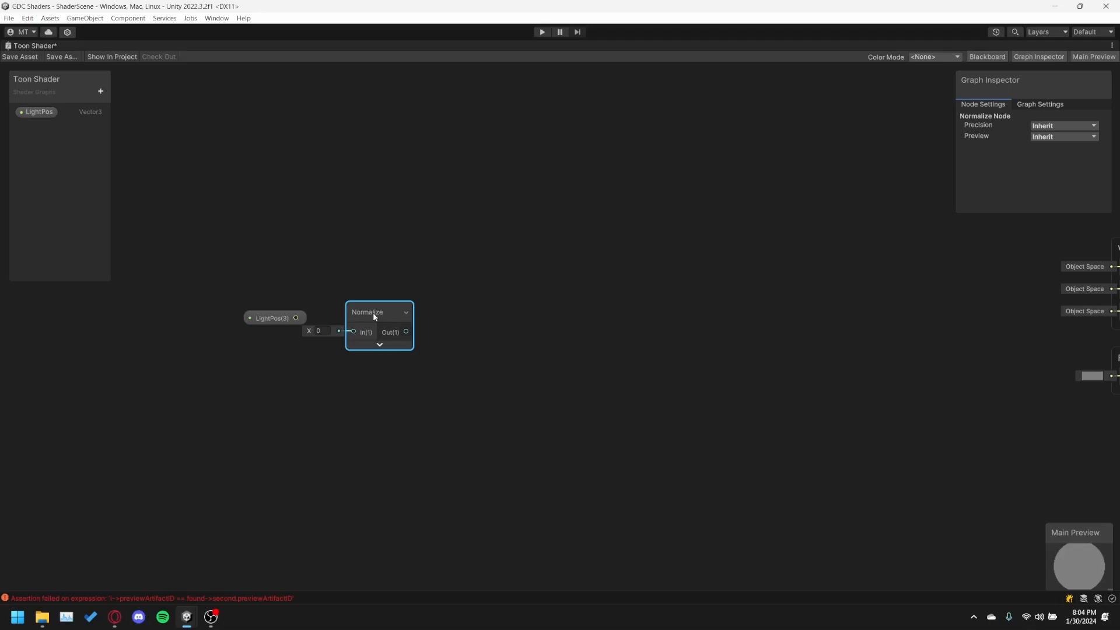
pyautogui.moveTo(375, 317); pyautogui.dragTo(380, 316)
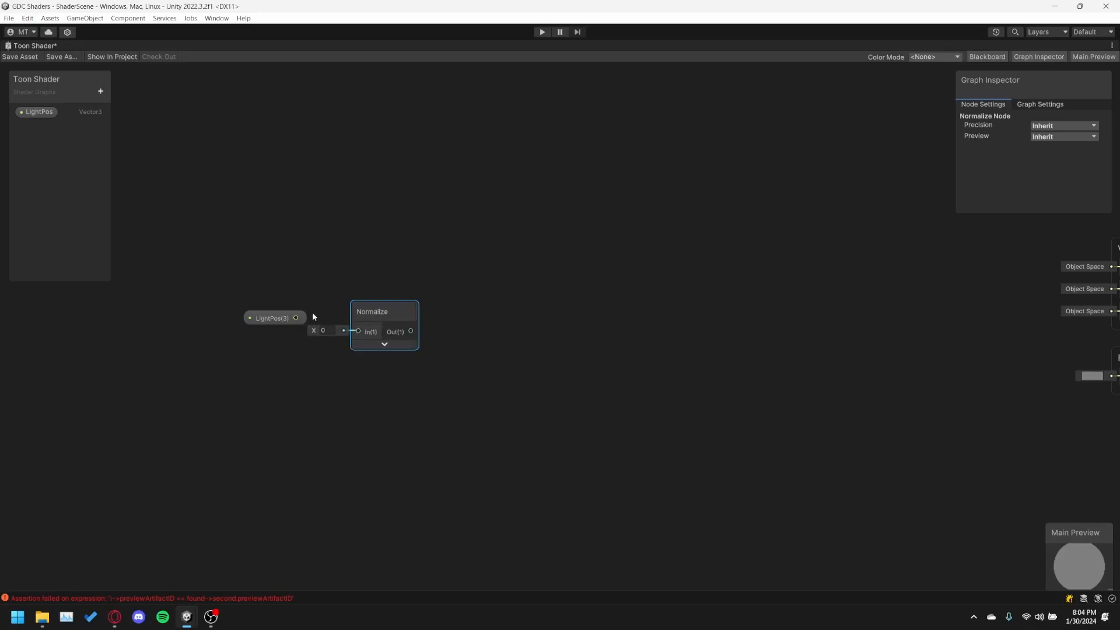
pyautogui.moveTo(295, 320); pyautogui.dragTo(218, 338)
pyautogui.moveTo(384, 310); pyautogui.dragTo(300, 315)
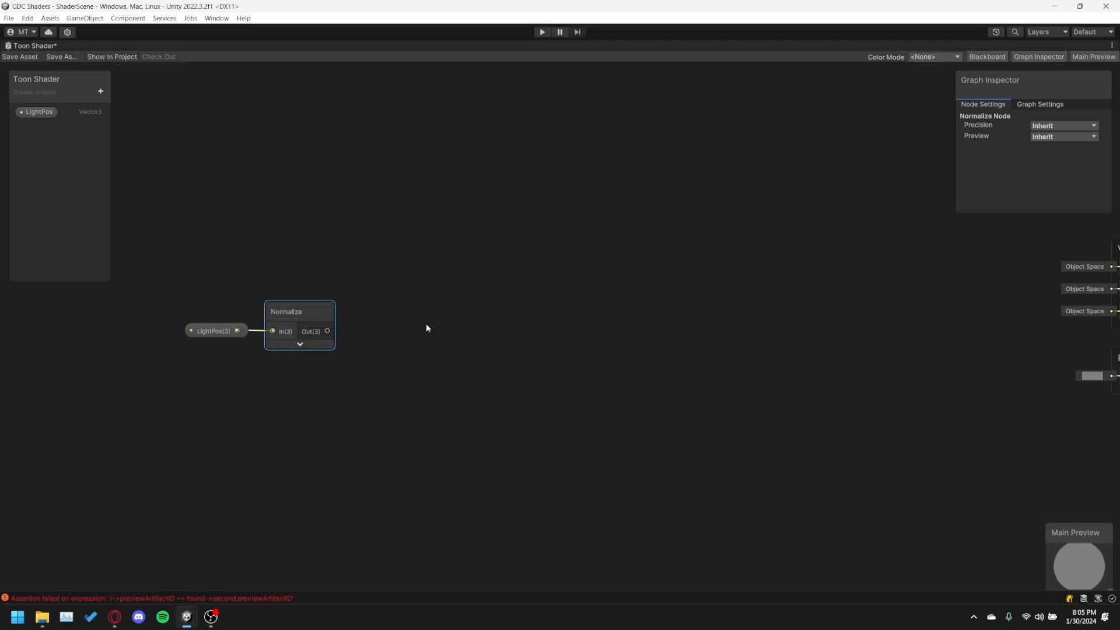
# Add a Normal Vector node in World space, collapse its preview, and place it above the Normalize node.
pyautogui.click(289, 230)
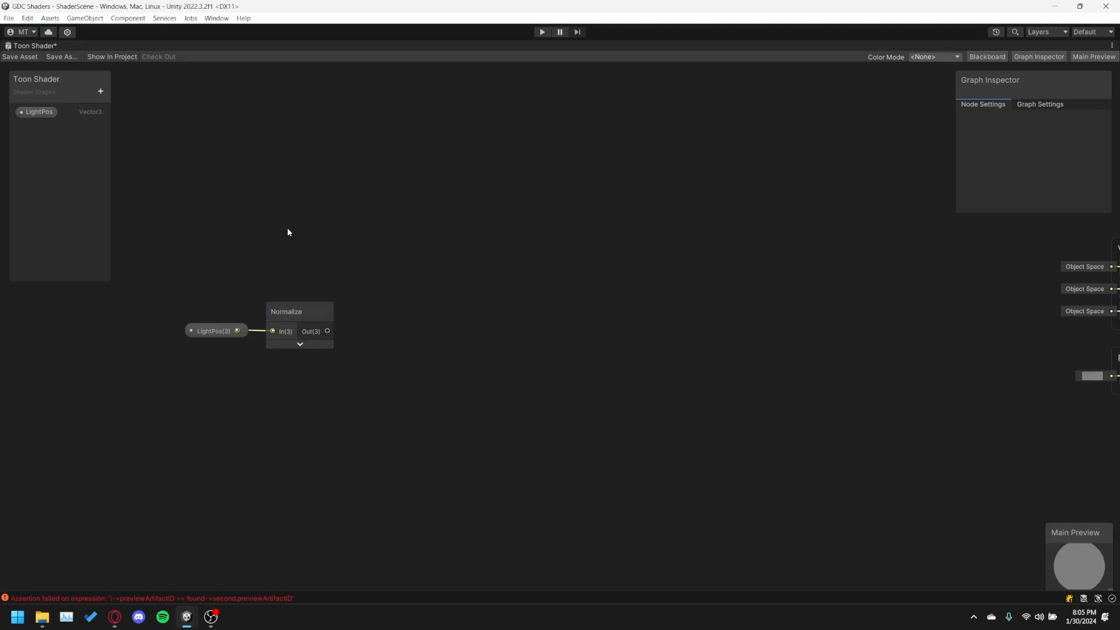
pyautogui.rightClick(287, 232)
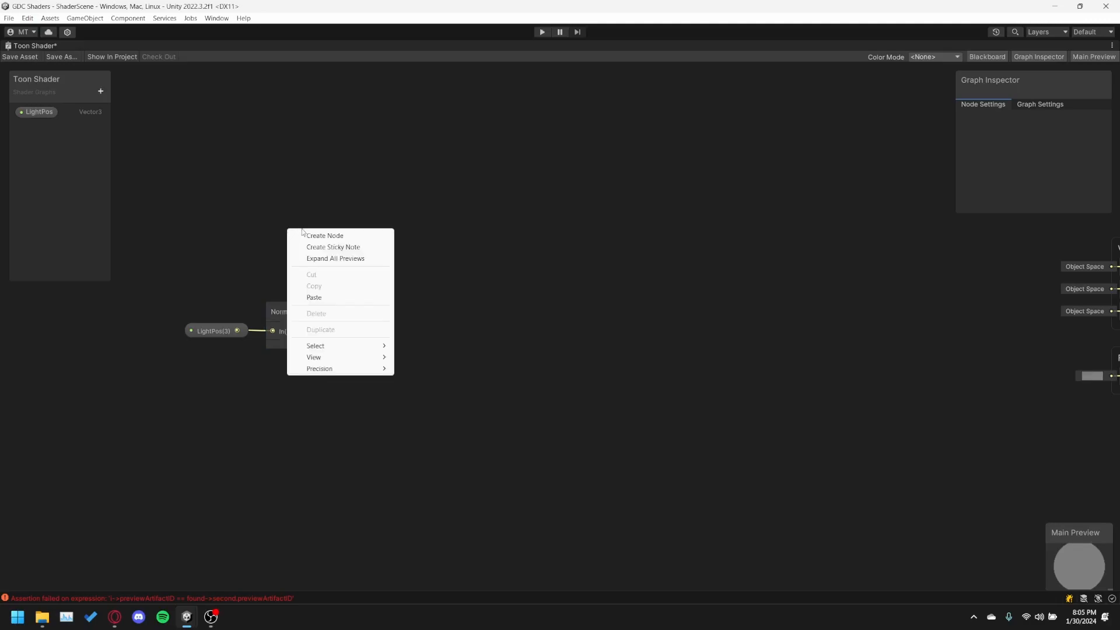
pyautogui.click(308, 235)
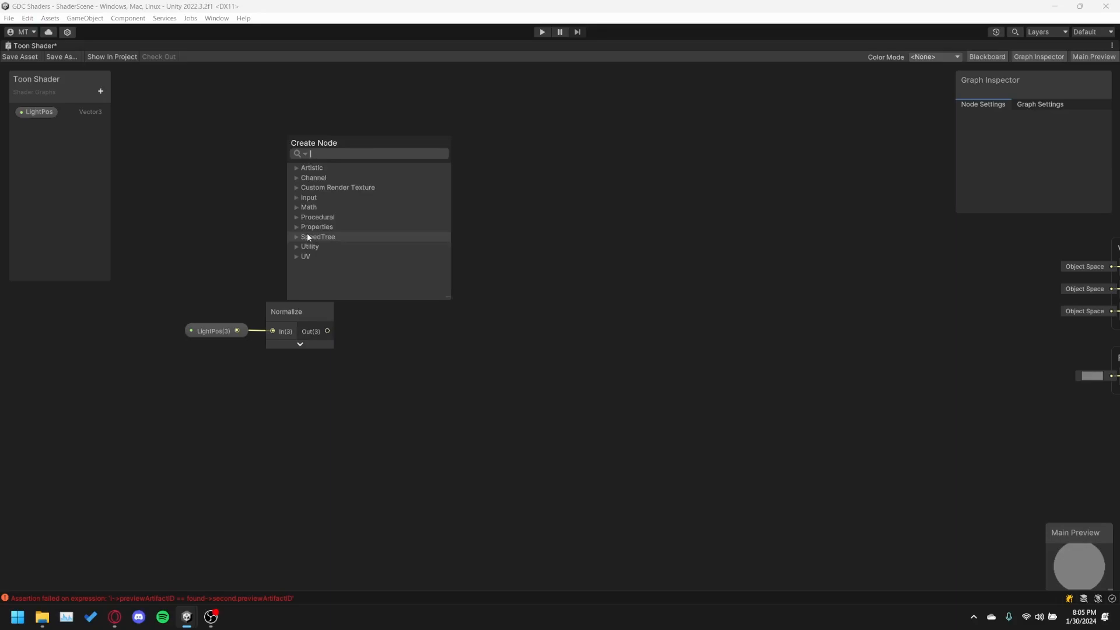
pyautogui.write('normal vector')
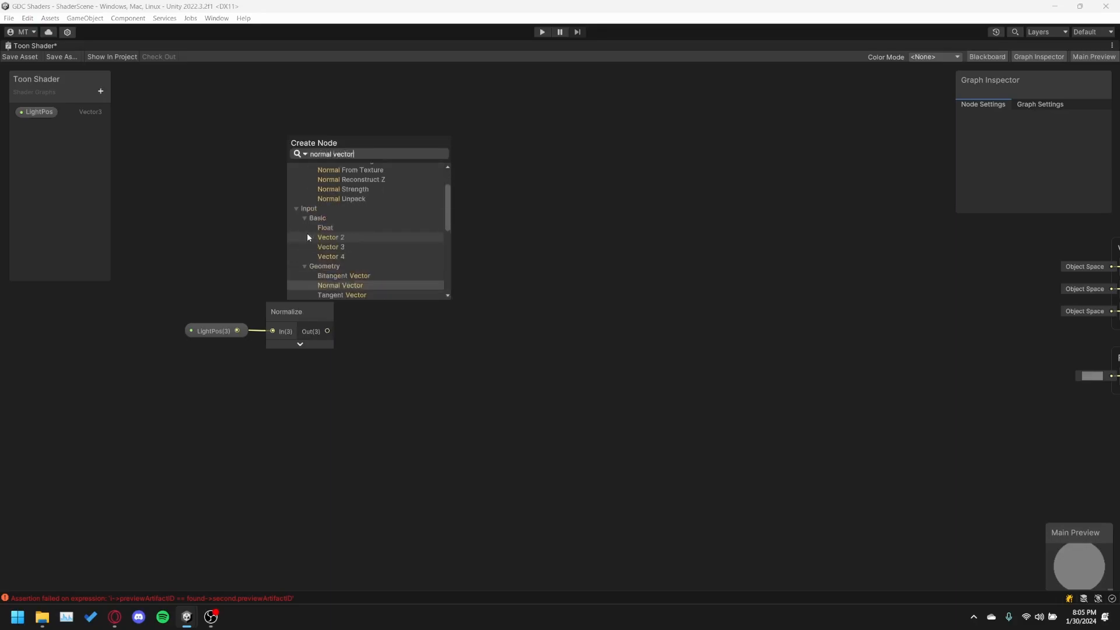
pyautogui.press('Return')
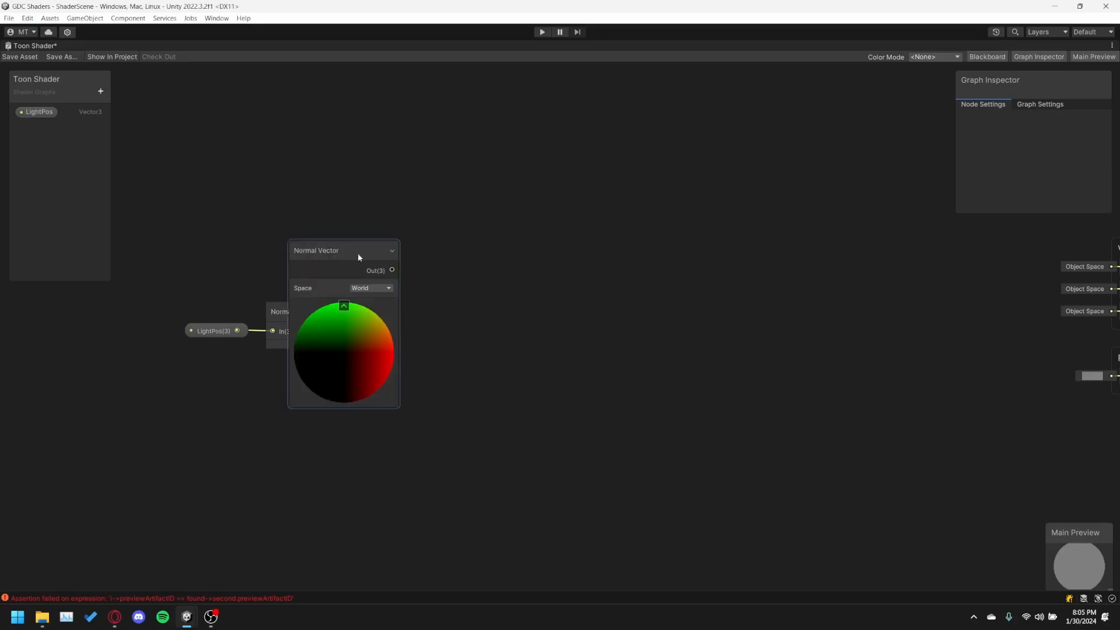
pyautogui.click(345, 308)
pyautogui.moveTo(303, 262); pyautogui.dragTo(240, 235)
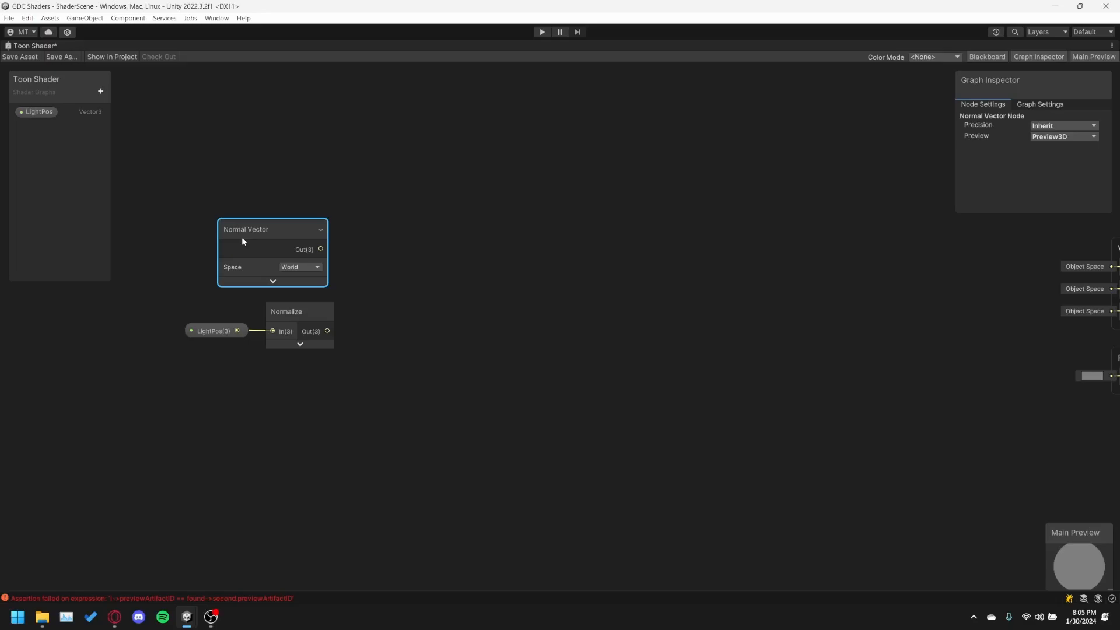
pyautogui.moveTo(242, 239); pyautogui.dragTo(256, 237)
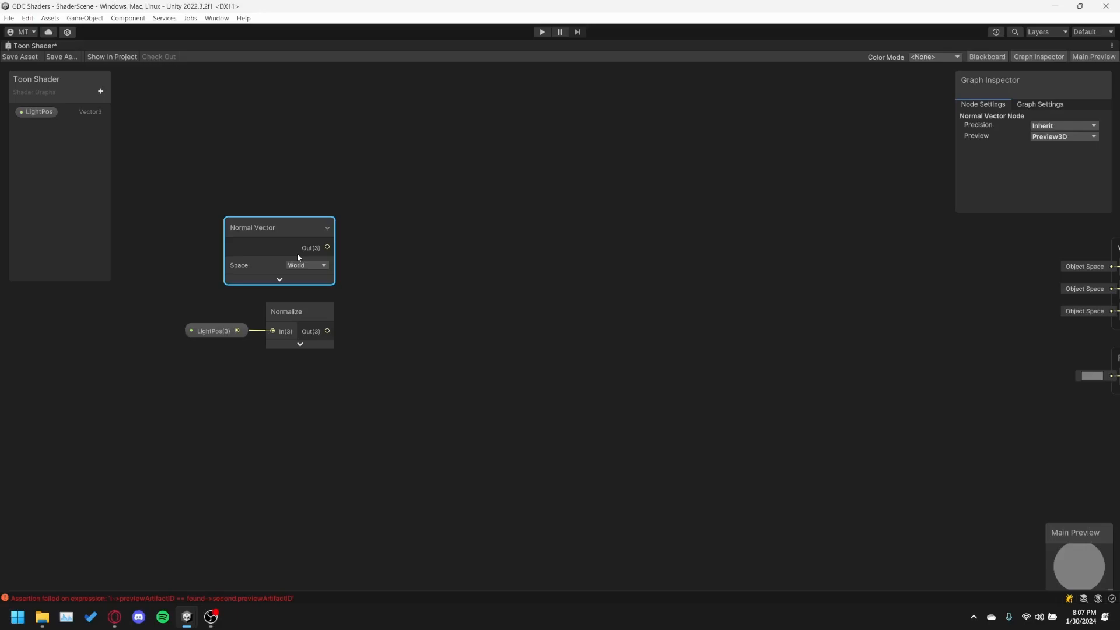
# Add a Dot Product node and place it just after the Normal Vector and Normalize nodes.
pyautogui.rightClick(393, 301)
pyautogui.click(432, 309)
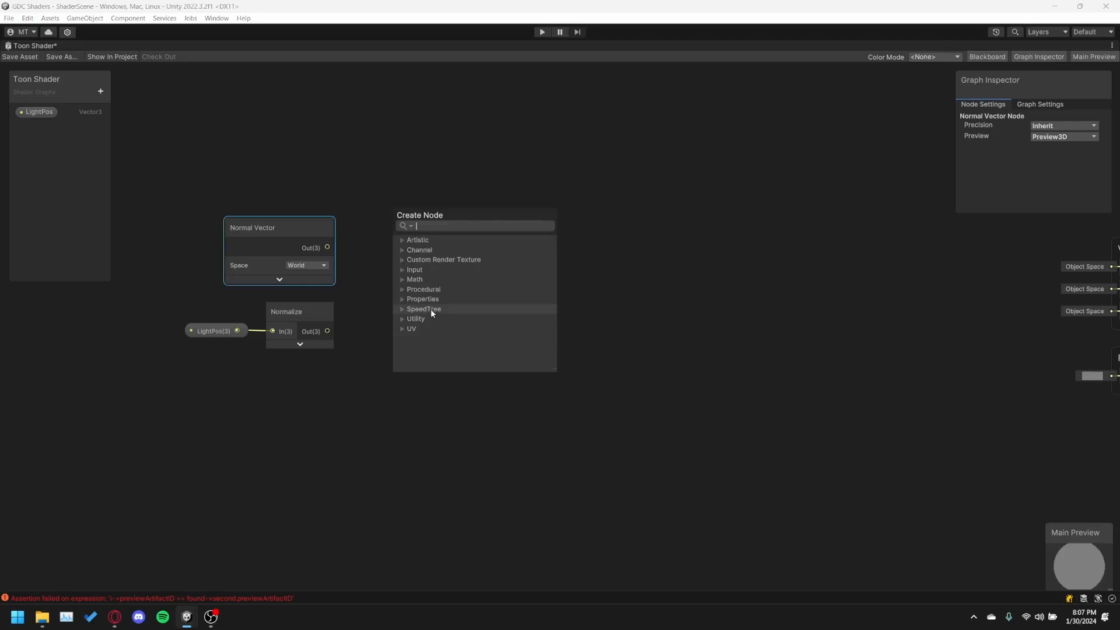
pyautogui.write('dot produc')
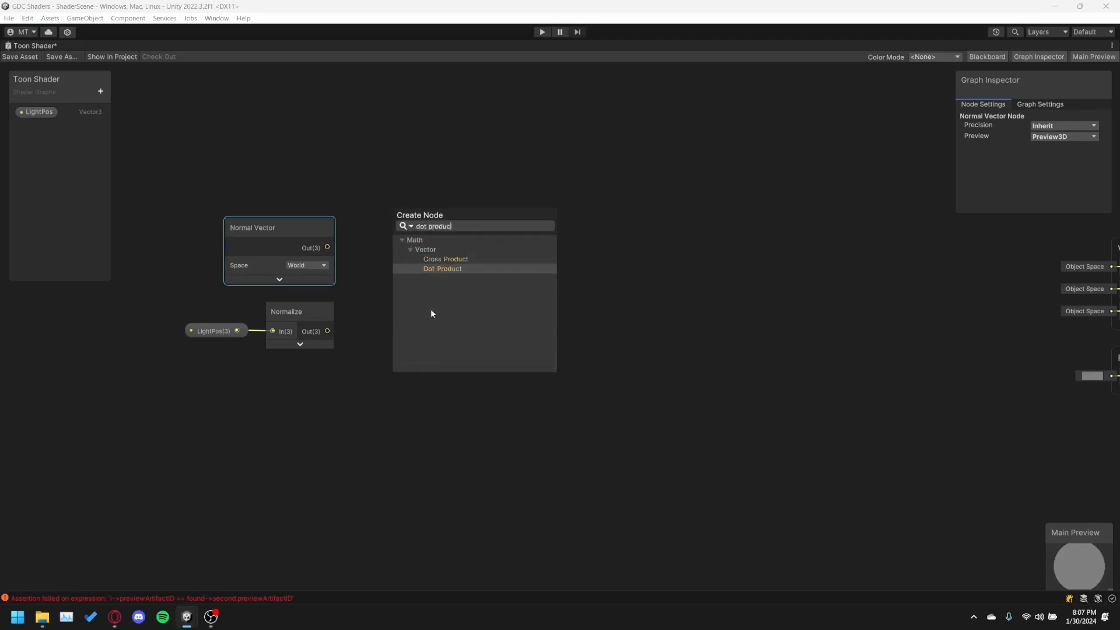
pyautogui.press('Return')
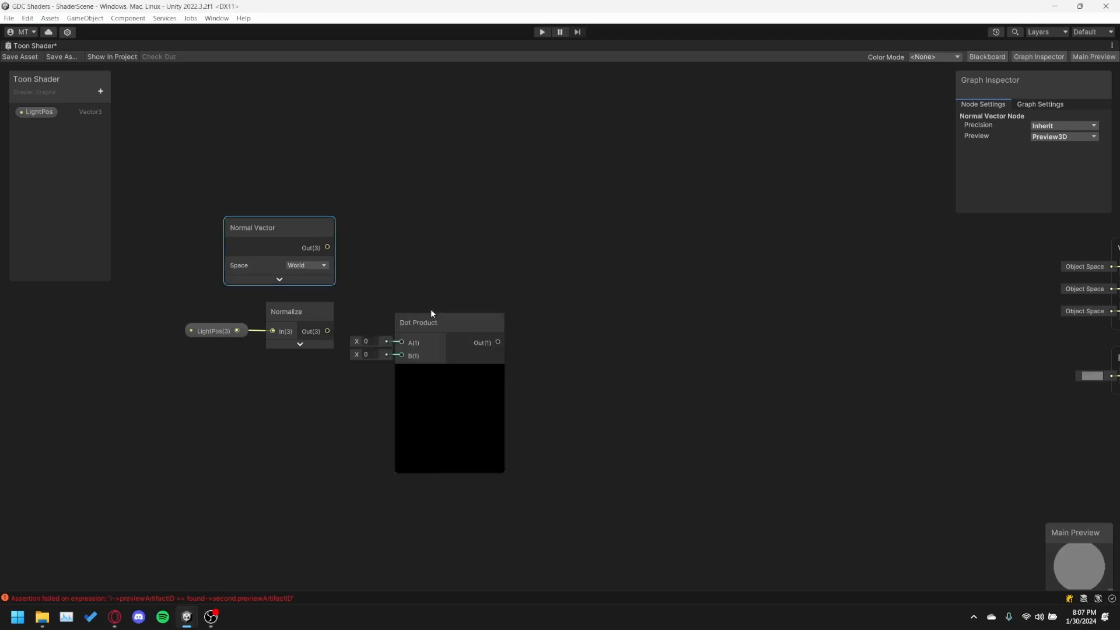
pyautogui.moveTo(465, 327); pyautogui.dragTo(457, 271)
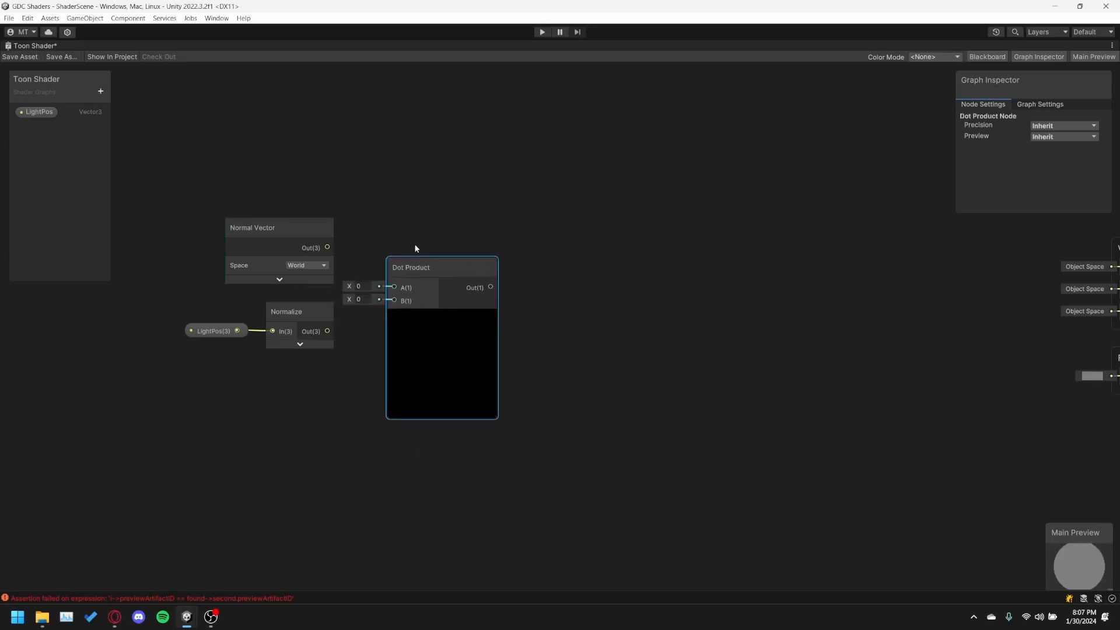
# Connect the Normal Vector output to Dot Product input A and the Normalize output to input B.
pyautogui.moveTo(327, 248); pyautogui.dragTo(329, 250)
pyautogui.moveTo(365, 290); pyautogui.dragTo(394, 287)
pyautogui.moveTo(327, 331); pyautogui.dragTo(394, 301)
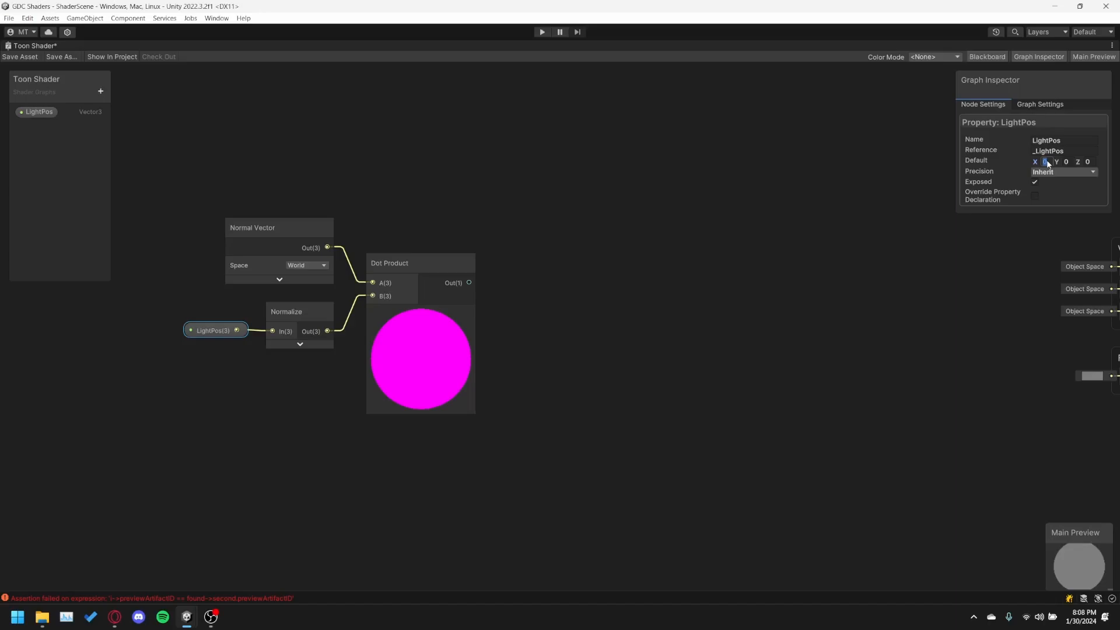
# Set the LightPos property's default to X 3, Y 3, Z 3, and move the Dot Product node closer to its source nodes.
pyautogui.write('3')
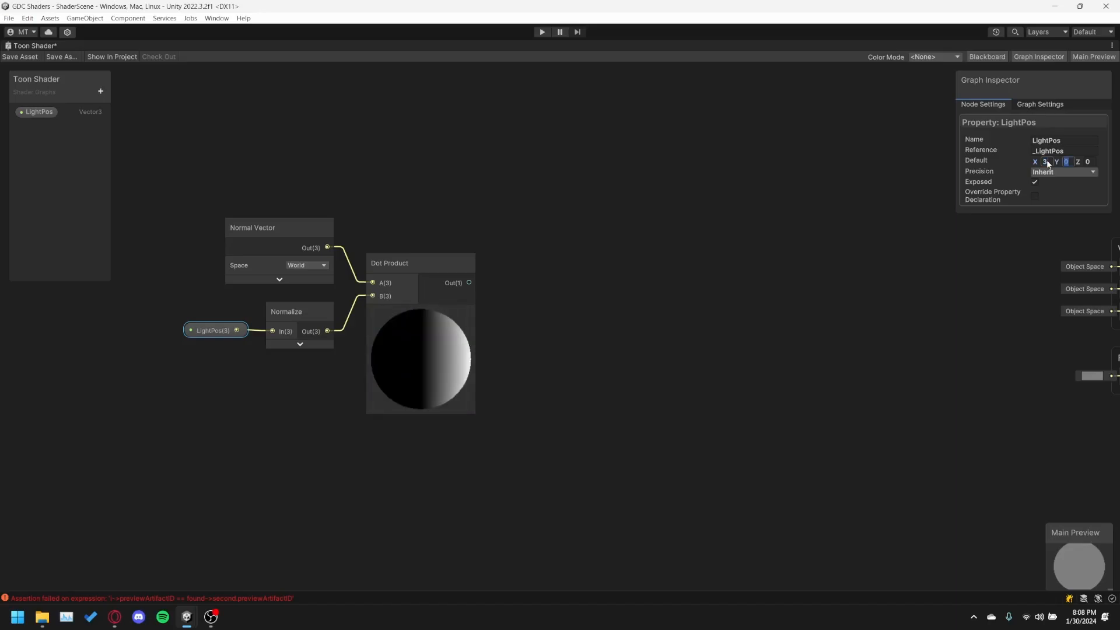
pyautogui.press('Tab')
pyautogui.write('3')
pyautogui.press('Tab')
pyautogui.write('3')
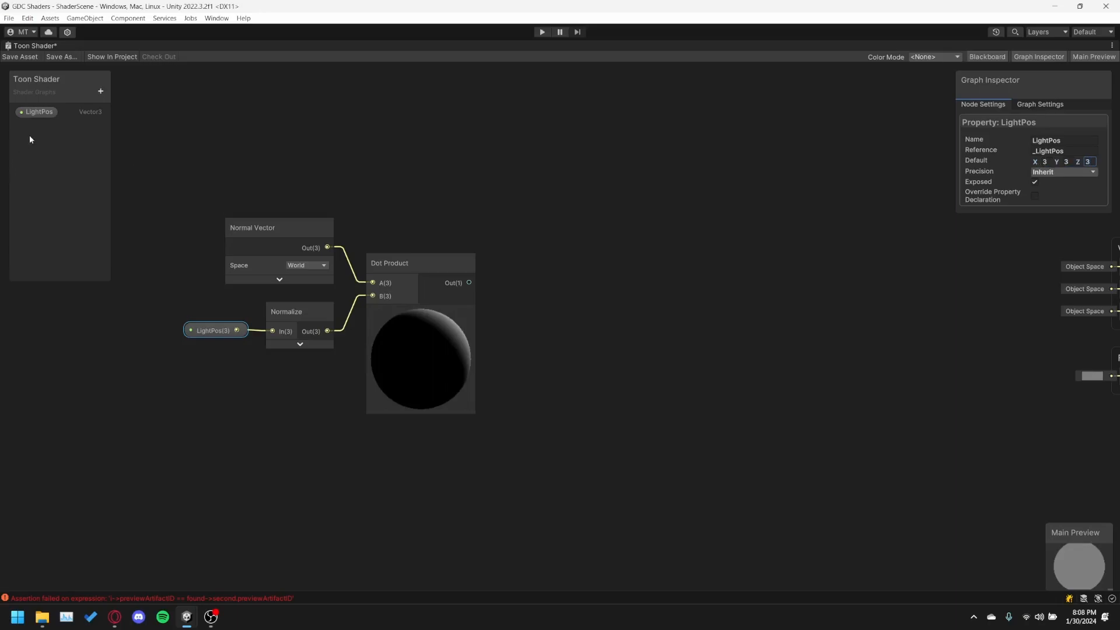
pyautogui.click(46, 111)
pyautogui.moveTo(414, 256); pyautogui.dragTo(400, 259)
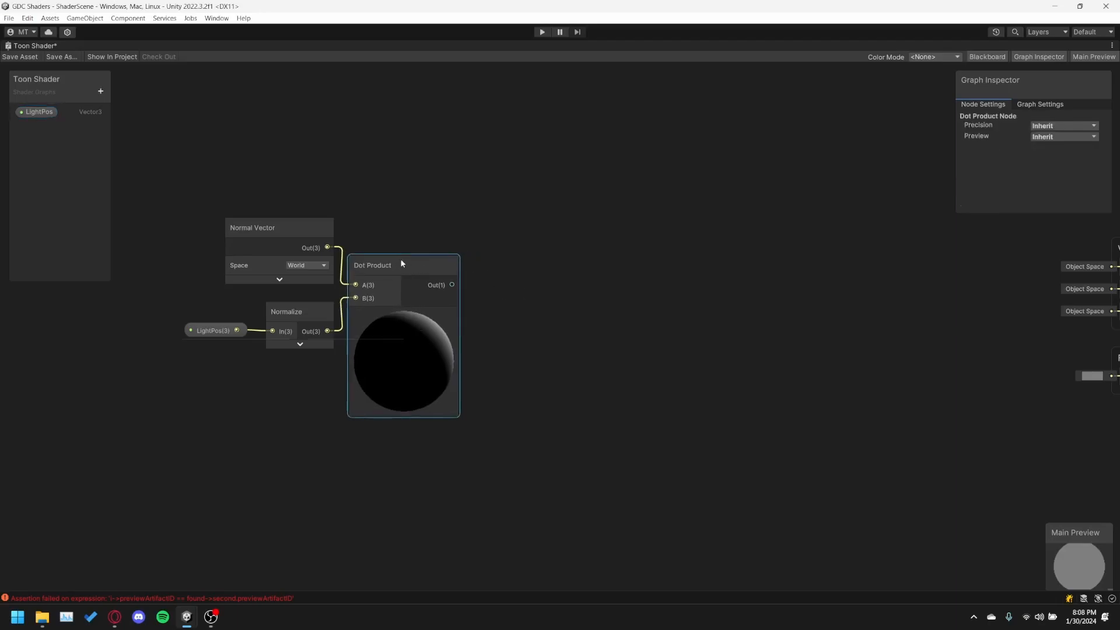
pyautogui.click(523, 292)
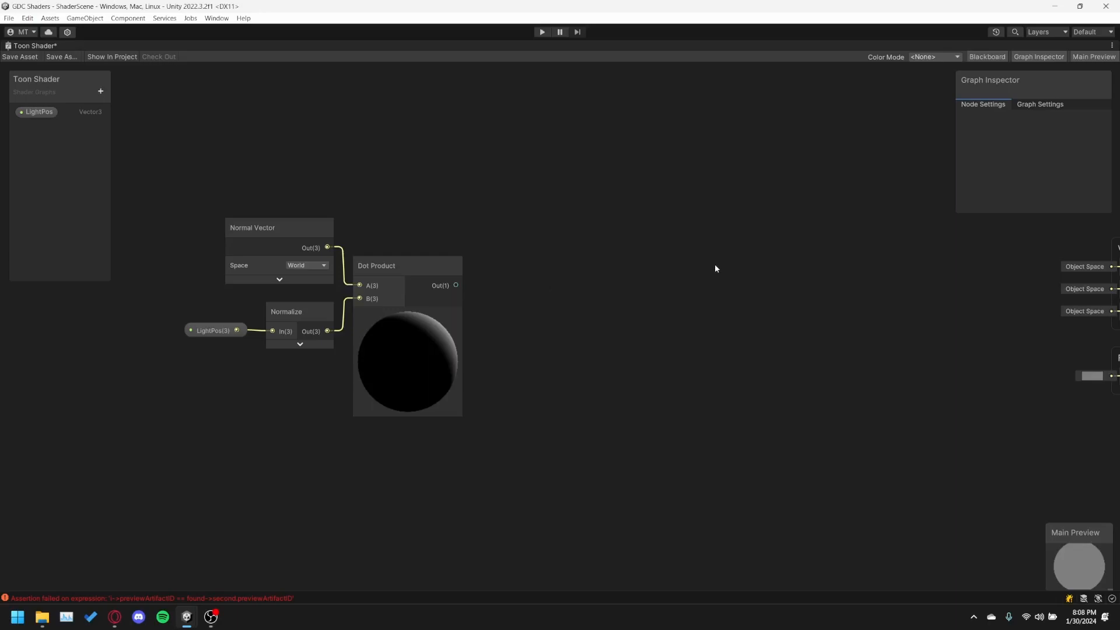
# Add a Multiply node and place it after the Dot Product node.
pyautogui.rightClick(576, 260)
pyautogui.click(583, 284)
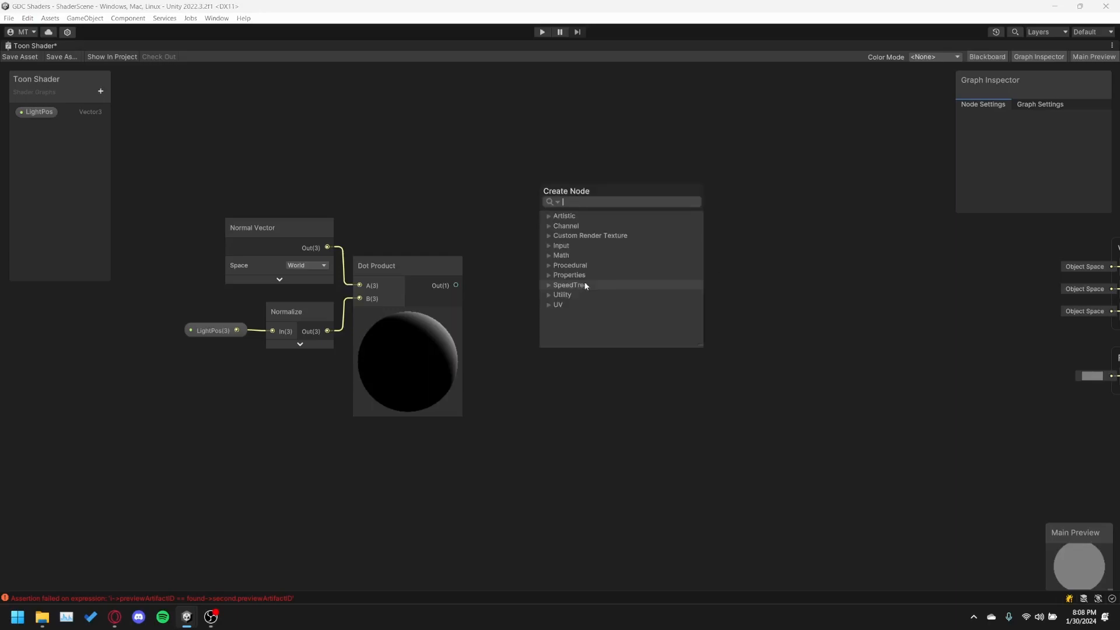
pyautogui.write('multi')
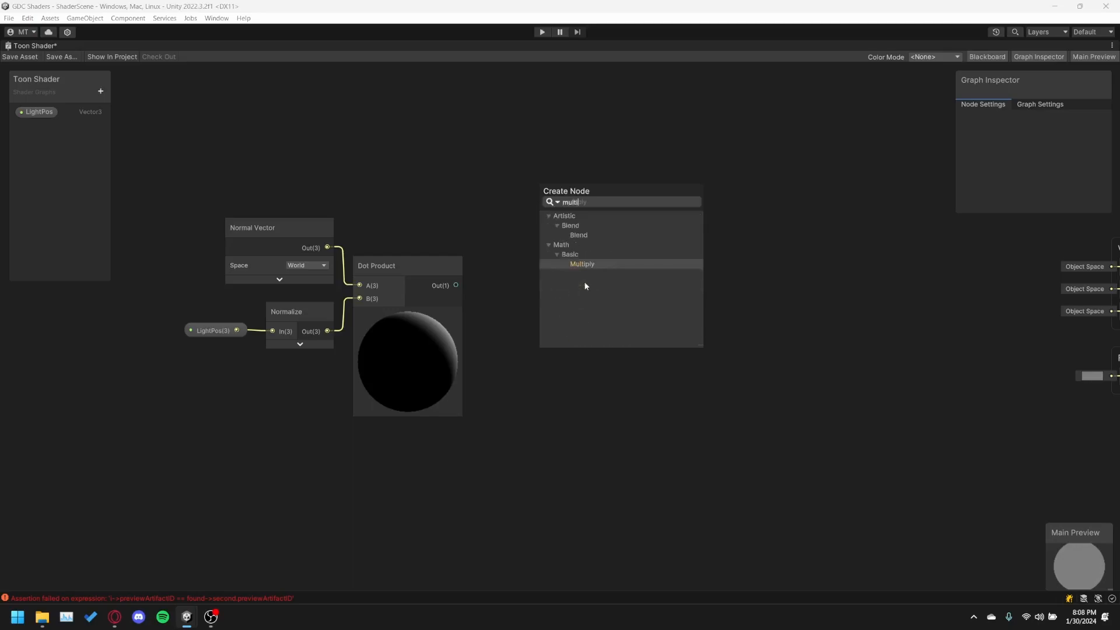
pyautogui.press('Return')
pyautogui.moveTo(583, 304); pyautogui.dragTo(546, 278)
# Add an Add node and align it after the Multiply node.
pyautogui.rightClick(724, 319)
pyautogui.click(741, 325)
pyautogui.write('add')
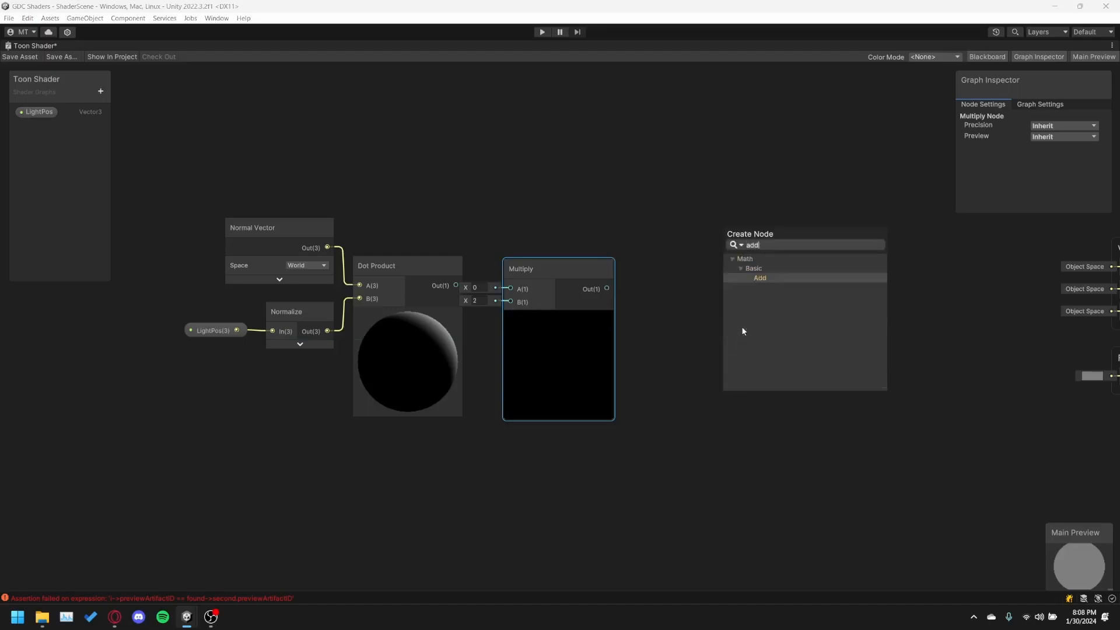
pyautogui.press('Return')
pyautogui.moveTo(771, 341); pyautogui.dragTo(725, 264)
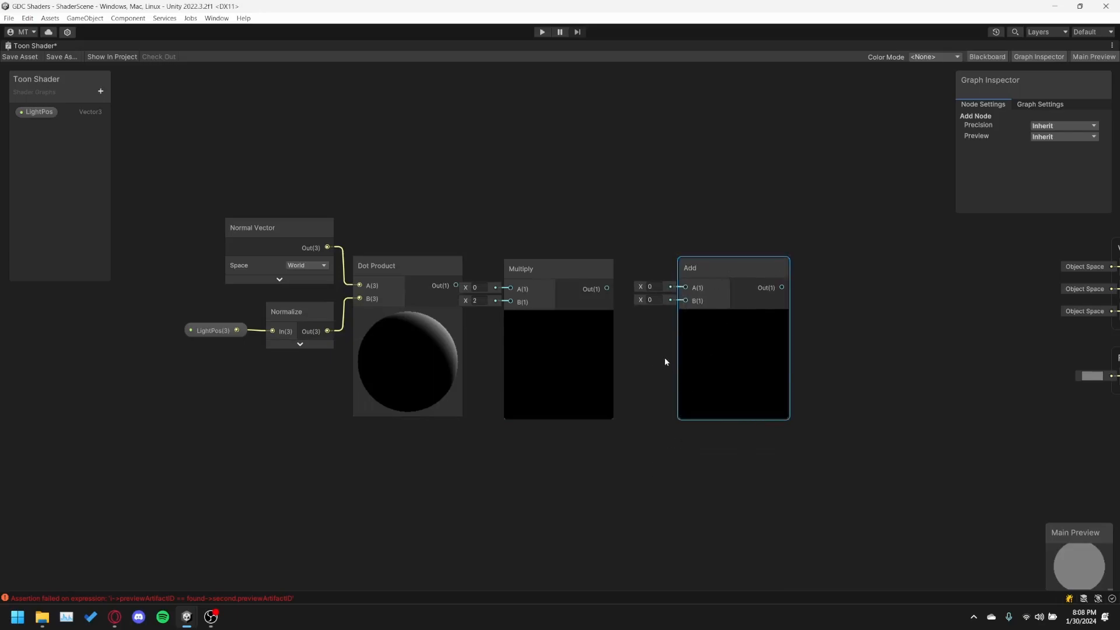
# Chain Dot Product into Multiply and Multiply into Add through their A inputs, setting B to 0.5 on both Multiply and Add.
pyautogui.moveTo(456, 286); pyautogui.dragTo(515, 288)
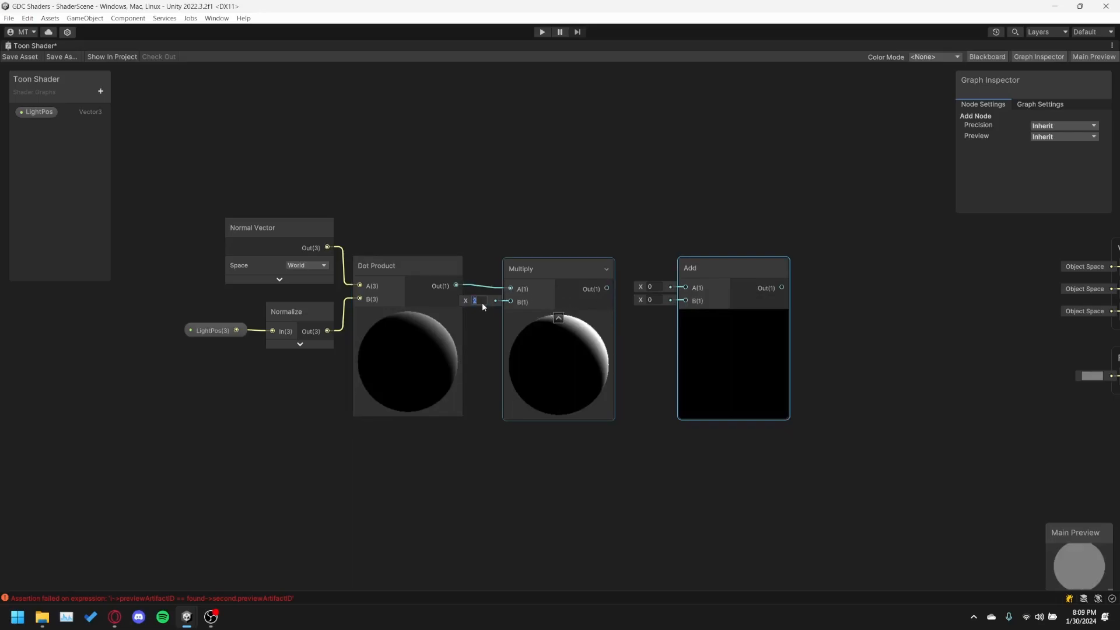
pyautogui.write('0.5')
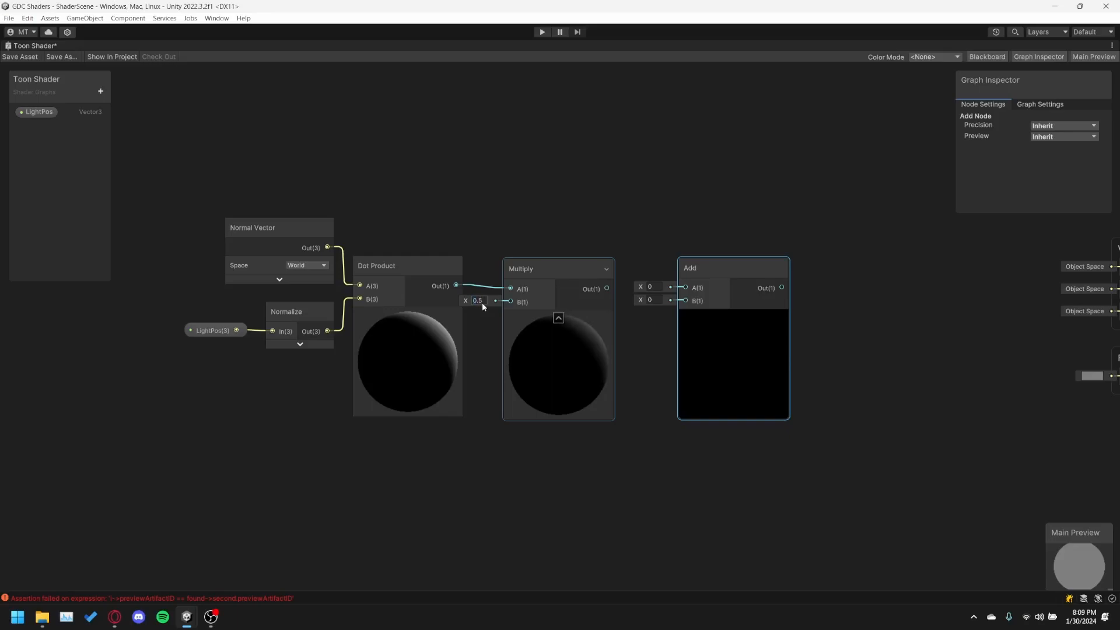
pyautogui.moveTo(607, 288); pyautogui.dragTo(684, 288)
pyautogui.click(657, 302)
pyautogui.write('0.5')
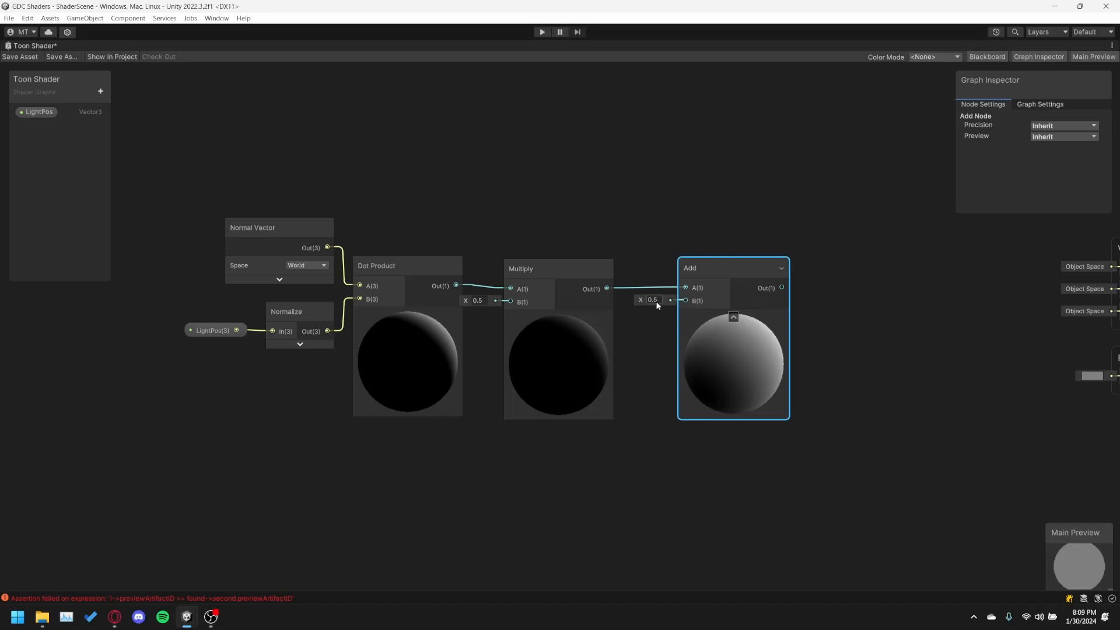
pyautogui.moveTo(758, 272); pyautogui.dragTo(741, 271)
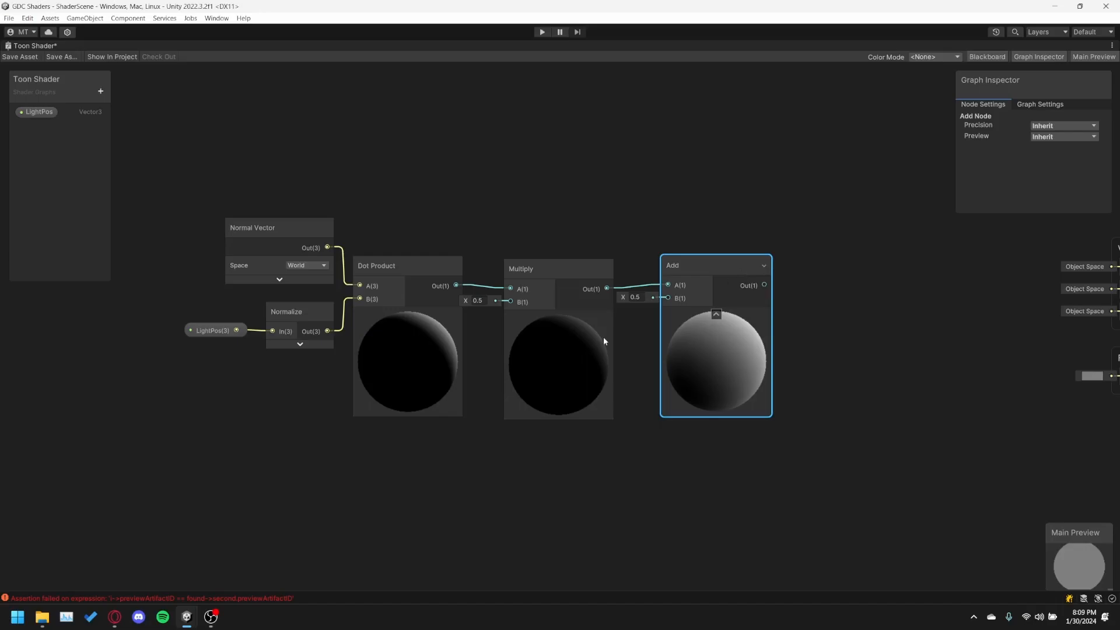
# Restore the docked editor layout and examine the toon texture from the Textures folder enlarged in the image viewer.
pyautogui.moveTo(814, 293); pyautogui.dragTo(611, 277, button='middle')
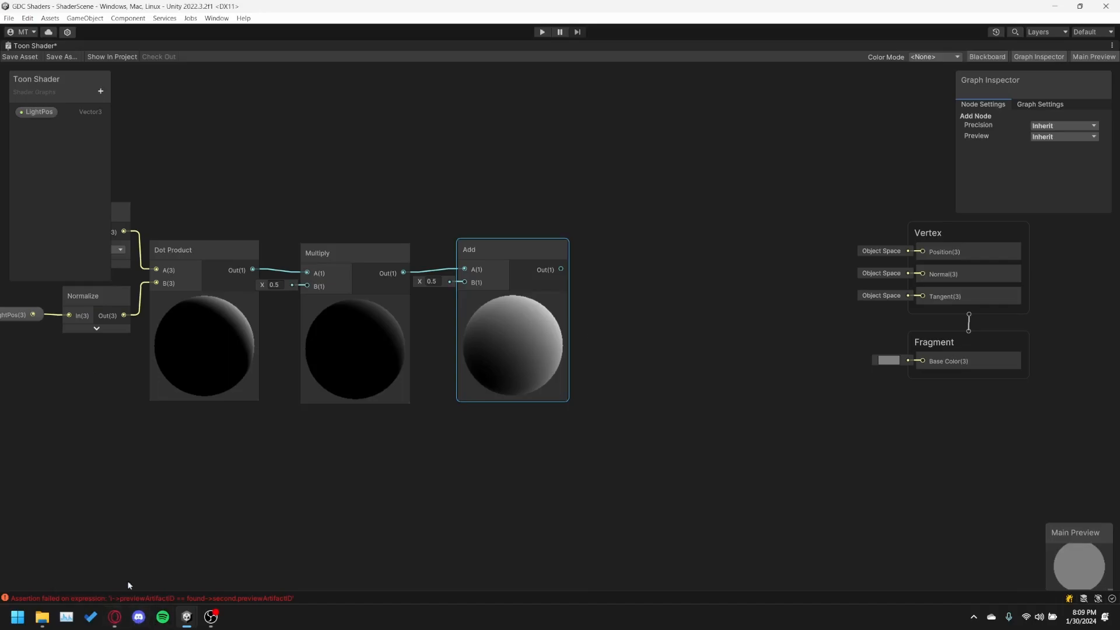
pyautogui.doubleClick(28, 46)
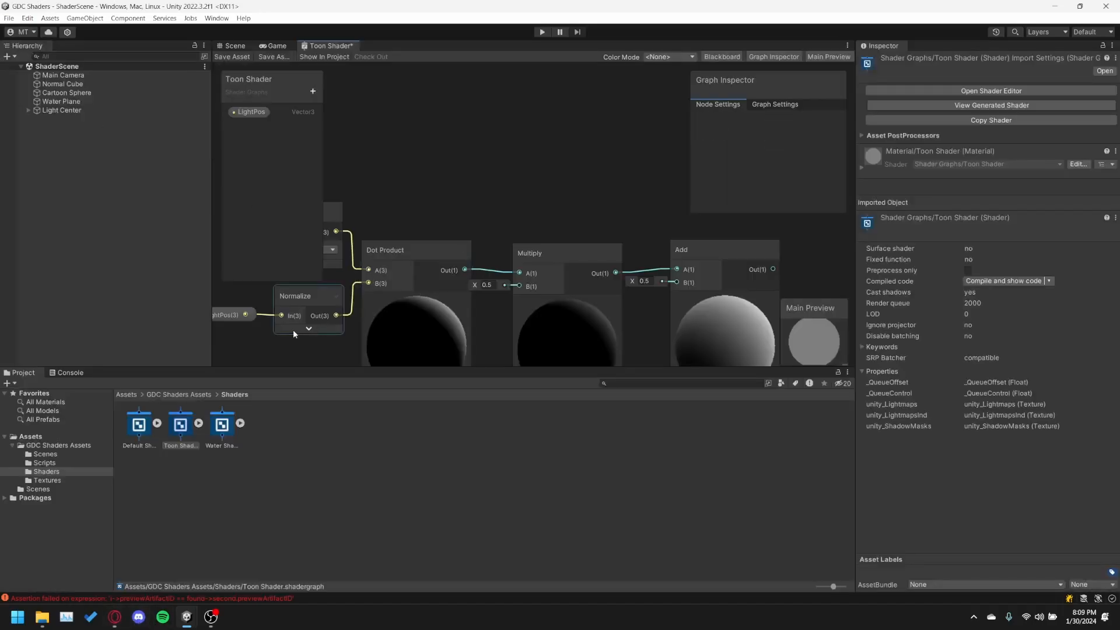
pyautogui.click(56, 481)
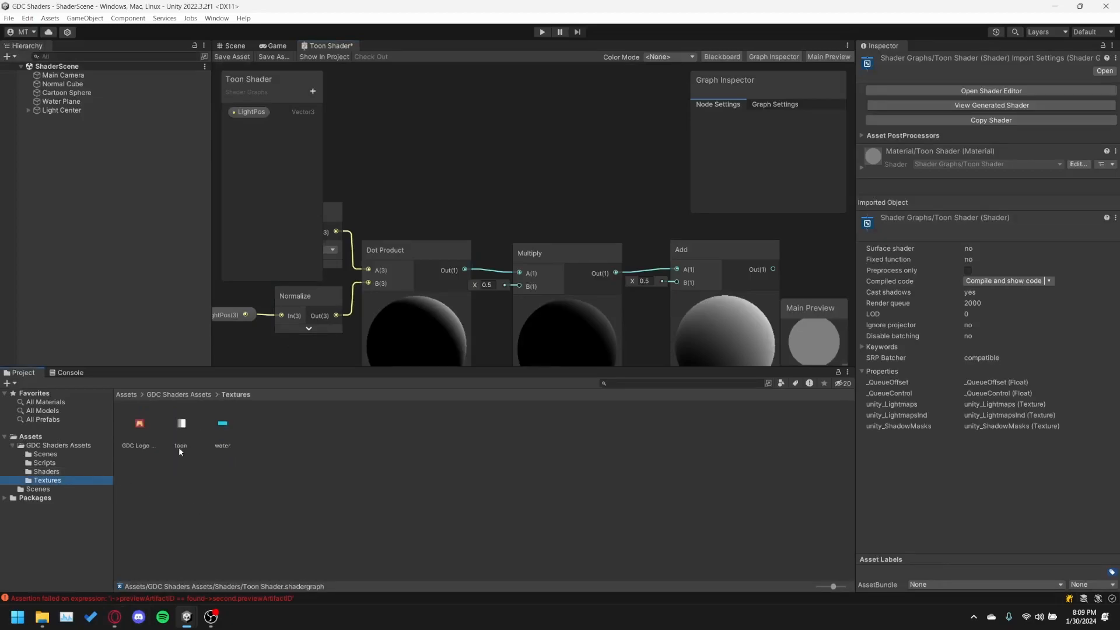
pyautogui.click(181, 424)
pyautogui.doubleClick(182, 424)
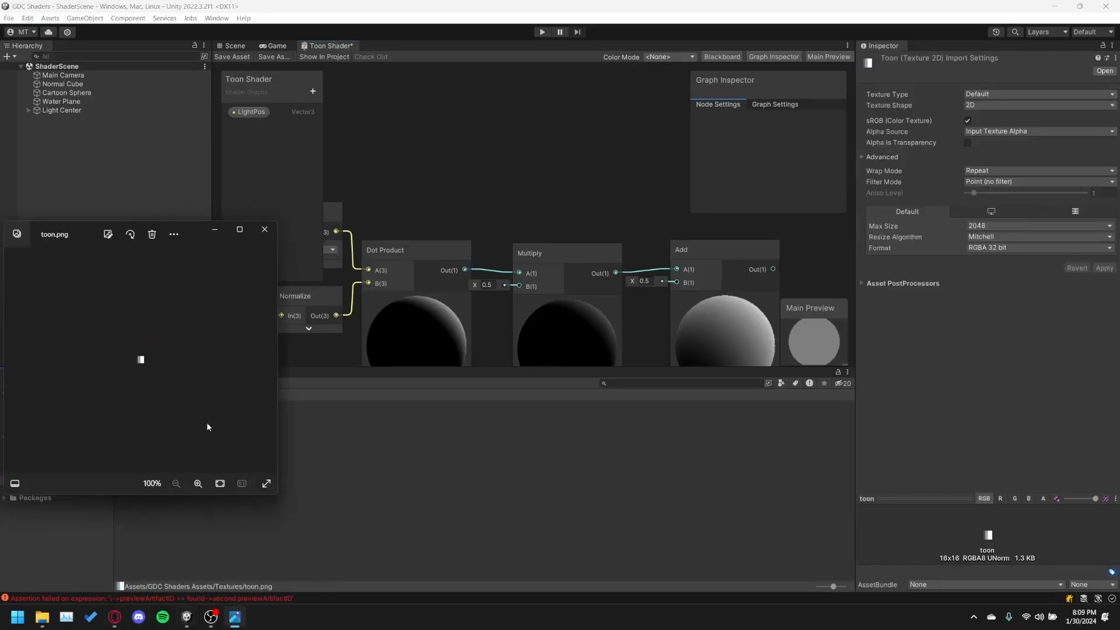
pyautogui.scroll(10, 103, 420)
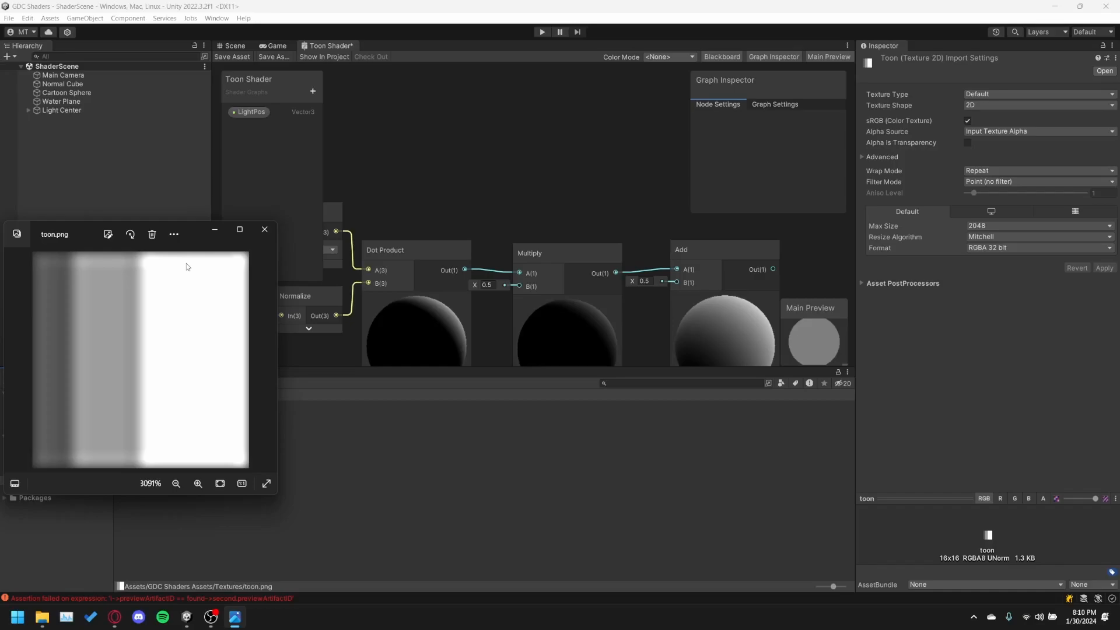
pyautogui.click(264, 231)
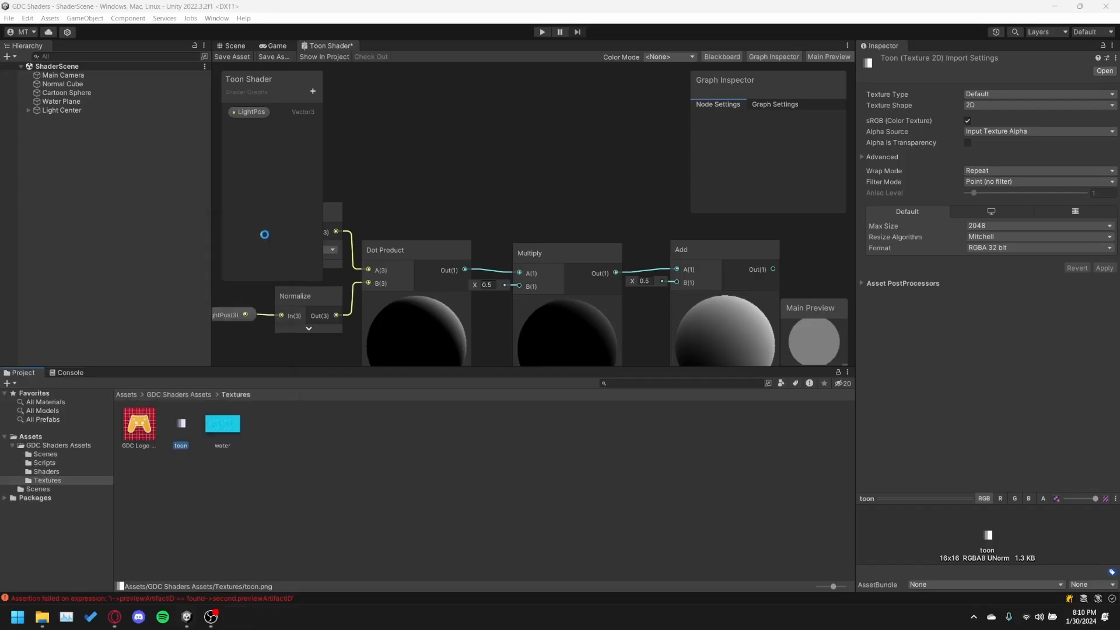
# Add a Vector 2 node after the Add node and connect the Add output to its X input.
pyautogui.moveTo(637, 208); pyautogui.dragTo(445, 151, button='middle')
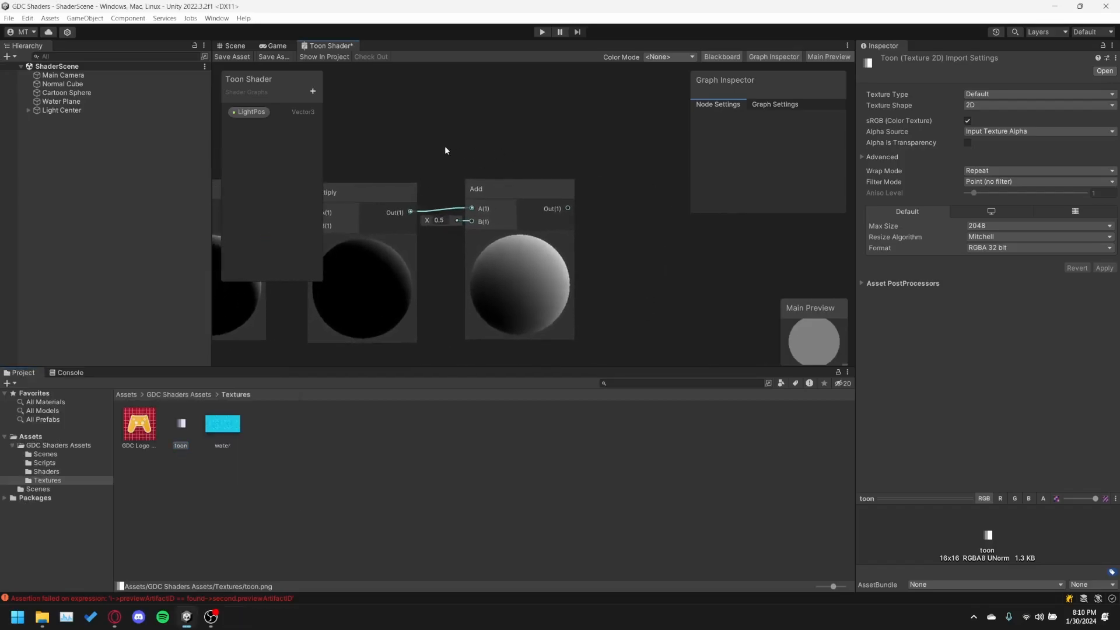
pyautogui.rightClick(610, 224)
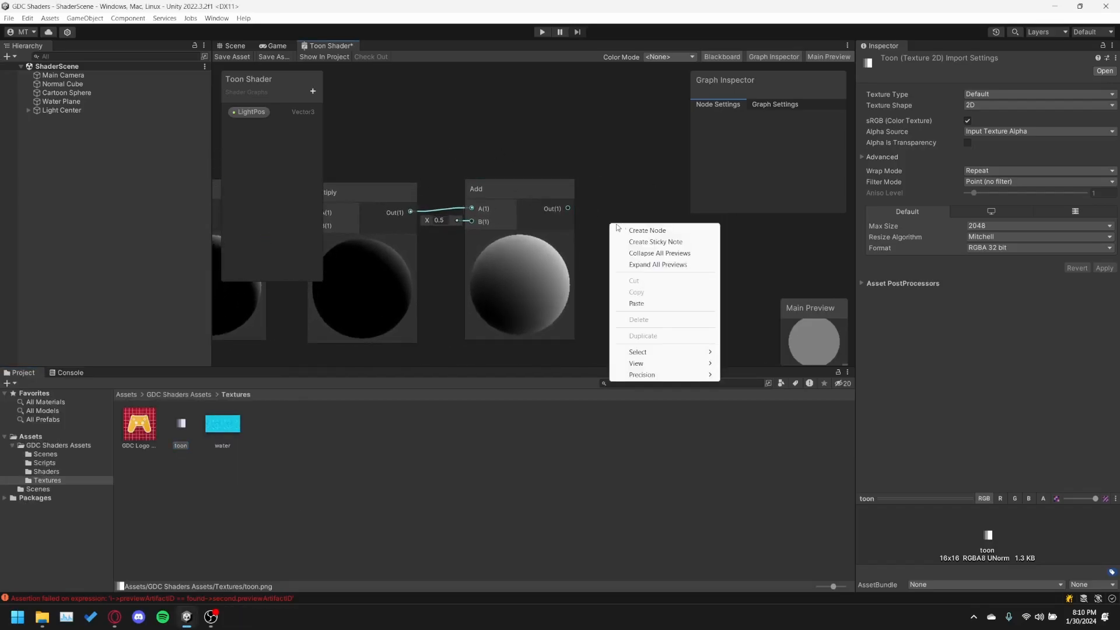
pyautogui.click(624, 230)
pyautogui.write('vector')
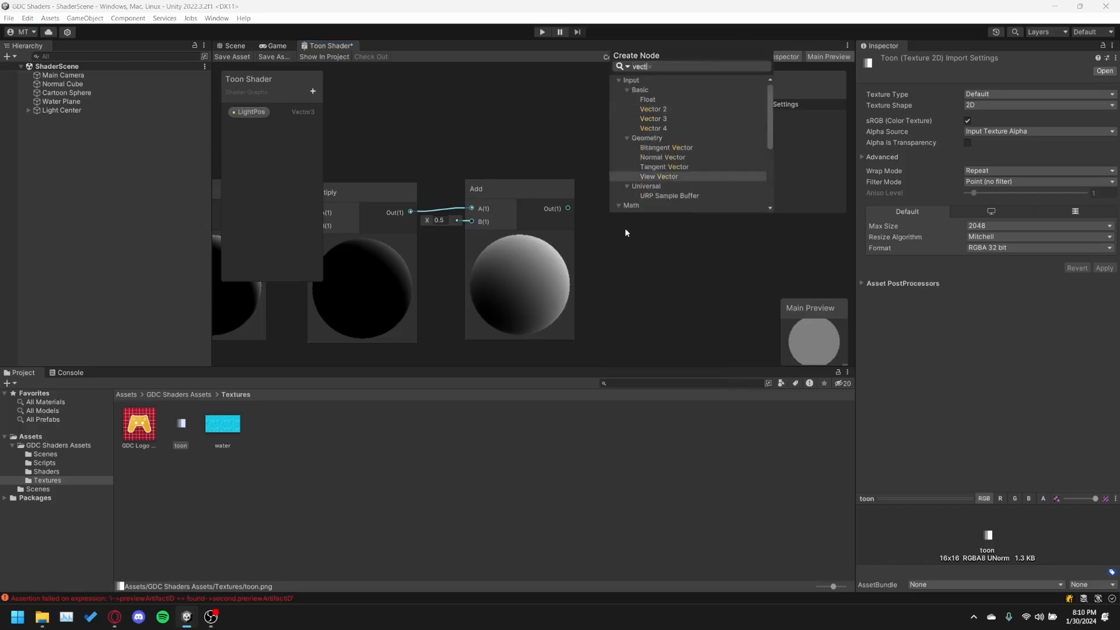
pyautogui.press('Up')
pyautogui.press('Up')
pyautogui.press('Up')
pyautogui.press('Up')
pyautogui.press('Up')
pyautogui.press('Up')
pyautogui.press('Up')
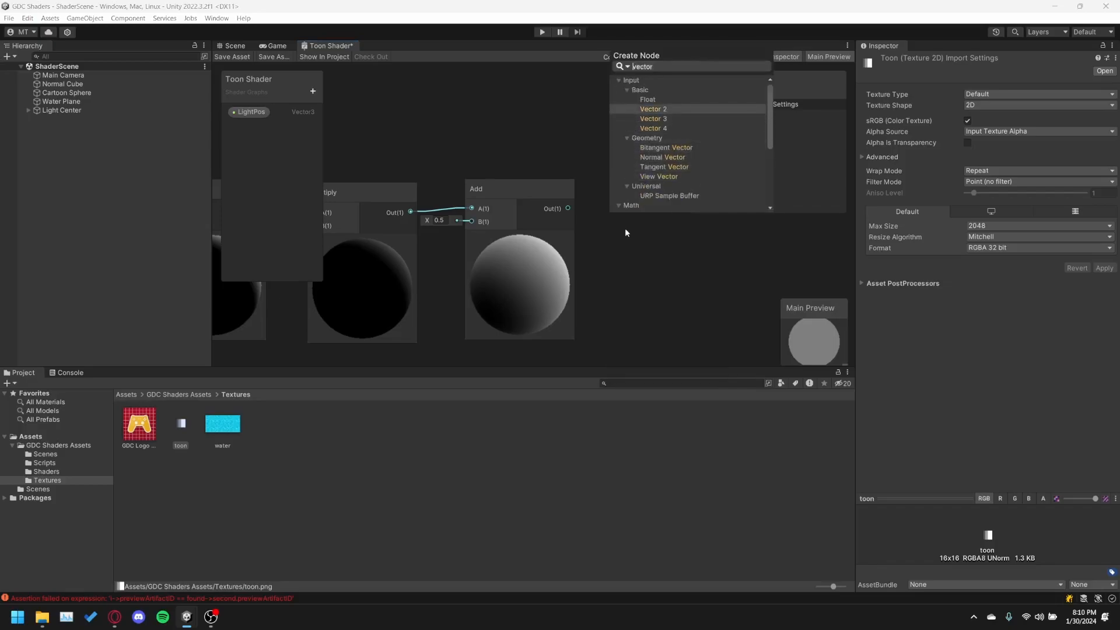
pyautogui.press('Return')
pyautogui.moveTo(650, 239); pyautogui.dragTo(650, 212)
pyautogui.moveTo(571, 209); pyautogui.dragTo(625, 191)
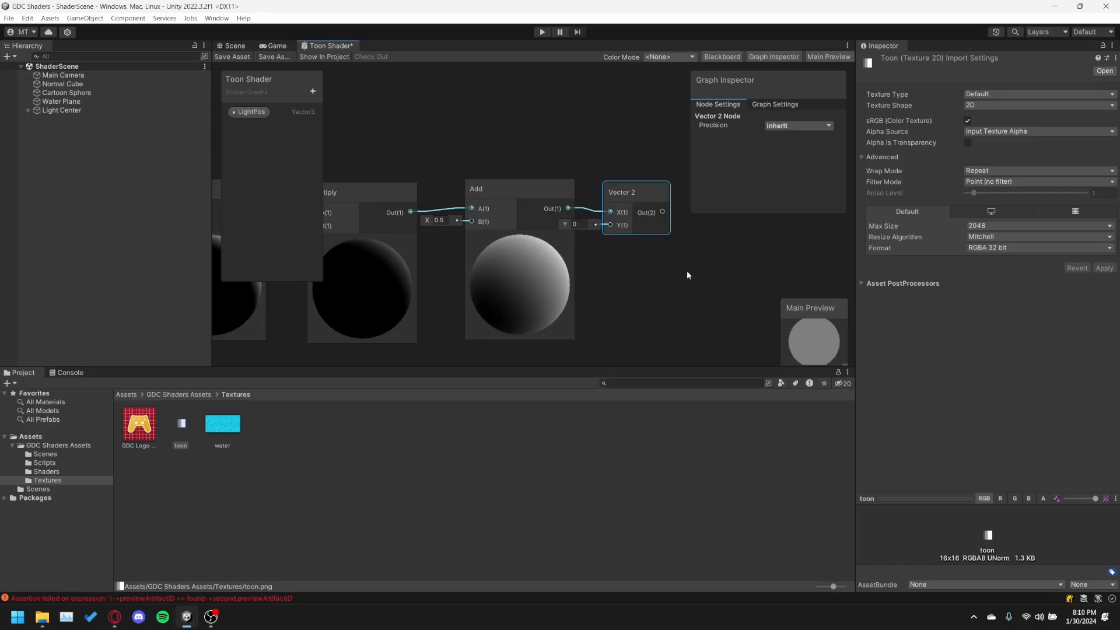
# Add a Sample Texture 2D node in the free area above the Vector 2 node.
pyautogui.moveTo(688, 271); pyautogui.dragTo(544, 304, button='middle')
pyautogui.moveTo(584, 240); pyautogui.dragTo(541, 252, button='middle')
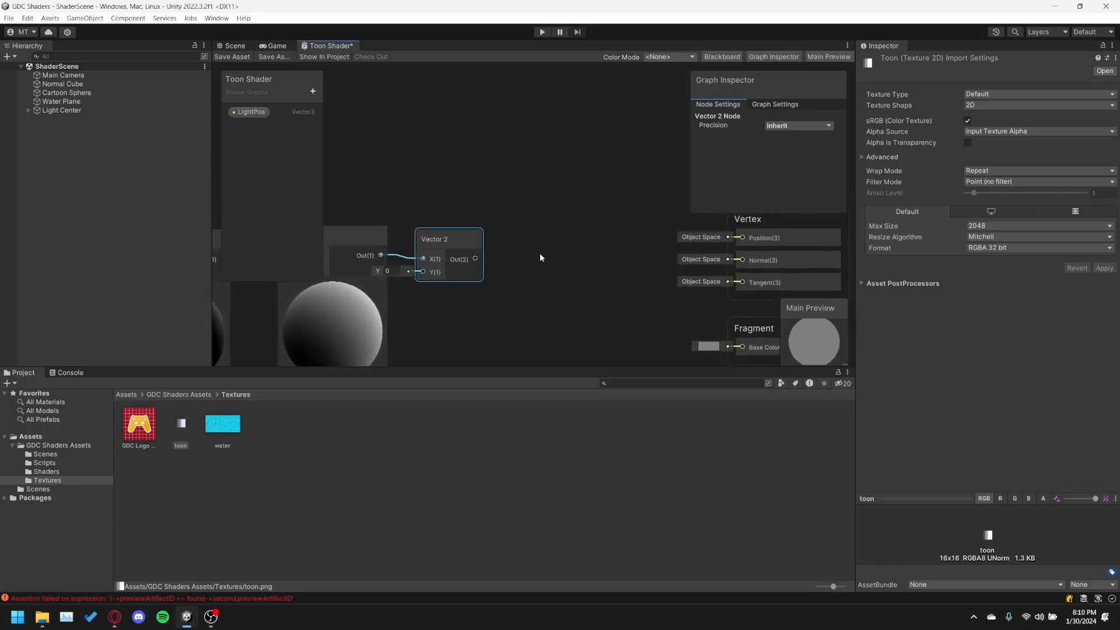
pyautogui.click(527, 265)
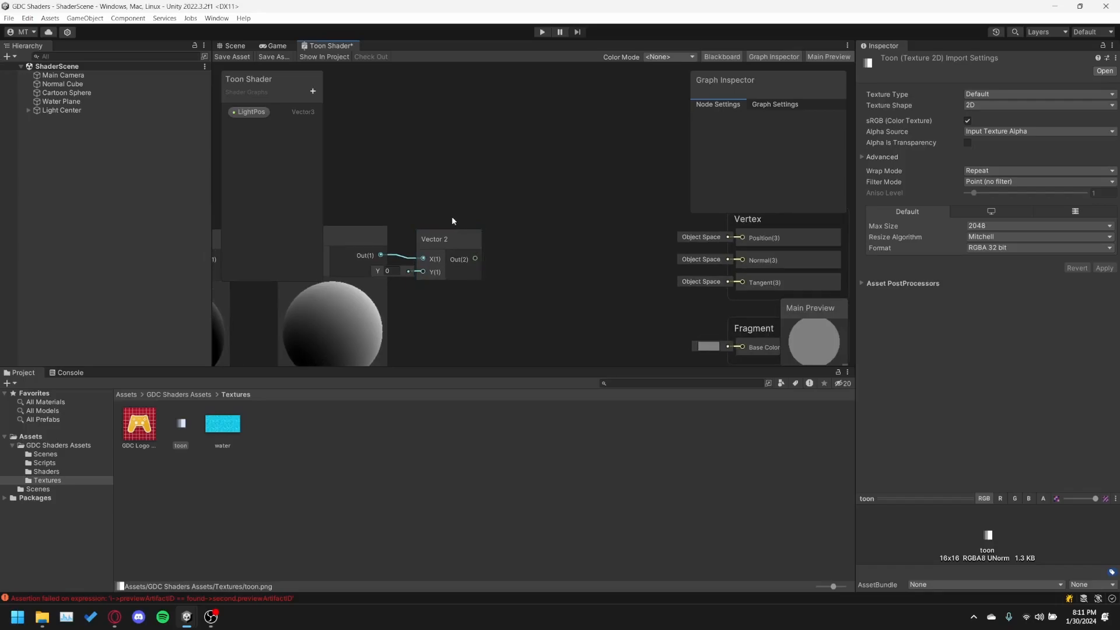
pyautogui.moveTo(408, 126); pyautogui.dragTo(420, 159, button='middle')
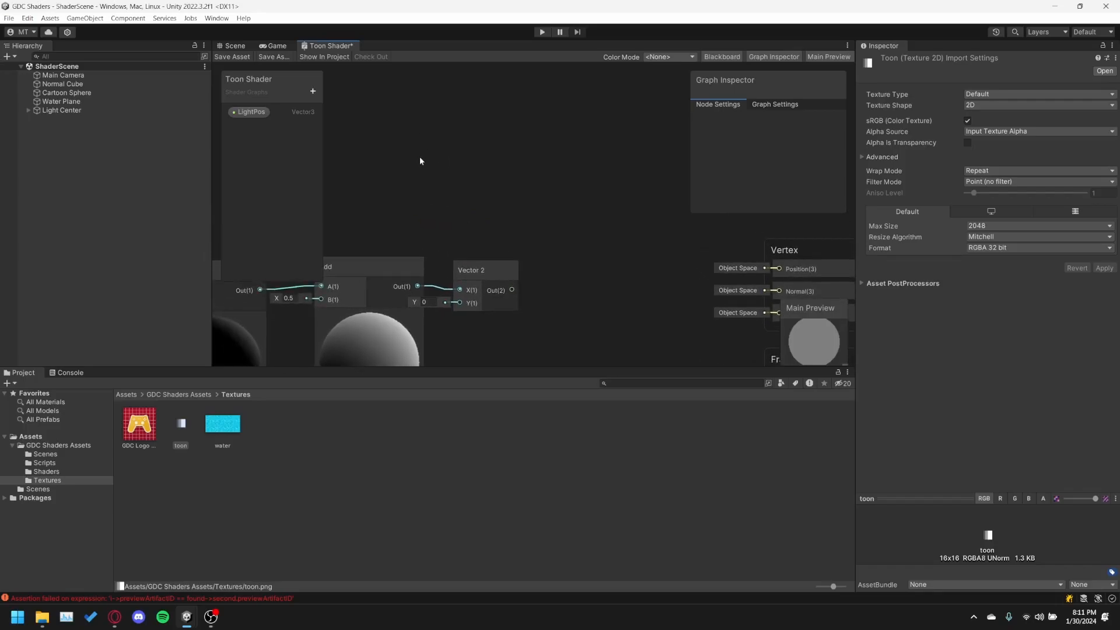
pyautogui.rightClick(416, 127)
pyautogui.click(453, 126)
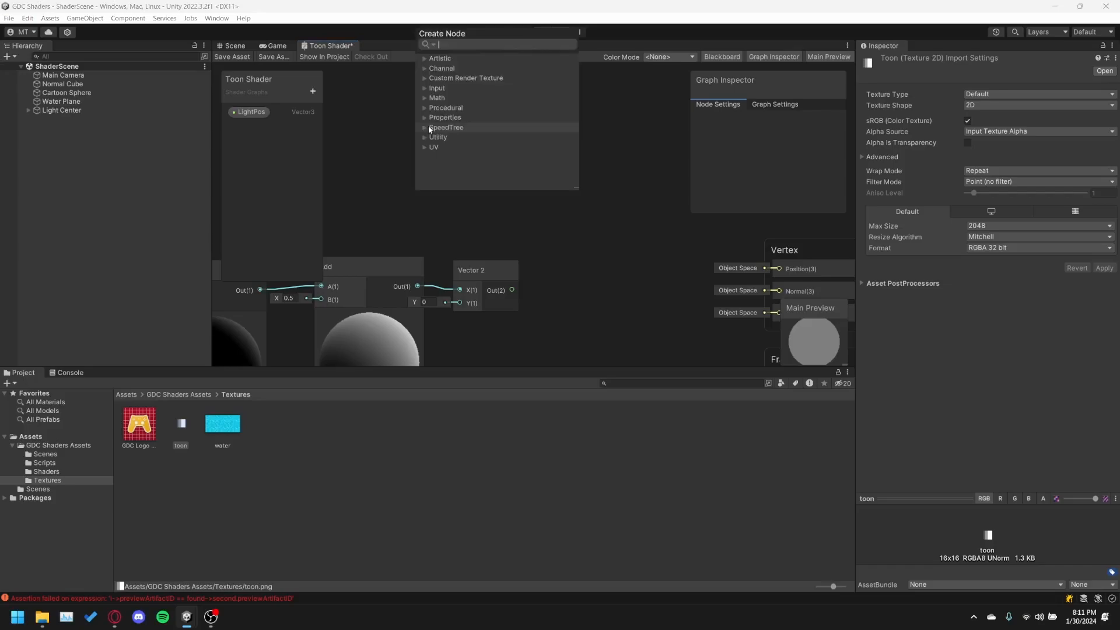
pyautogui.write('sampe')
pyautogui.press('BackSpace')
pyautogui.write('le ')
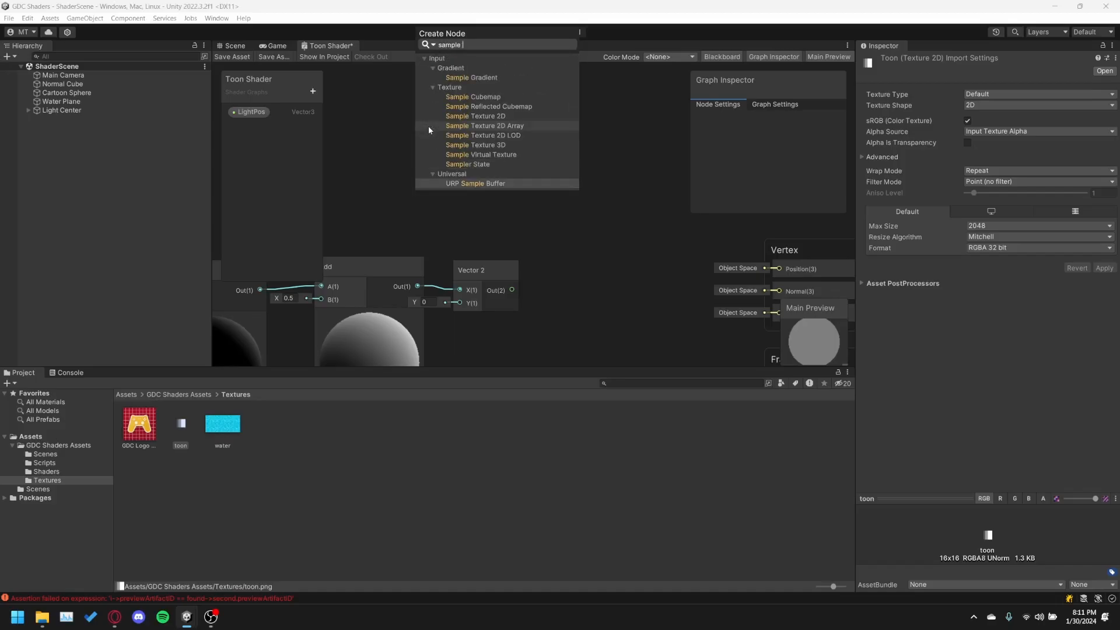
pyautogui.write('text')
pyautogui.press('Up')
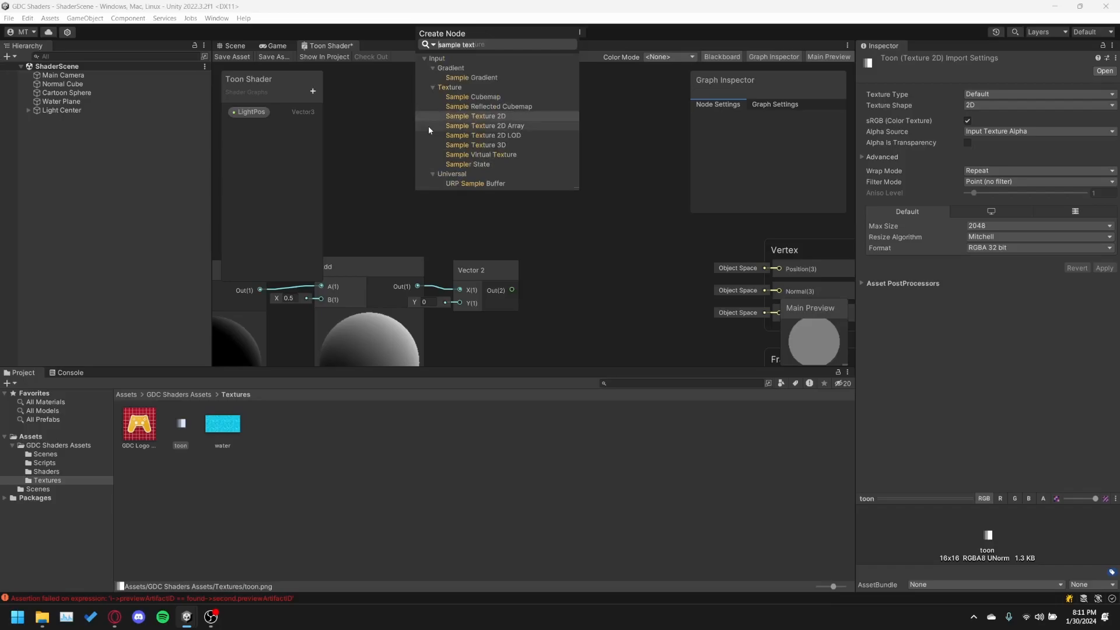
pyautogui.press('Return')
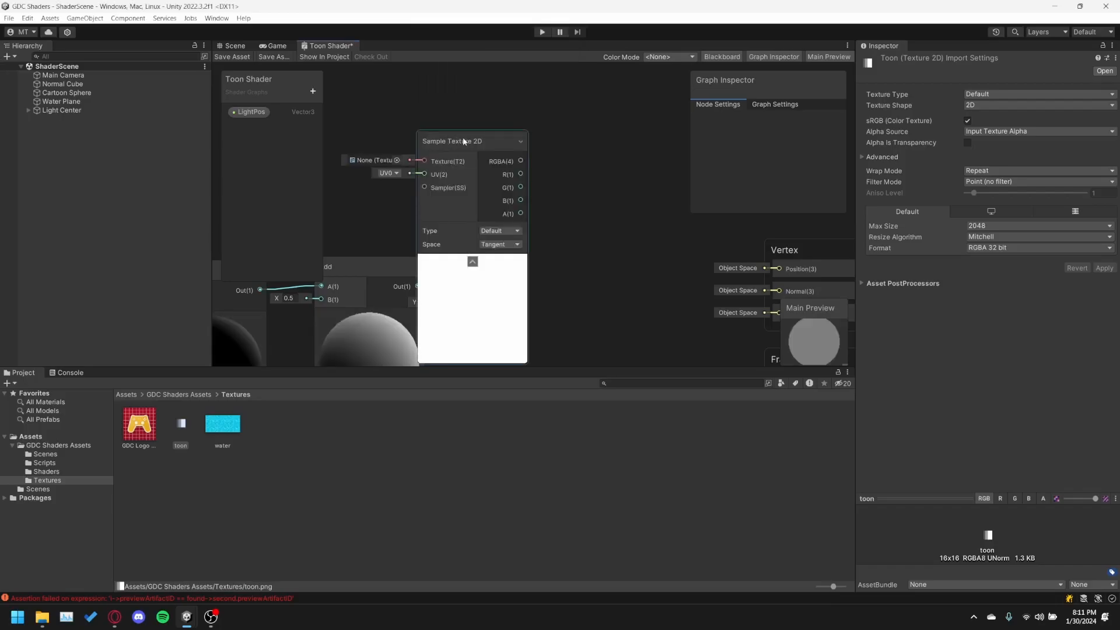
# Reposition the Sample Texture 2D node in the open area and assign the GDC Logo texture to it.
pyautogui.moveTo(474, 141); pyautogui.dragTo(646, 126)
pyautogui.moveTo(646, 122); pyautogui.dragTo(570, 98, button='middle')
pyautogui.scroll(-3, 554, 127)
pyautogui.moveTo(455, 87); pyautogui.dragTo(497, 157)
pyautogui.scroll(3, 642, 209)
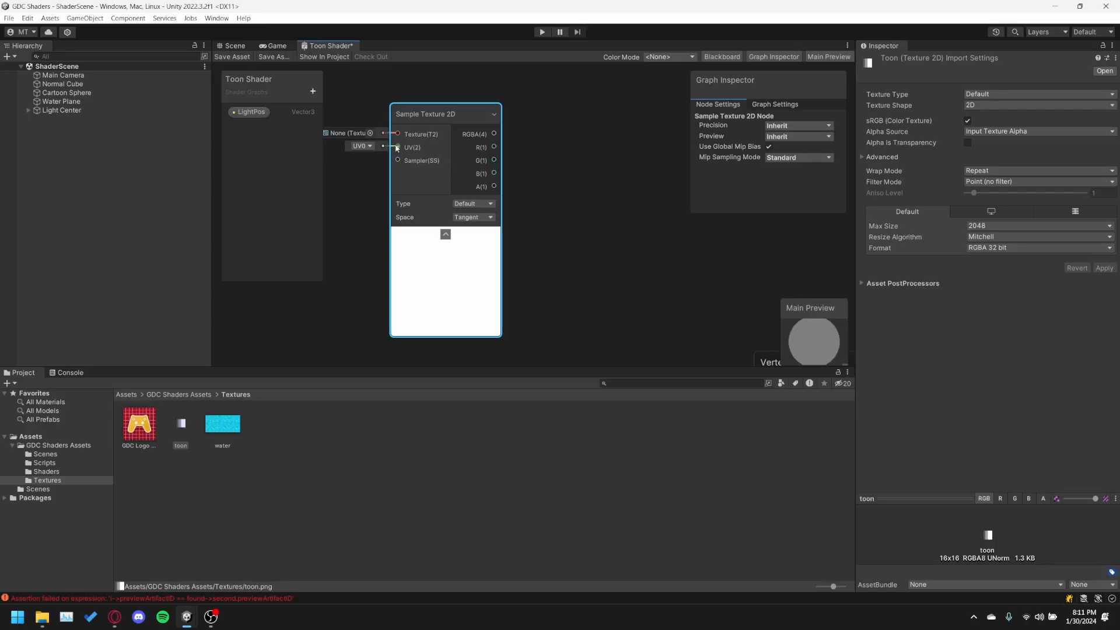
pyautogui.click(370, 133)
pyautogui.click(455, 180)
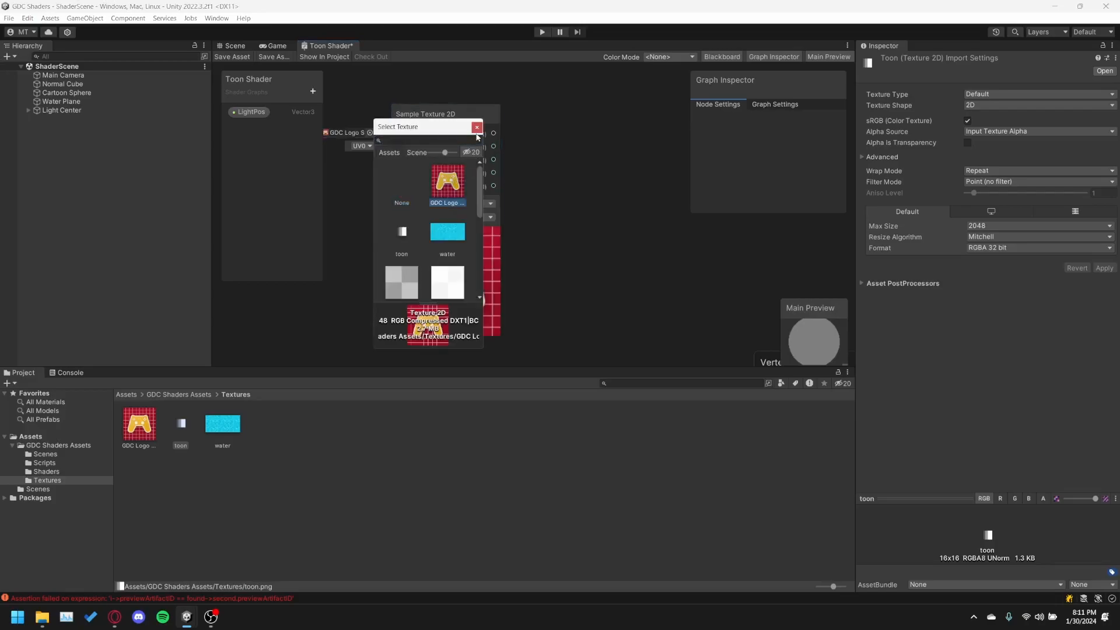
pyautogui.click(476, 127)
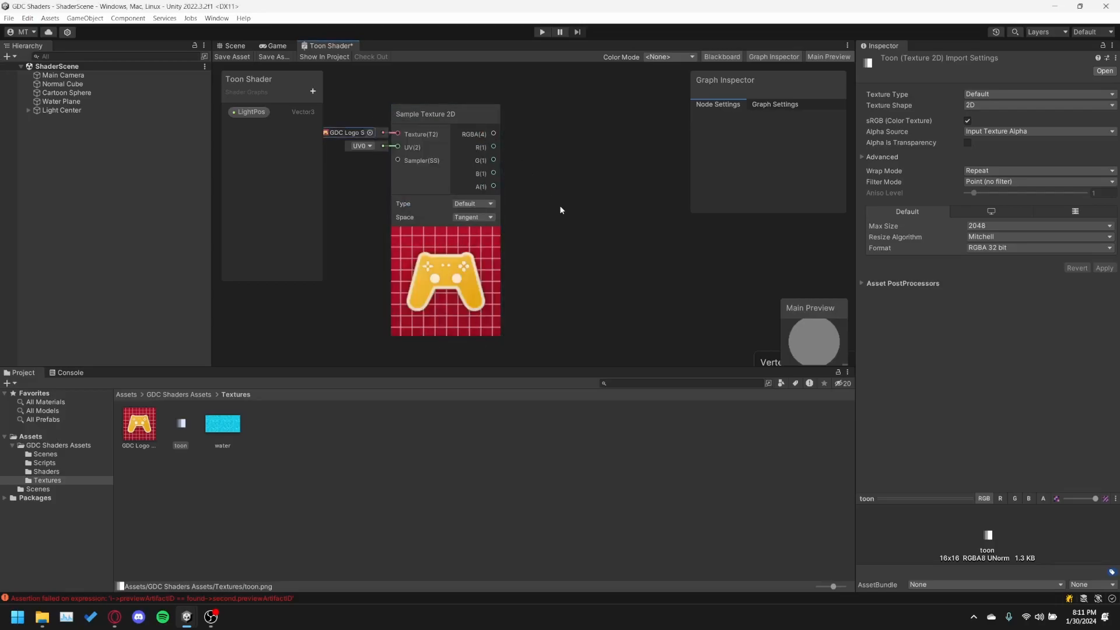
# Add a Multiply node between the Vector 2 node and the master stack, and collapse its preview.
pyautogui.moveTo(561, 208); pyautogui.dragTo(547, 165, button='middle')
pyautogui.scroll(-3, 543, 169)
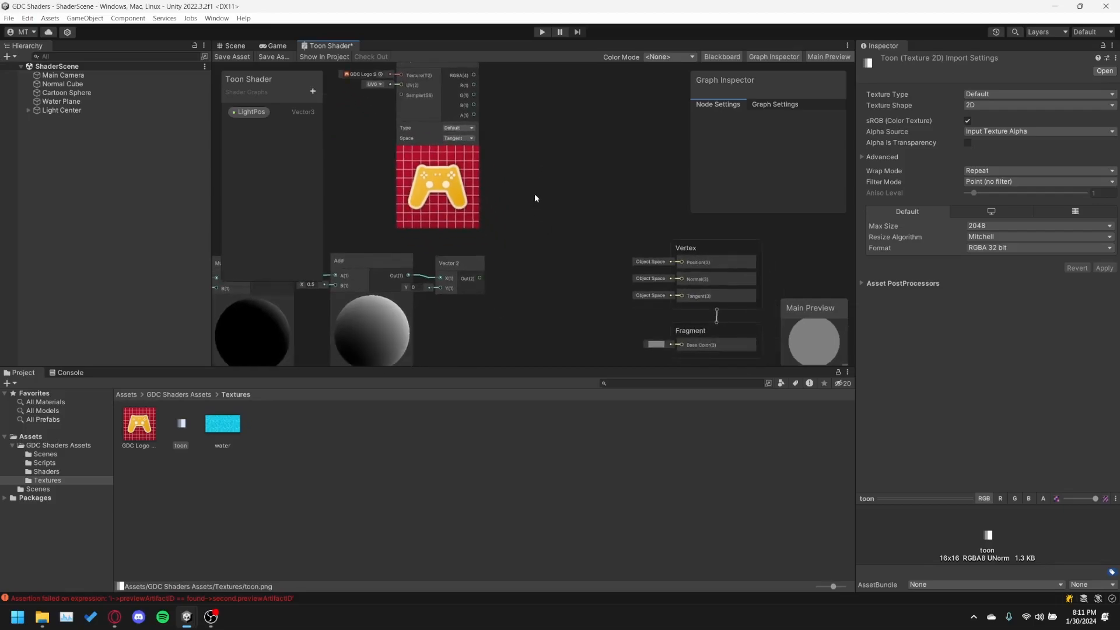
pyautogui.rightClick(531, 258)
pyautogui.click(508, 239)
pyautogui.moveTo(517, 231); pyautogui.dragTo(500, 210, button='middle')
pyautogui.rightClick(505, 217)
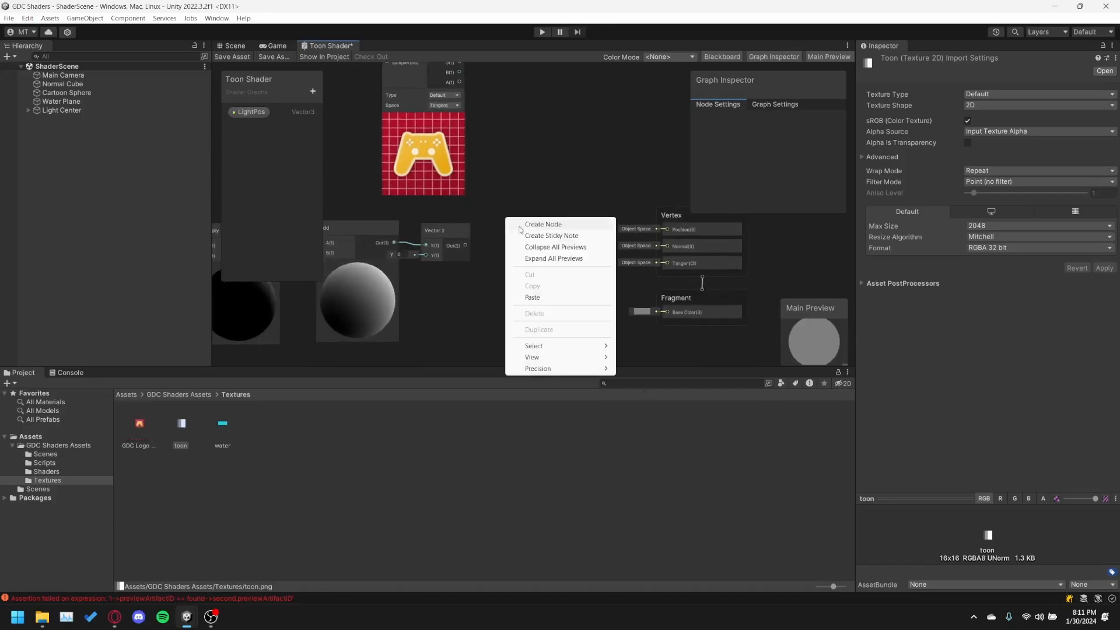
pyautogui.click(529, 226)
pyautogui.write('multi')
pyautogui.press('Return')
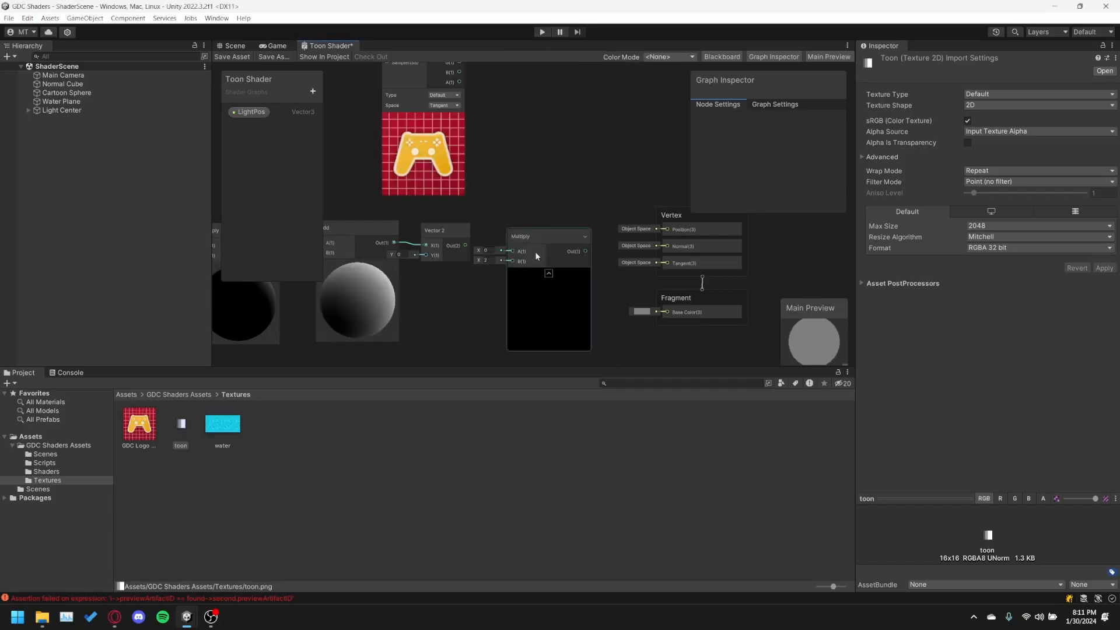
pyautogui.click(548, 275)
pyautogui.moveTo(528, 243); pyautogui.dragTo(543, 212)
pyautogui.moveTo(492, 187); pyautogui.dragTo(542, 235, button='middle')
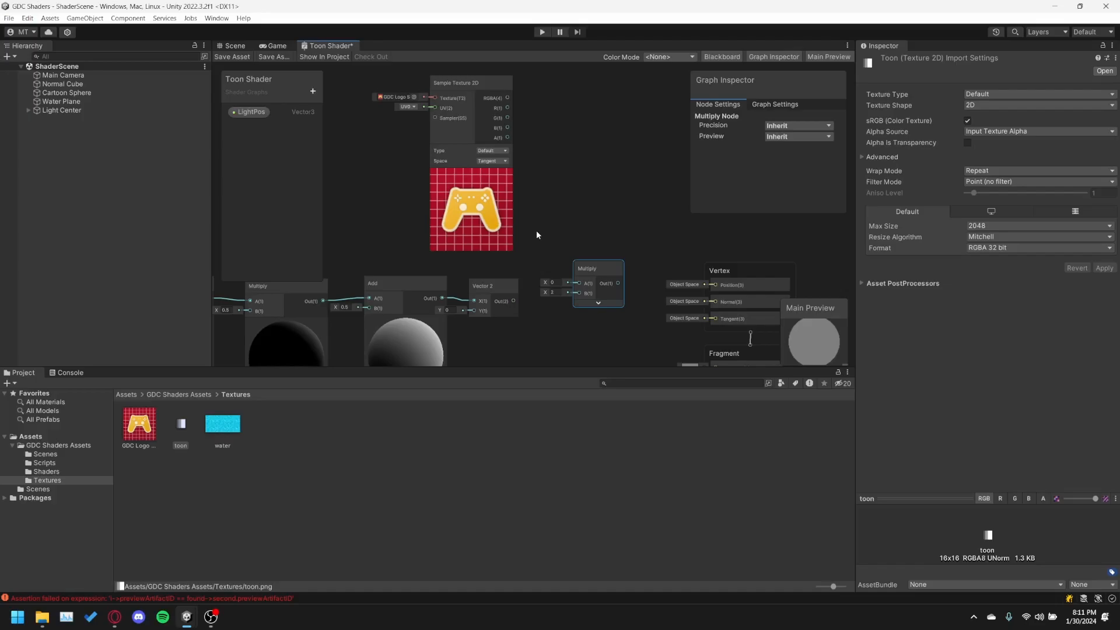
# Move the unconnected Multiply node up against the Vertex block to free space after the Vector 2 node.
pyautogui.rightClick(589, 266)
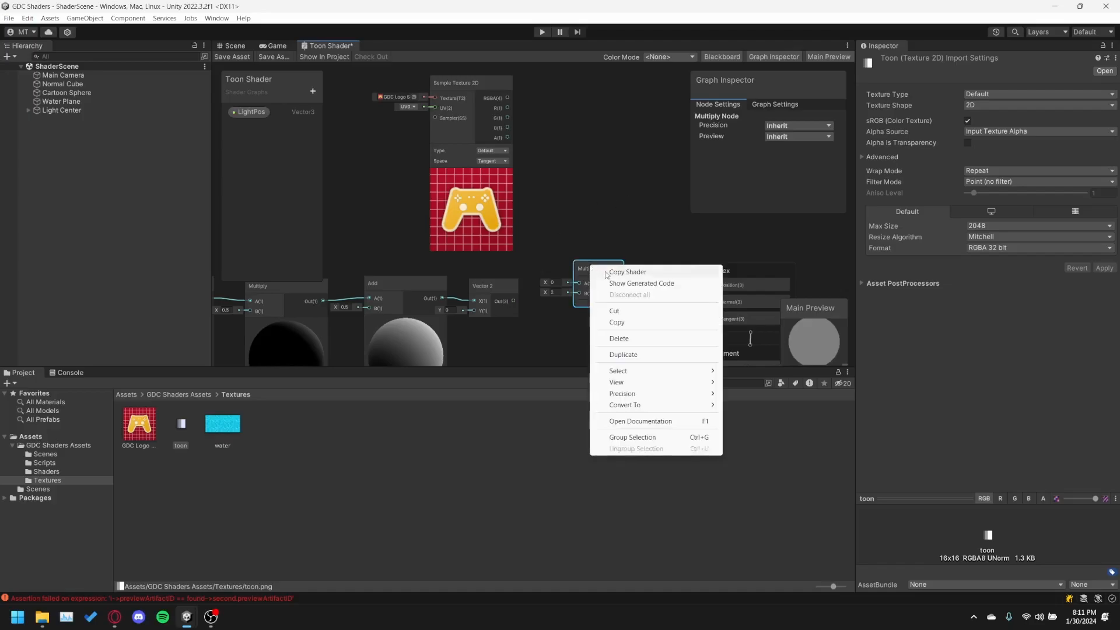
pyautogui.click(582, 253)
pyautogui.moveTo(585, 269); pyautogui.dragTo(631, 265)
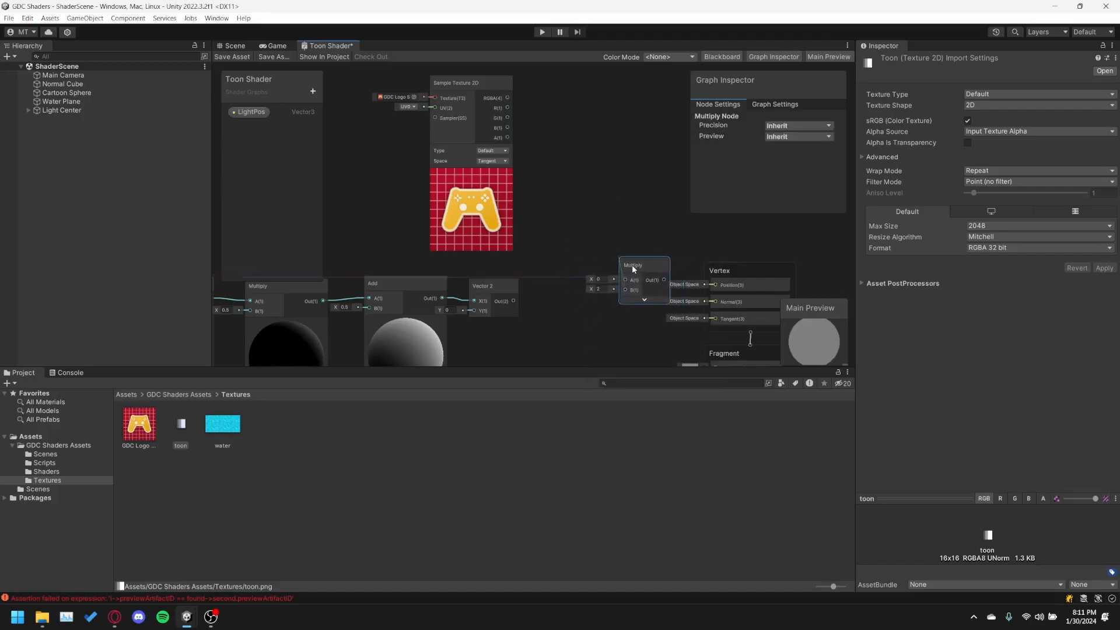
pyautogui.moveTo(559, 267); pyautogui.dragTo(611, 241, button='middle')
# Shift the whole lighting node chain and the logo texture sample slightly away from the Multiply node as one group.
pyautogui.scroll(-4, 612, 240)
pyautogui.moveTo(596, 118); pyautogui.dragTo(342, 337)
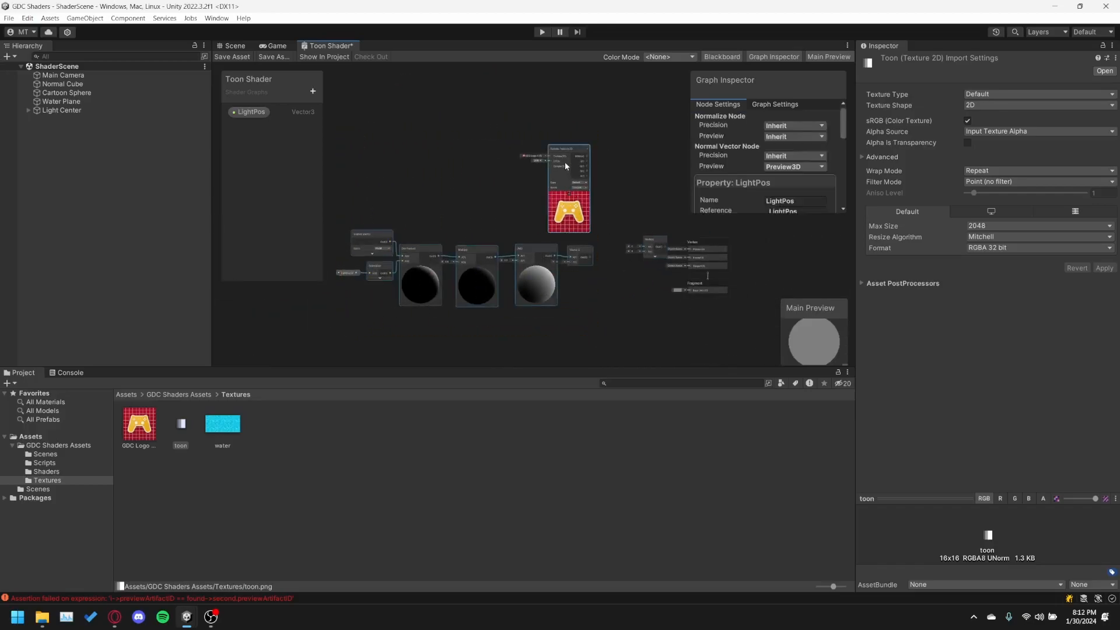
pyautogui.click(653, 195)
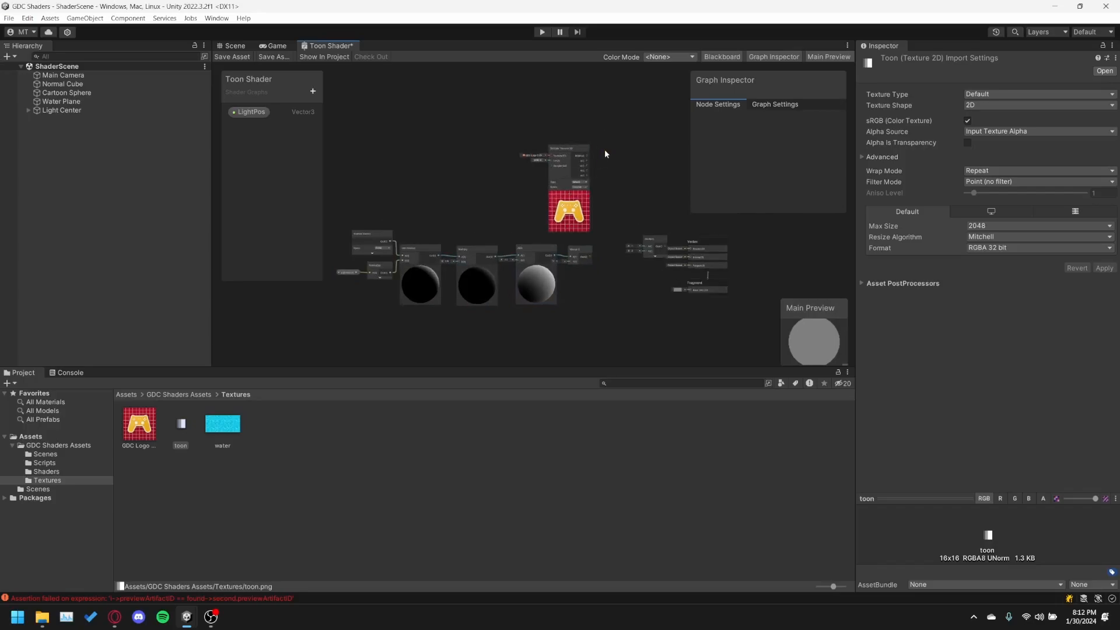
pyautogui.moveTo(457, 318); pyautogui.dragTo(321, 323)
pyautogui.moveTo(560, 147); pyautogui.dragTo(547, 149)
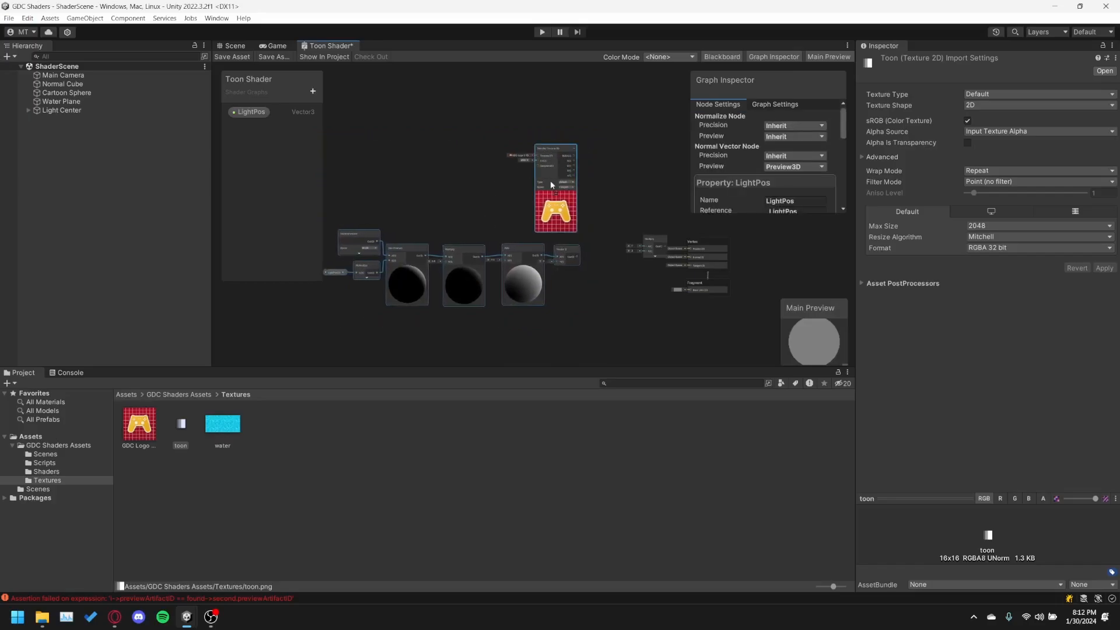
pyautogui.moveTo(558, 215); pyautogui.dragTo(551, 215)
pyautogui.scroll(5, 600, 240)
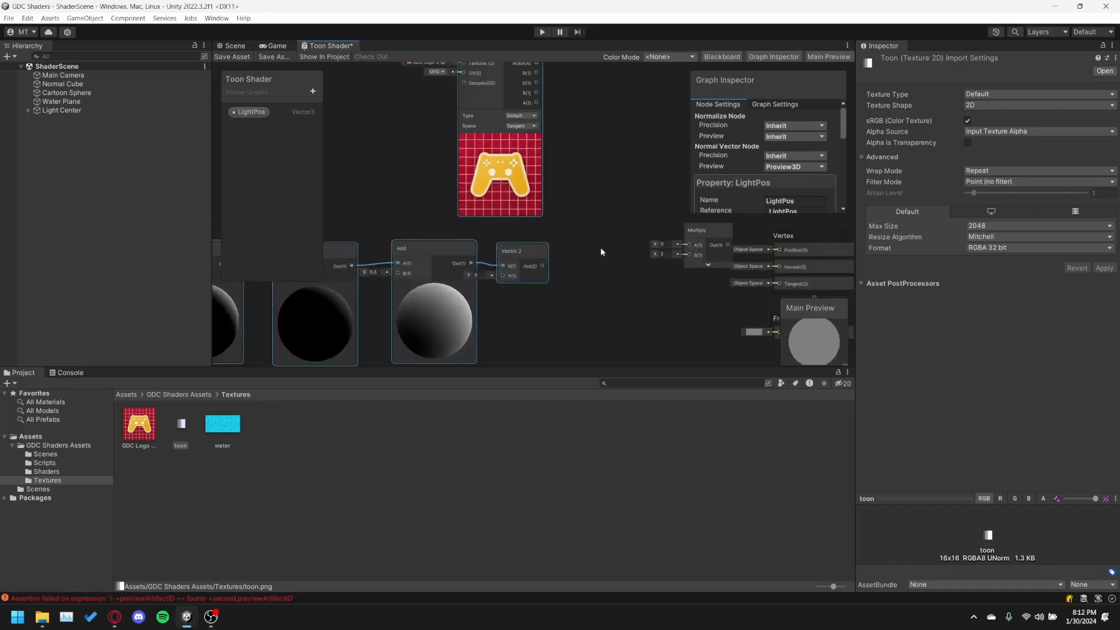
pyautogui.click(592, 244)
# Add a second Sample Texture 2D node and place it between the Vector 2 and Multiply nodes.
pyautogui.scroll(2, 592, 244)
pyautogui.scroll(-2, 600, 248)
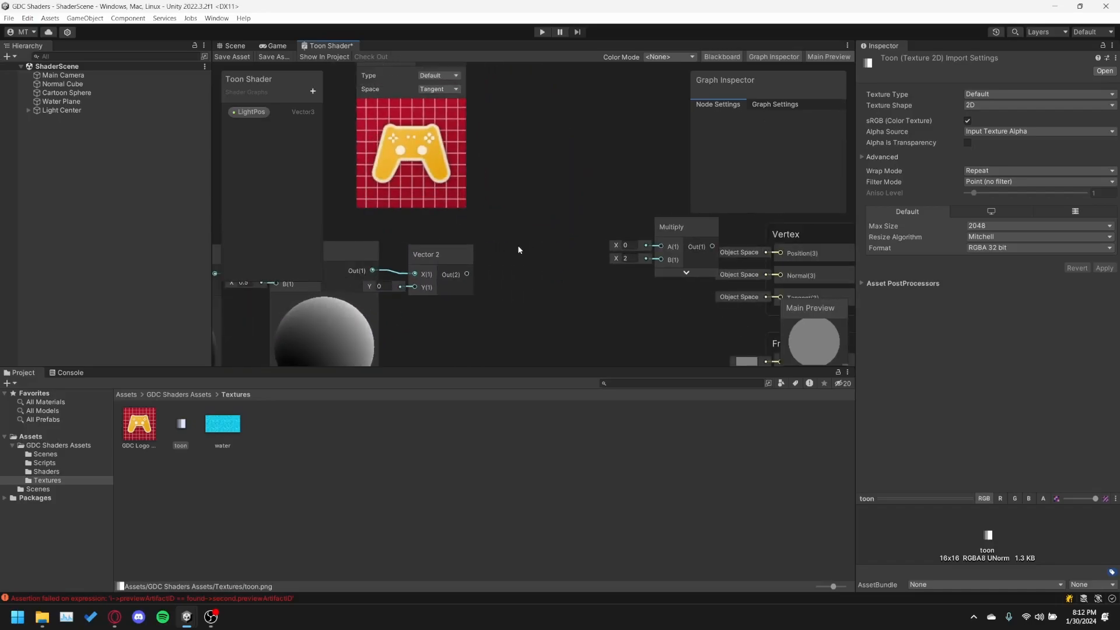
pyautogui.rightClick(524, 320)
pyautogui.click(541, 325)
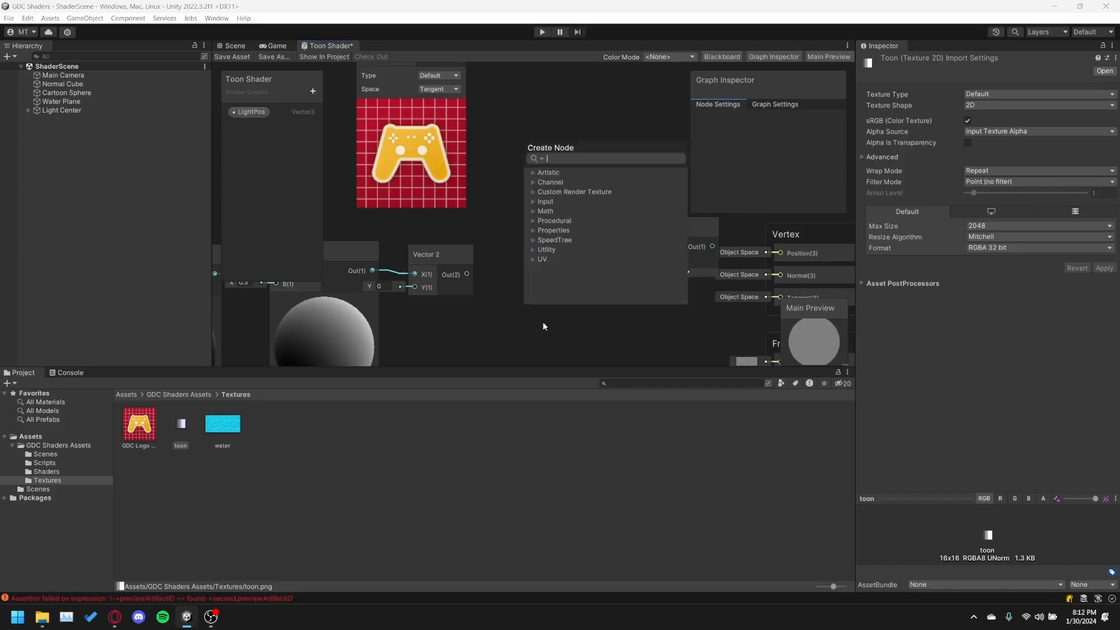
pyautogui.write('sample text')
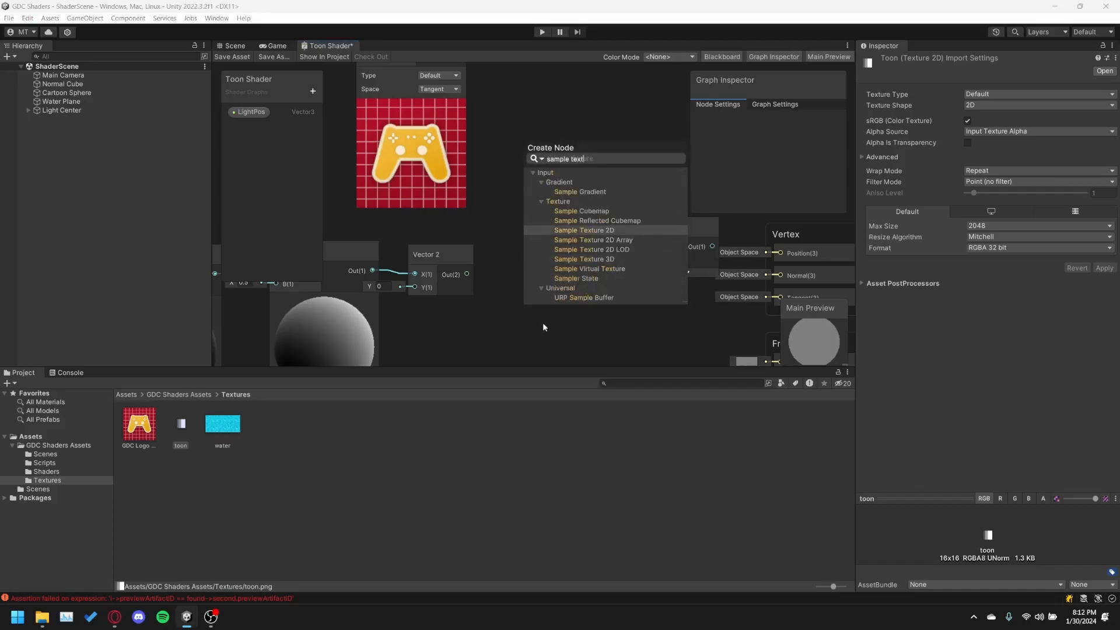
pyautogui.press('Return')
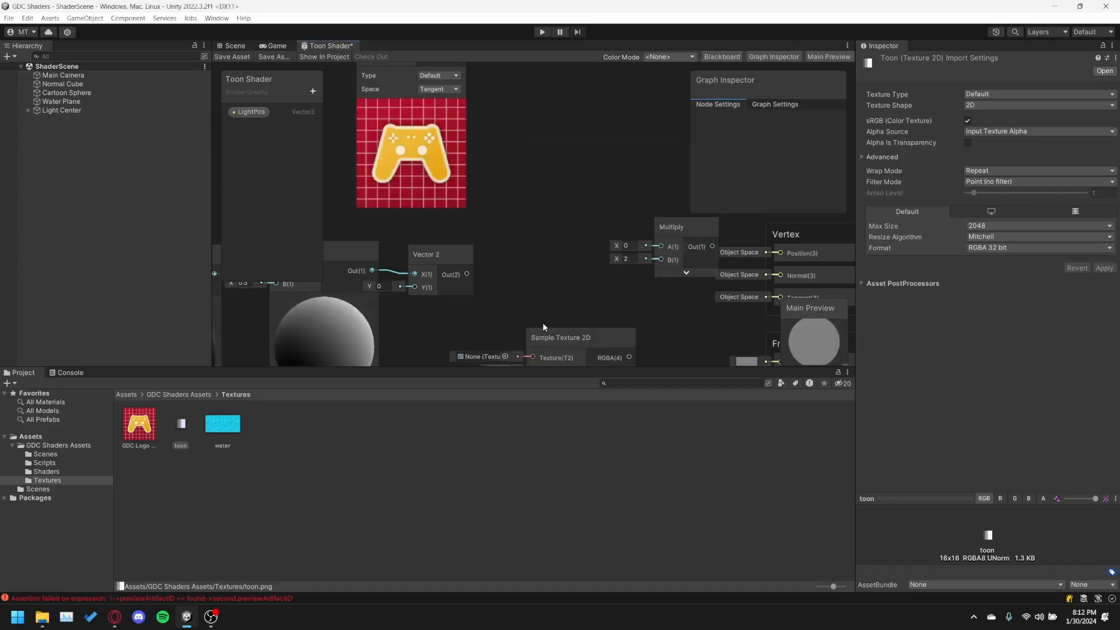
pyautogui.moveTo(550, 333); pyautogui.dragTo(514, 212)
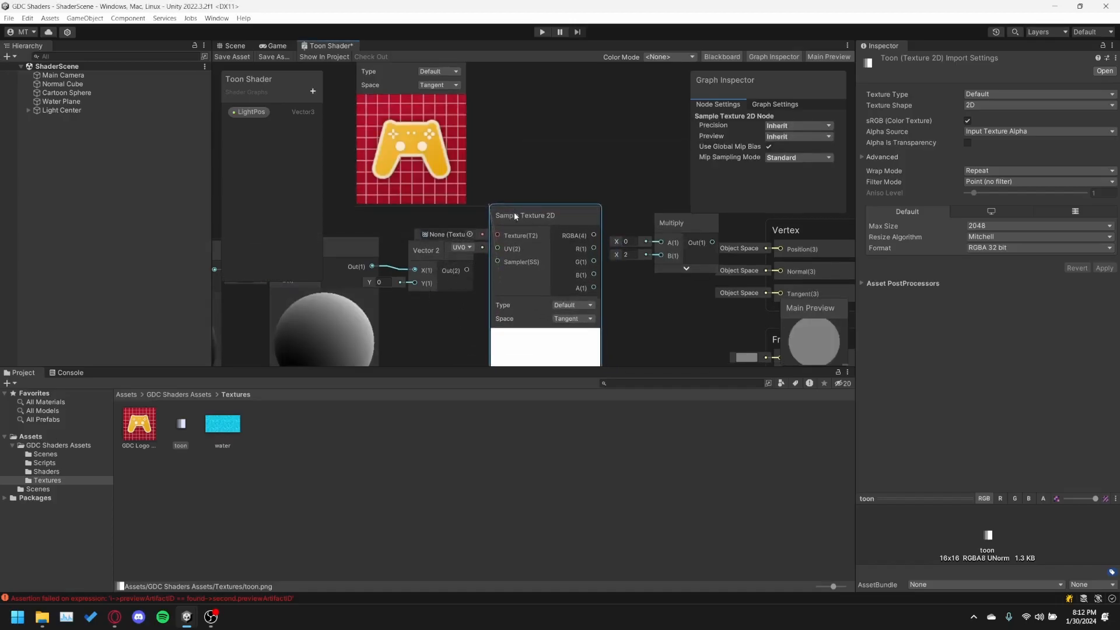
pyautogui.press('f')
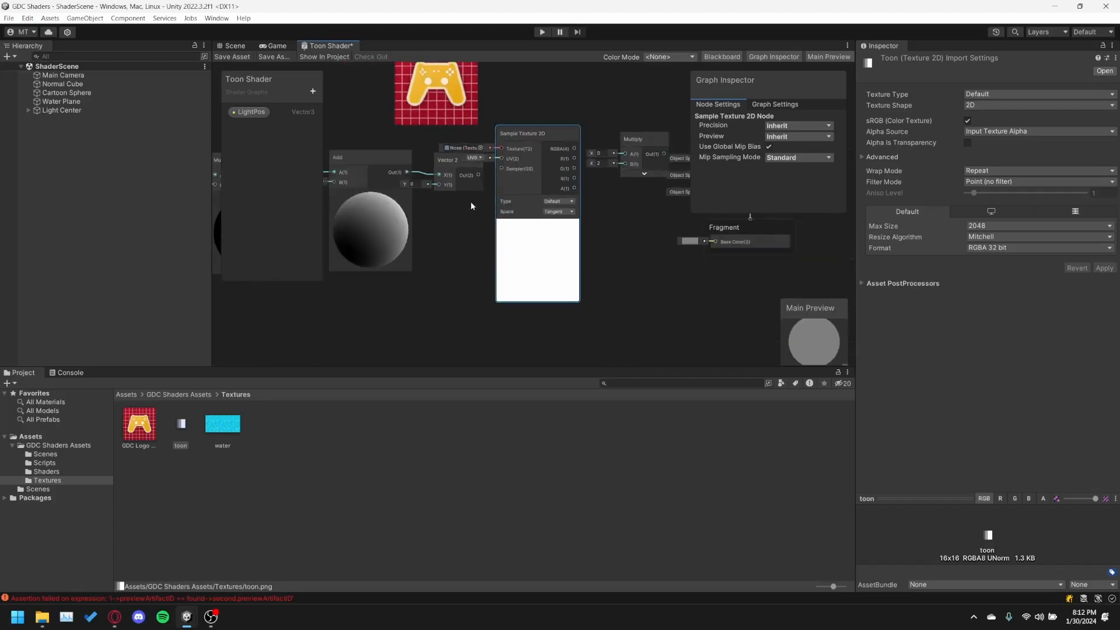
# Assign the toon texture to the new Sample Texture 2D node and connect the Vector 2 output to its UV input.
pyautogui.click(480, 149)
pyautogui.click(509, 247)
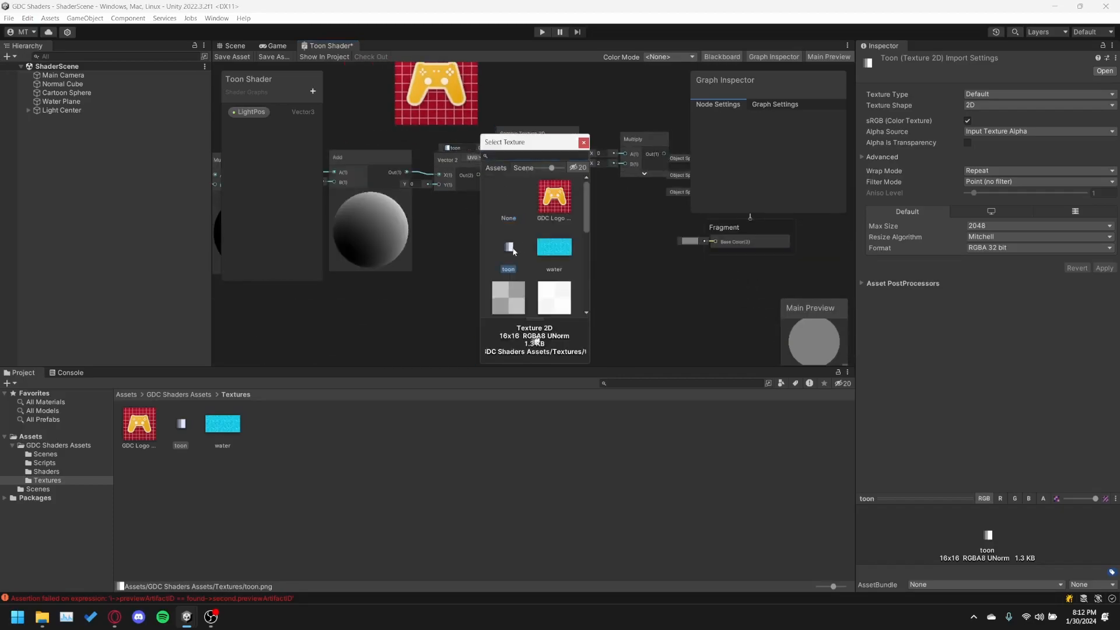
pyautogui.click(583, 143)
pyautogui.moveTo(535, 141); pyautogui.dragTo(536, 191)
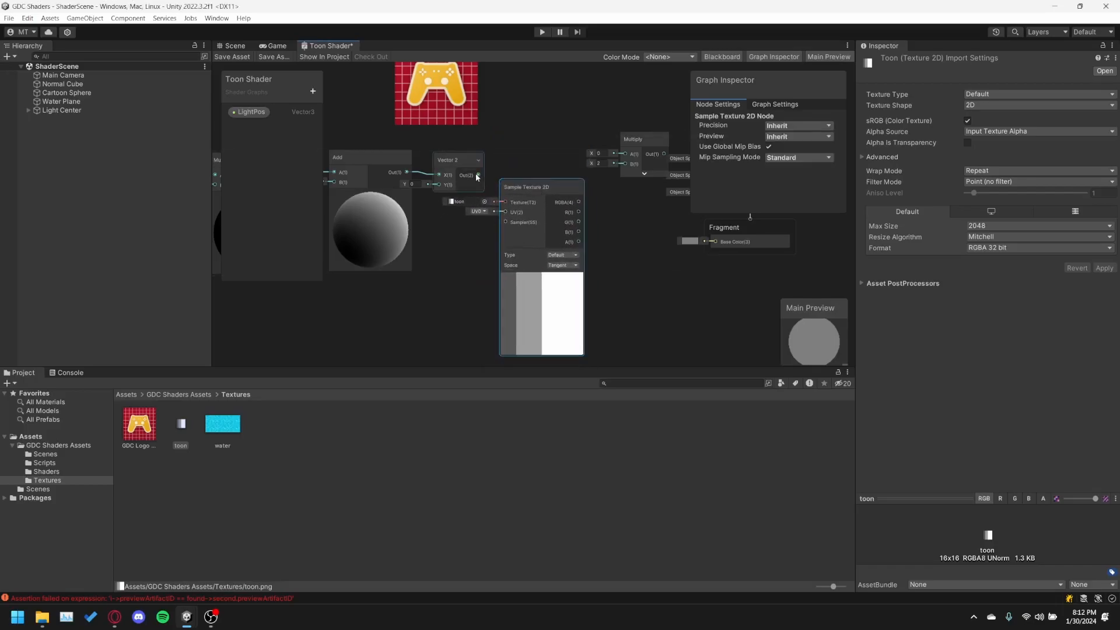
pyautogui.moveTo(478, 176); pyautogui.dragTo(521, 211)
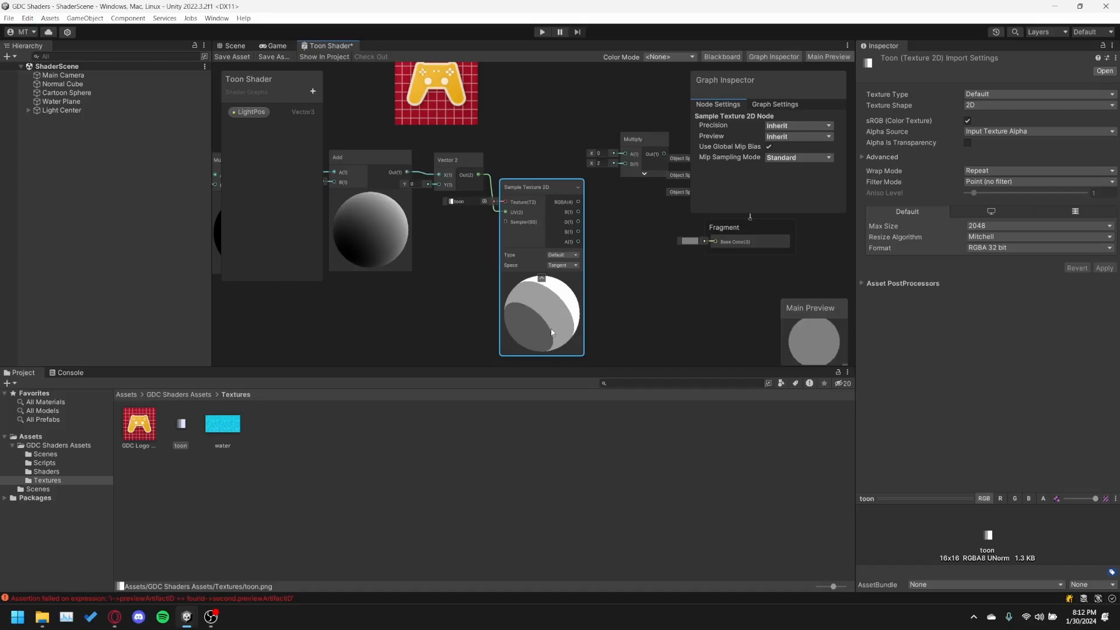
# Move the logo Sample Texture 2D node closer to Multiply and connect its RGBA output to Multiply's A input.
pyautogui.moveTo(644, 250); pyautogui.dragTo(609, 285, button='middle')
pyautogui.moveTo(493, 148); pyautogui.dragTo(498, 204, button='middle')
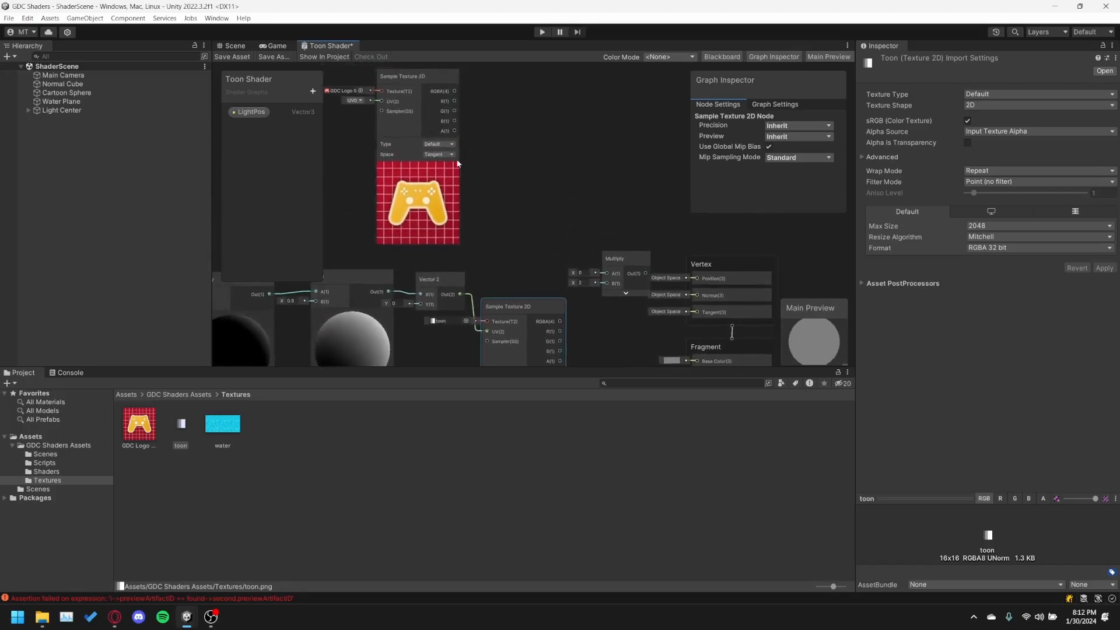
pyautogui.moveTo(407, 83); pyautogui.dragTo(506, 141)
pyautogui.scroll(-2, 568, 152)
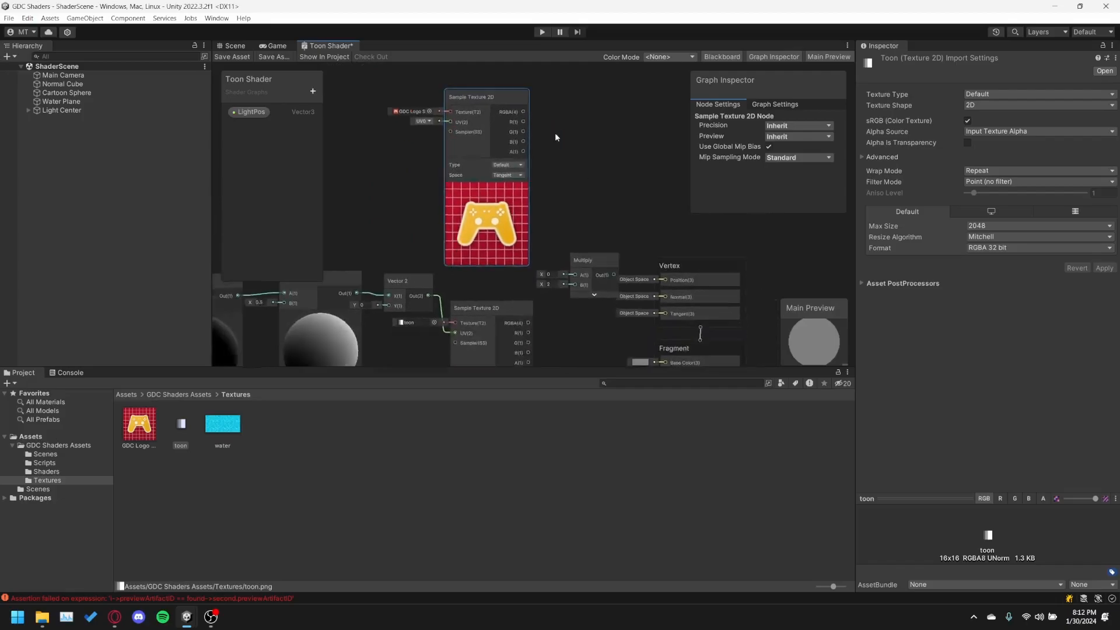
pyautogui.scroll(-1, 546, 193)
pyautogui.moveTo(564, 189); pyautogui.dragTo(531, 153, button='middle')
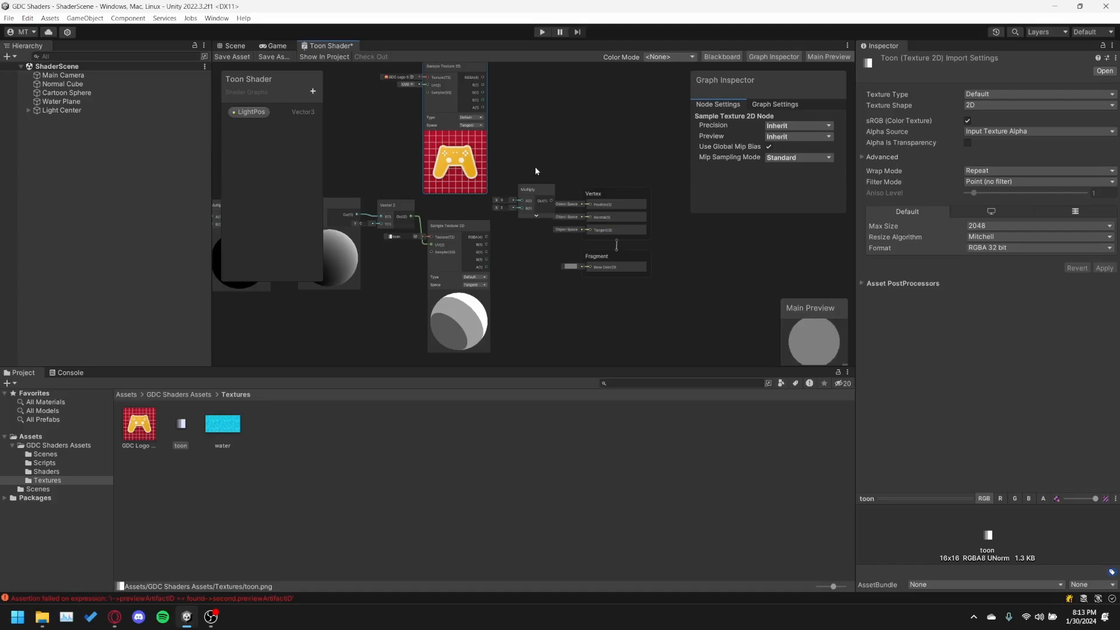
pyautogui.moveTo(517, 145); pyautogui.dragTo(516, 147, button='middle')
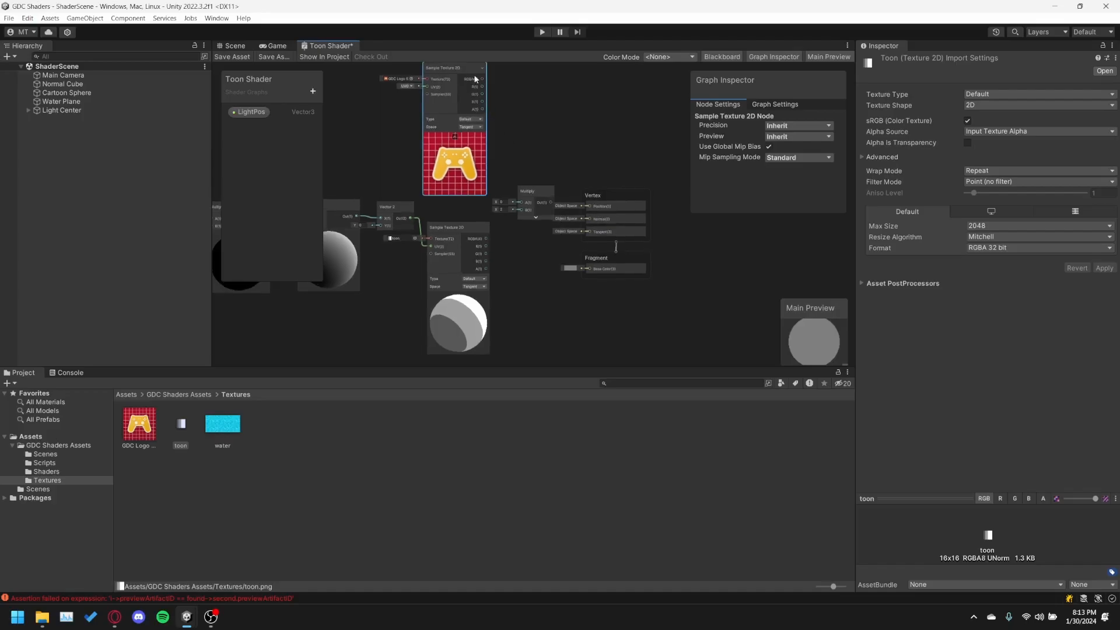
pyautogui.moveTo(476, 78); pyautogui.dragTo(522, 278)
pyautogui.scroll(4, 513, 350)
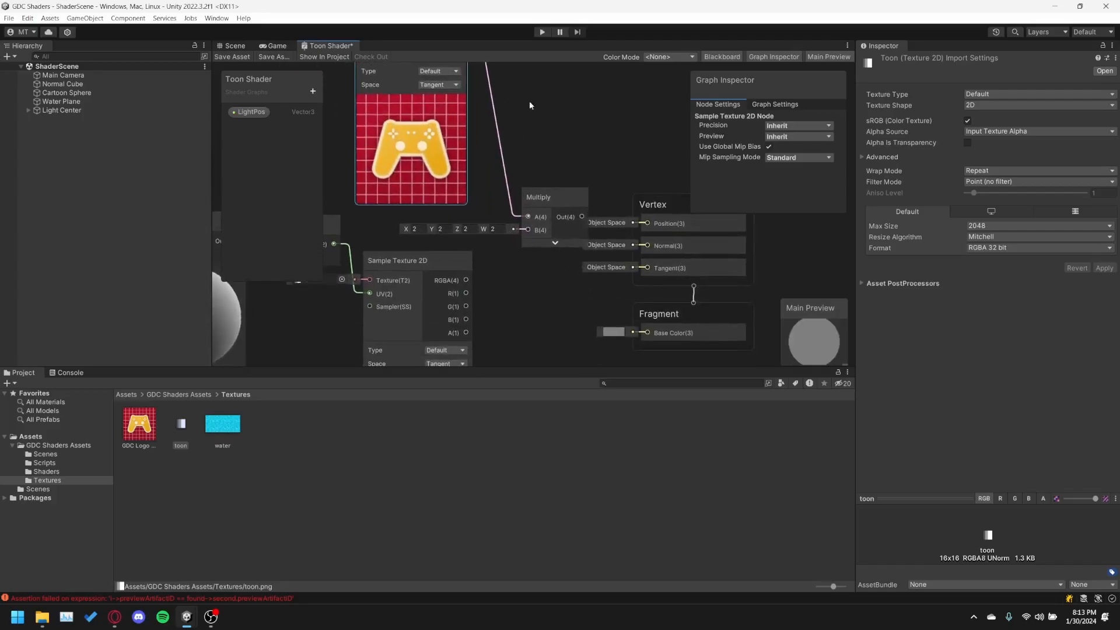
# In the maximized graph, connect the toon sample's RGBA output to Multiply's B input and expand the Multiply preview.
pyautogui.doubleClick(338, 44)
pyautogui.moveTo(387, 180); pyautogui.dragTo(525, 255, button='middle')
pyautogui.scroll(3, 569, 304)
pyautogui.scroll(-2, 524, 254)
pyautogui.moveTo(412, 458); pyautogui.dragTo(493, 392)
pyautogui.moveTo(529, 338); pyautogui.dragTo(486, 333)
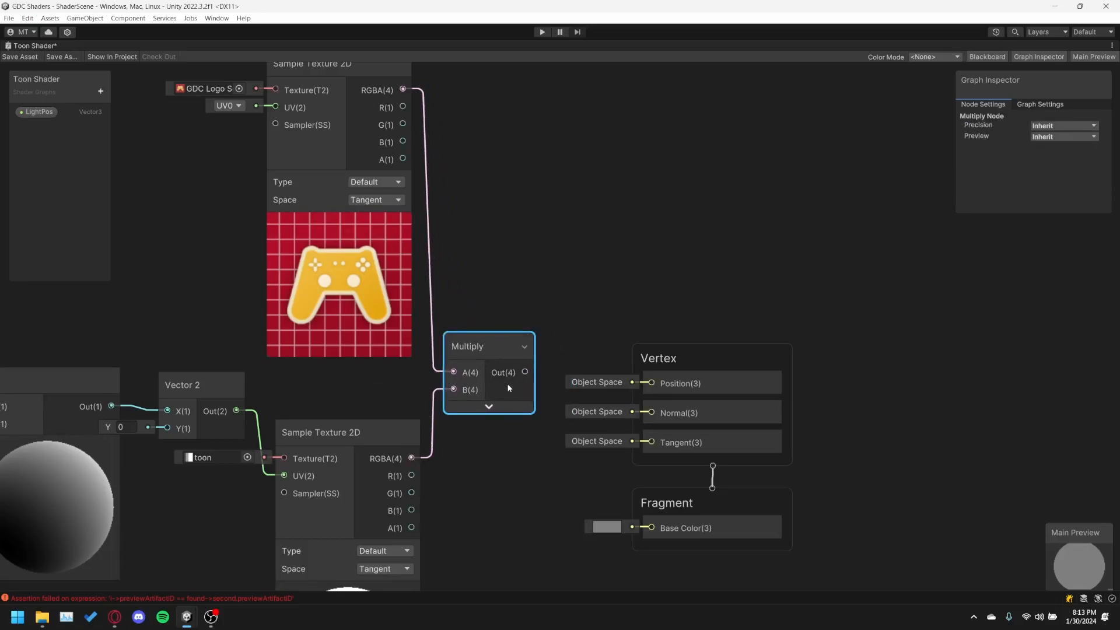
pyautogui.click(489, 408)
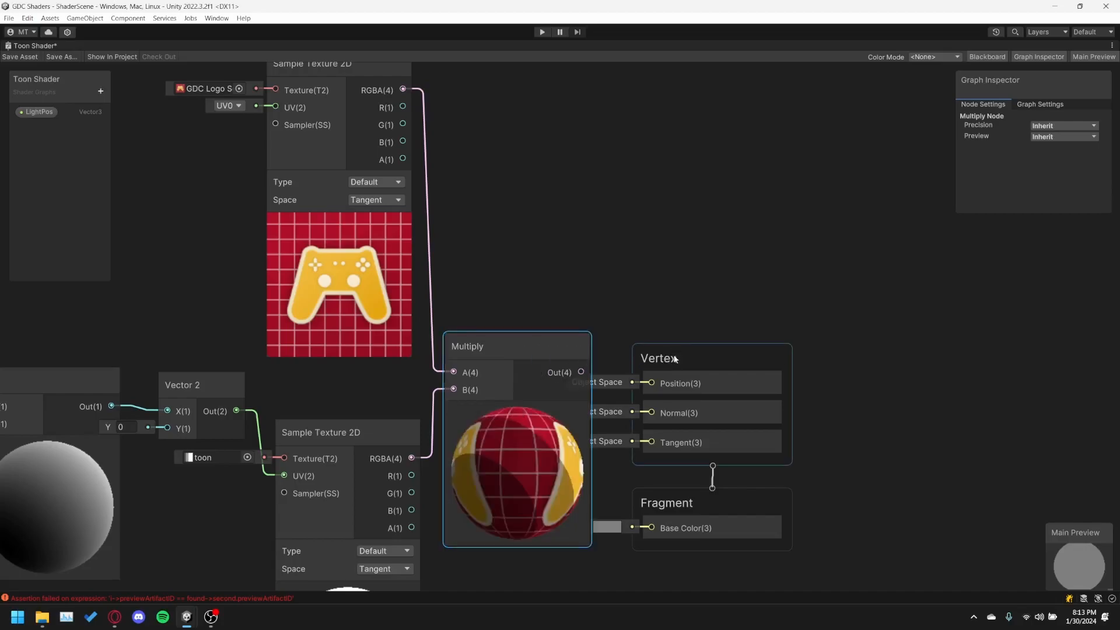
# Move the Vertex and Fragment blocks clear of the Multiply node and connect the Multiply output to Base Color.
pyautogui.moveTo(667, 370); pyautogui.dragTo(598, 239, button='middle')
pyautogui.moveTo(606, 235); pyautogui.dragTo(655, 210)
pyautogui.moveTo(632, 372); pyautogui.dragTo(682, 370)
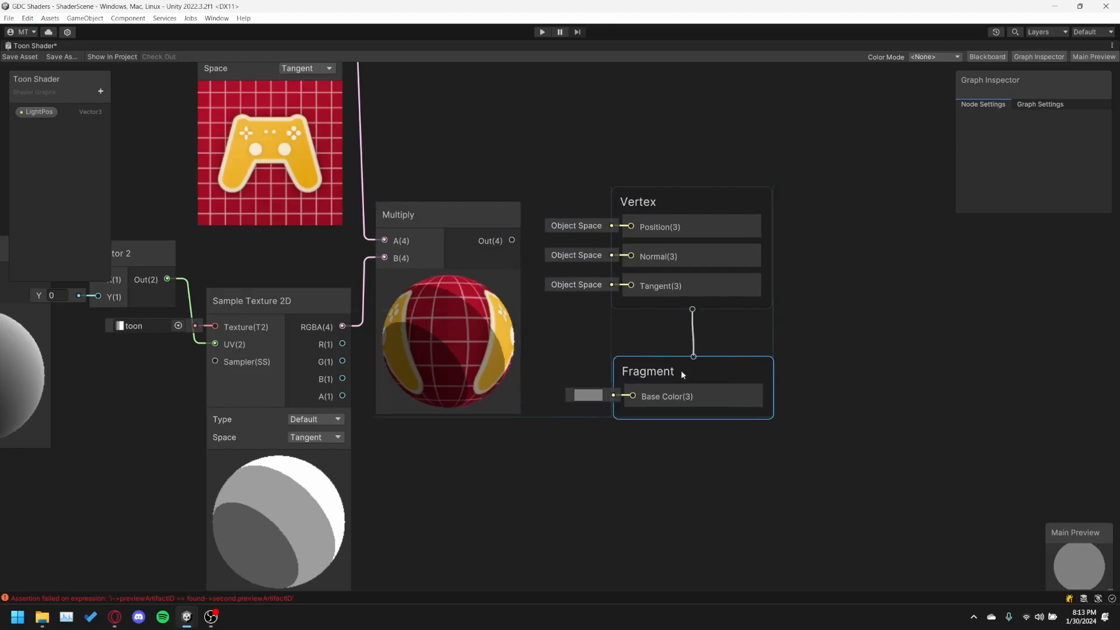
pyautogui.moveTo(512, 240); pyautogui.dragTo(632, 396)
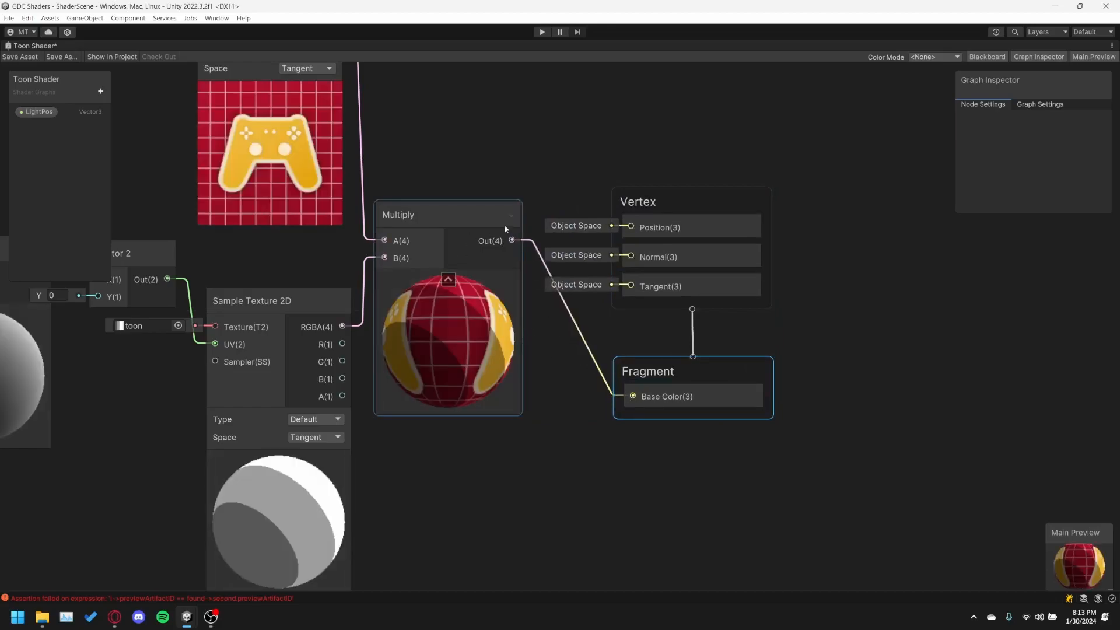
pyautogui.click(468, 216)
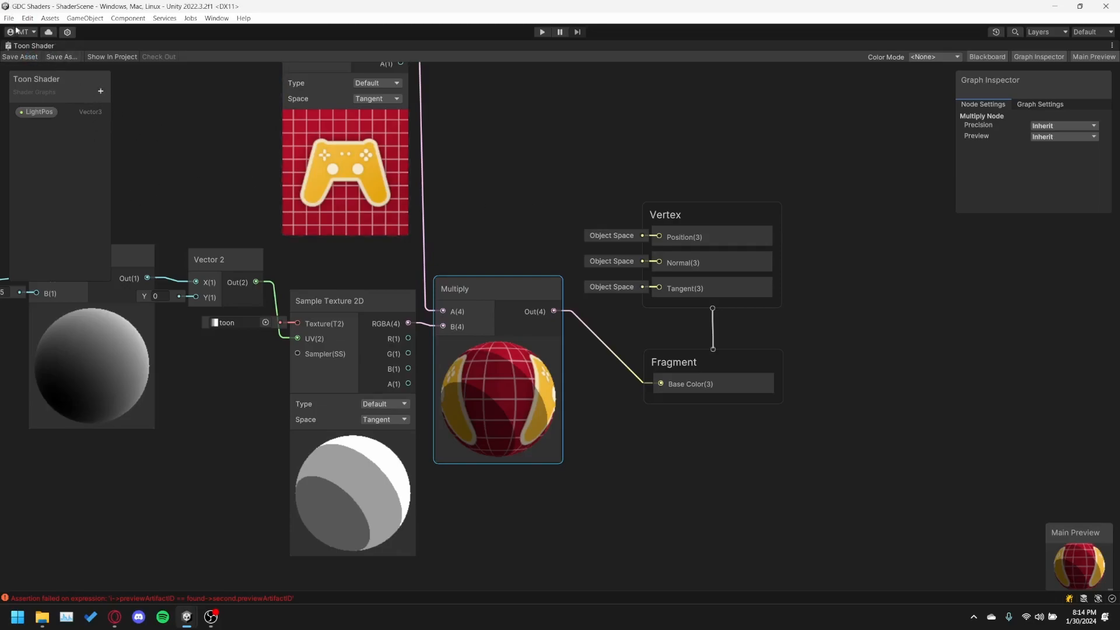
# Restore the docked editor layout, return to the Scene view and select the Cartoon Sphere above the cube.
pyautogui.doubleClick(33, 48)
pyautogui.click(392, 209)
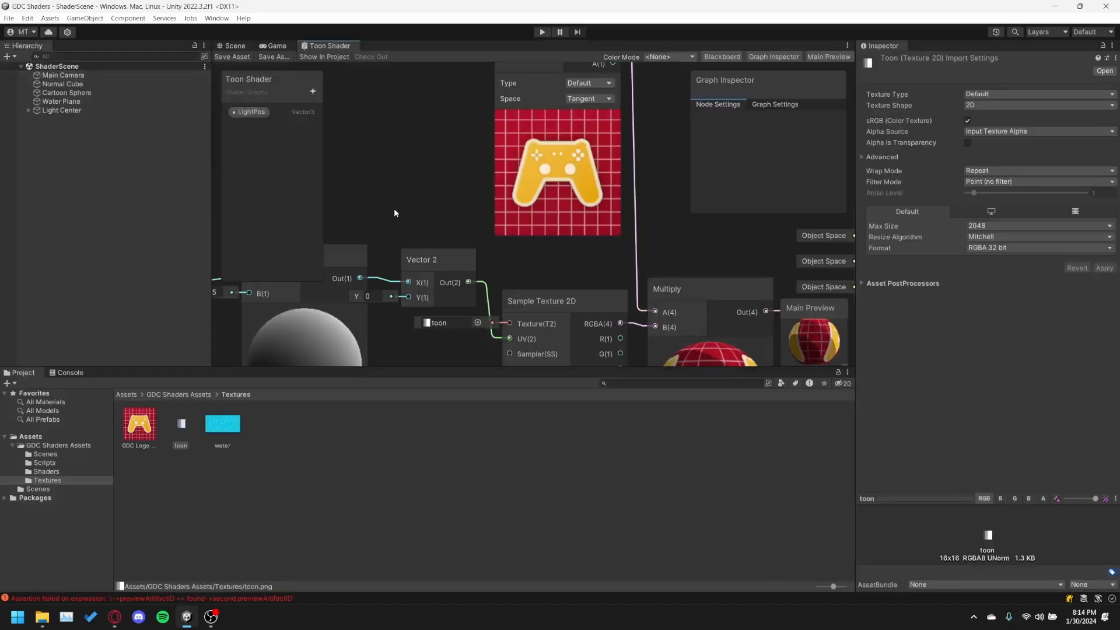
pyautogui.press('a')
pyautogui.click(239, 45)
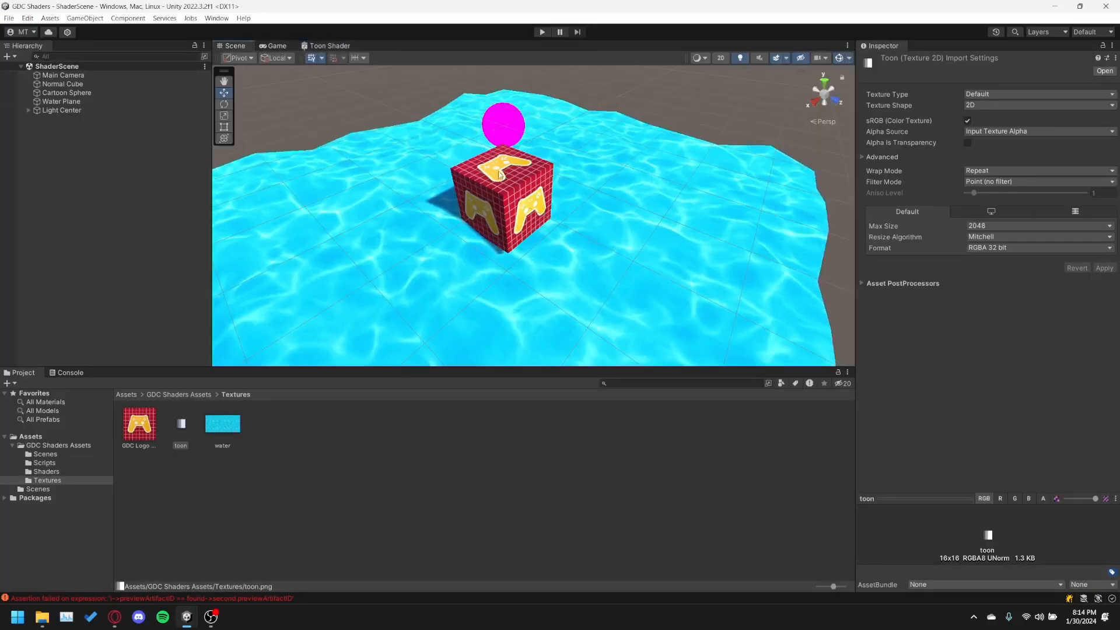
pyautogui.click(493, 133)
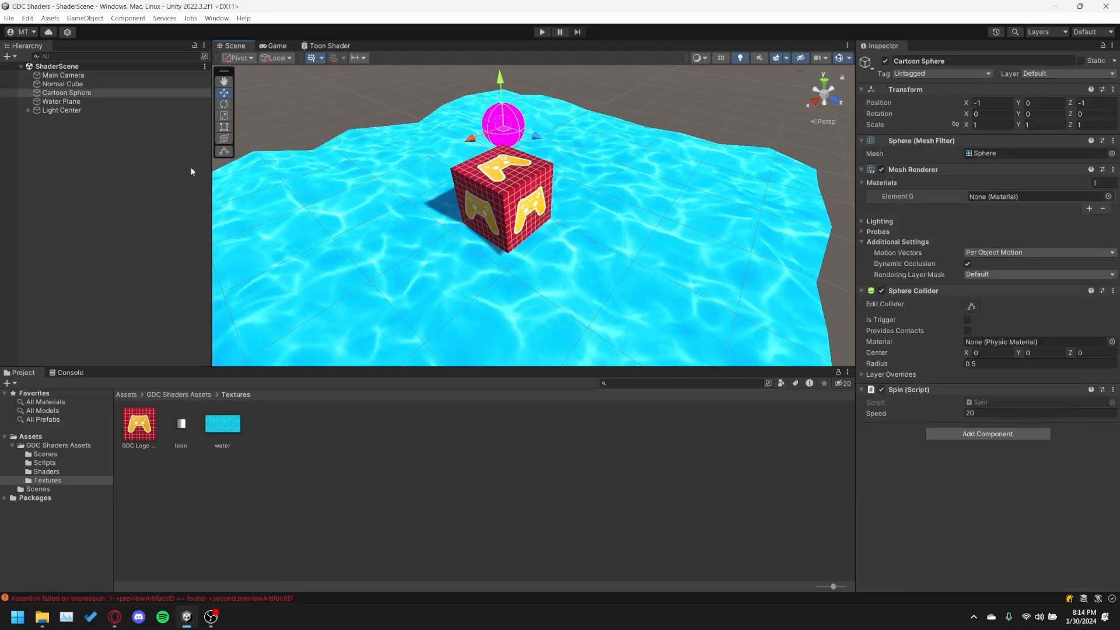
# Assign the Toon Shader material from the Shaders folder to the Cartoon Sphere.
pyautogui.click(59, 93)
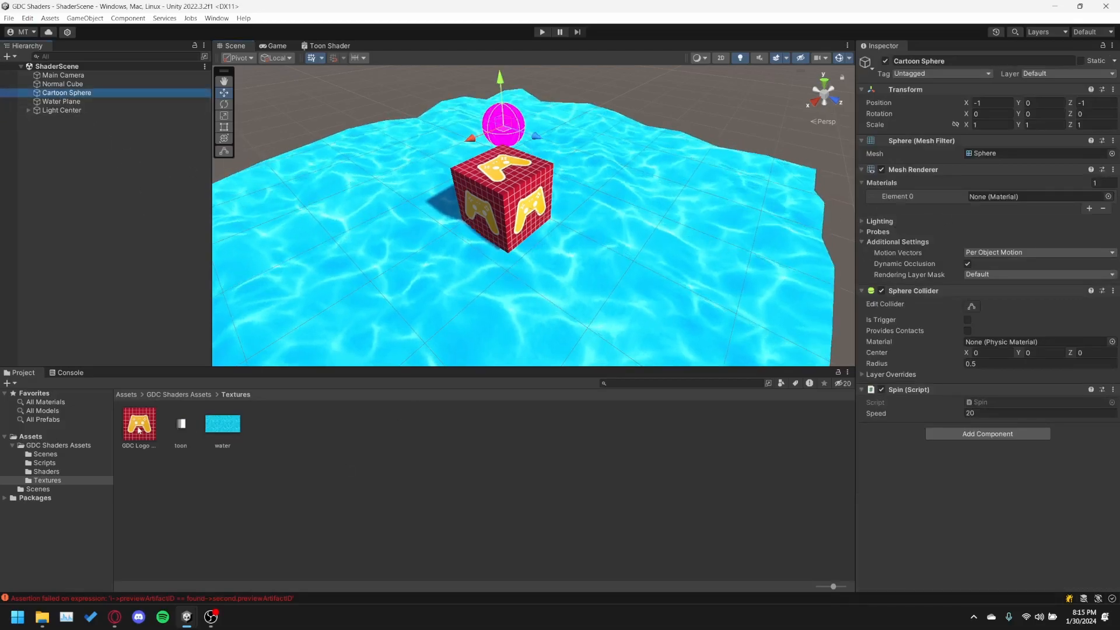
pyautogui.click(34, 473)
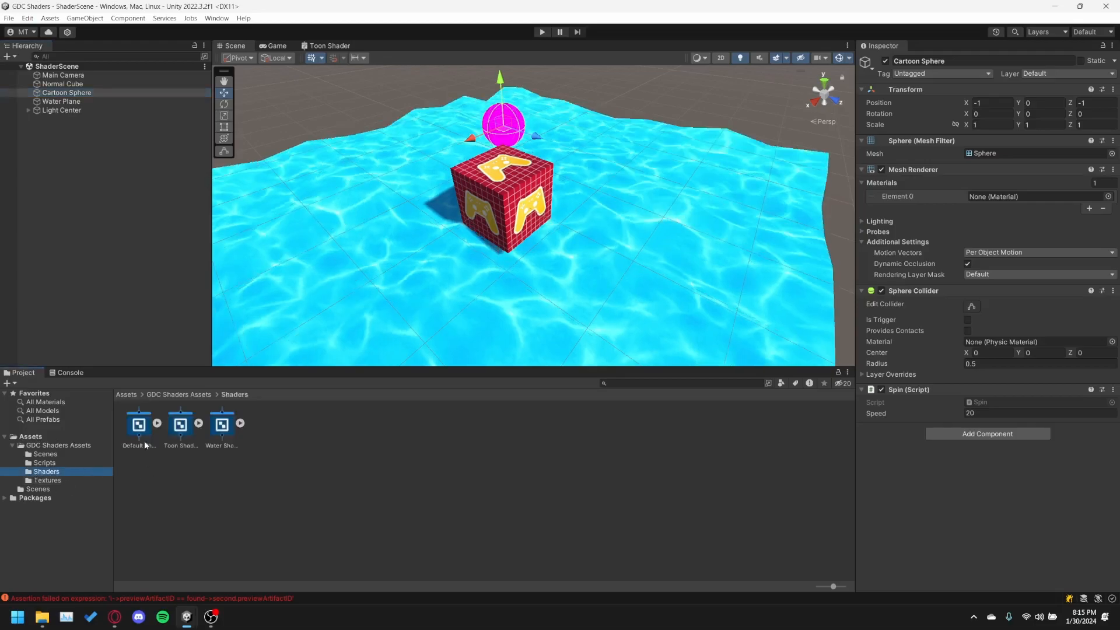
pyautogui.moveTo(221, 424); pyautogui.dragTo(999, 201)
# Examine the toon shading on the Cartoon Sphere from several angles and compare it with the cube.
pyautogui.moveTo(300, 79); pyautogui.dragTo(379, 181, button='middle')
pyautogui.moveTo(379, 181); pyautogui.dragTo(438, 216, button='right')
pyautogui.moveTo(437, 215); pyautogui.dragTo(618, 257, button='middle')
pyautogui.scroll(3, 560, 196)
pyautogui.moveTo(513, 239); pyautogui.dragTo(618, 235, button='right')
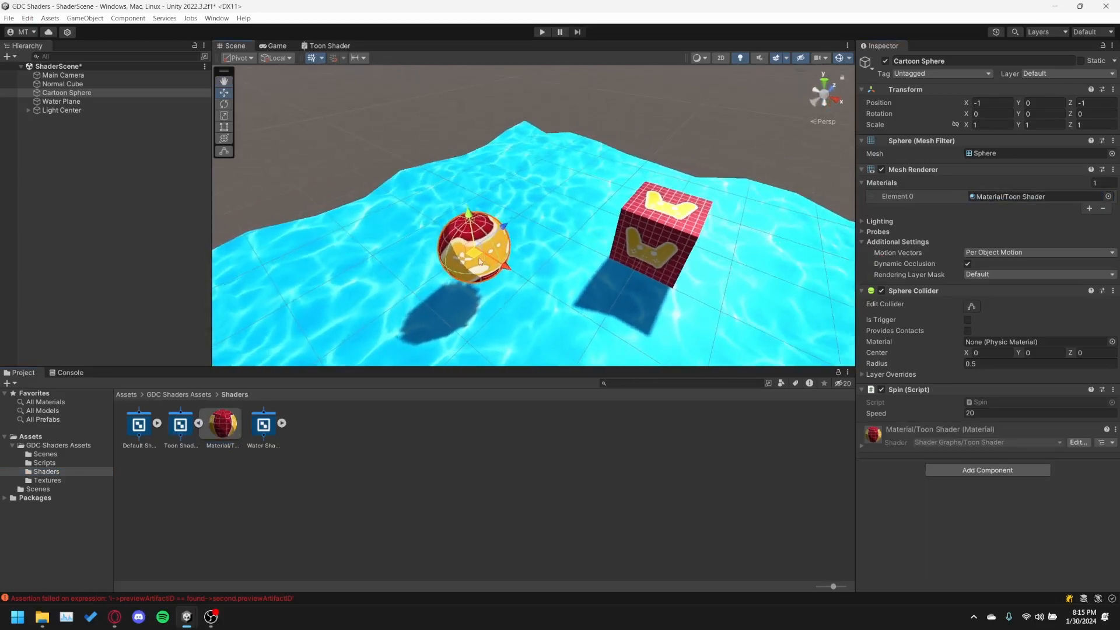
pyautogui.moveTo(382, 286); pyautogui.dragTo(483, 295, button='right')
pyautogui.moveTo(483, 295); pyautogui.dragTo(598, 191, button='middle')
pyautogui.scroll(-3, 460, 217)
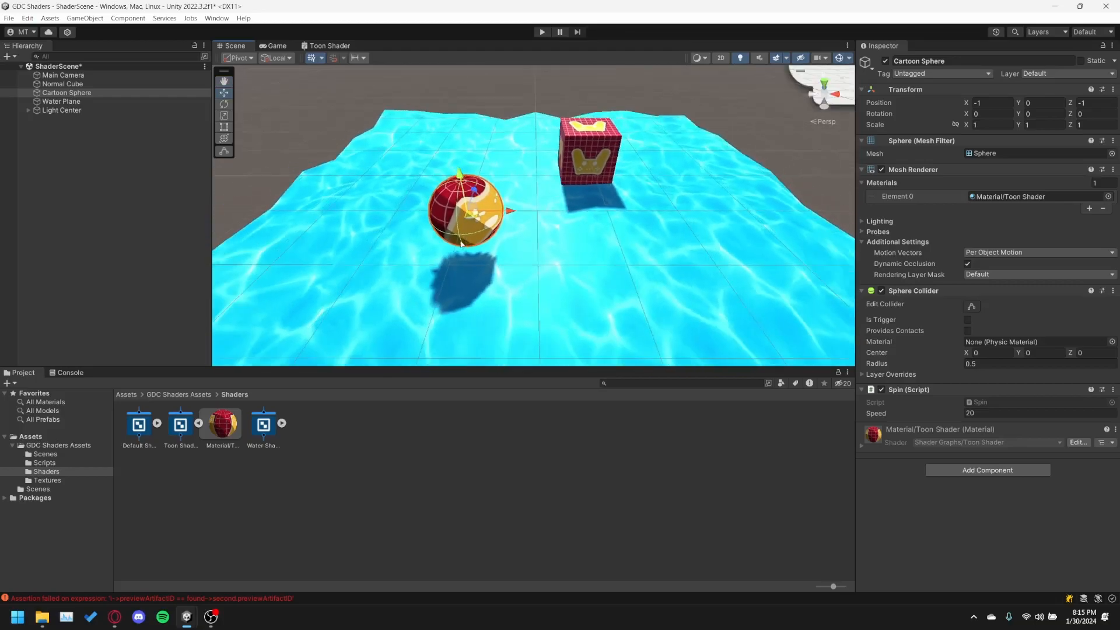
pyautogui.moveTo(460, 217); pyautogui.dragTo(502, 251, button='middle')
pyautogui.scroll(3, 502, 250)
pyautogui.scroll(-5, 503, 251)
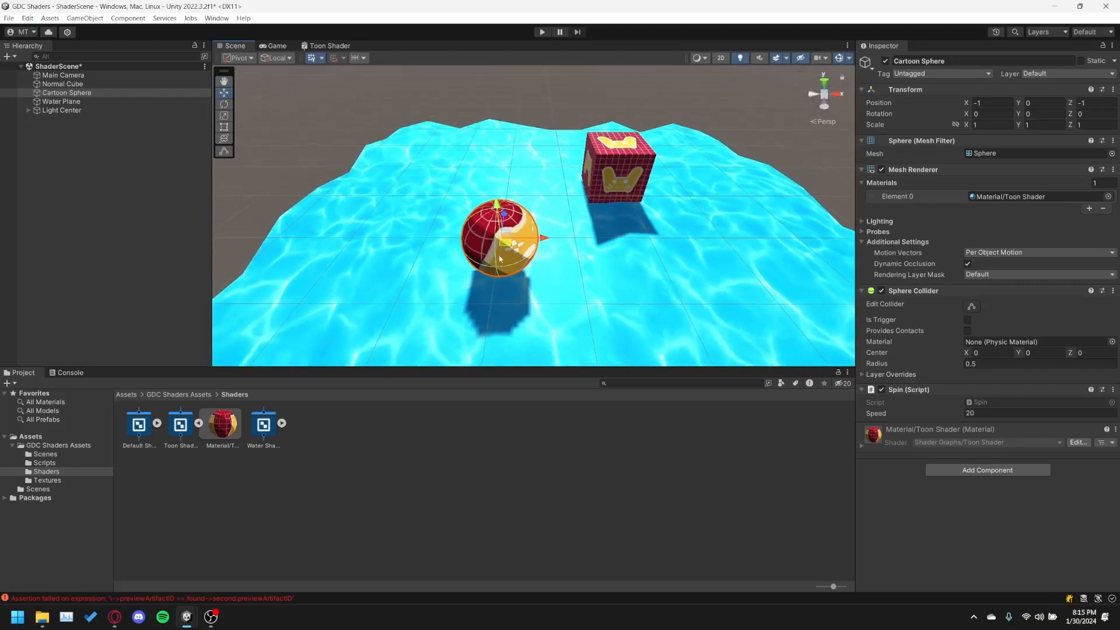
pyautogui.moveTo(560, 168); pyautogui.dragTo(599, 158, button='middle')
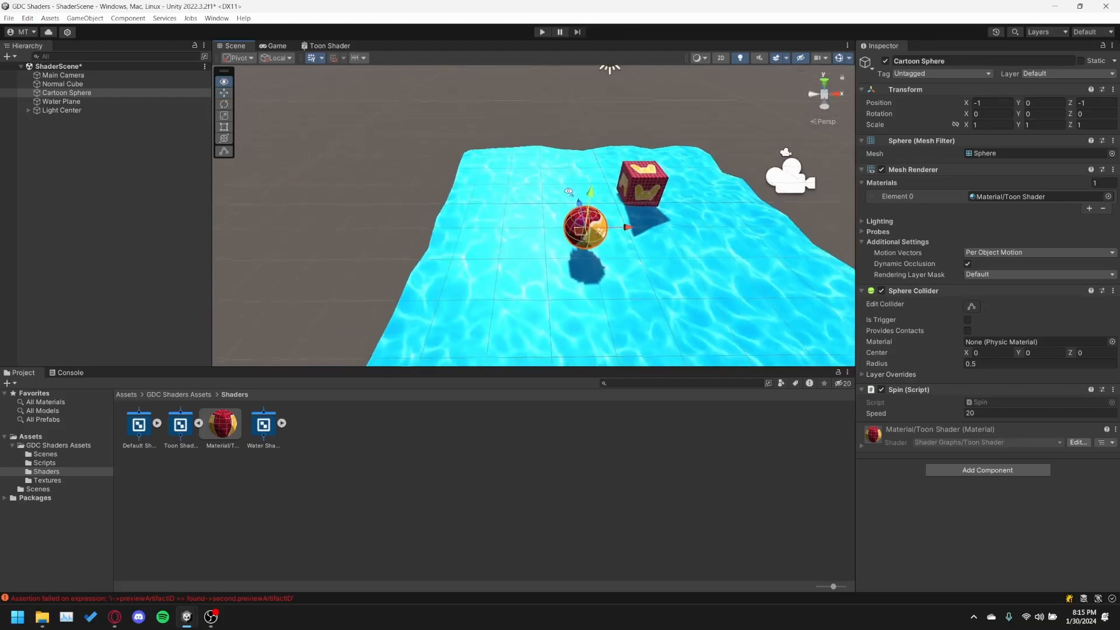
pyautogui.moveTo(567, 194); pyautogui.dragTo(601, 199, button='right')
pyautogui.moveTo(586, 201); pyautogui.dragTo(625, 244, button='middle')
pyautogui.scroll(3, 624, 243)
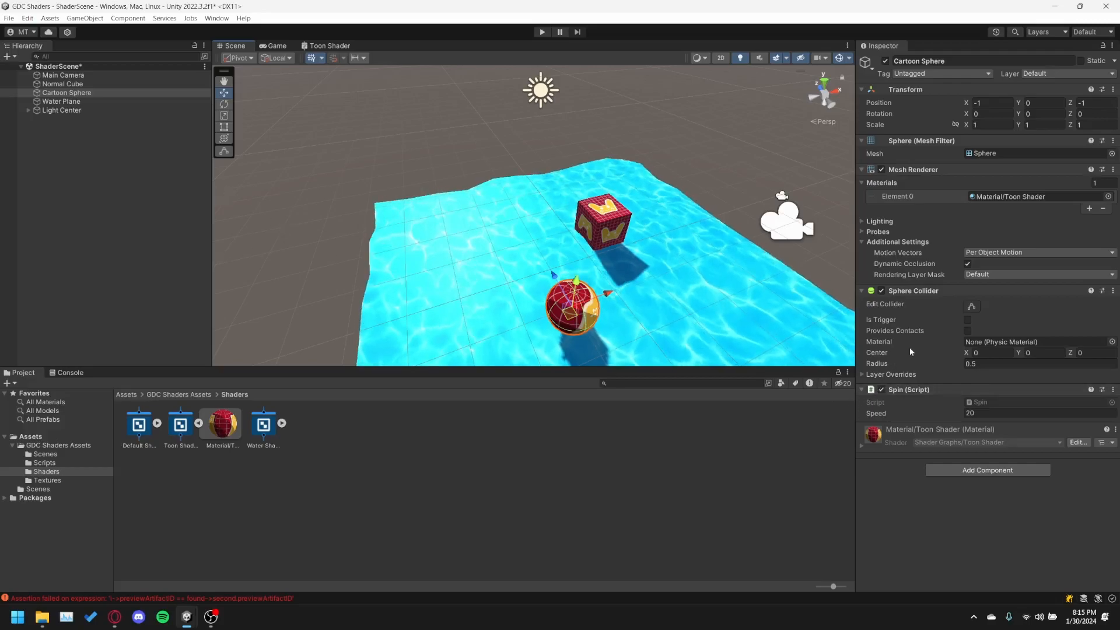
# Expand Light Center, review its Spin script and select its child Directional Light.
pyautogui.click(29, 111)
pyautogui.click(58, 119)
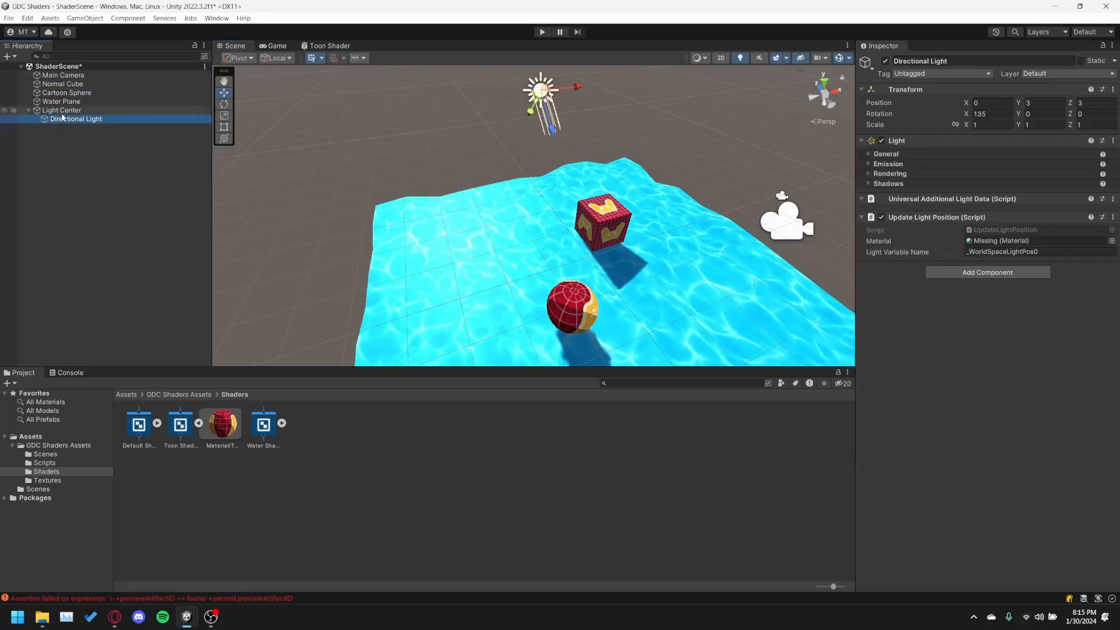
pyautogui.click(39, 112)
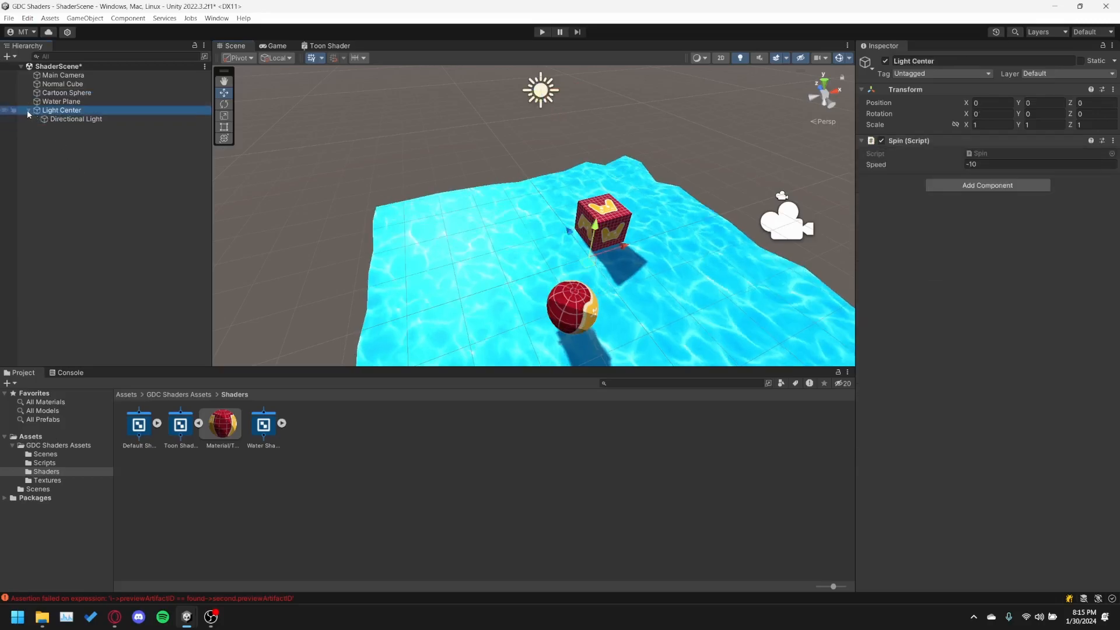
pyautogui.click(80, 139)
pyautogui.click(82, 120)
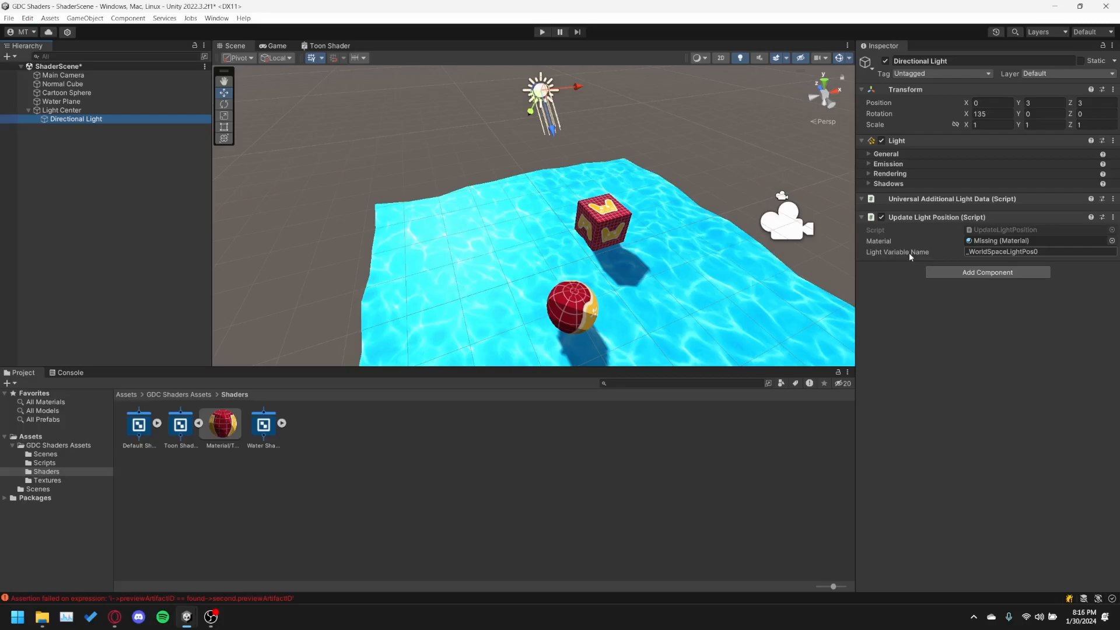
# Set the Update Light Position script's material to Material/Toon Shader on the Directional Light and save the scene.
pyautogui.click(1112, 240)
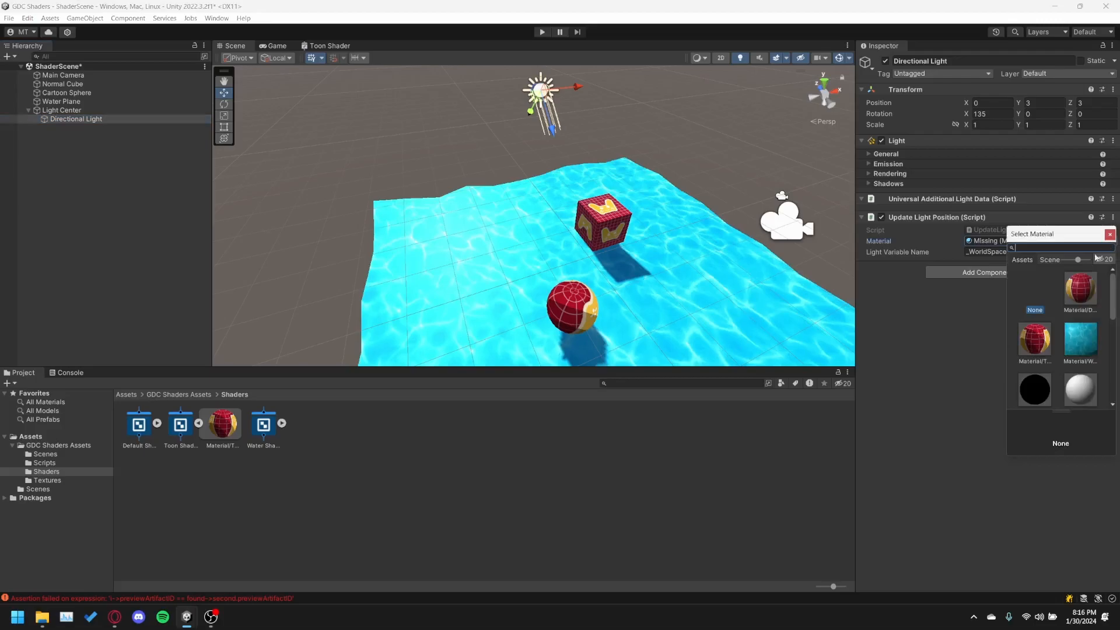
pyautogui.click(1042, 350)
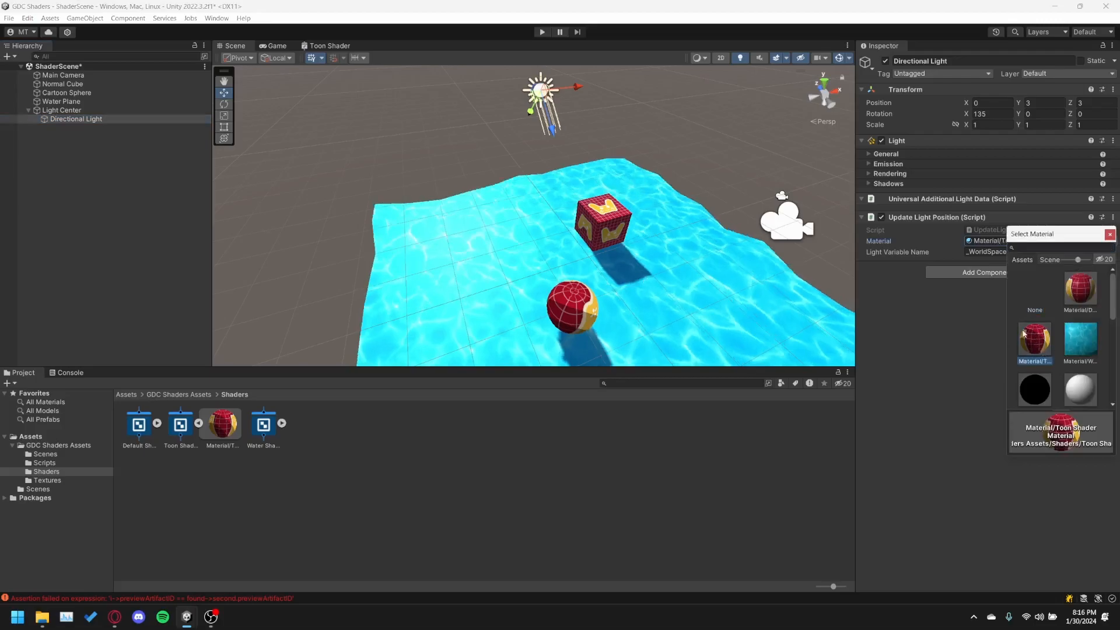
pyautogui.click(1111, 244)
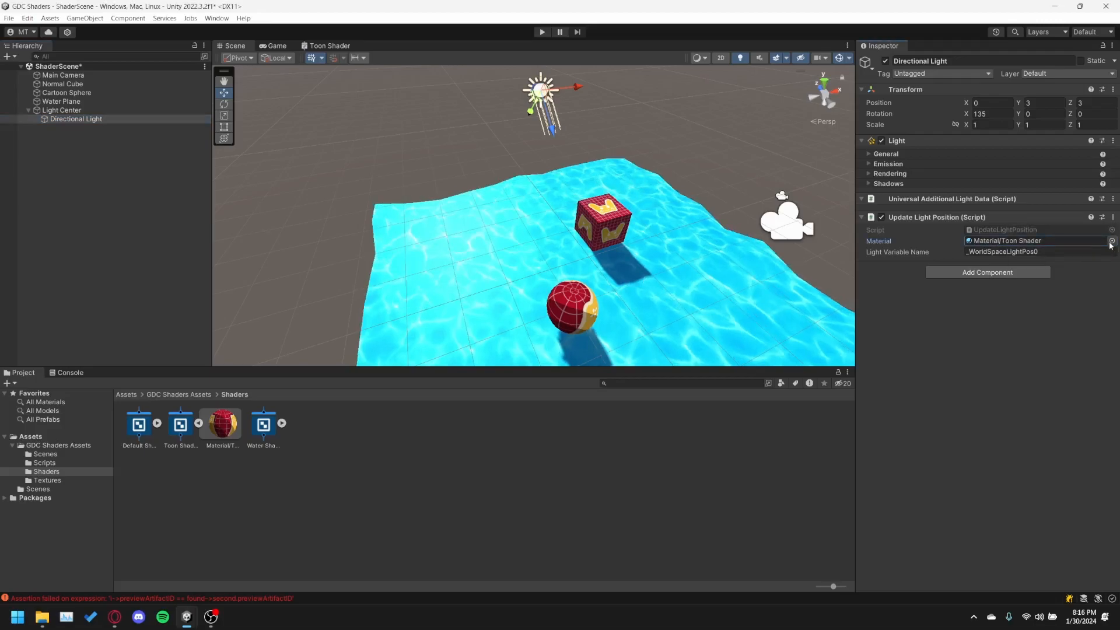
pyautogui.click(1111, 241)
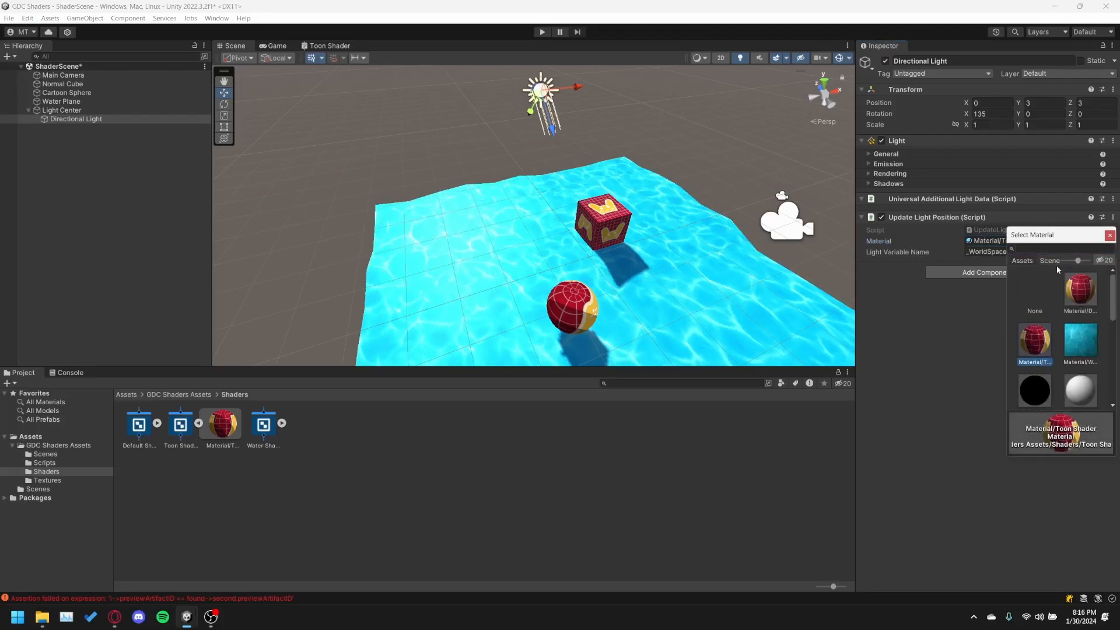
pyautogui.click(1109, 235)
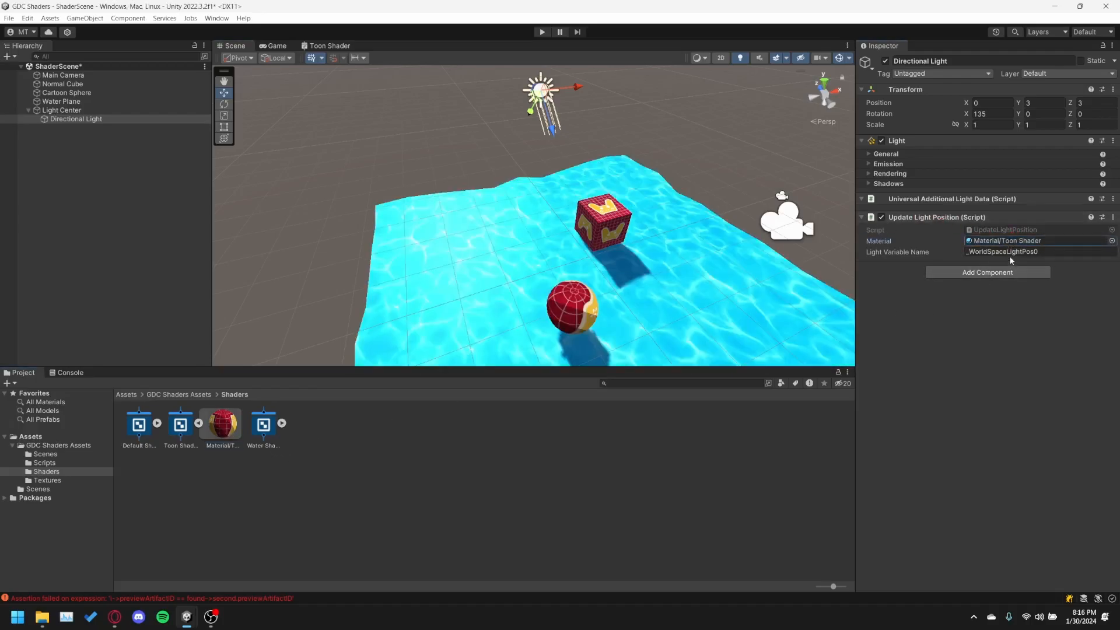
pyautogui.click(1010, 254)
pyautogui.click(1000, 379)
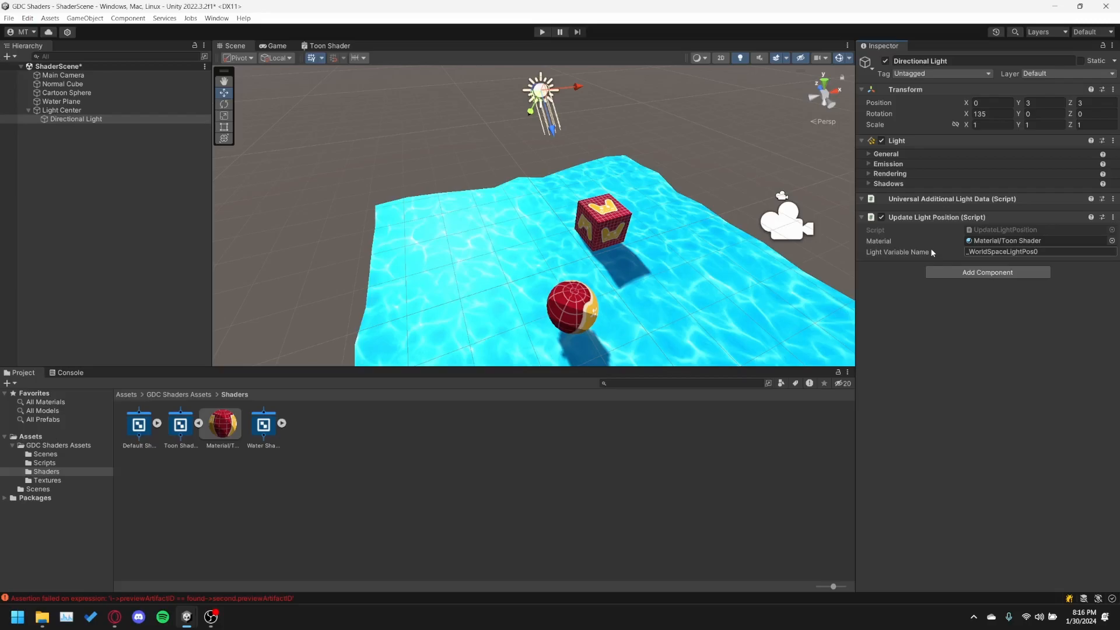
pyautogui.hotkey('ctrl', 's')
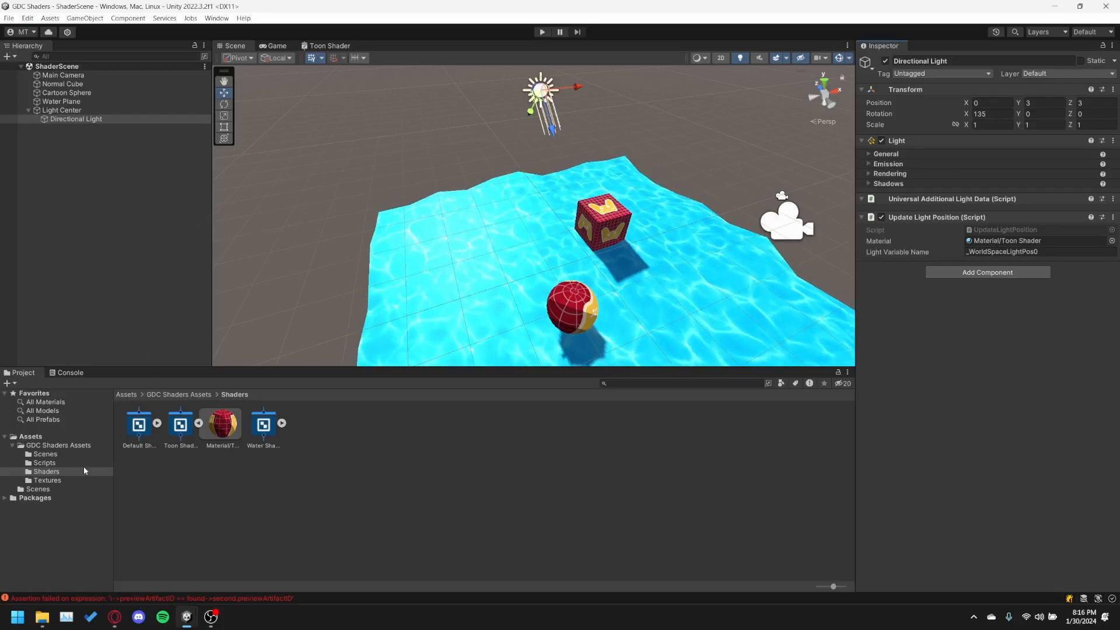
# Open the Toon Shader graph and select the reference name of its LightPos property for copying.
pyautogui.click(178, 430)
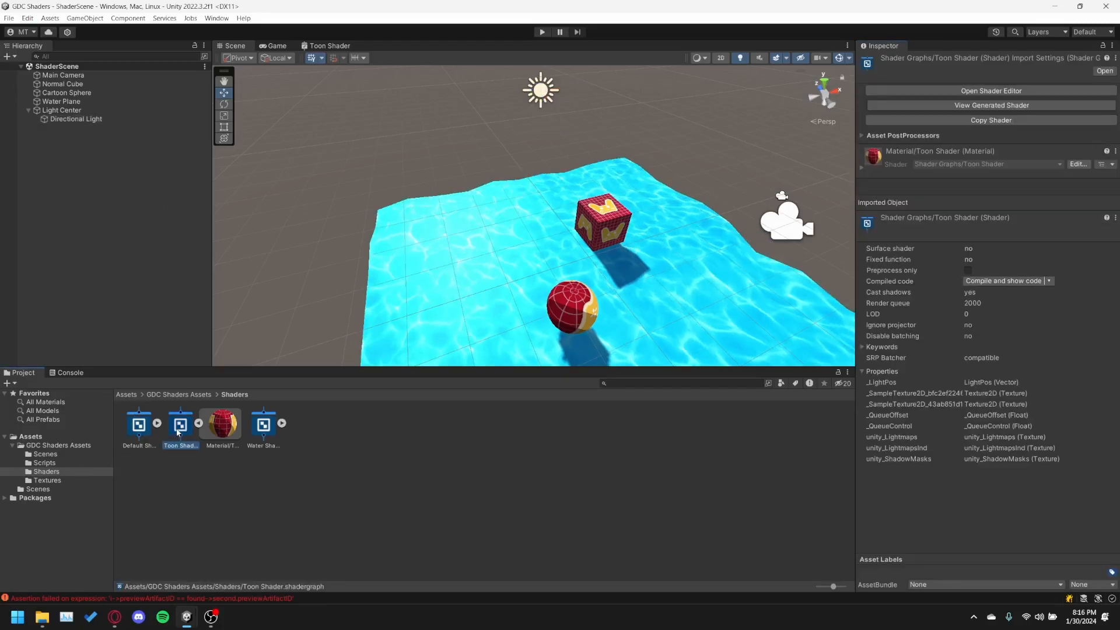
pyautogui.click(225, 439)
pyautogui.click(263, 431)
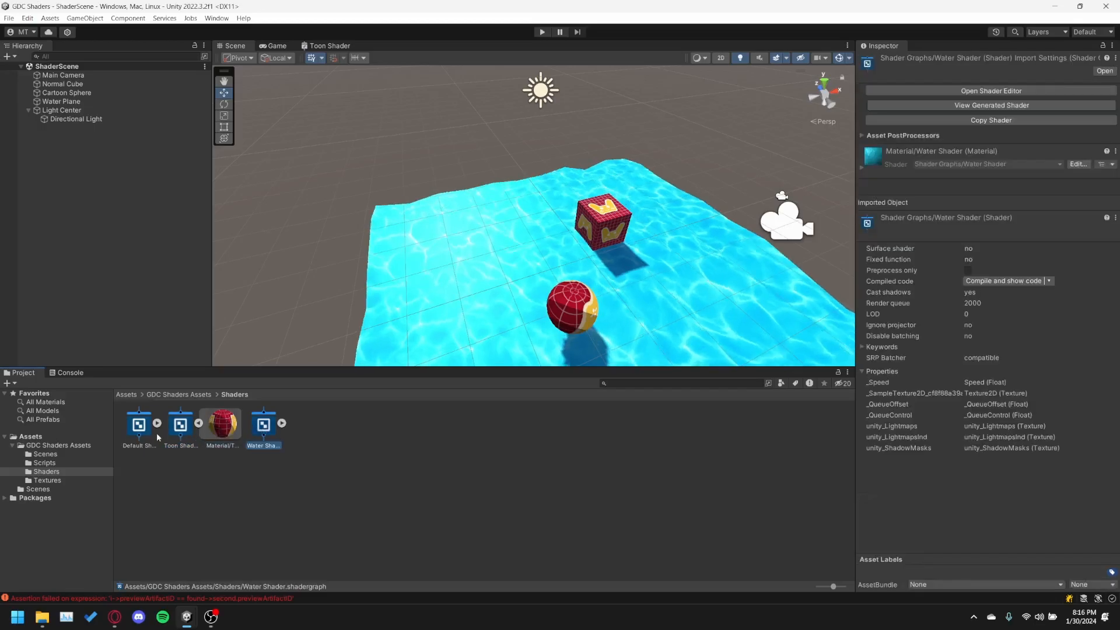
pyautogui.doubleClick(180, 430)
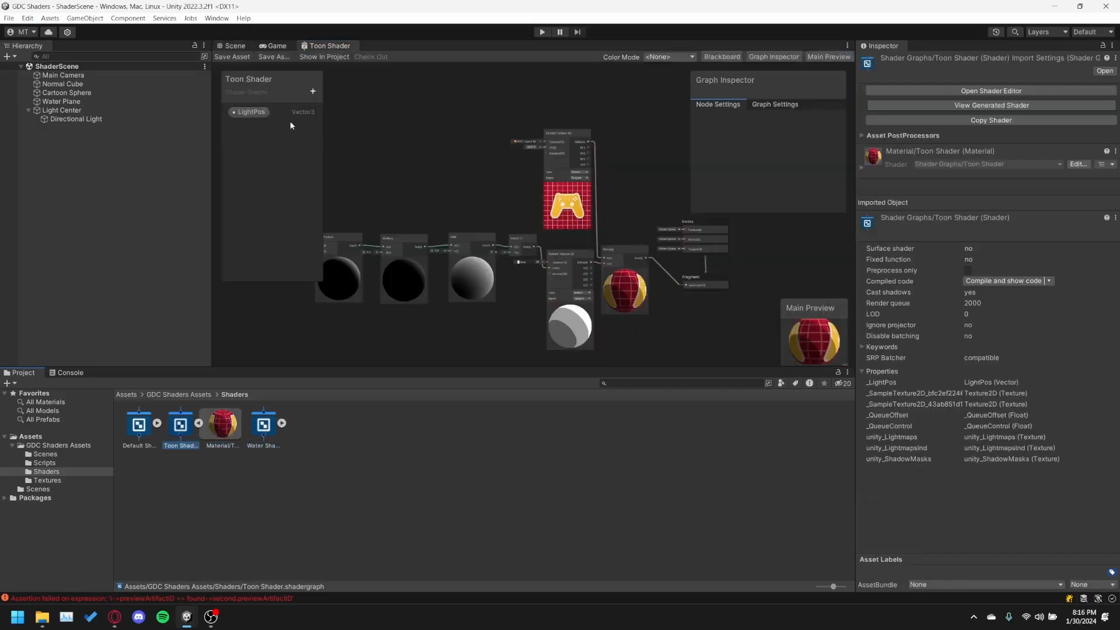
pyautogui.click(265, 116)
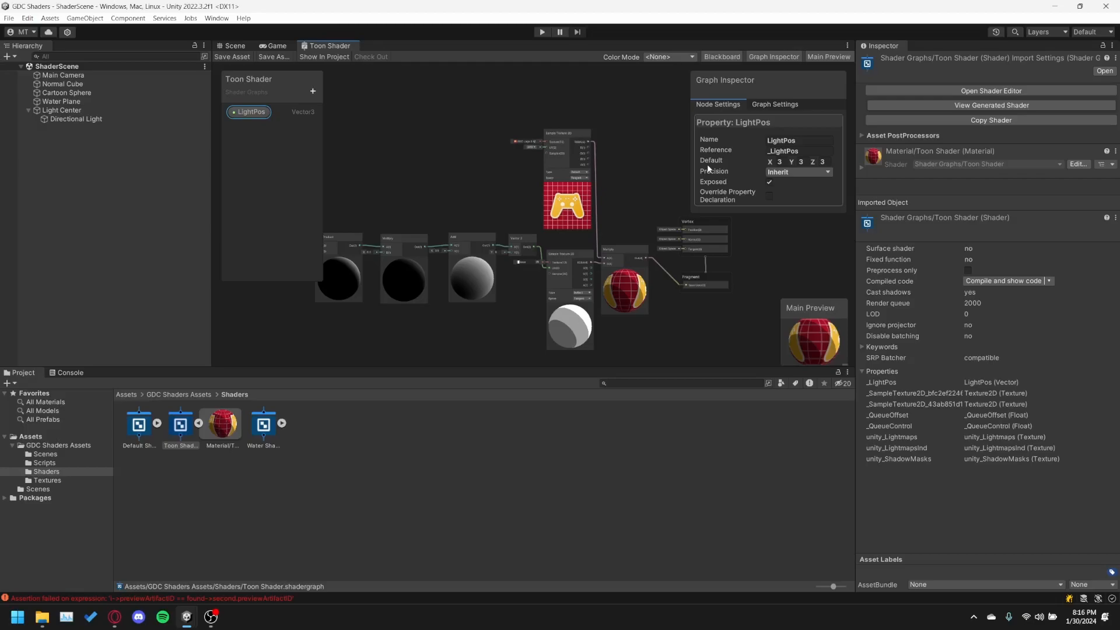
pyautogui.click(799, 152)
pyautogui.hotkey('ctrl', 'c')
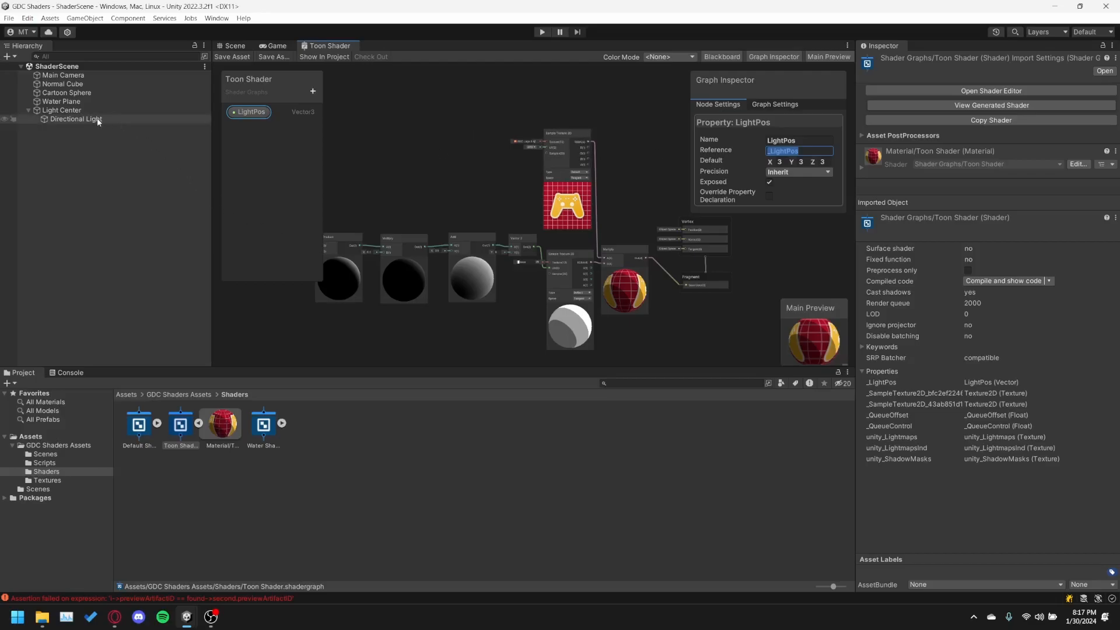
# Set the Directional Light's Light Variable Name to _LightPos in Update Light Position and save the scene.
pyautogui.click(63, 120)
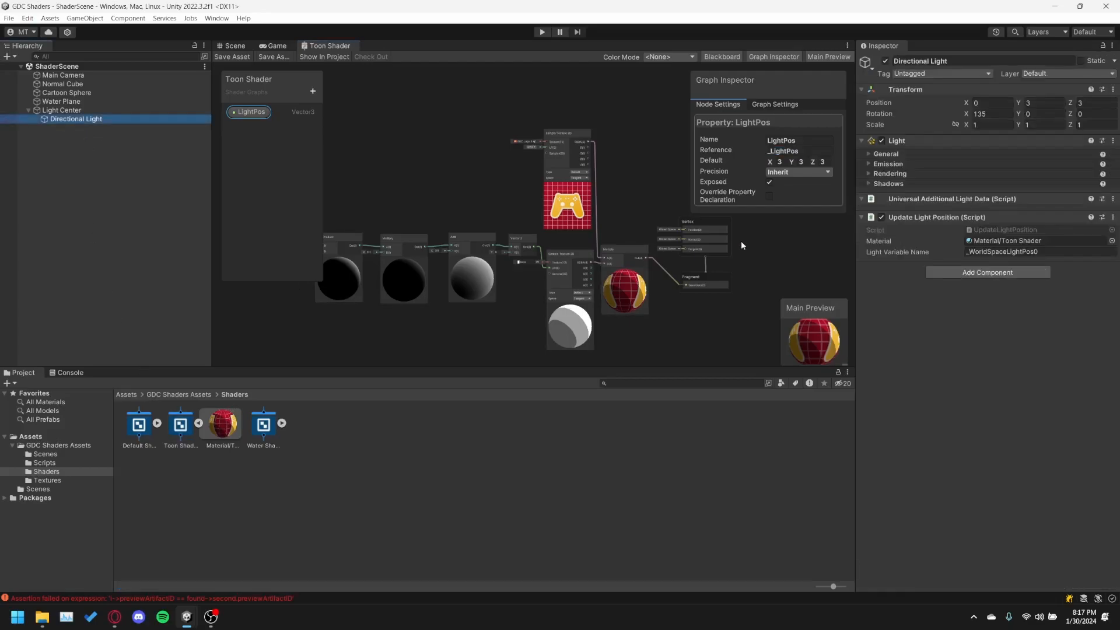
pyautogui.click(997, 254)
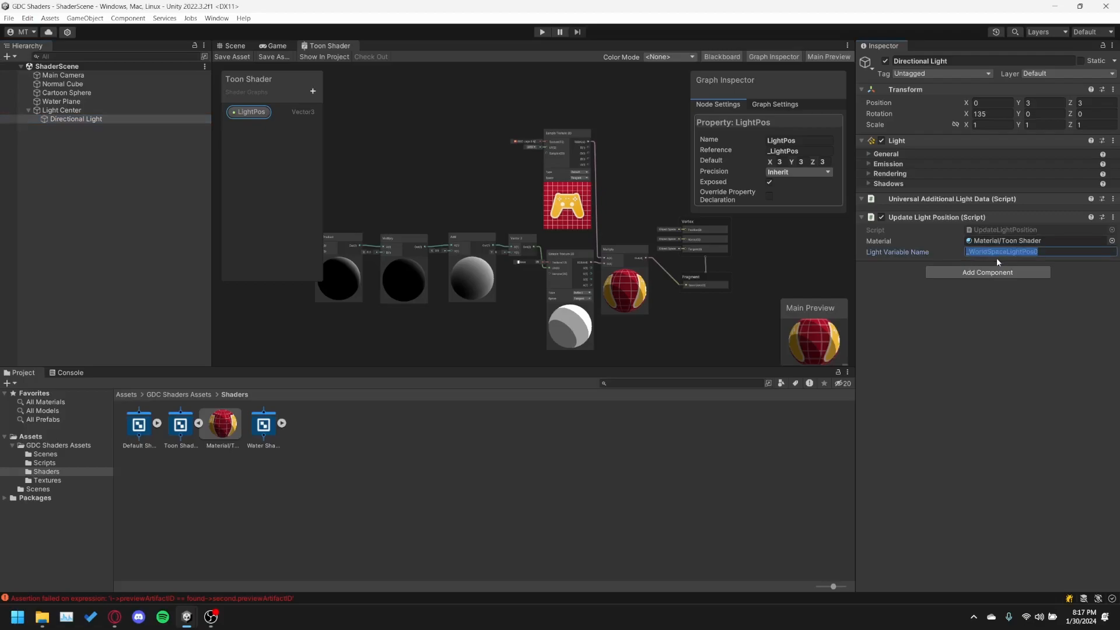
pyautogui.hotkey('ctrl', 'v')
pyautogui.press('Return')
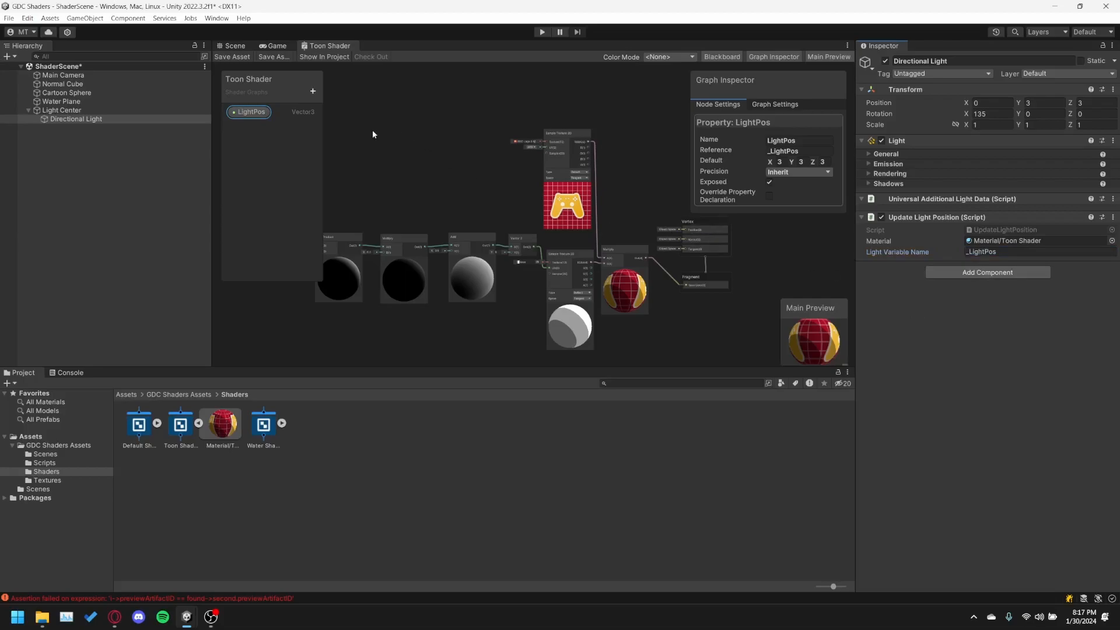
pyautogui.hotkey('ctrl', 's')
# Play the scene and watch the toon-shaded sphere in a maximized Game view.
pyautogui.click(278, 45)
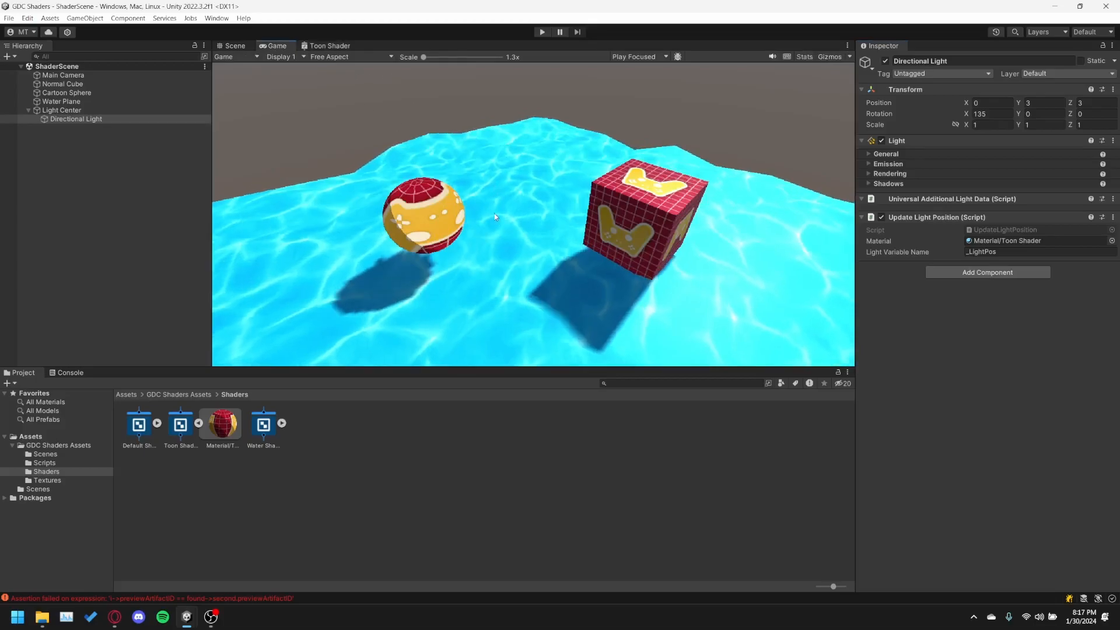
pyautogui.click(542, 31)
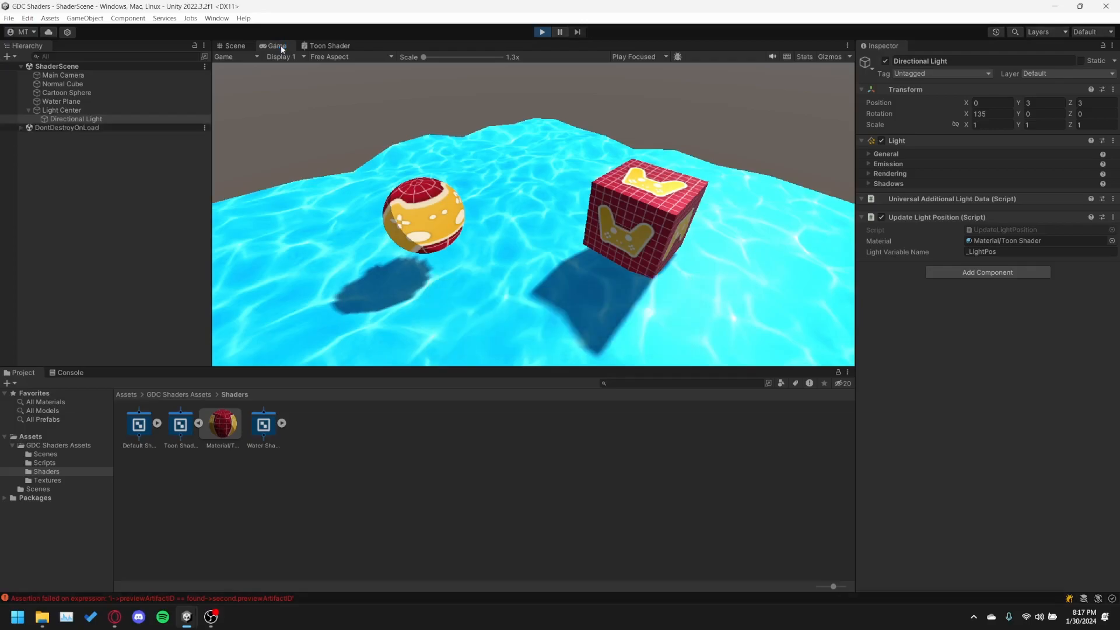
pyautogui.doubleClick(282, 45)
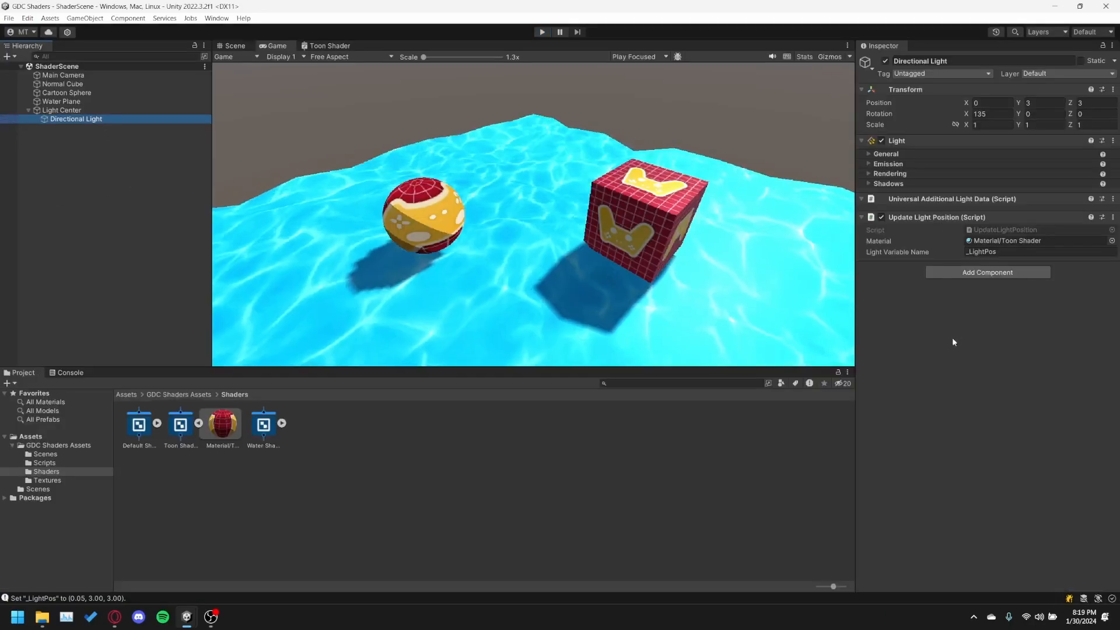
# Open the UpdateLightPosition script in Visual Studio, read through its LateUpdate code and close the editor.
pyautogui.rightClick(931, 226)
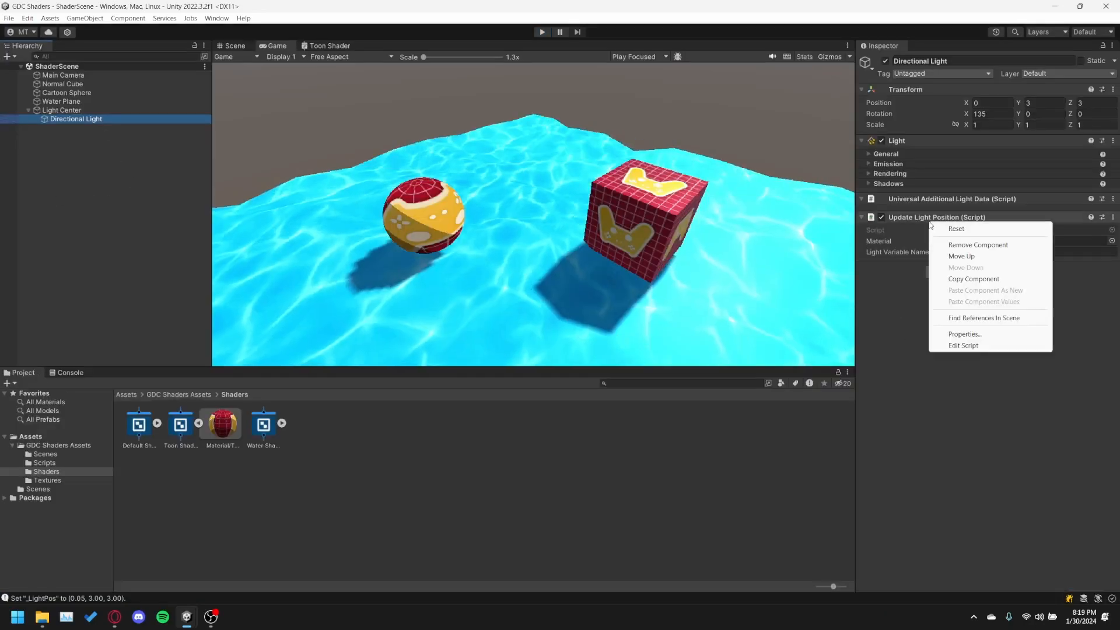
pyautogui.click(963, 346)
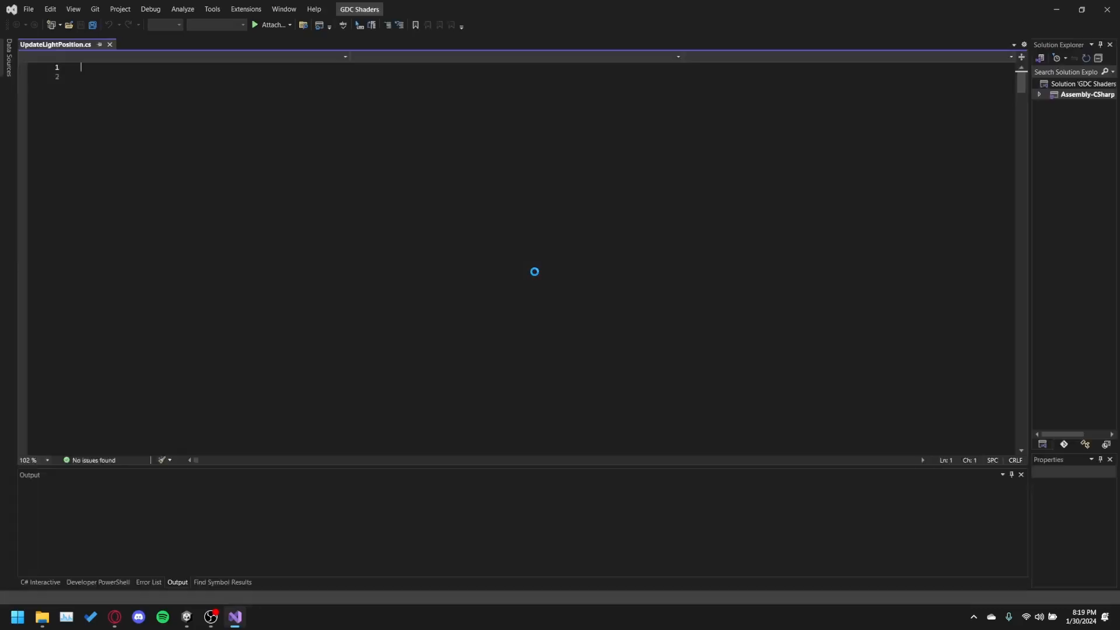
pyautogui.keyDown('ctrl'); pyautogui.scroll(6, 125, 236); pyautogui.keyUp('ctrl')
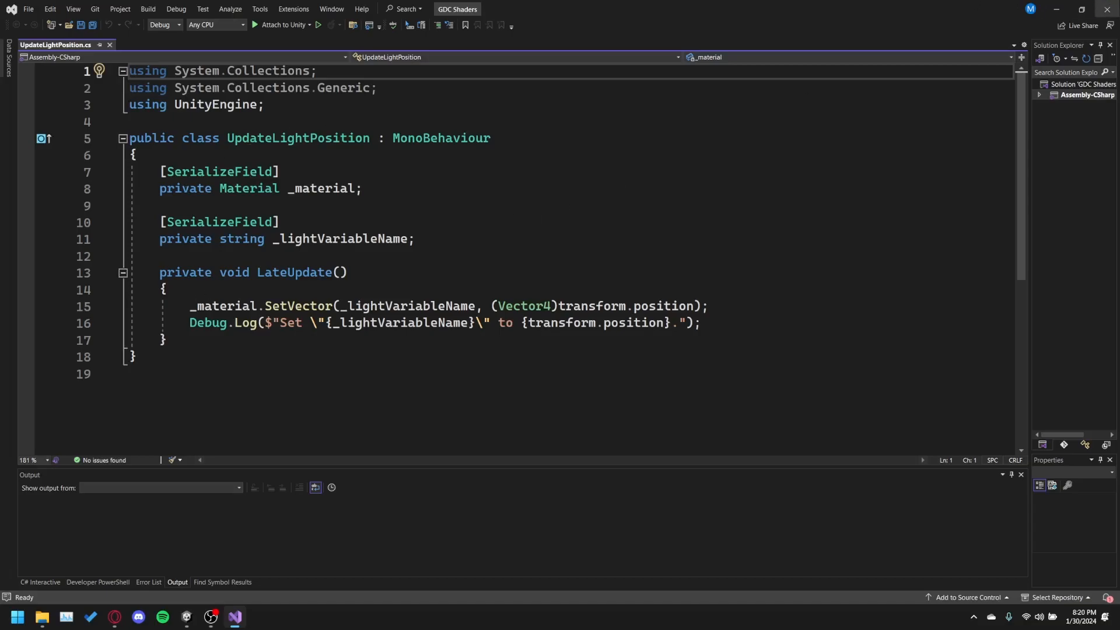
pyautogui.click(1107, 8)
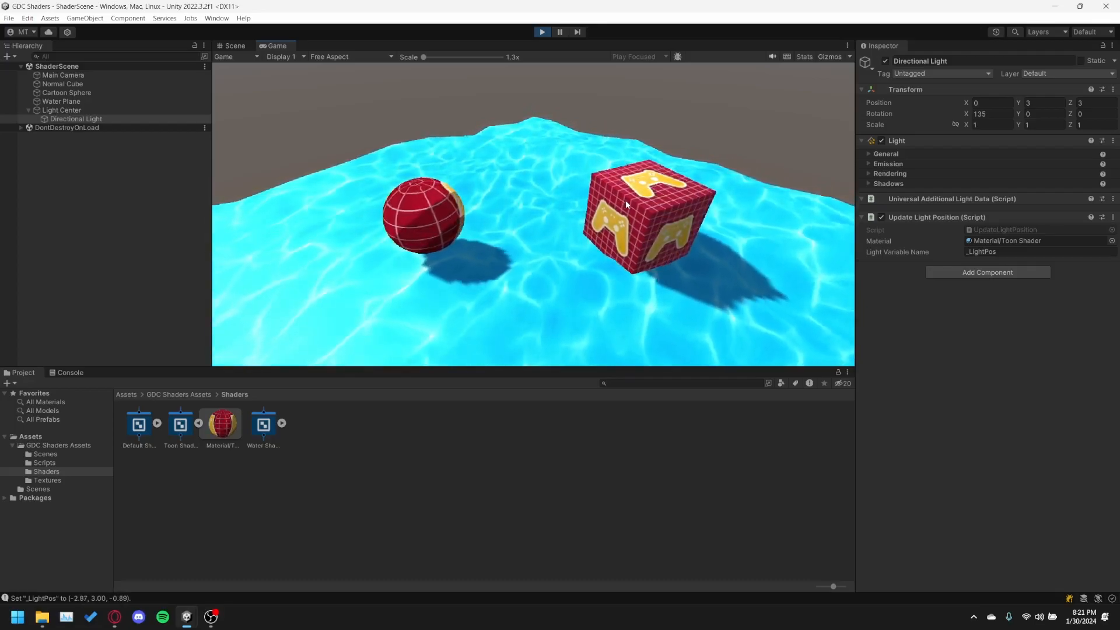
# In play mode, deactivate the Directional Light to compare the sphere with the cube, and reactivate it.
pyautogui.click(58, 118)
pyautogui.click(886, 60)
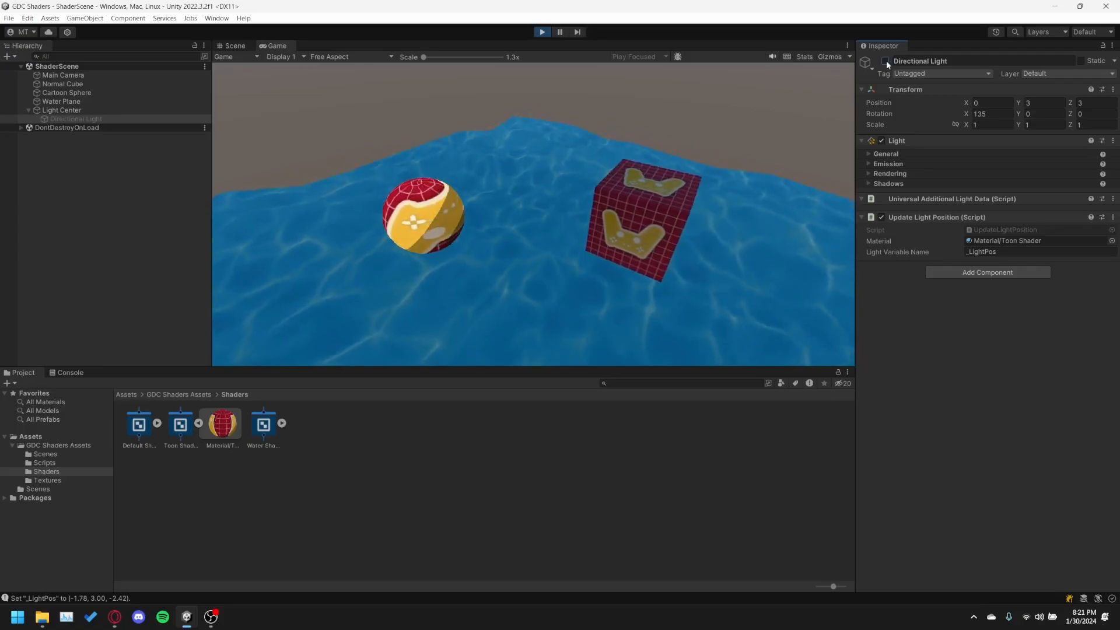
pyautogui.click(885, 61)
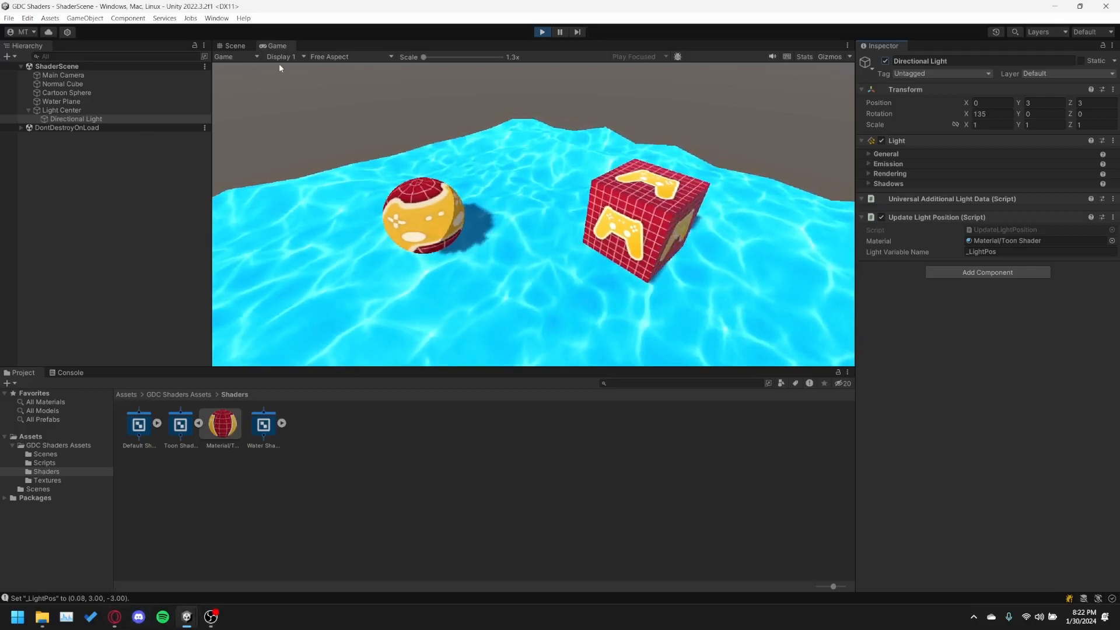
# Watch the running scene in a maximized Game view, stop play mode and return to the Scene view.
pyautogui.doubleClick(265, 45)
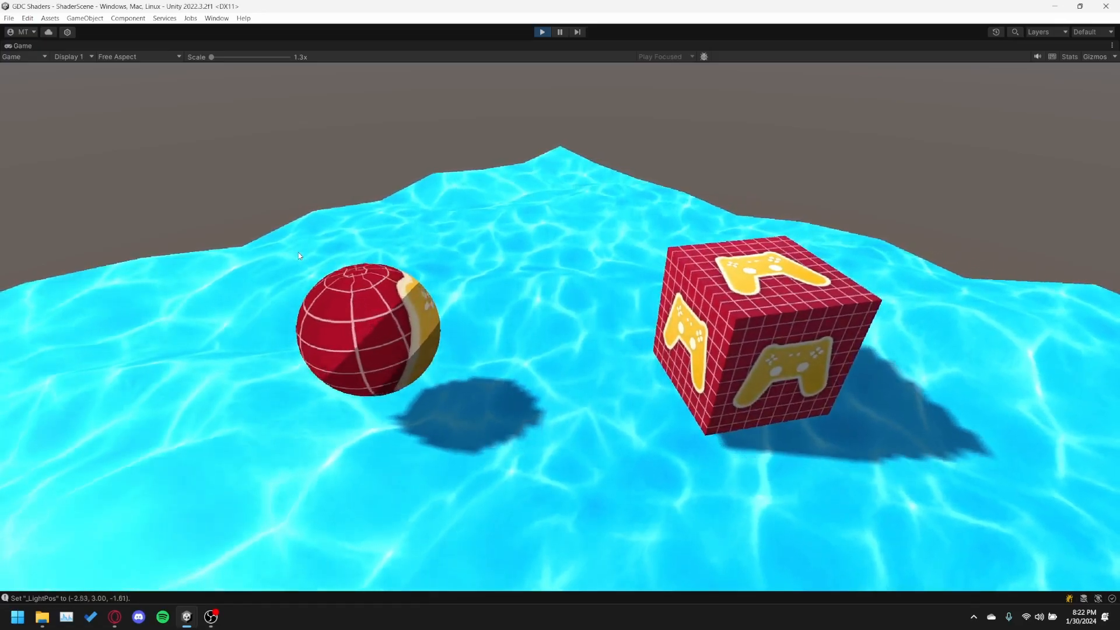
pyautogui.click(540, 31)
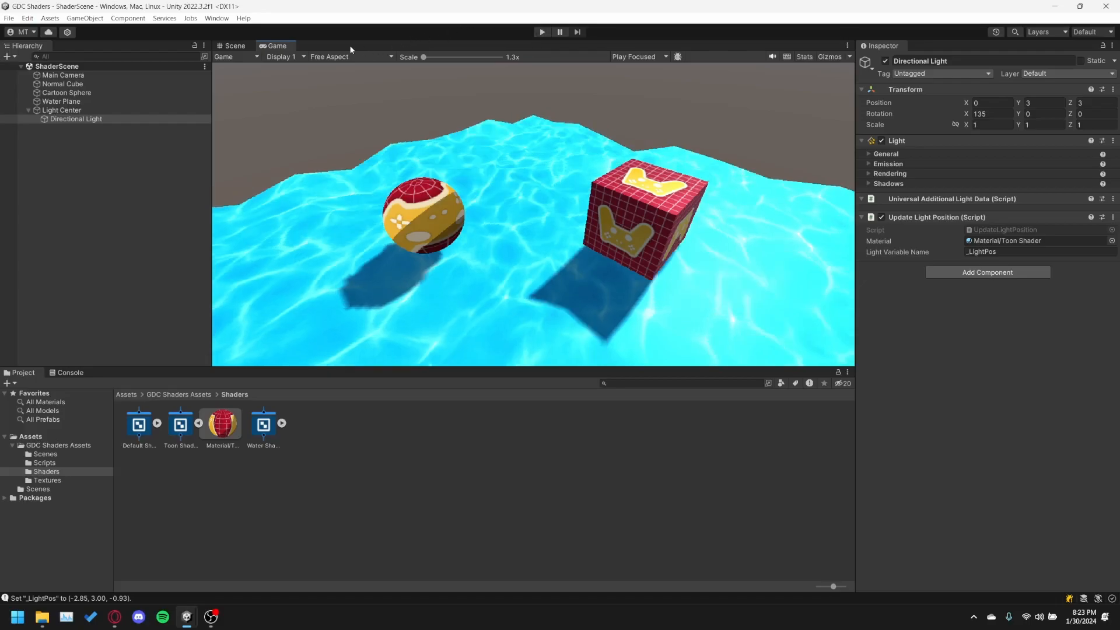
pyautogui.click(245, 47)
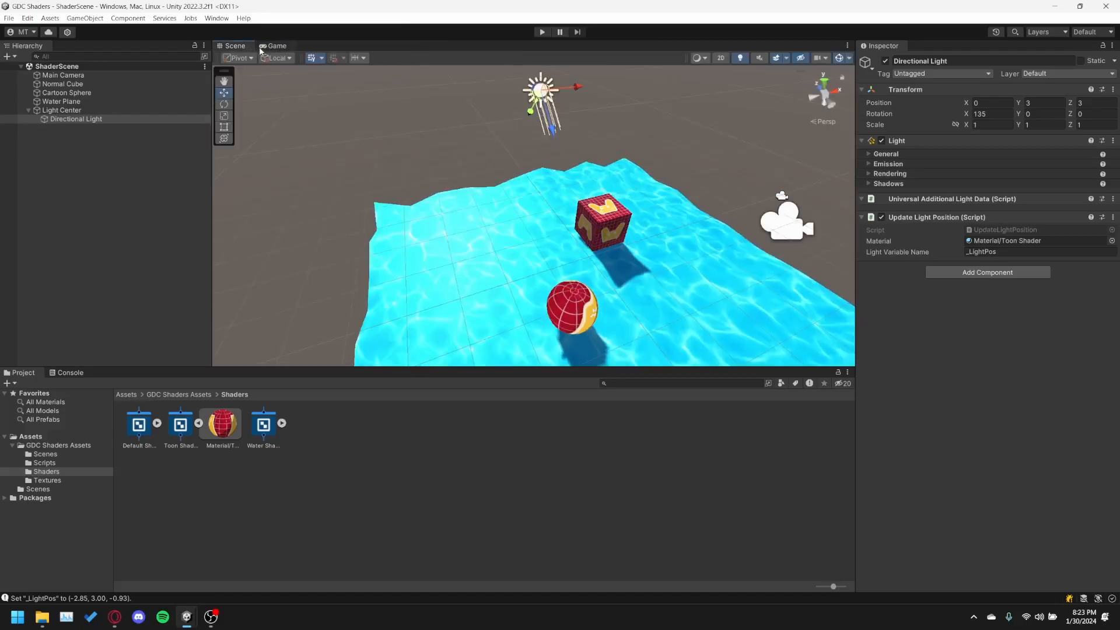
pyautogui.click(259, 46)
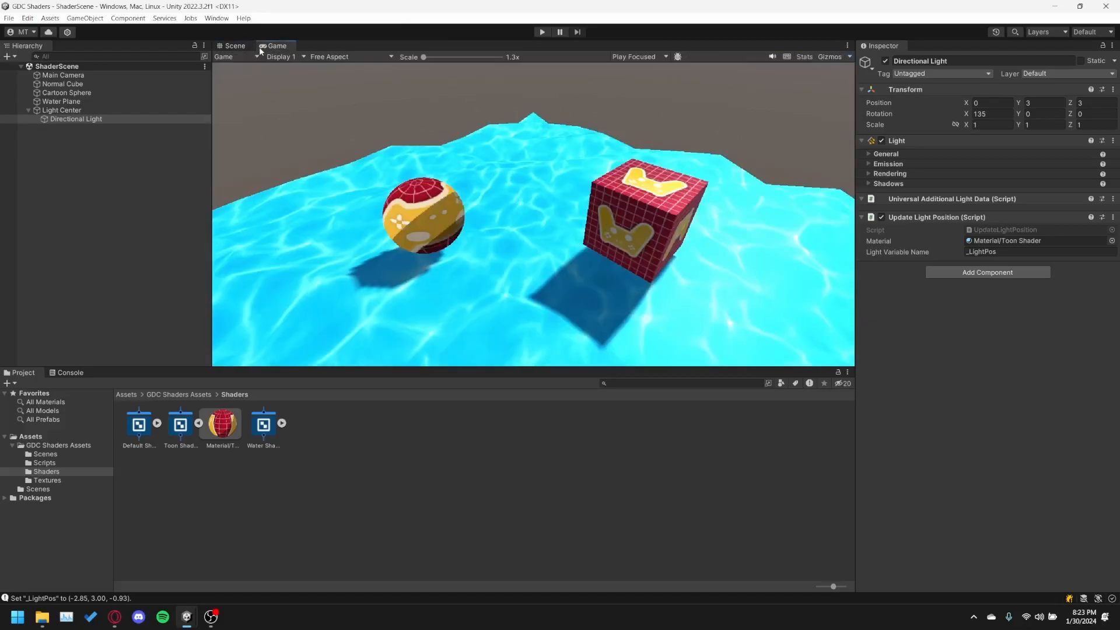
pyautogui.click(238, 46)
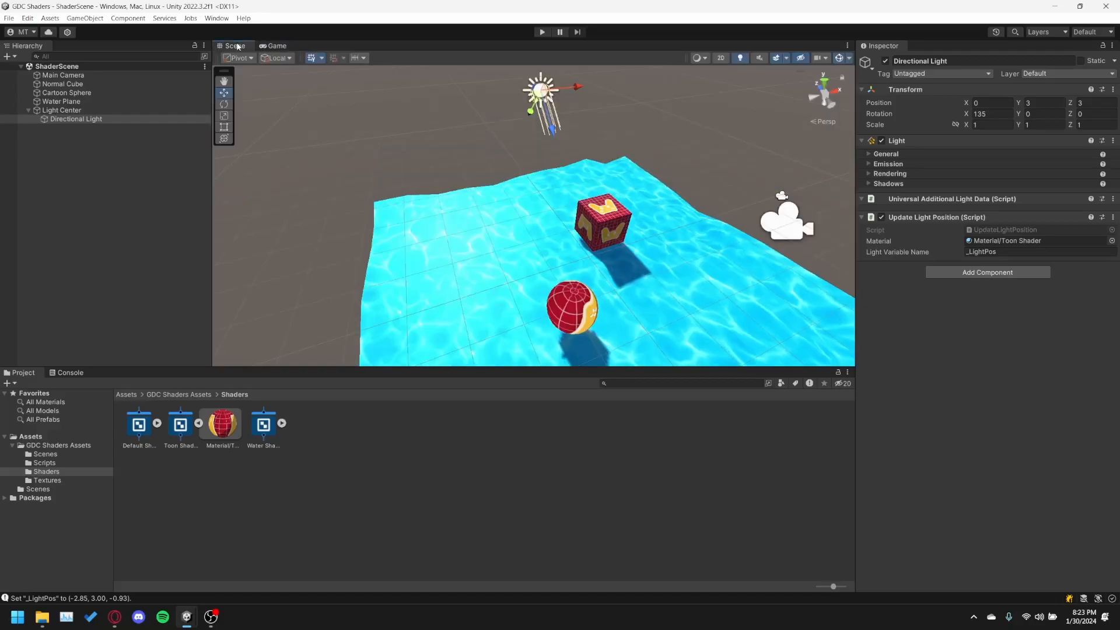